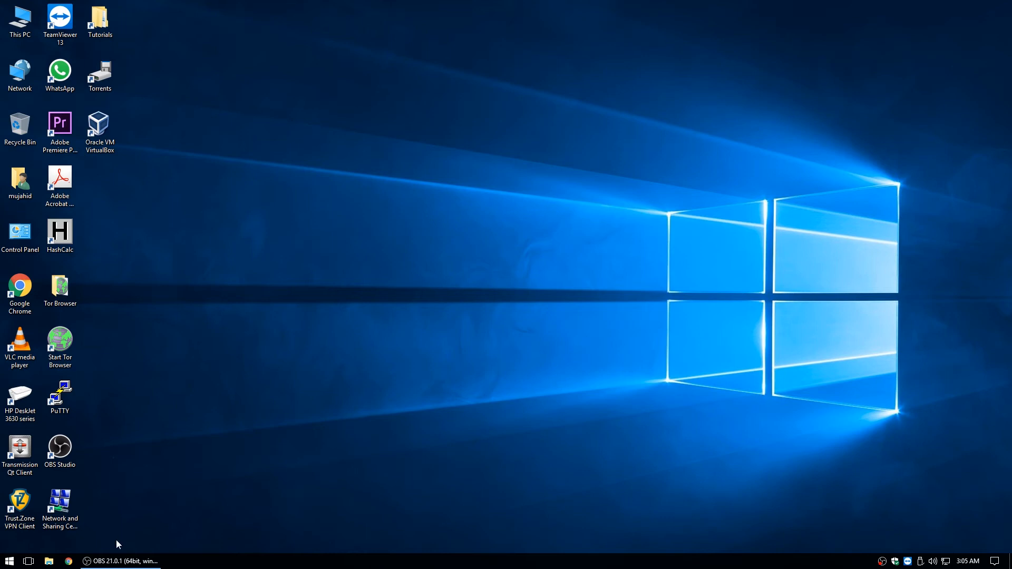
Launch Chrome, go to freenas.org and open the FreeNAS DOWNLOAD page
left_click(68, 561)
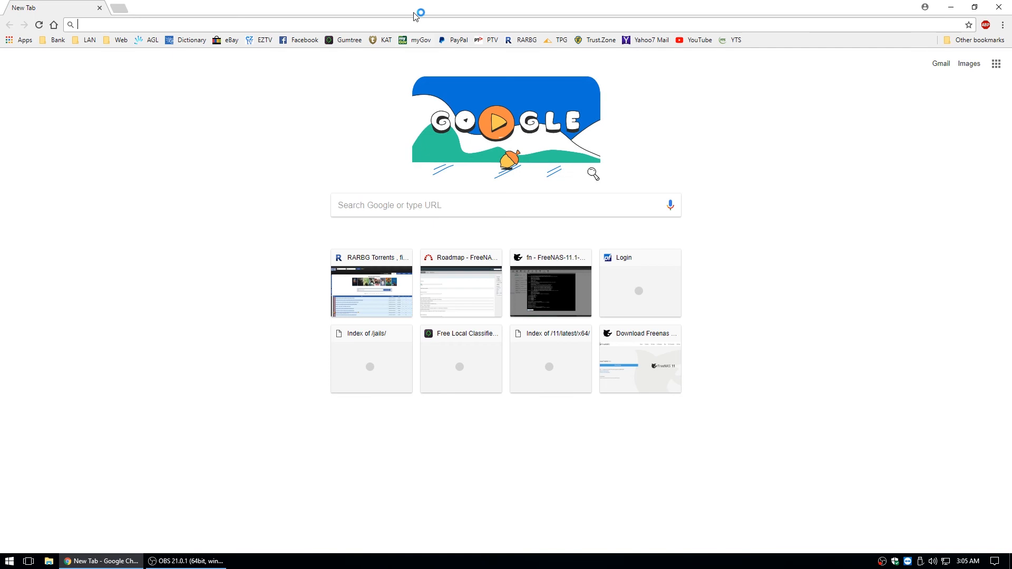
type("freenas.org")
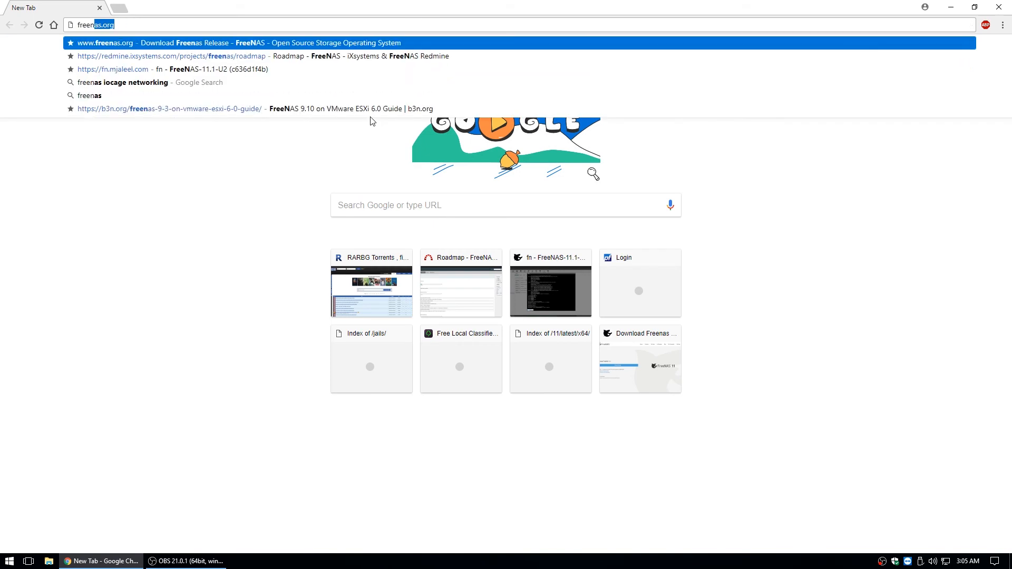
key("Return")
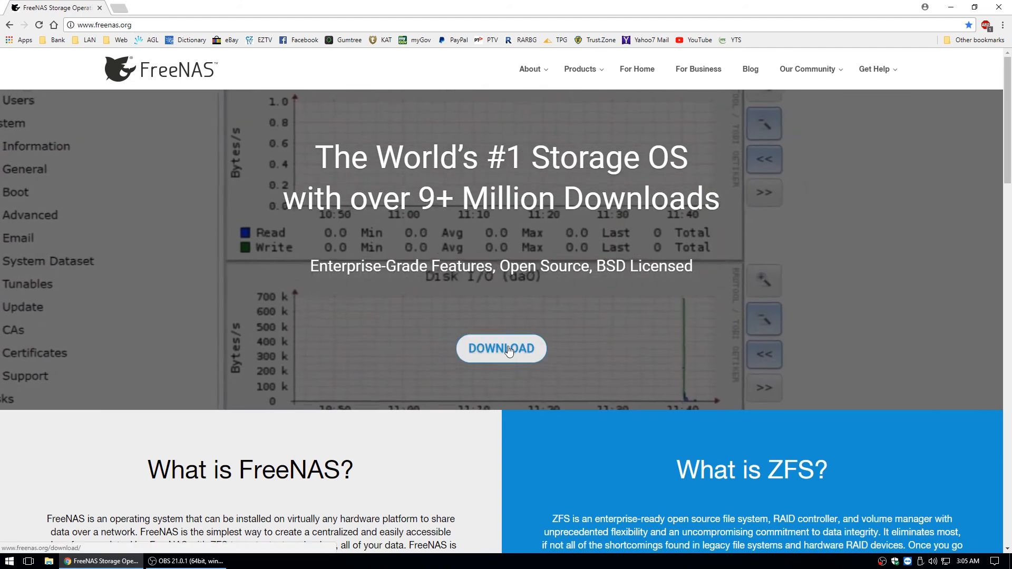
left_click(508, 351)
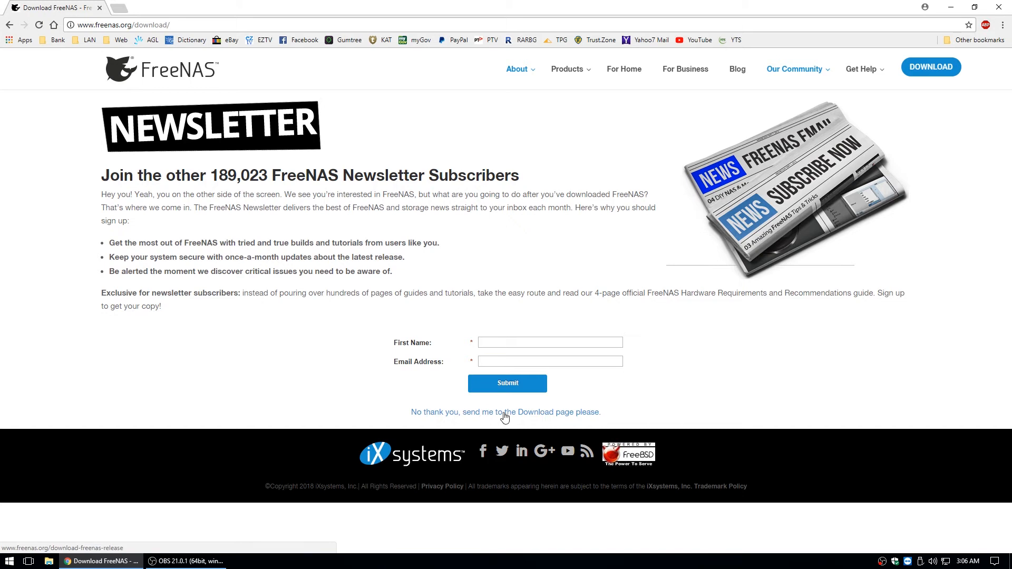
Skip the newsletter prompt, highlight the 64-bit CPU/8GB RAM requirement and sha256 checksum, then minimize Chrome
left_click(517, 412)
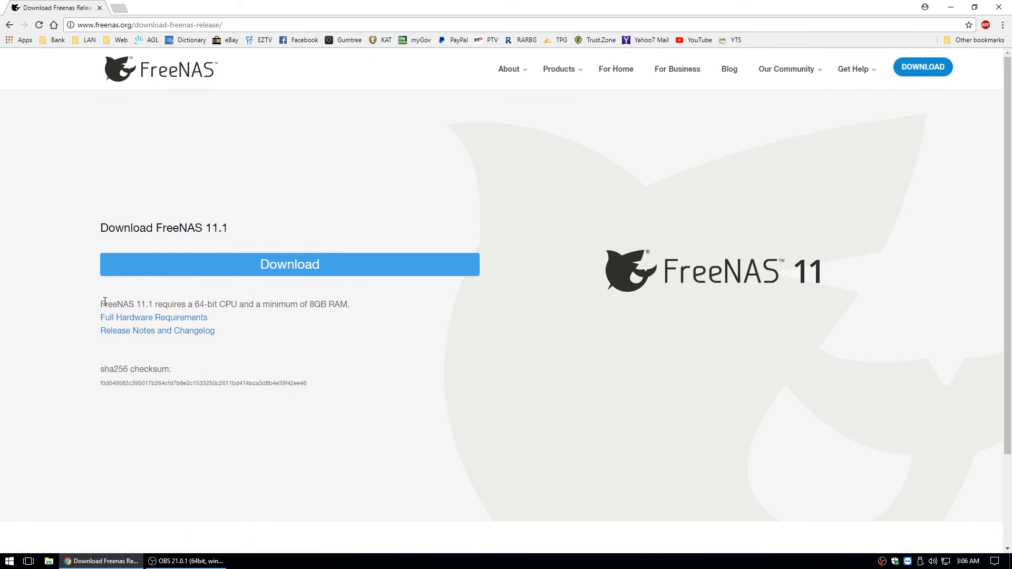
left_click_drag(195, 305, 348, 308)
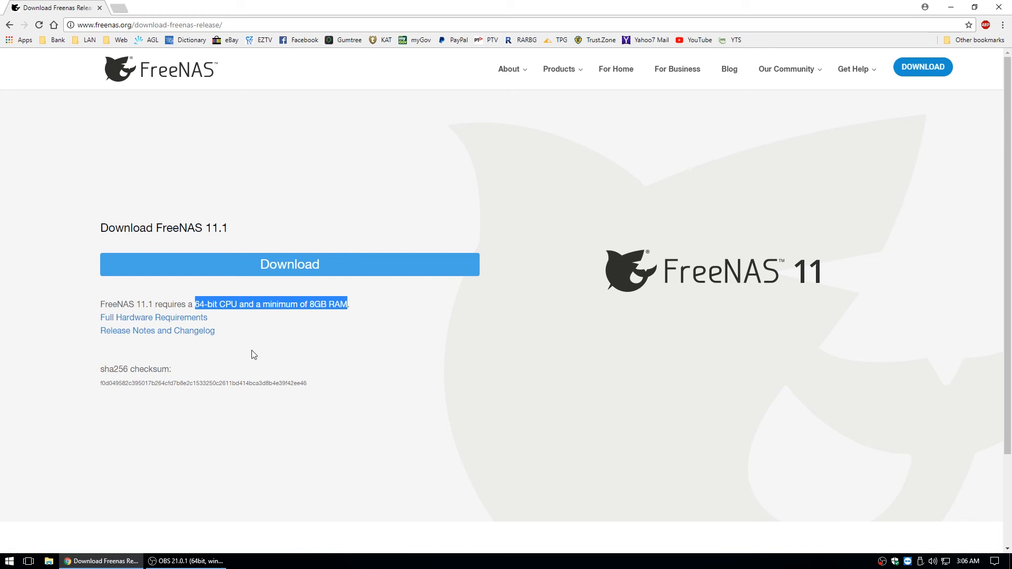
left_click(256, 369)
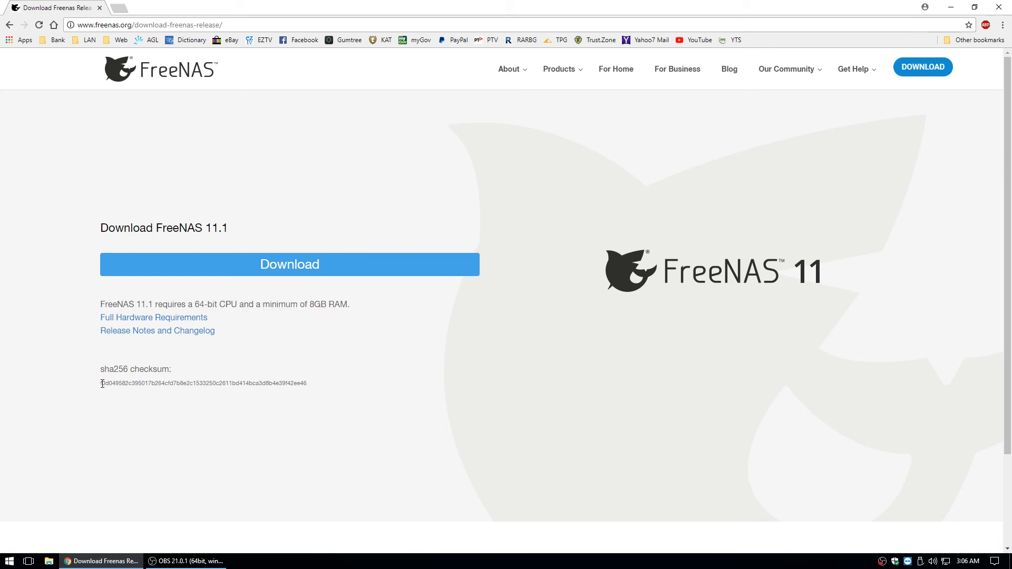
left_click_drag(102, 384, 314, 389)
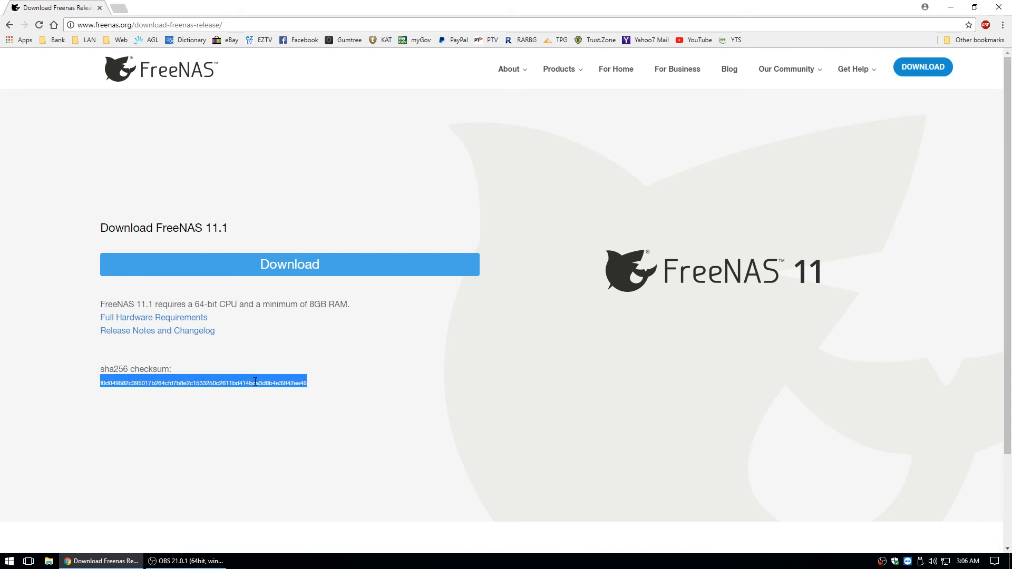
left_click(117, 563)
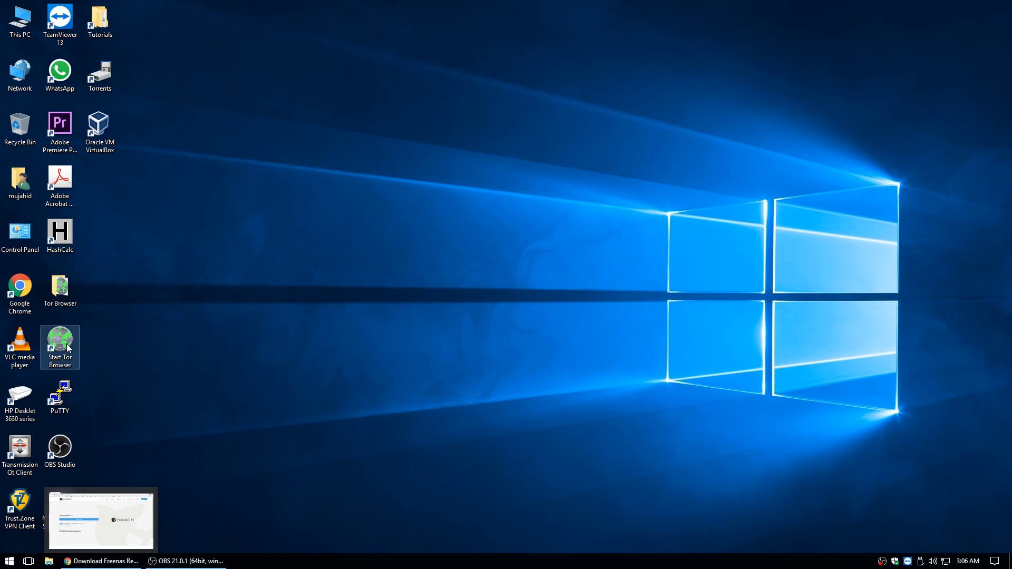
Calculate the SHA256 hash of Downloads\FreeNAS-11.1-U2.iso in HashCalc
double_click(62, 235)
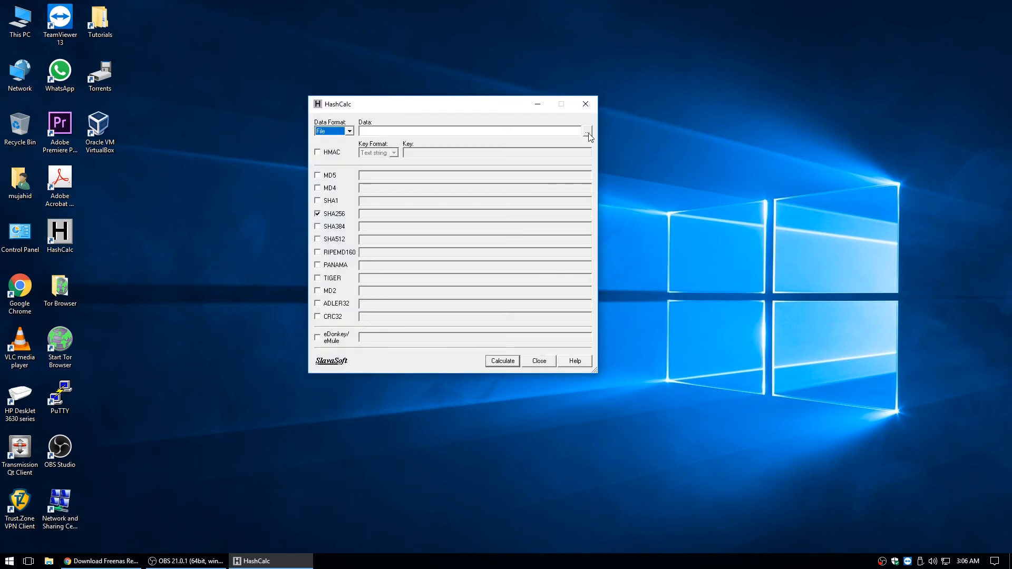
left_click(587, 132)
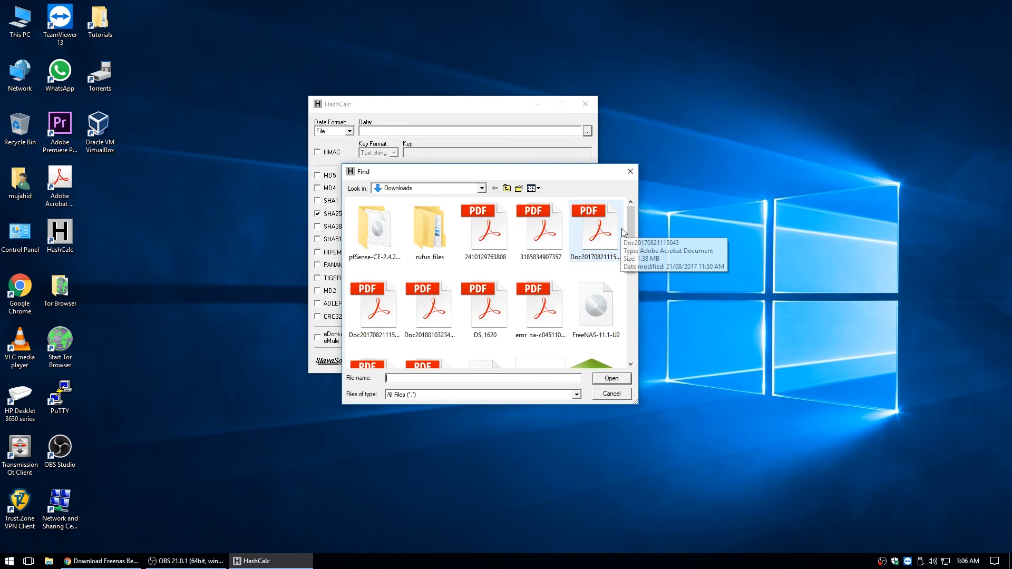
left_click(598, 314)
double_click(599, 314)
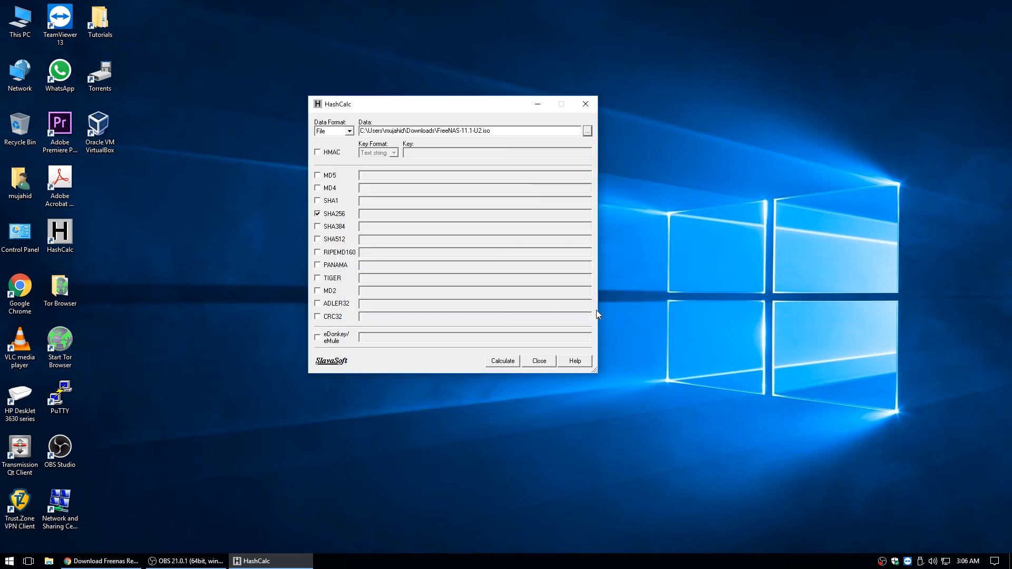
left_click(504, 361)
Compare the HashCalc result with the website's sha256 checksum, then close HashCalc and Chrome
left_click(100, 561)
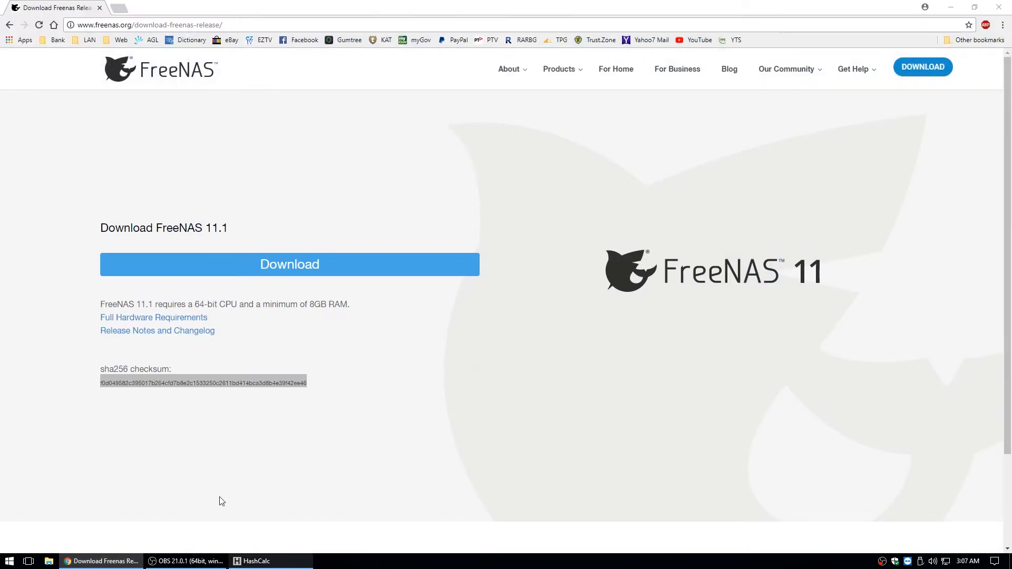
key("alt+Tab")
left_click_drag(471, 108, 235, 100)
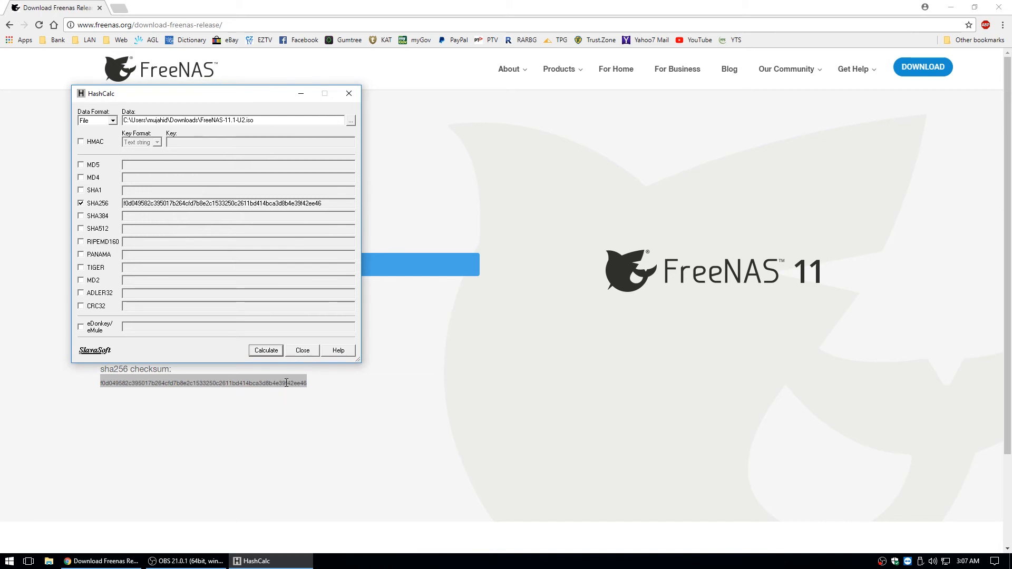
left_click(296, 356)
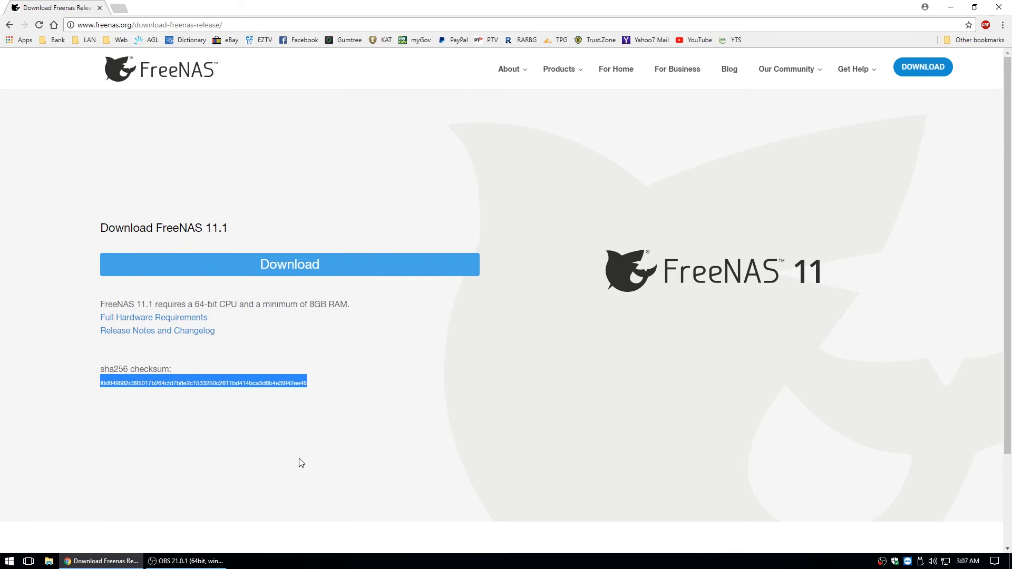
left_click(329, 377)
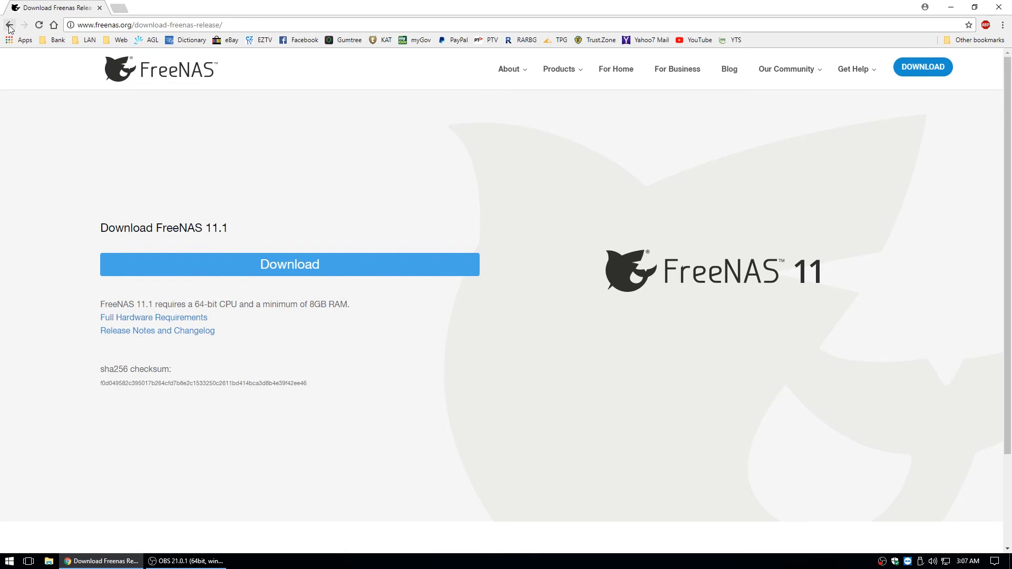
left_click(99, 8)
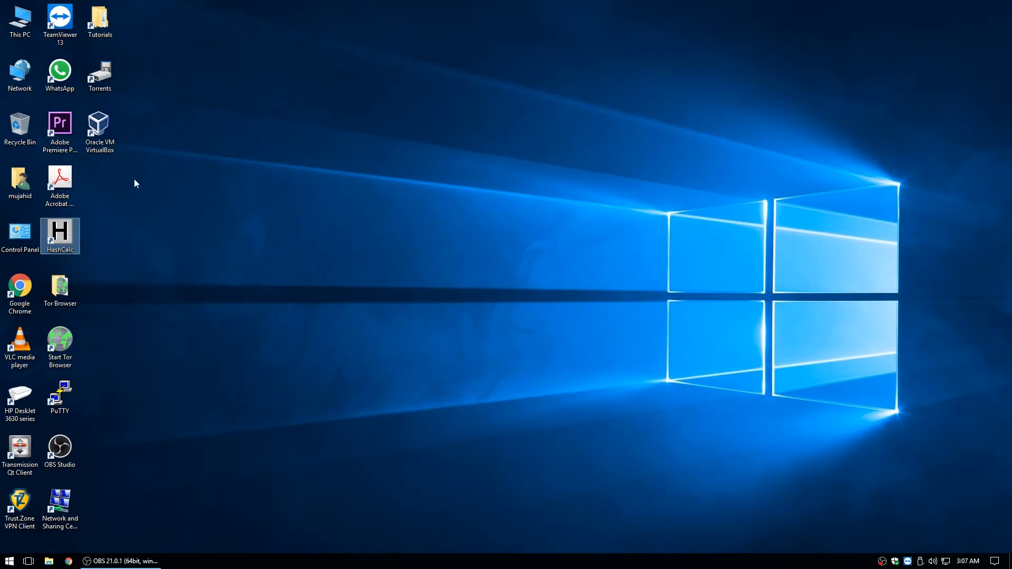
Start a new VirtualBox machine named 'nas' with type BSD and version FreeBSD (64-bit)
double_click(106, 132)
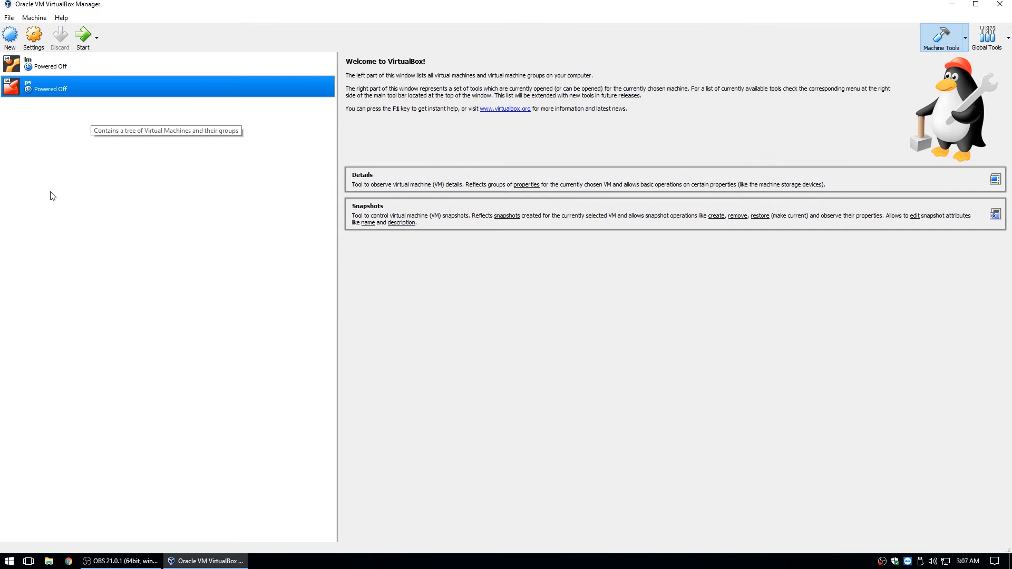
left_click(10, 38)
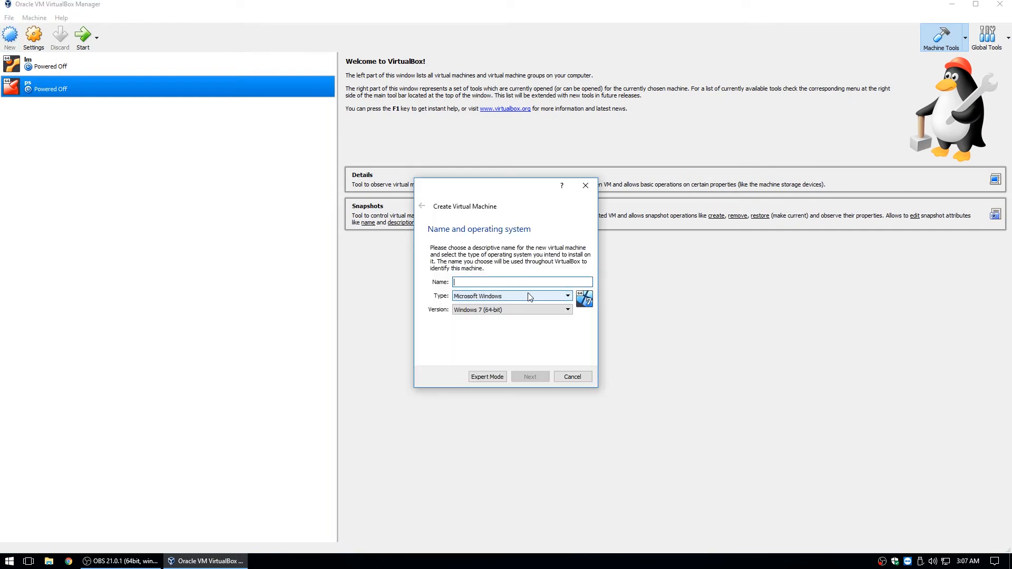
type("f")
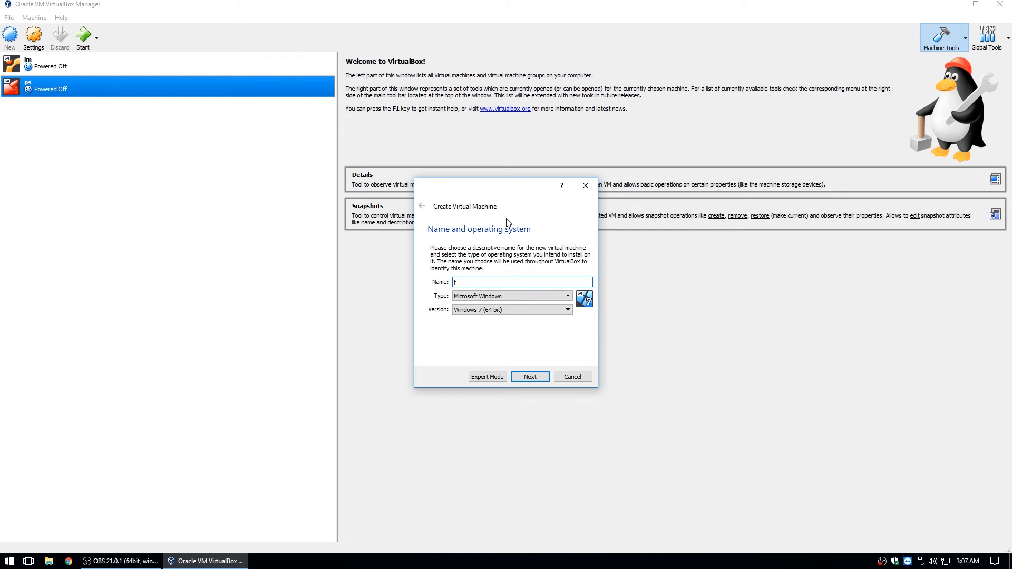
key("BackSpace")
type("nas")
left_click(529, 296)
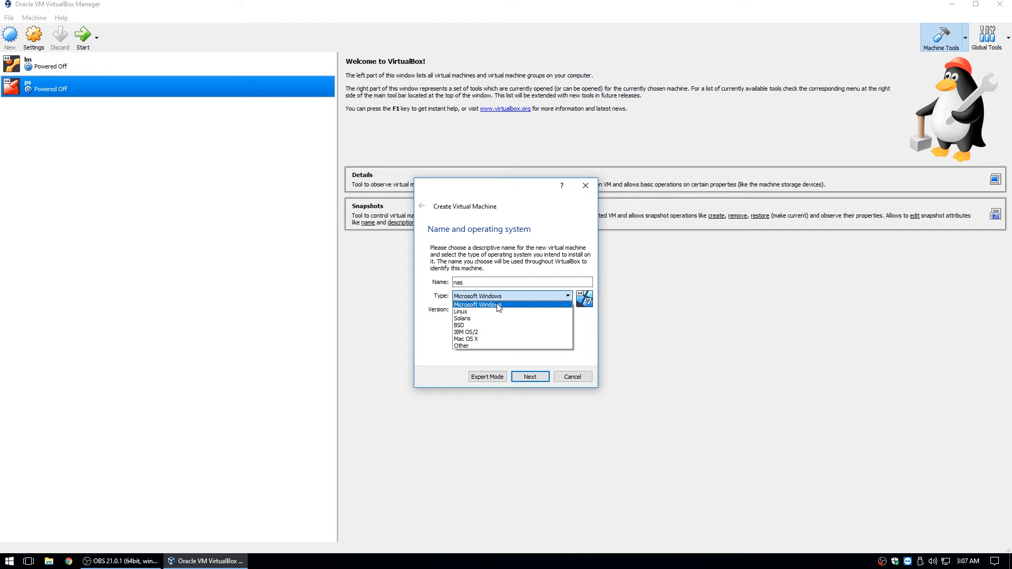
left_click(463, 325)
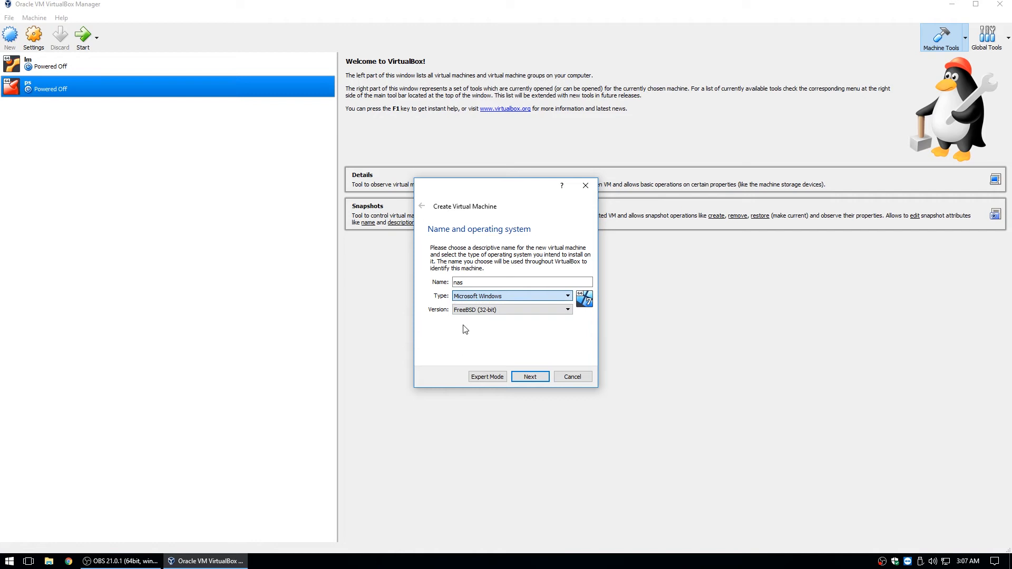
left_click(524, 310)
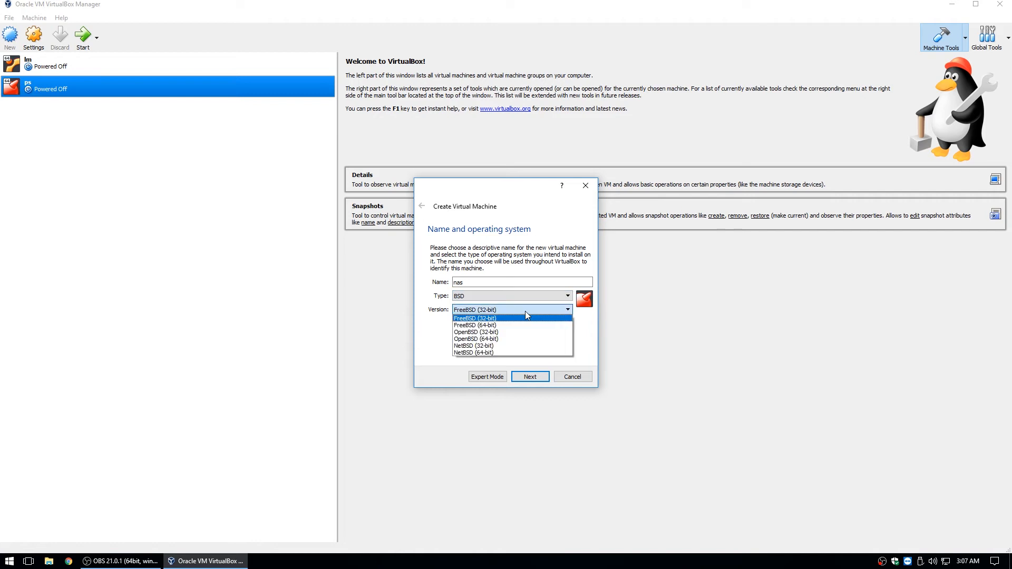
left_click(493, 325)
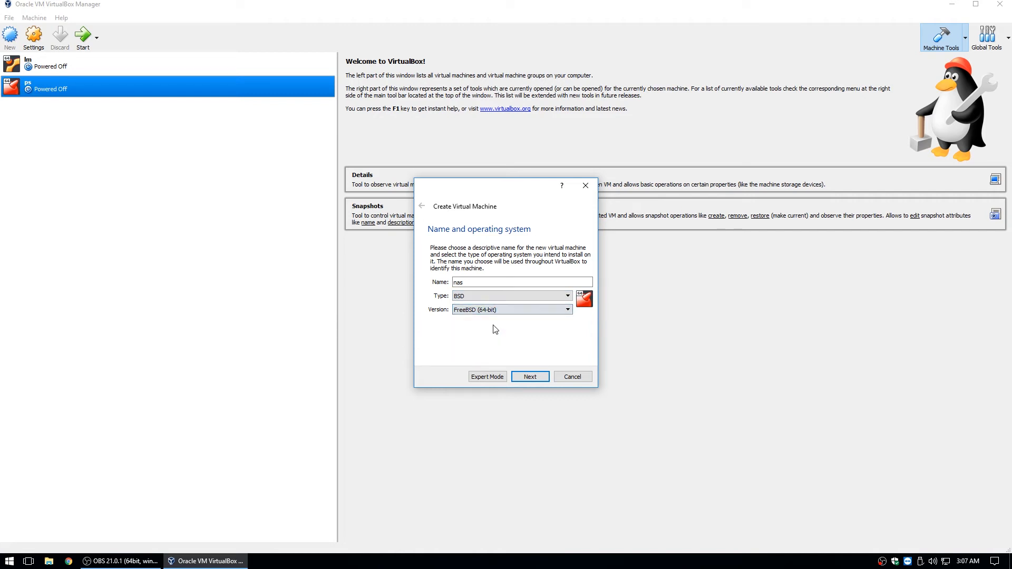
left_click(531, 377)
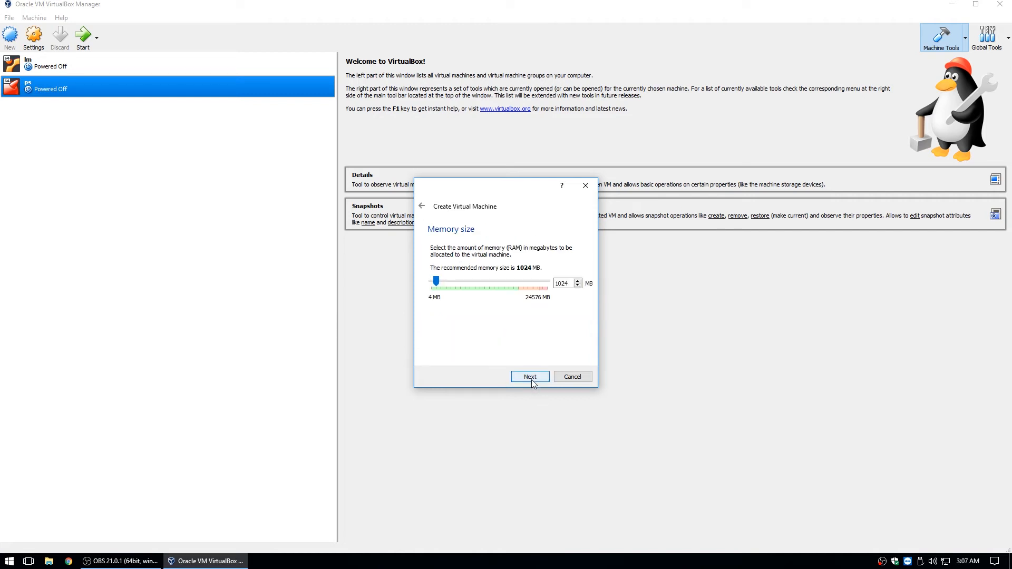
Give the nas VM 8096 MB of memory
double_click(569, 284)
type("8096")
left_click(530, 376)
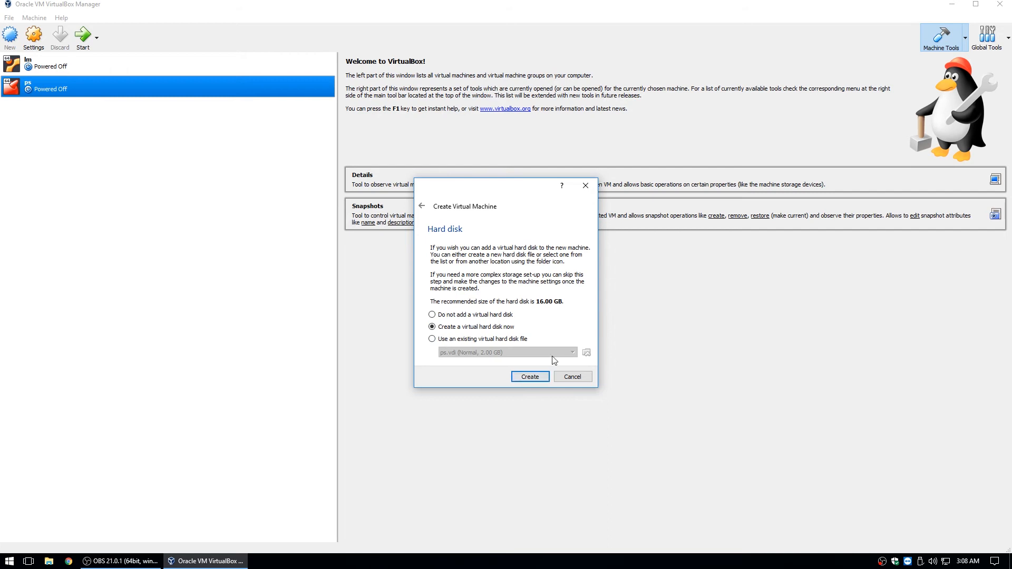
Set up a new fixed-size VDI hard disk and select its 16 GB size value
left_click(530, 376)
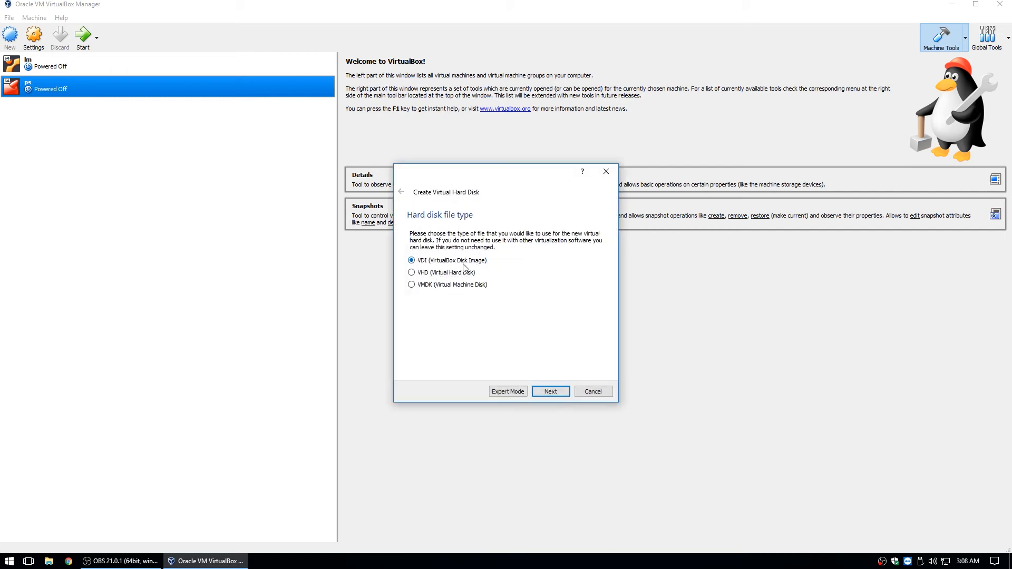
left_click(545, 394)
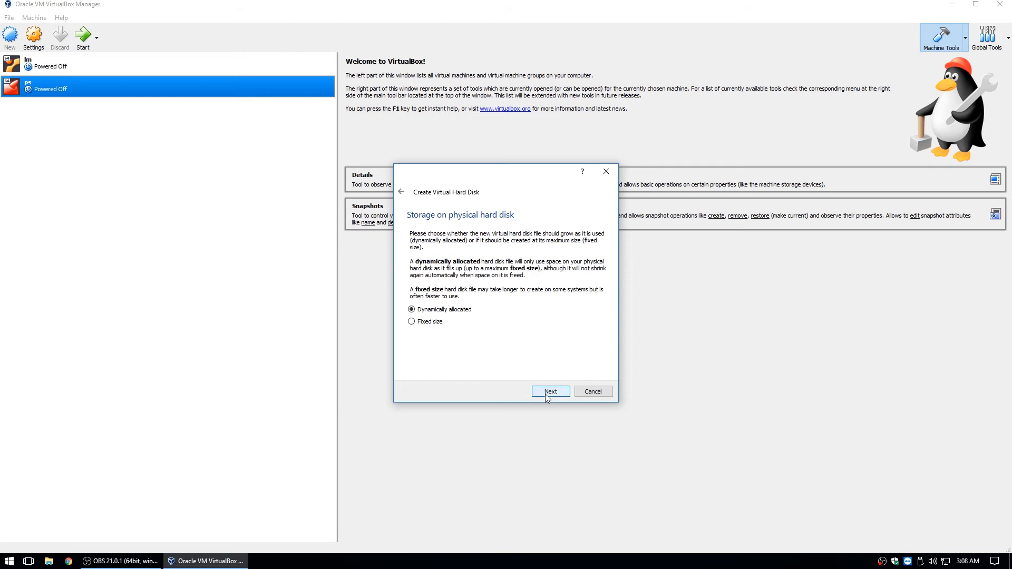
left_click(431, 322)
left_click(558, 391)
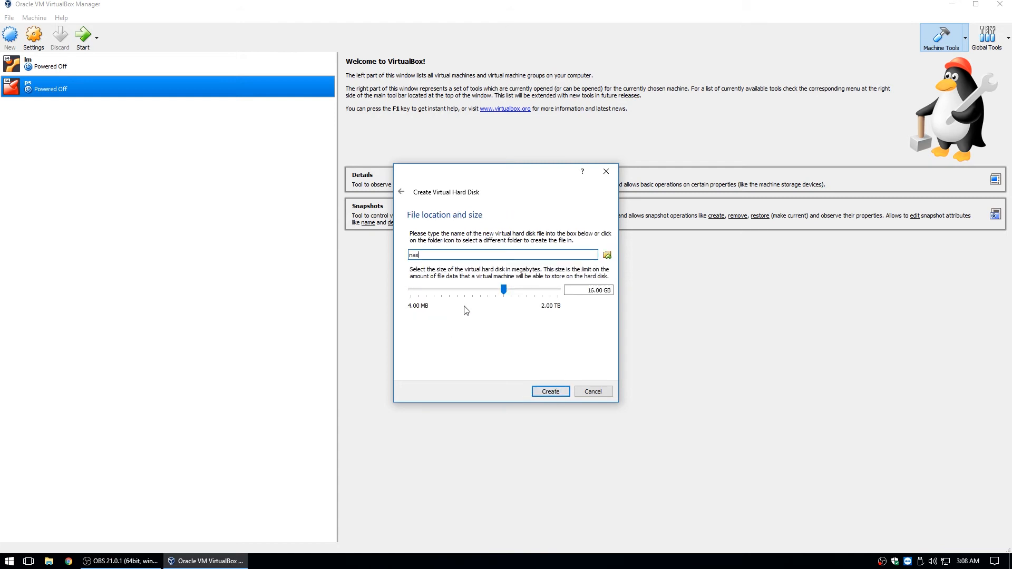
left_click(590, 289)
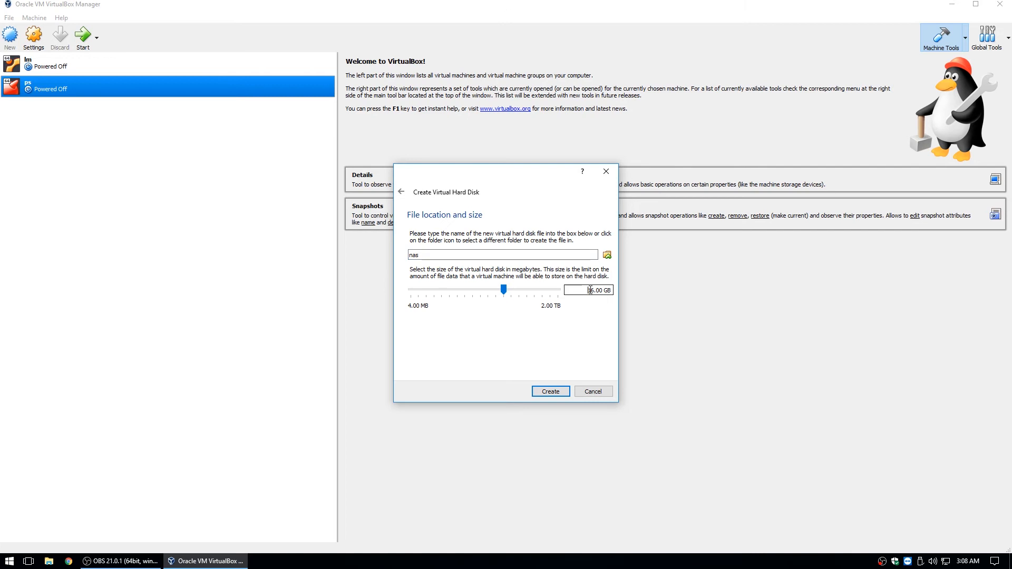
key("shift+Home")
left_click_drag(592, 290, 595, 291)
Create the nas VM along with its 16.00 GB fixed-size nas.vdi disk
left_click(552, 392)
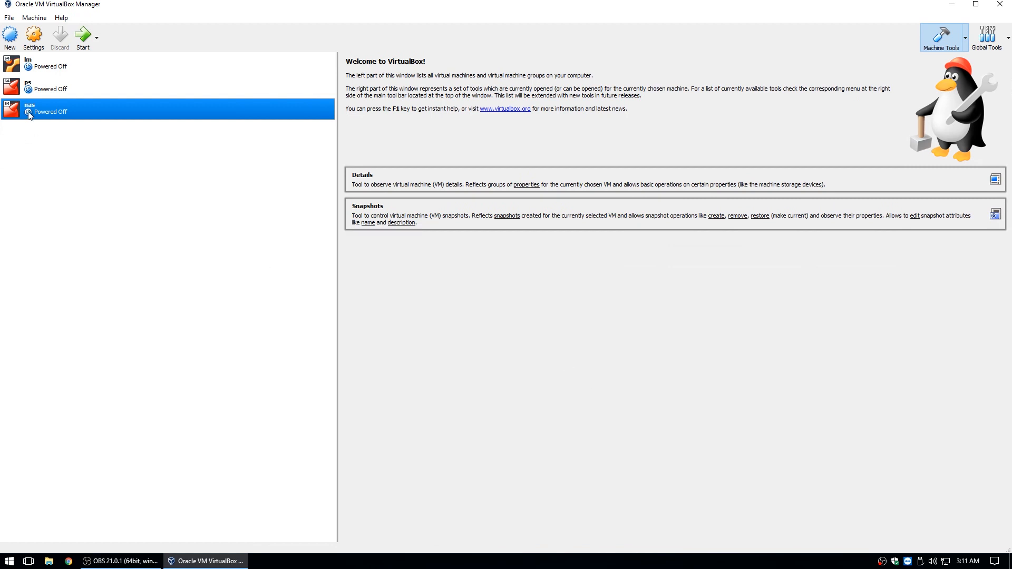
In the nas settings, uncheck Floppy and move it down the boot order
left_click(35, 36)
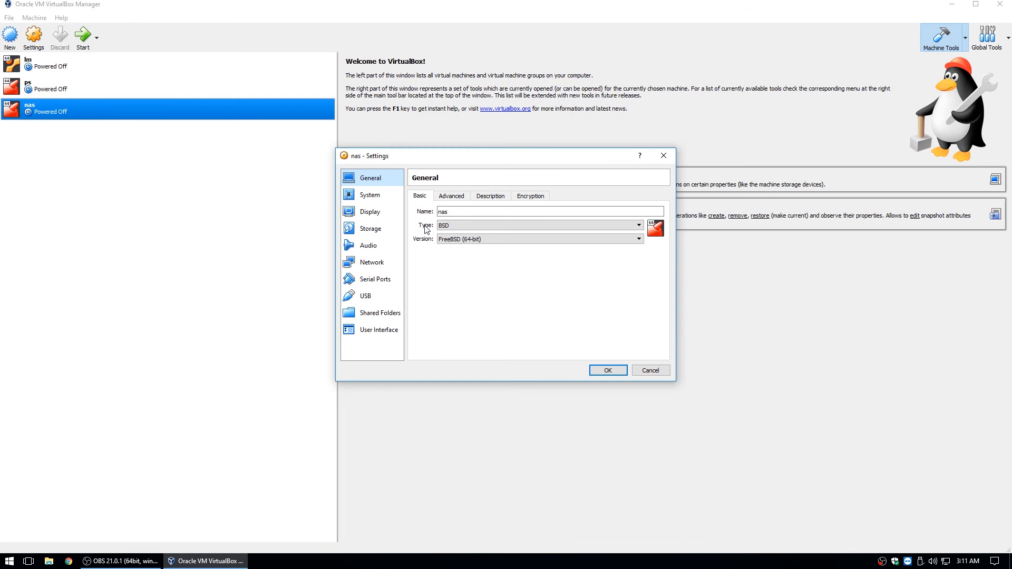
left_click(451, 196)
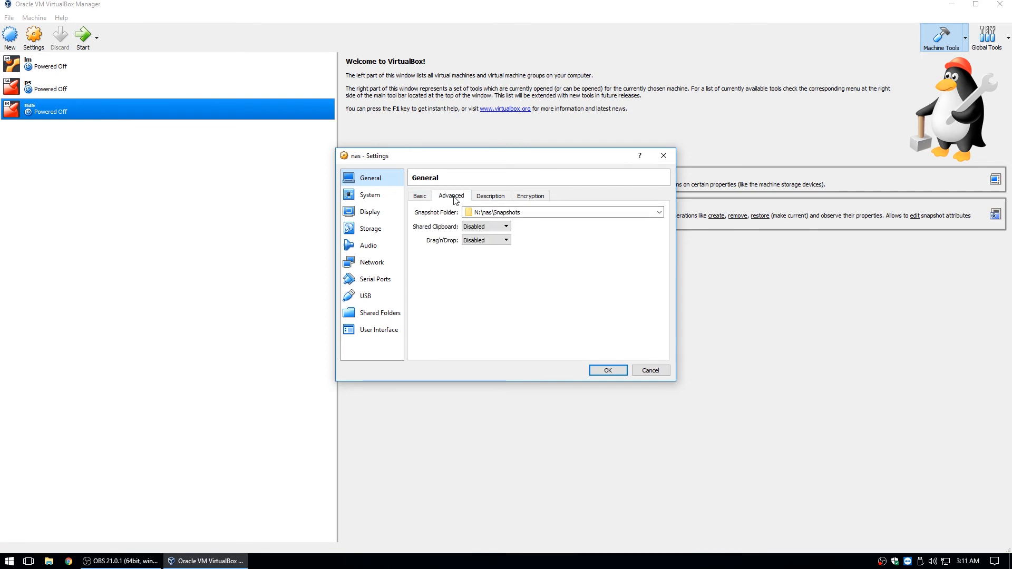
left_click(490, 196)
left_click(375, 196)
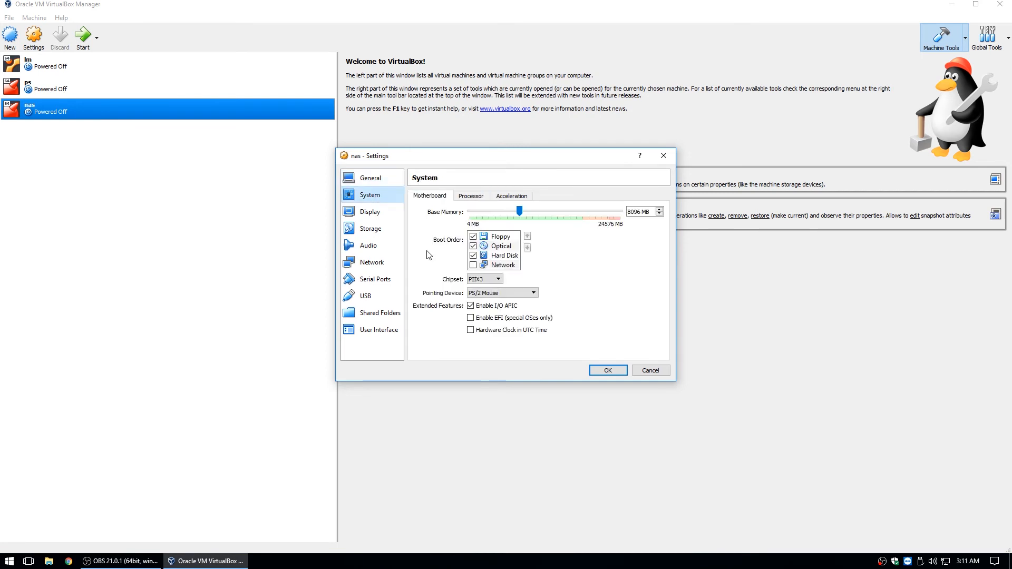
left_click(473, 237)
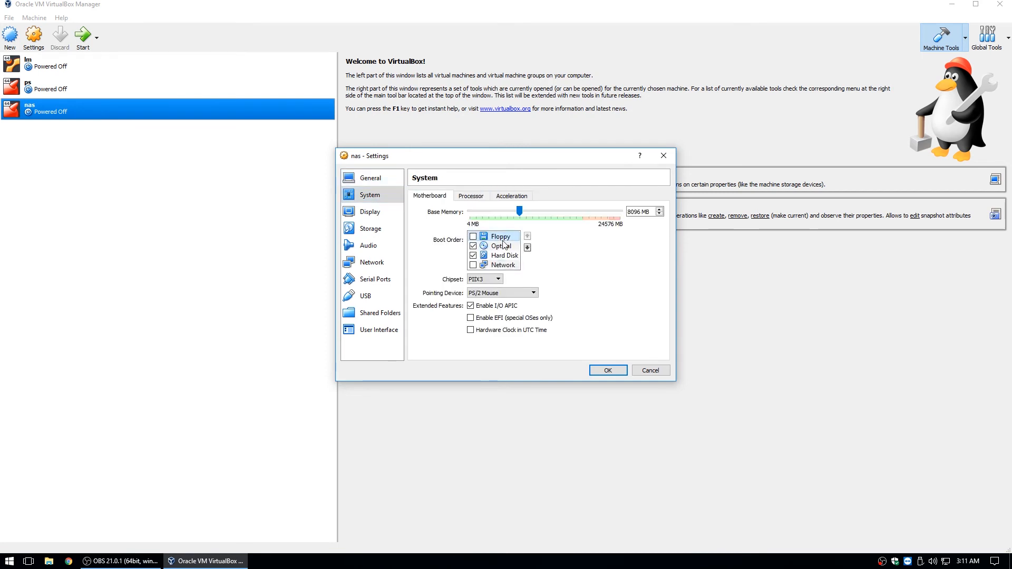
left_click(527, 247)
left_click(527, 247)
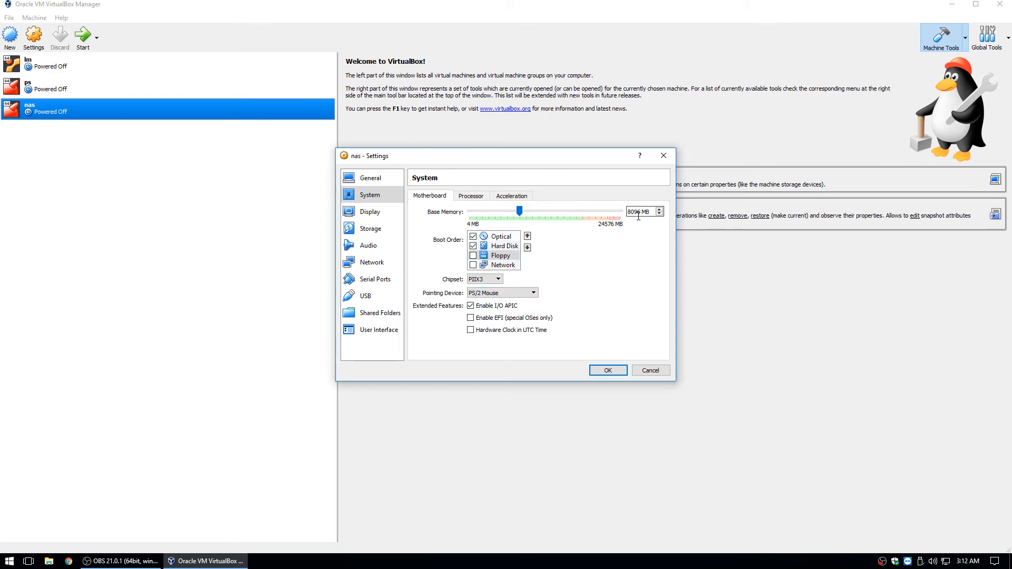
Give the nas VM 4 processors
left_click(478, 196)
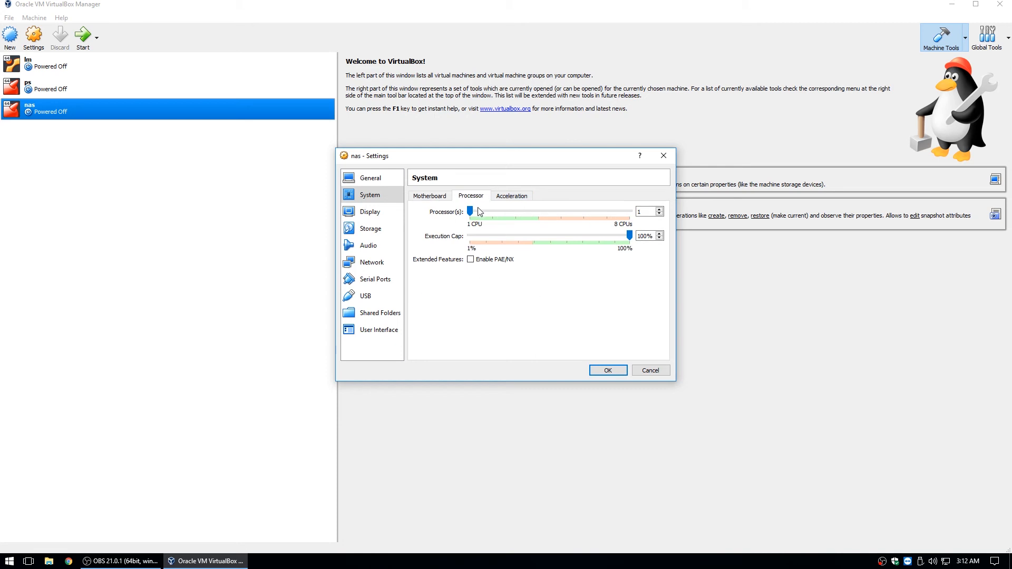
left_click_drag(470, 211, 537, 210)
left_click(371, 212)
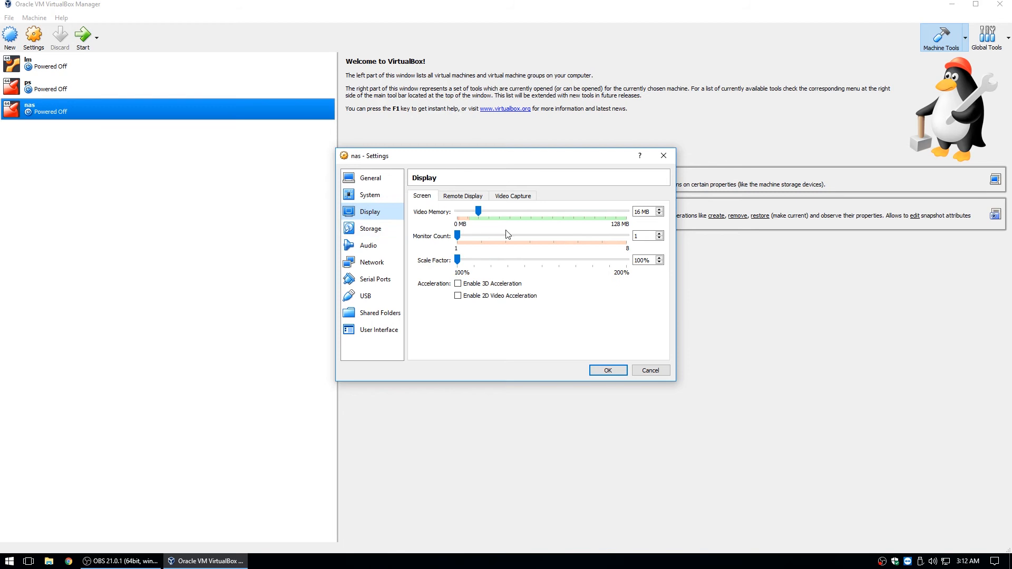
Insert the FreeNAS-11.1-U2.iso disc image from Downloads into the empty optical drive
left_click(378, 234)
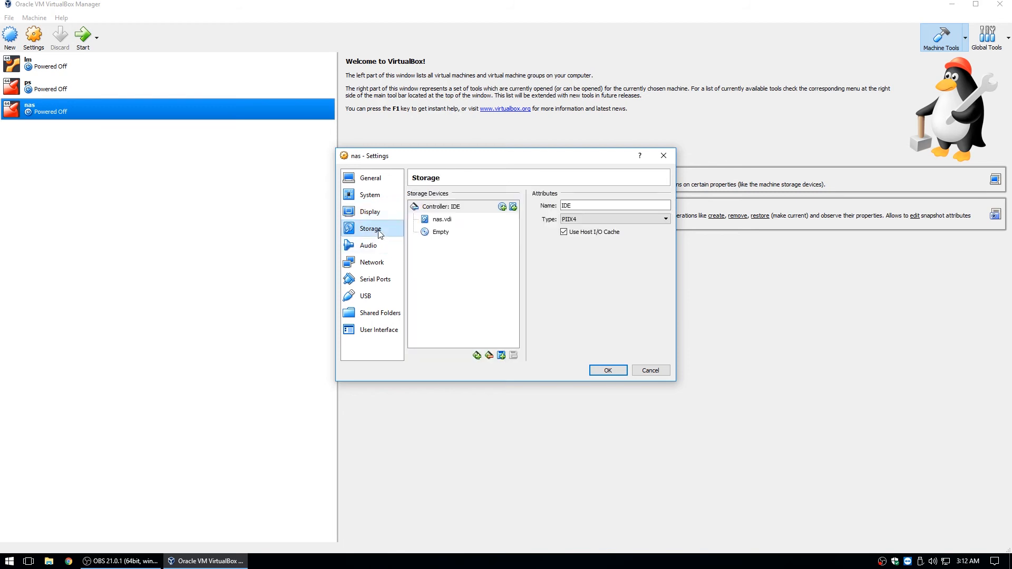
left_click(442, 234)
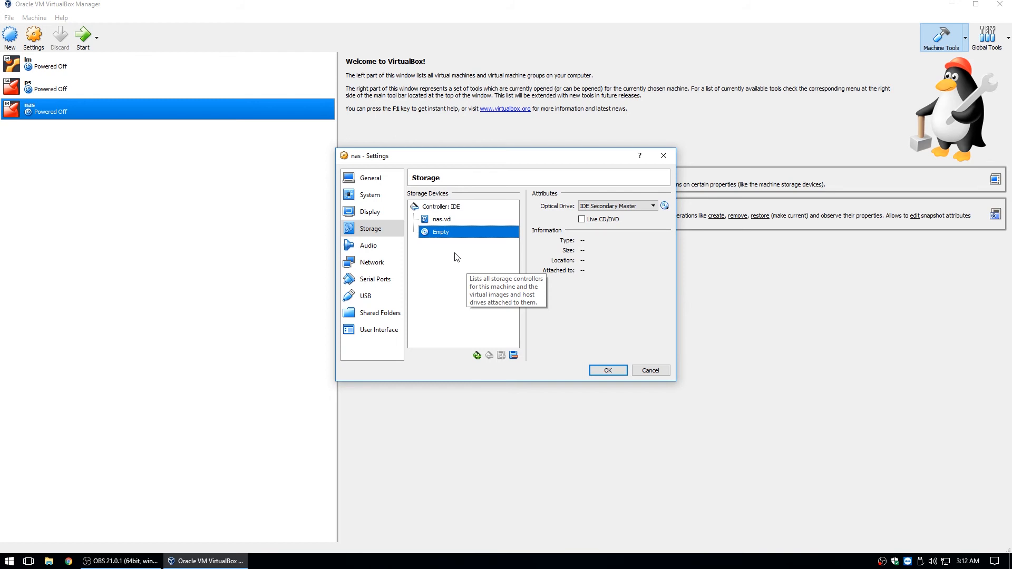
left_click(664, 208)
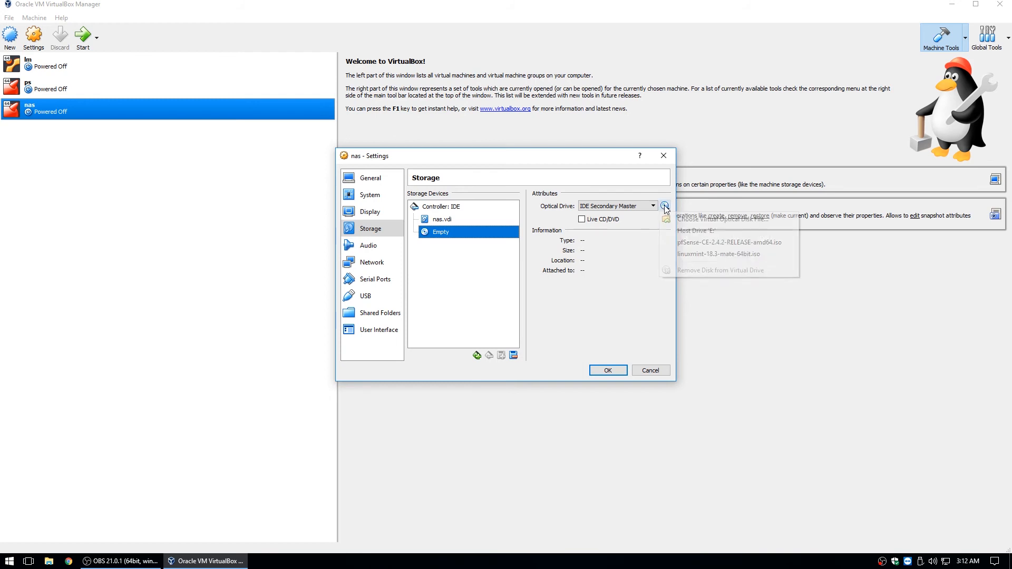
left_click(722, 221)
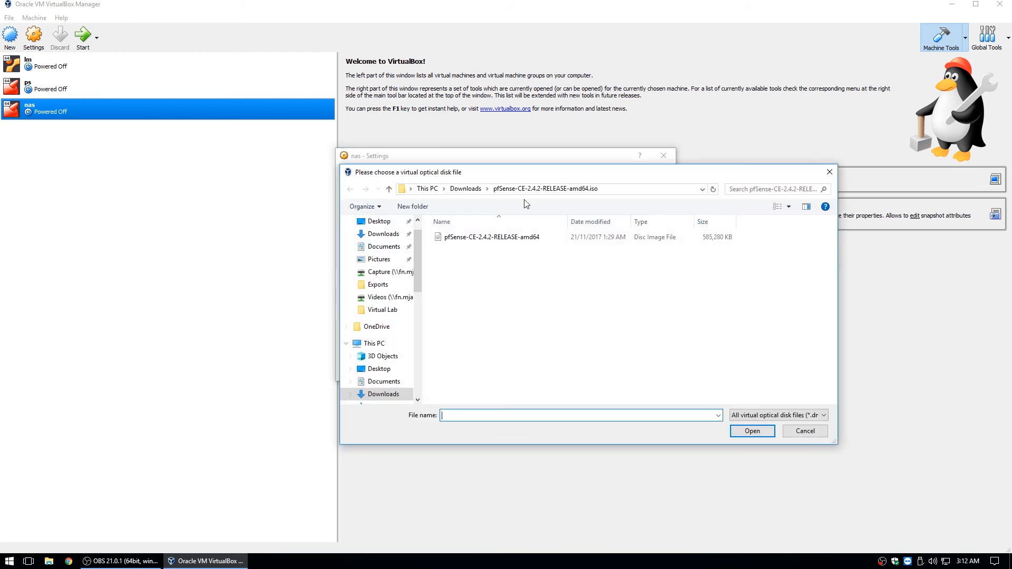
left_click(465, 189)
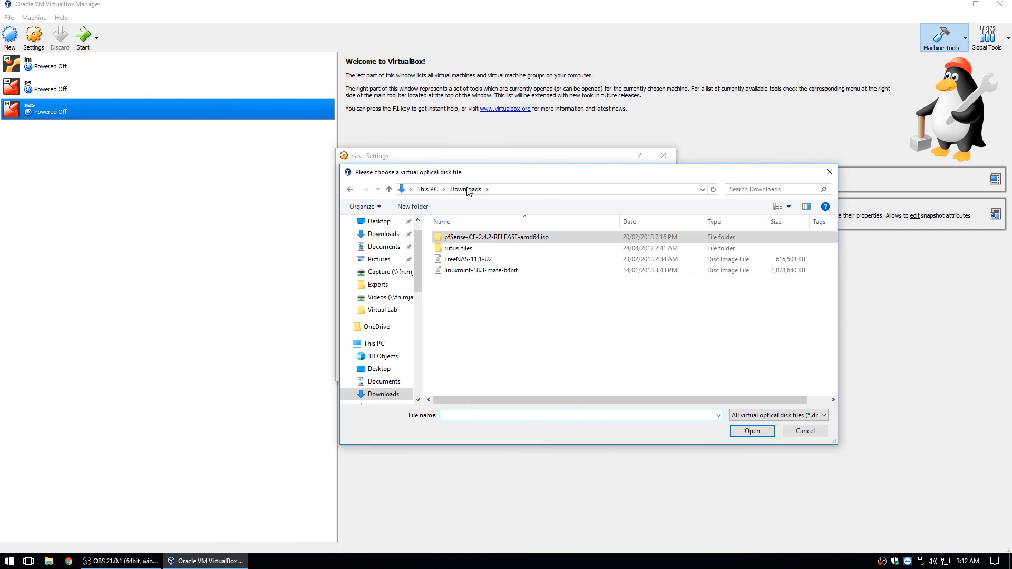
left_click(468, 261)
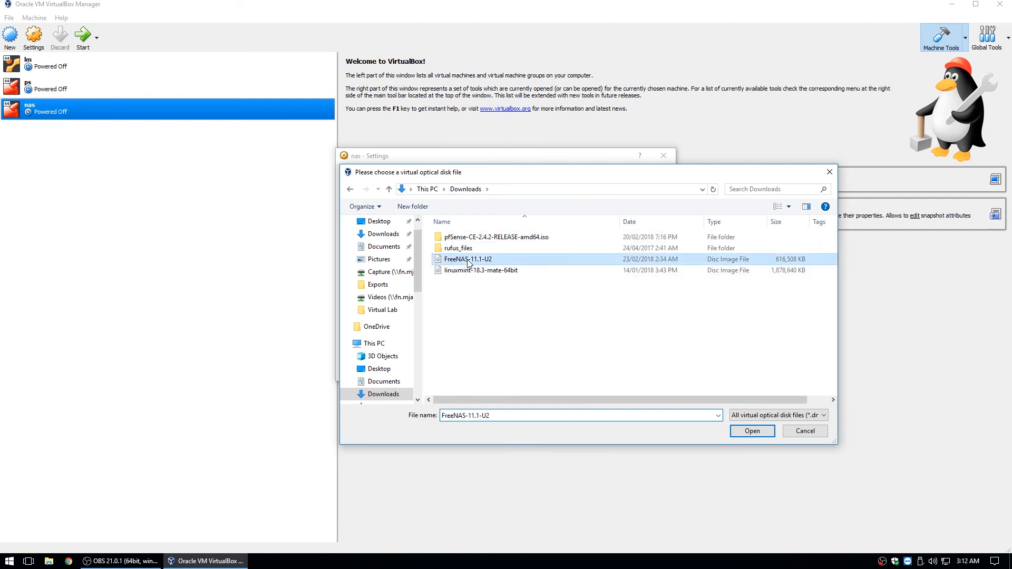
left_click(746, 431)
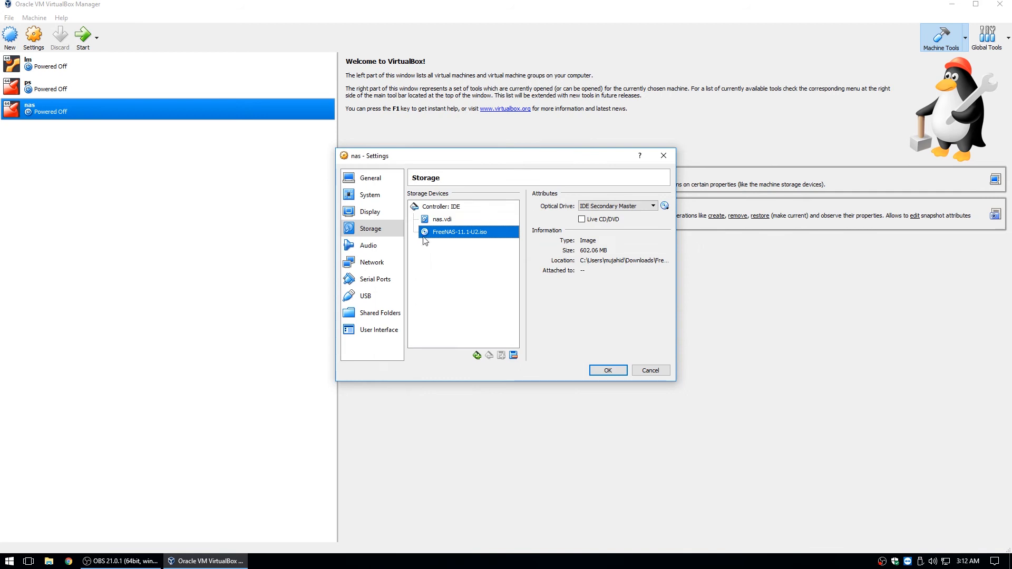
Review the nas.vdi disk details and the available controller types without adding any
left_click(485, 220)
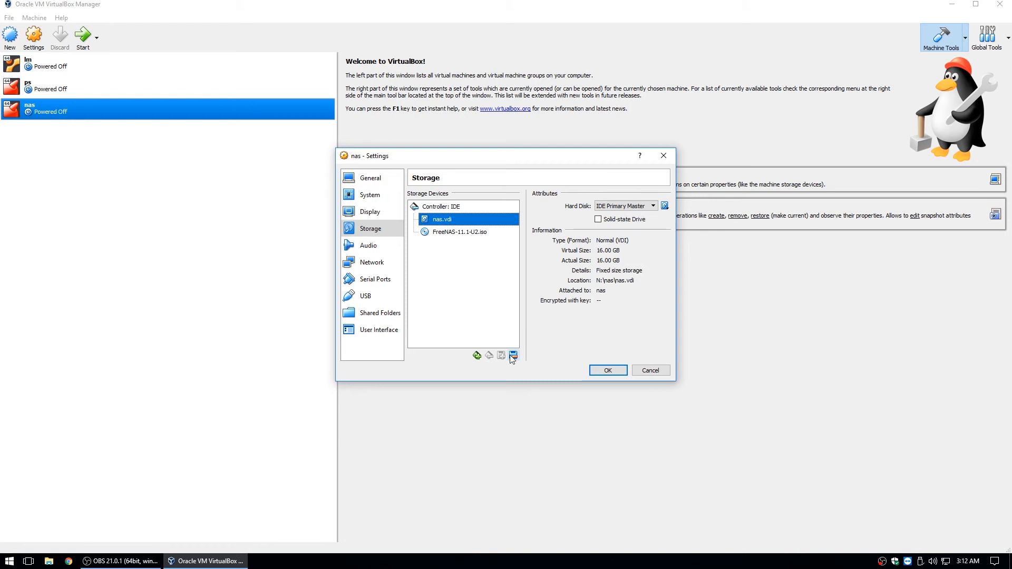
left_click(478, 355)
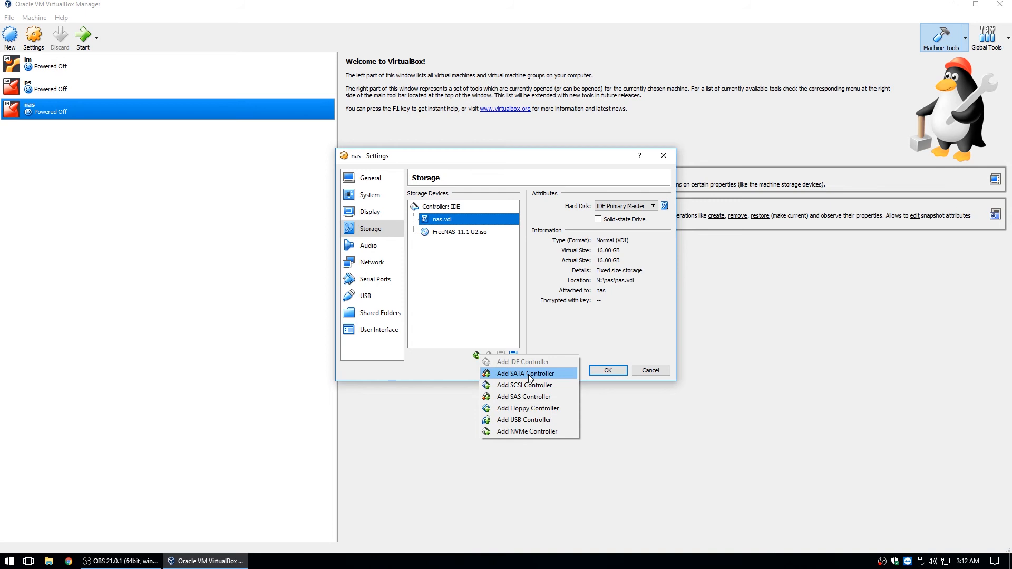
left_click(476, 299)
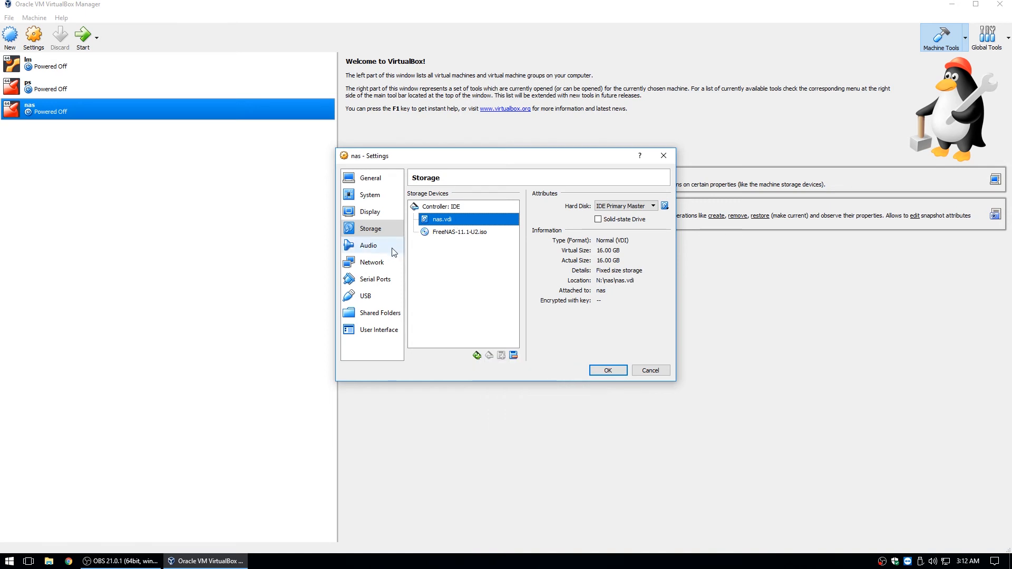
left_click(378, 247)
Disable audio and attach network Adapter 1 to Internal Network 'lan'
left_click(411, 194)
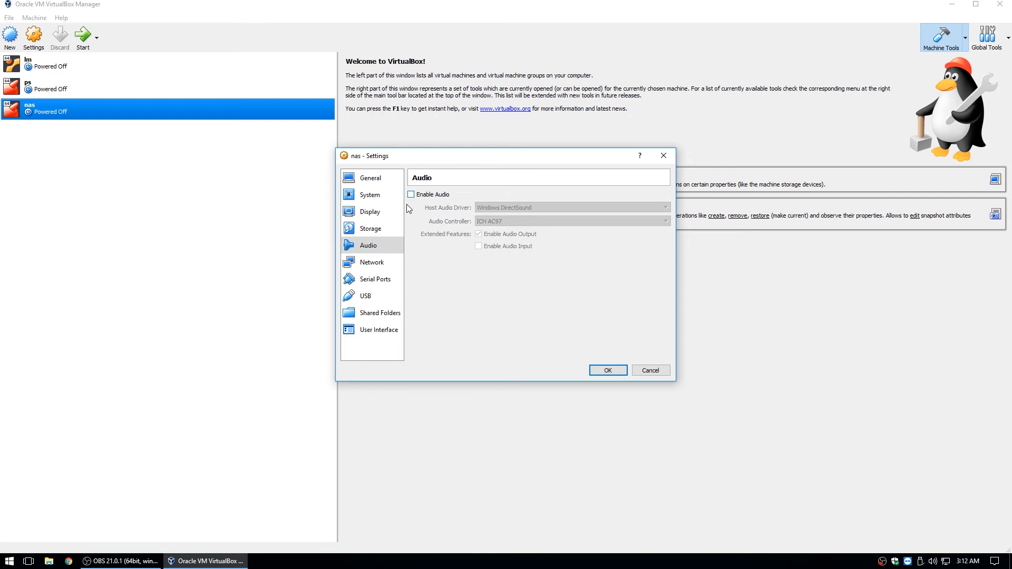
left_click(378, 262)
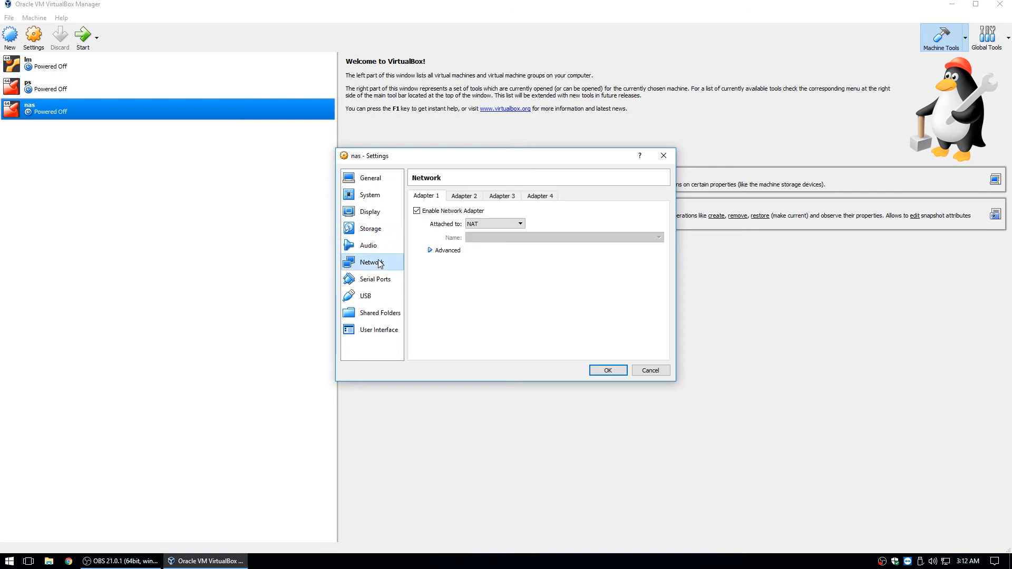
left_click(483, 225)
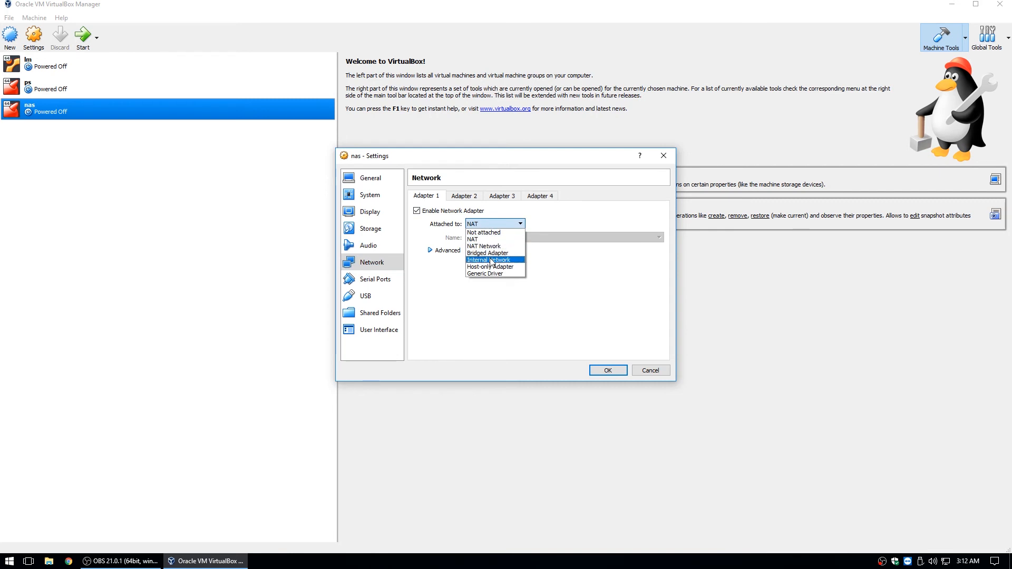
left_click(490, 261)
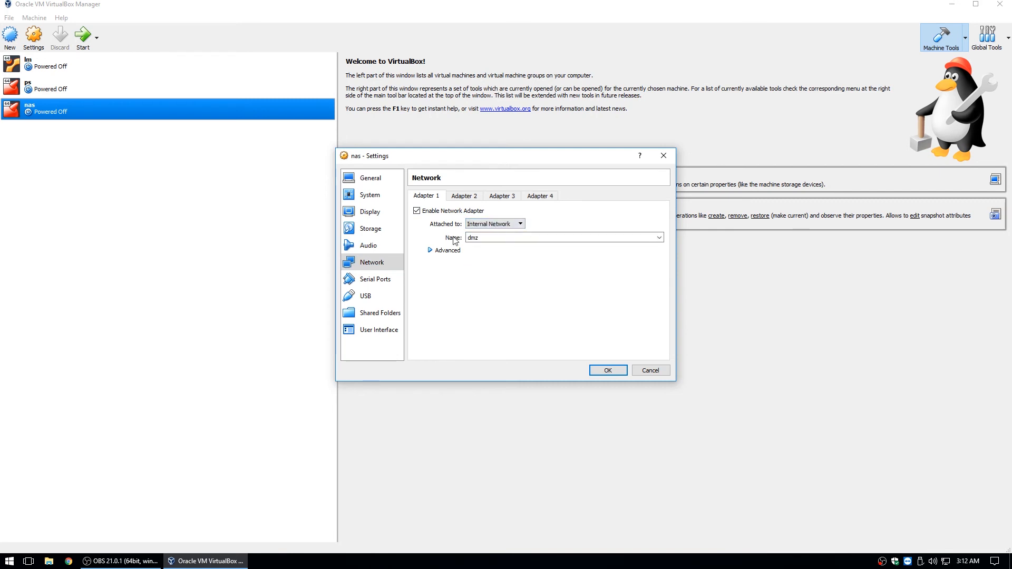
left_click(659, 237)
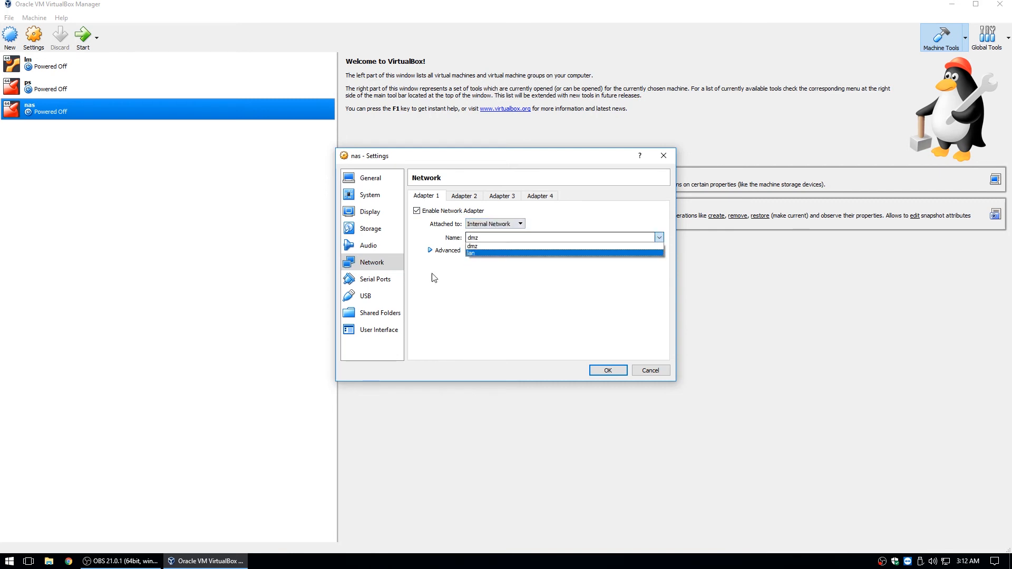
left_click(473, 254)
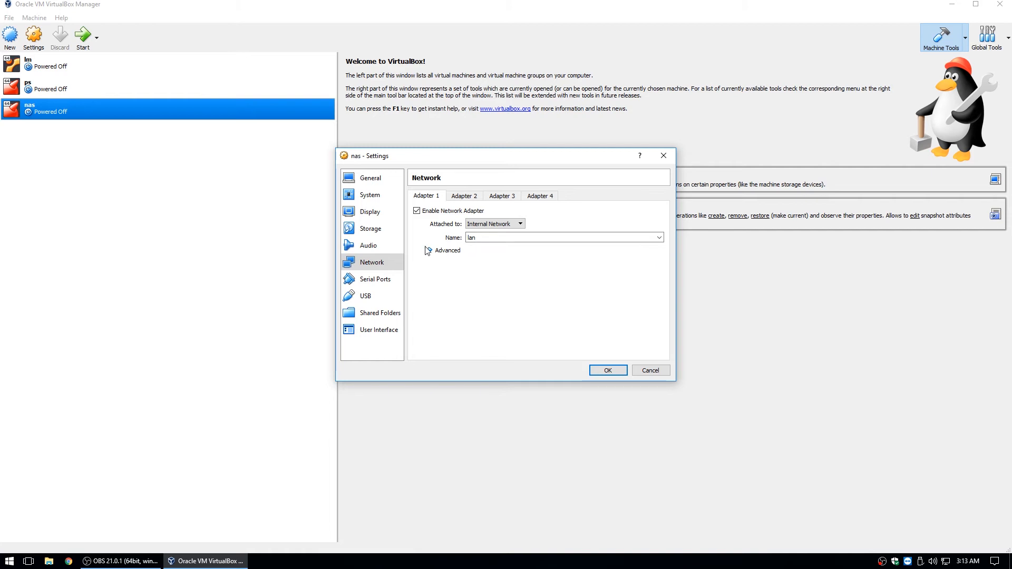
Set Adapter 1's type to Paravirtualized Network (virtio-net)
left_click(428, 250)
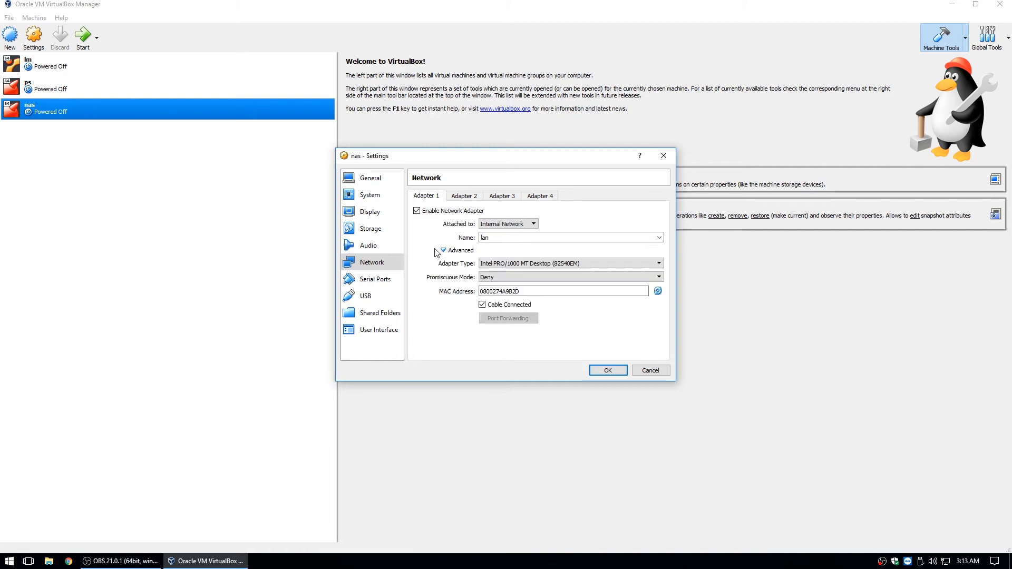
left_click(603, 267)
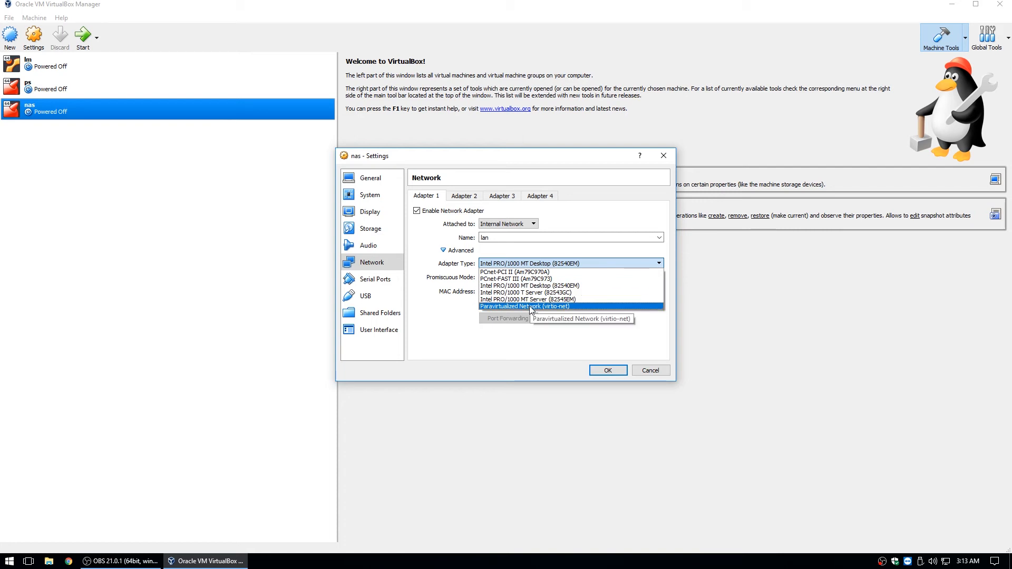
left_click(529, 306)
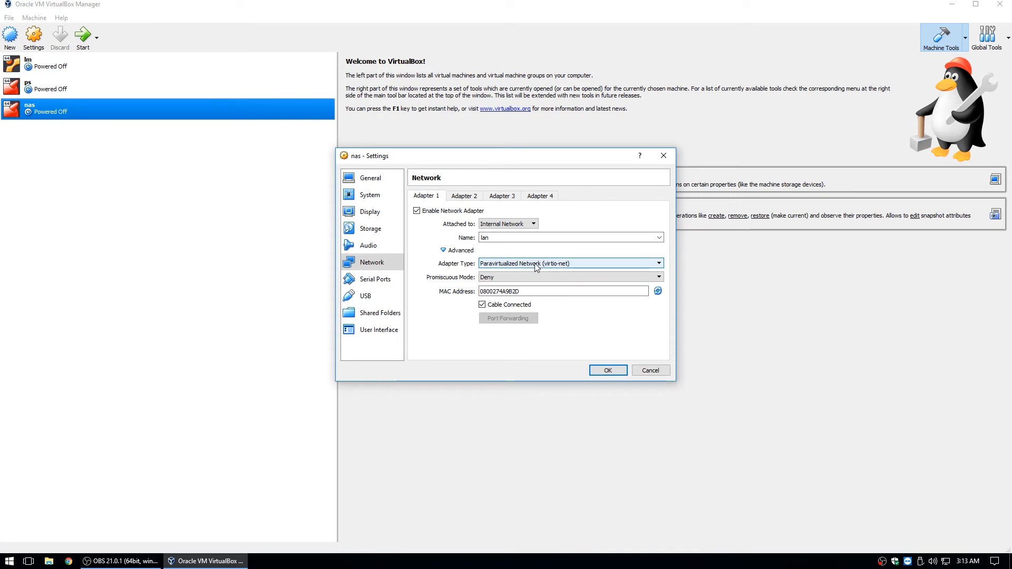
left_click(548, 264)
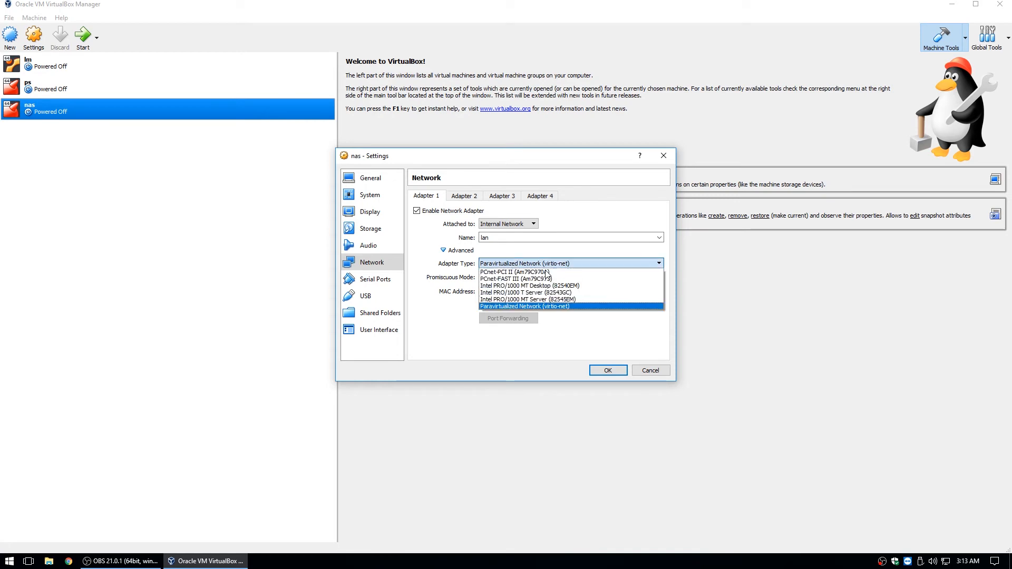
left_click(542, 306)
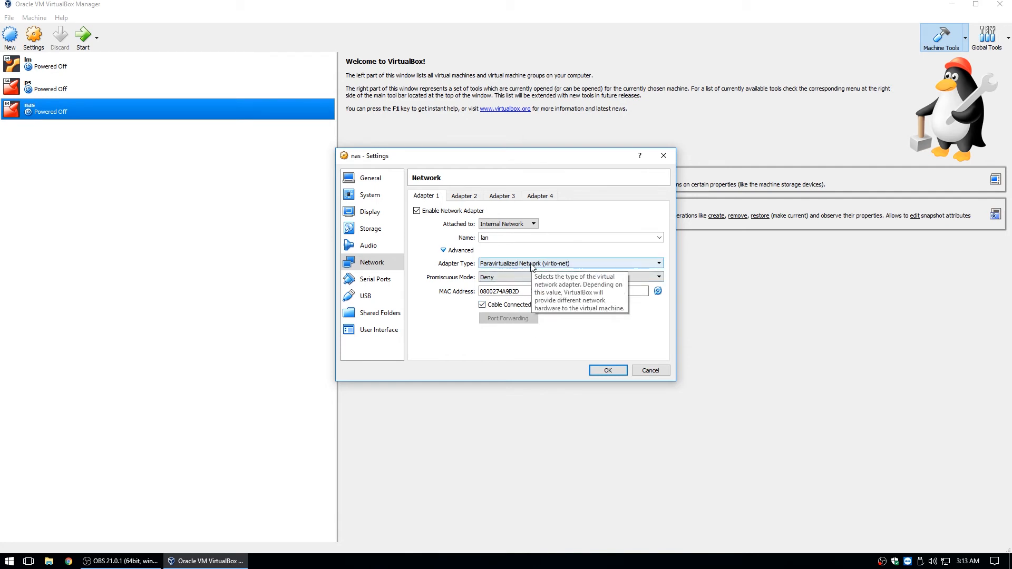
left_click(380, 281)
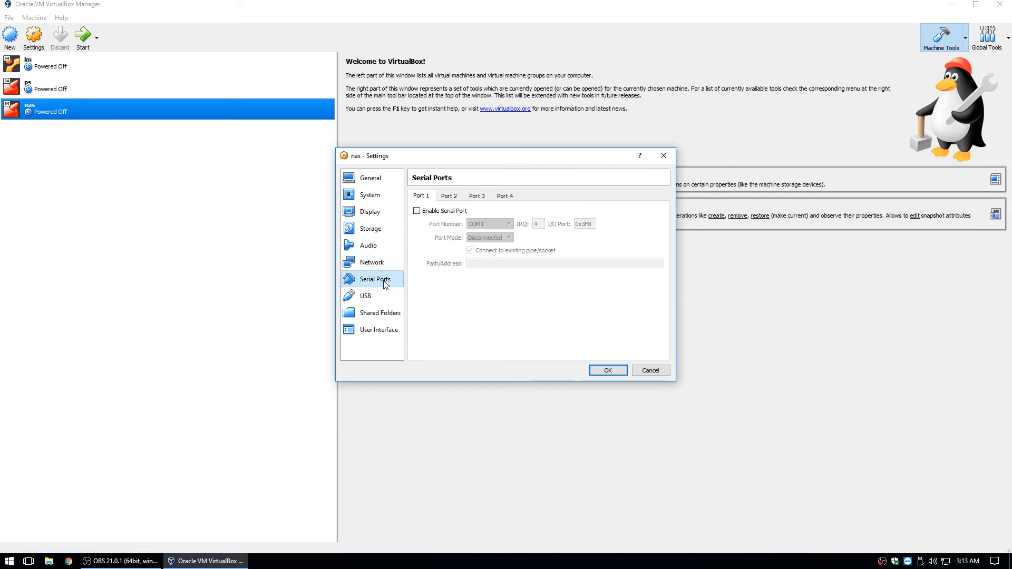
Check the USB and Network pages, then review the 16.00 GB fixed-size nas.vdi disk in Storage
left_click(372, 297)
left_click(378, 267)
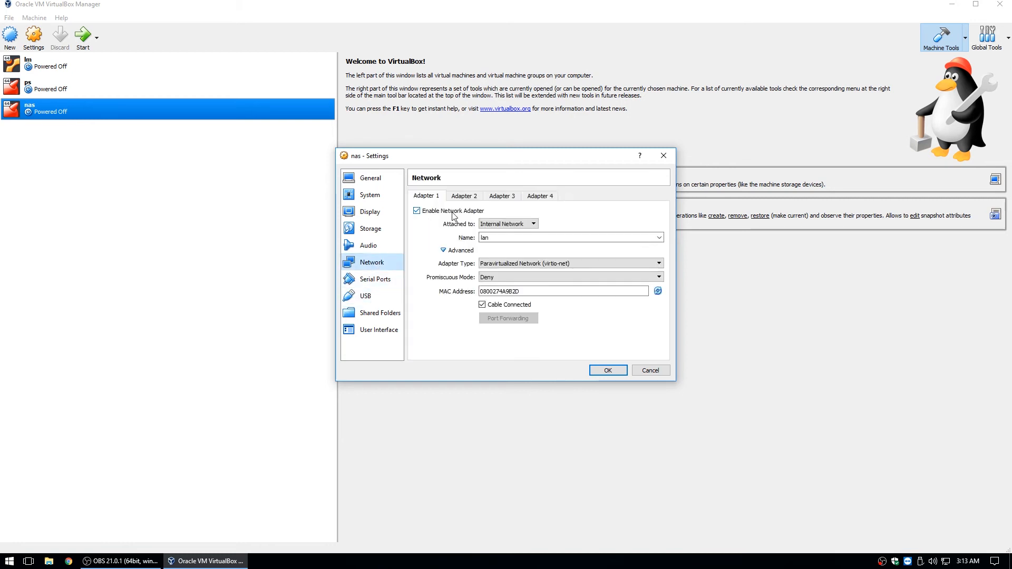
left_click(375, 230)
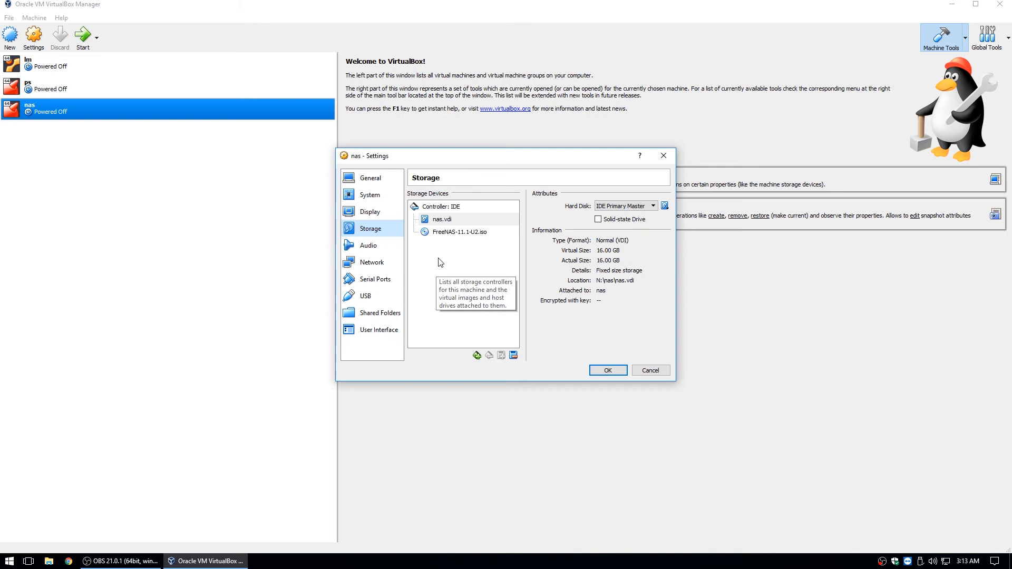
left_click(439, 262)
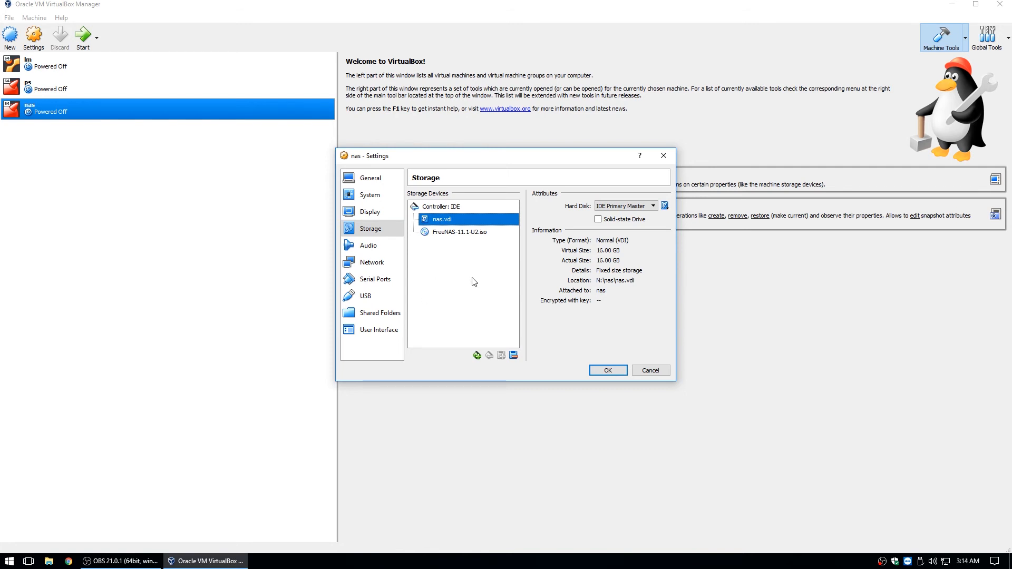
Create a fixed-size 20 GB VDI disk named zfs1 on the nas machine's IDE controller
left_click(448, 207)
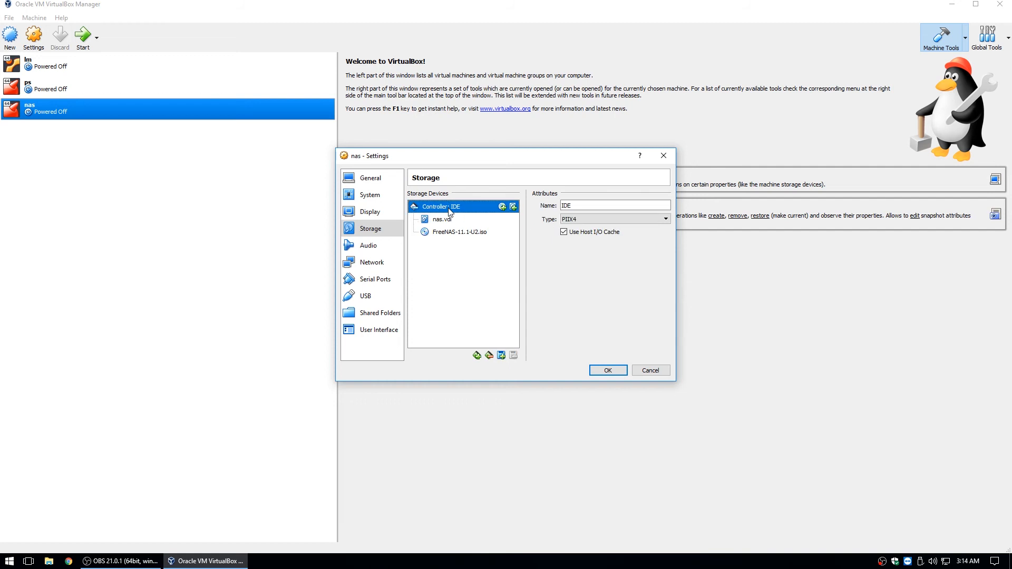
left_click(501, 356)
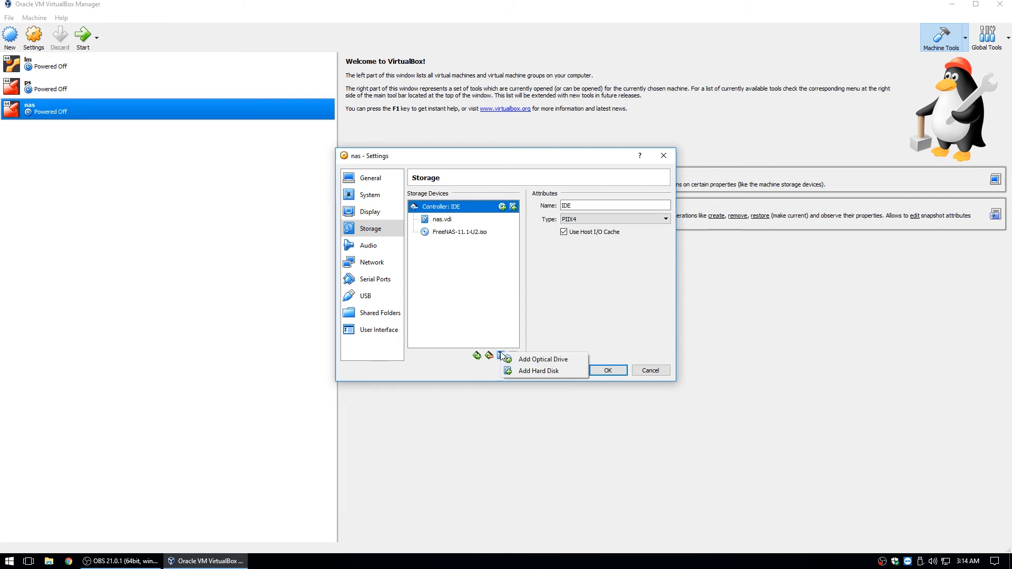
left_click(535, 372)
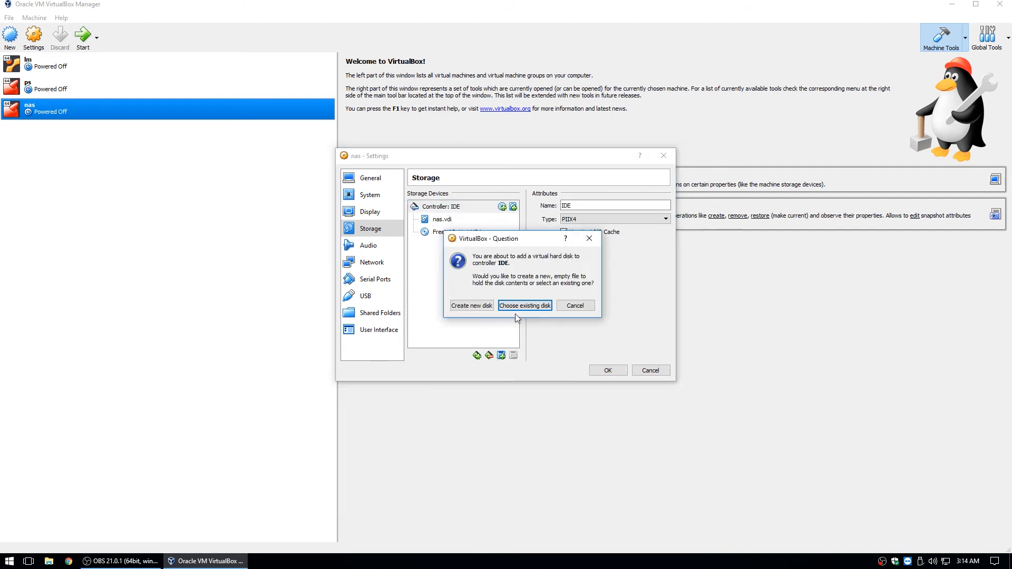
left_click(484, 306)
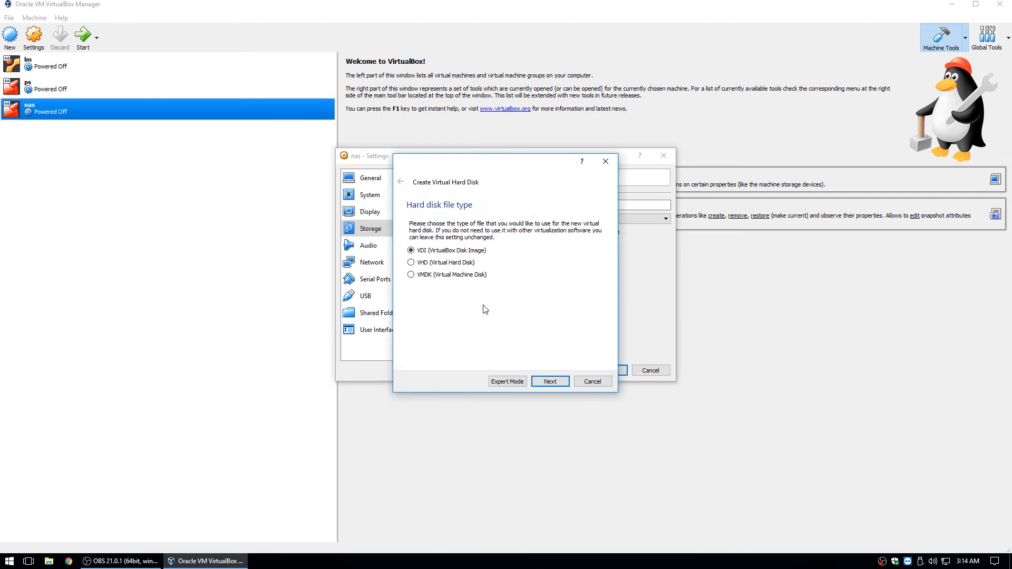
left_click(551, 382)
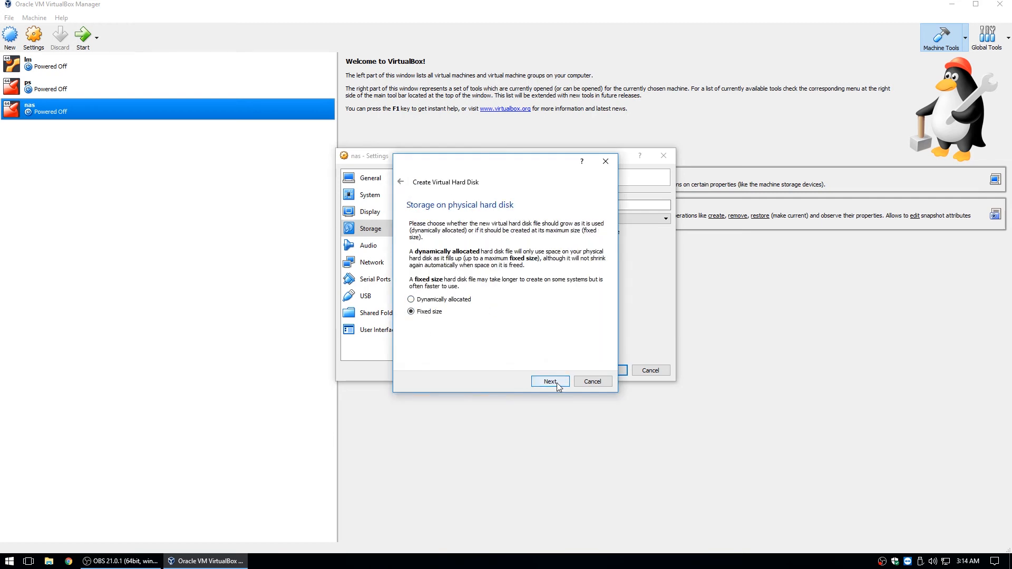
left_click(559, 383)
left_click(589, 280)
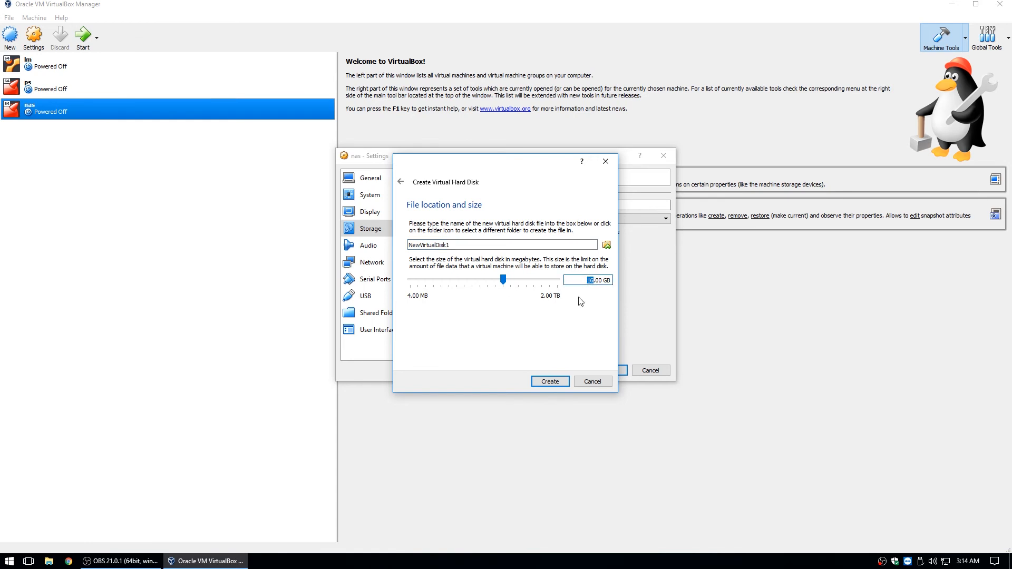
type("20")
double_click(419, 244)
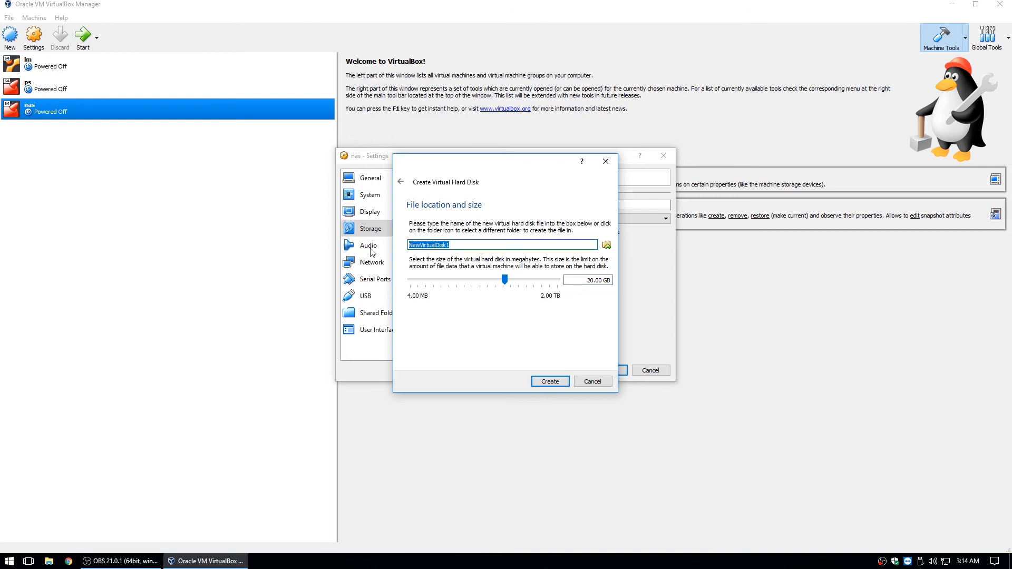
type("zfs1")
left_click(551, 382)
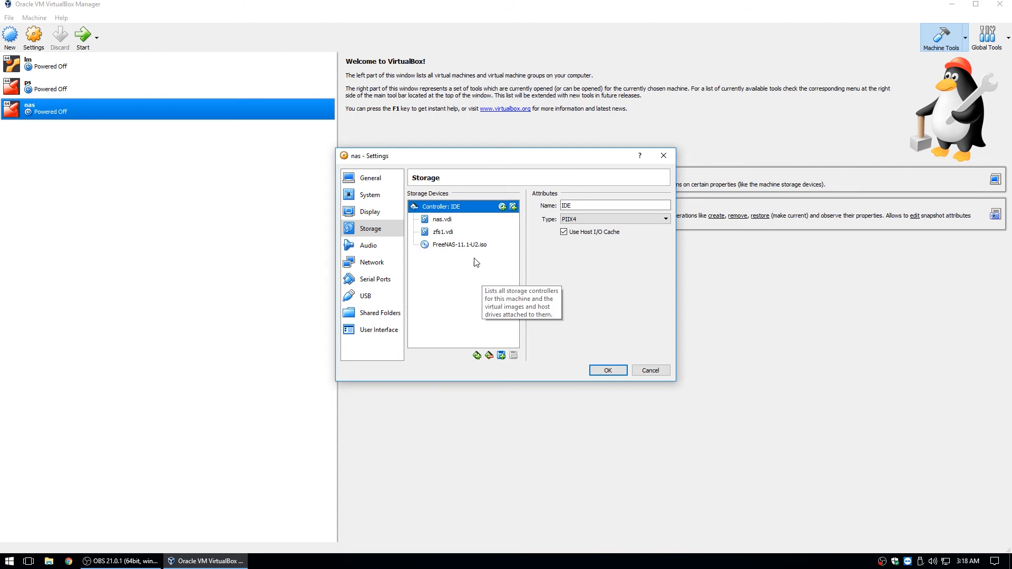
Create a second fixed-size 20 GB VDI disk, zfs2, on the IDE controller and check its details
left_click(501, 355)
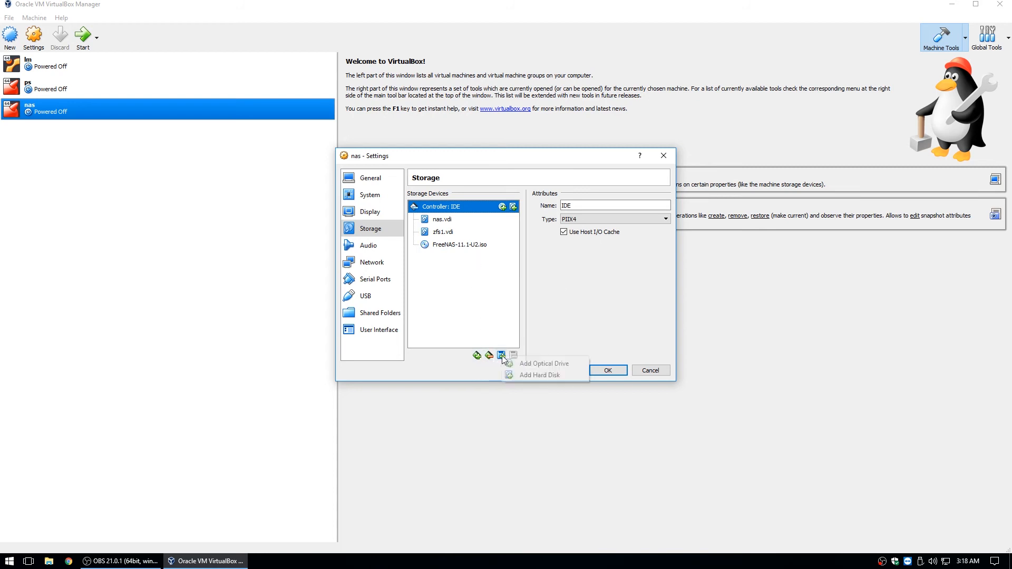
left_click(536, 375)
left_click(489, 307)
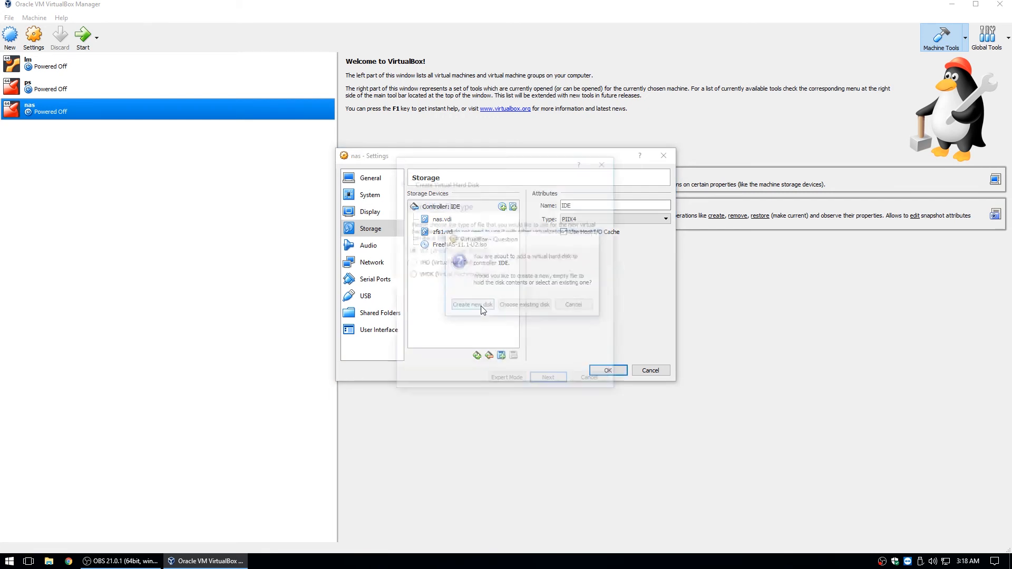
left_click(549, 381)
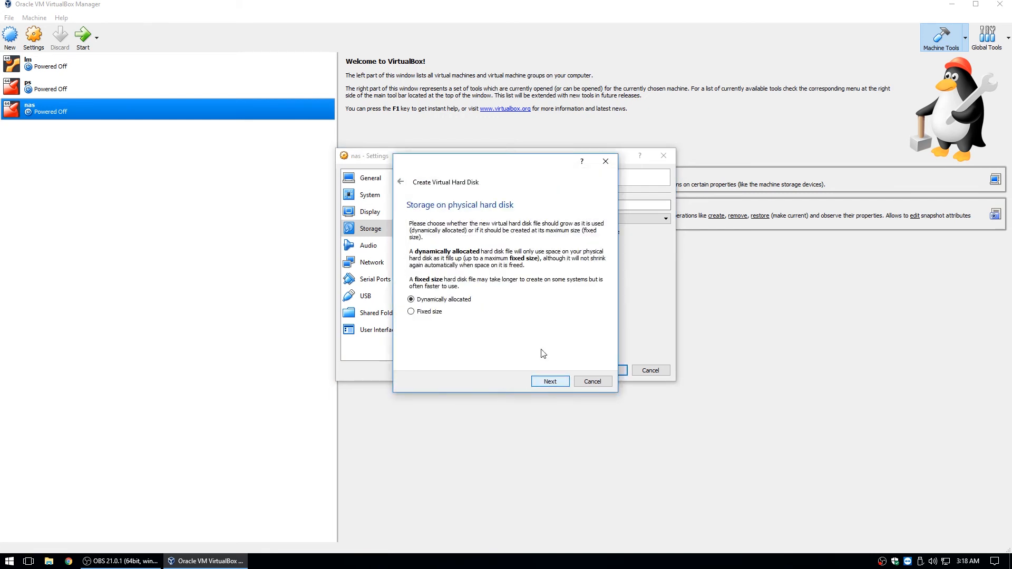
left_click(433, 312)
left_click(546, 380)
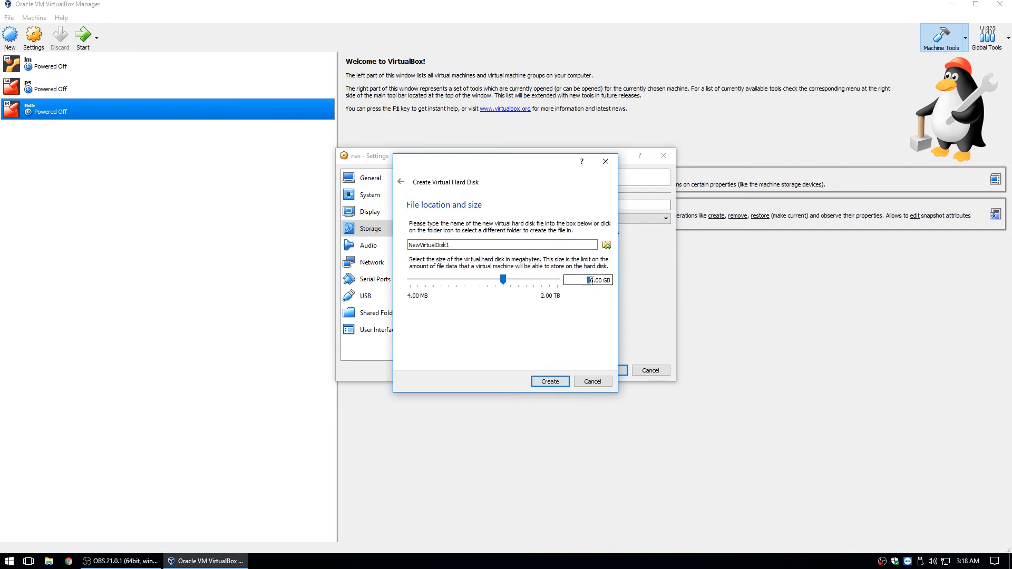
left_click(589, 280)
type("20")
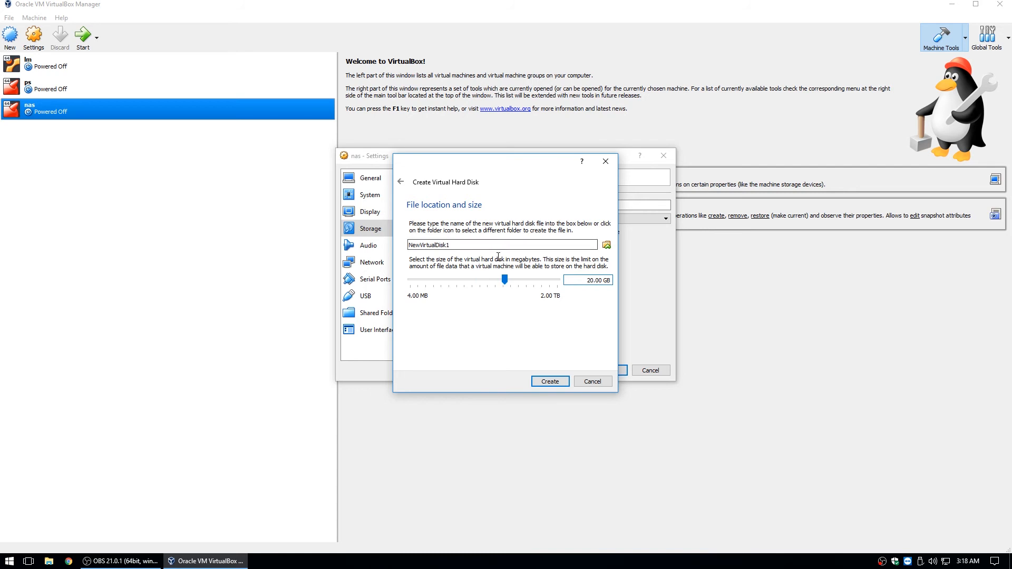
left_click_drag(479, 245, 275, 244)
type("zfs2")
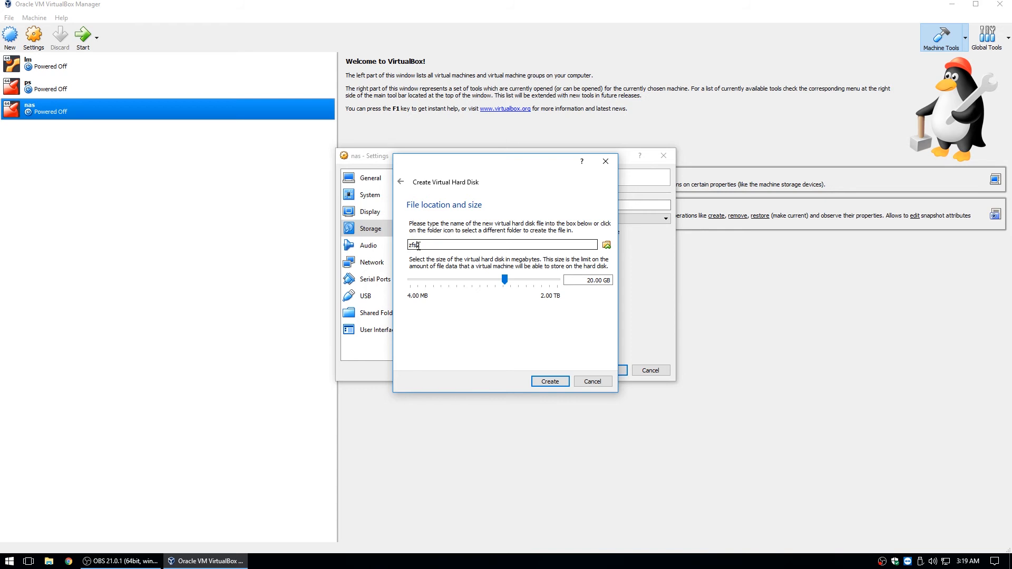
left_click(555, 381)
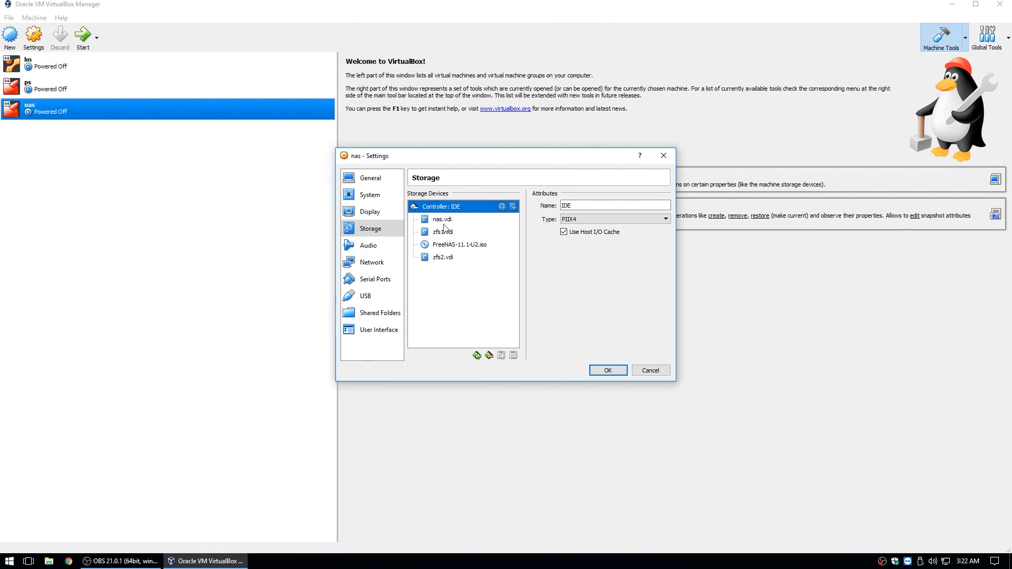
left_click(444, 259)
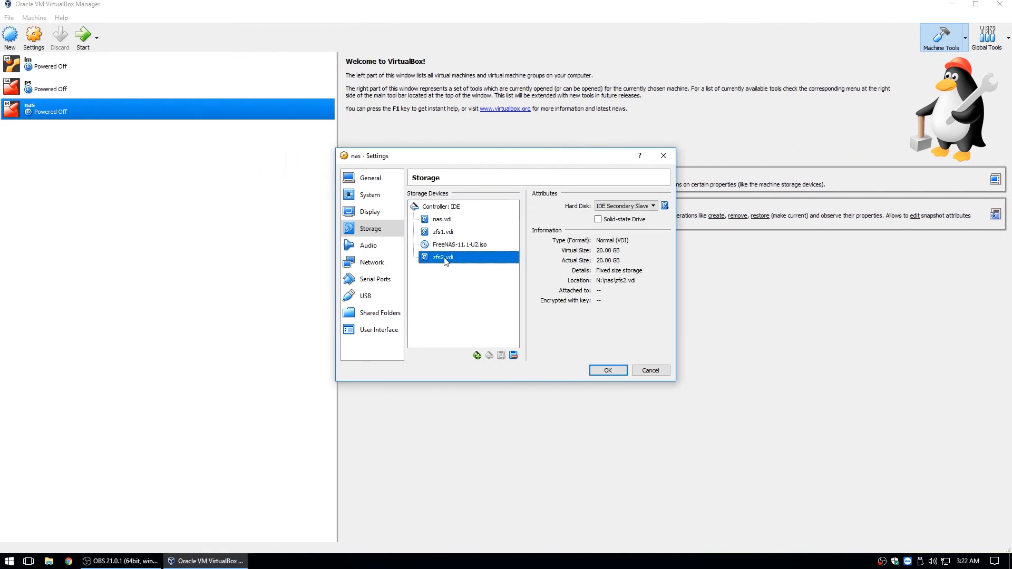
Add an AHCI SATA controller below the IDE controller in nas's storage
left_click(449, 244)
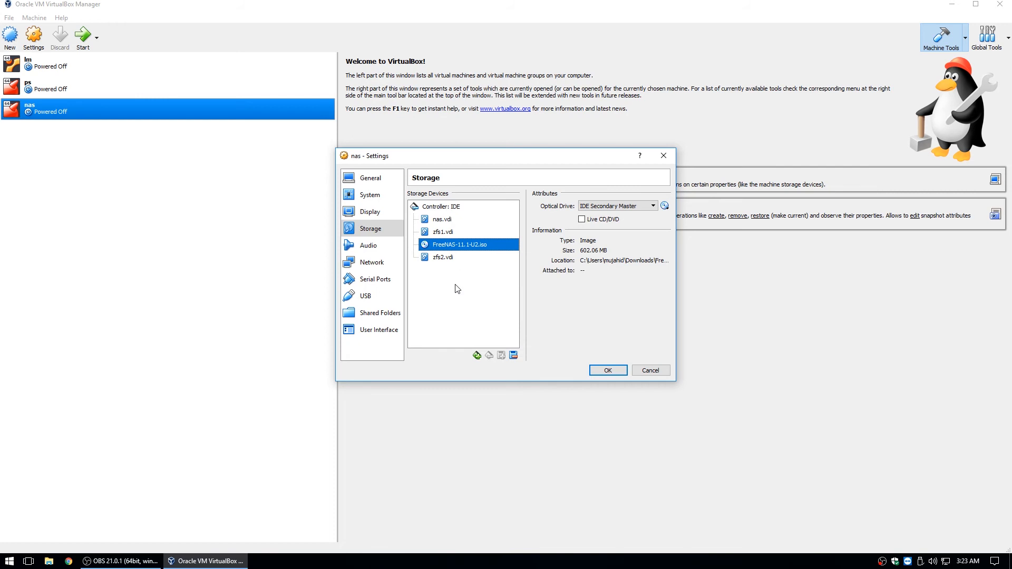
left_click(477, 355)
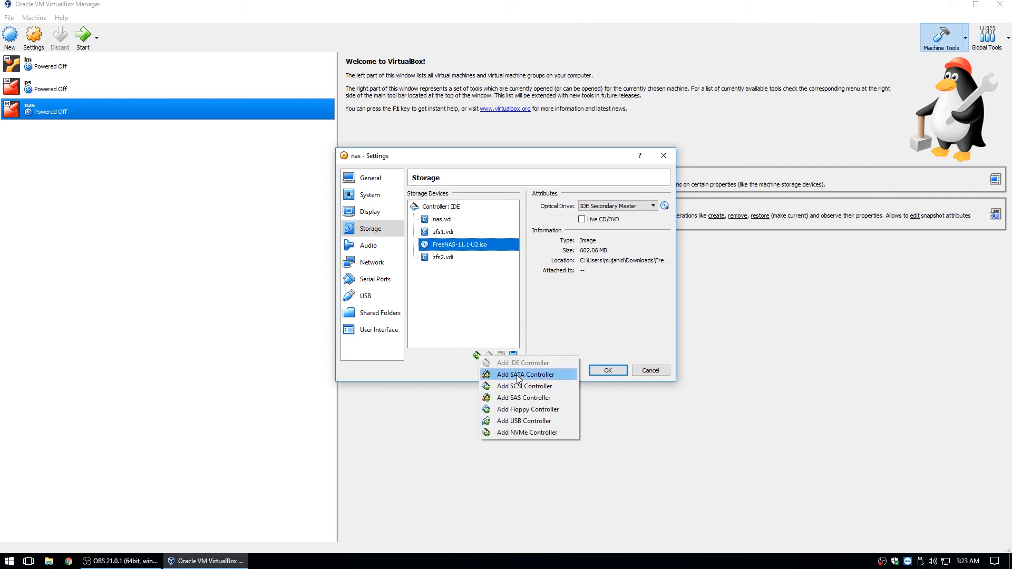
left_click(516, 375)
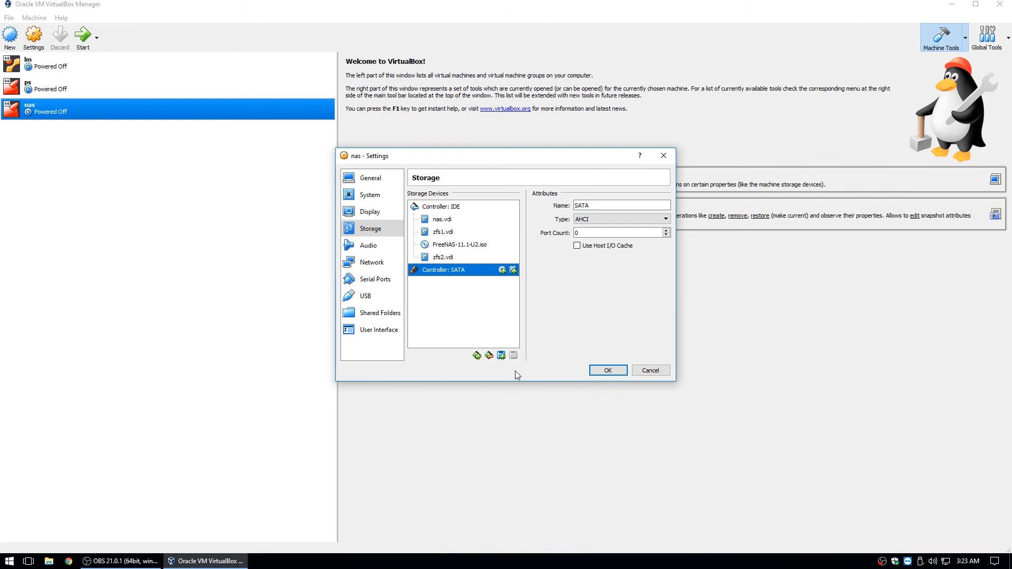
left_click(438, 233)
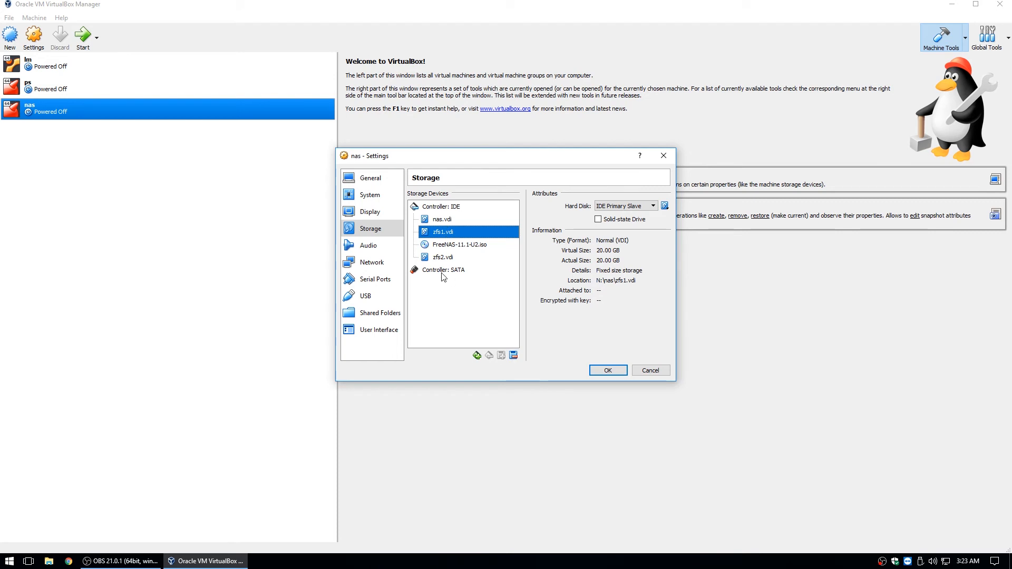
Remove the zfs1.vdi and zfs2.vdi attachments from the IDE controller
left_click(514, 353)
left_click(453, 244)
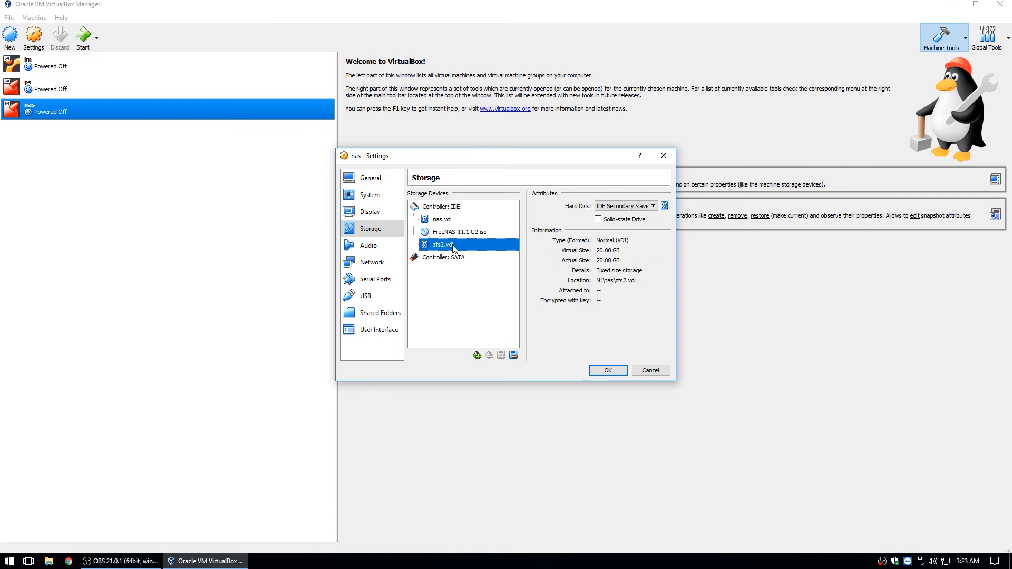
left_click(514, 354)
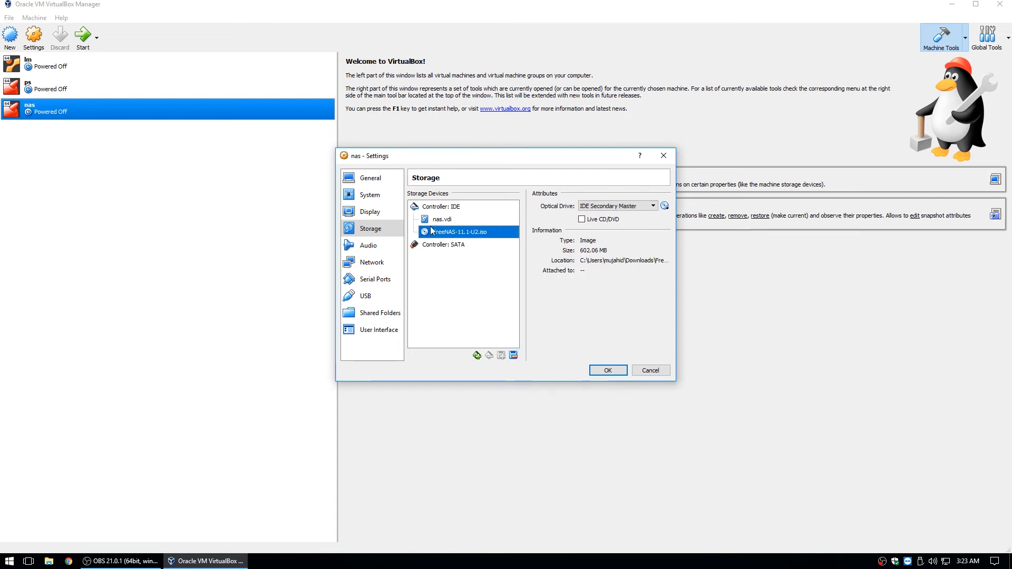
Attach the existing zfs1 disk from the nas folder on the N: share to the SATA controller
left_click(447, 246)
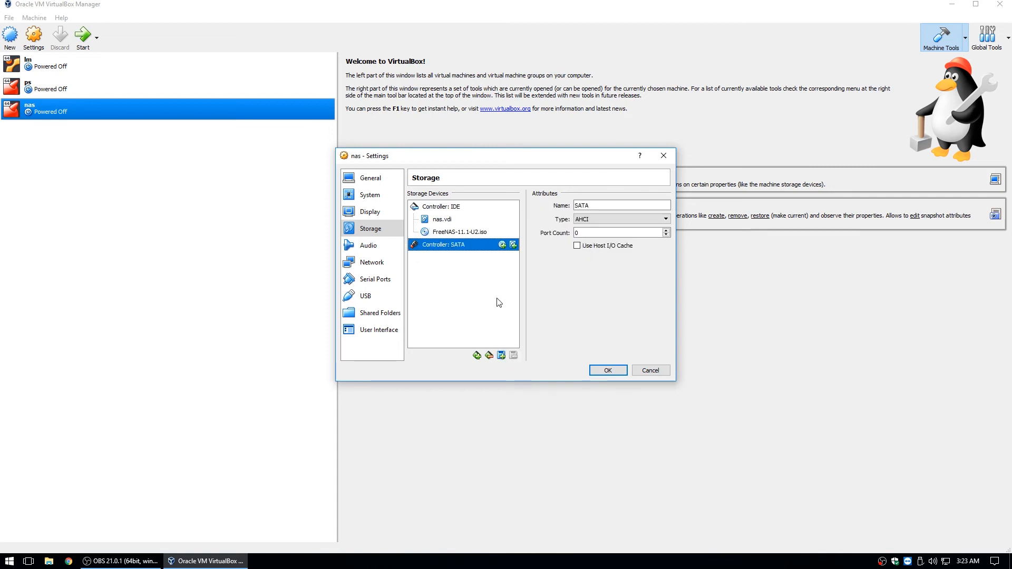
left_click(501, 355)
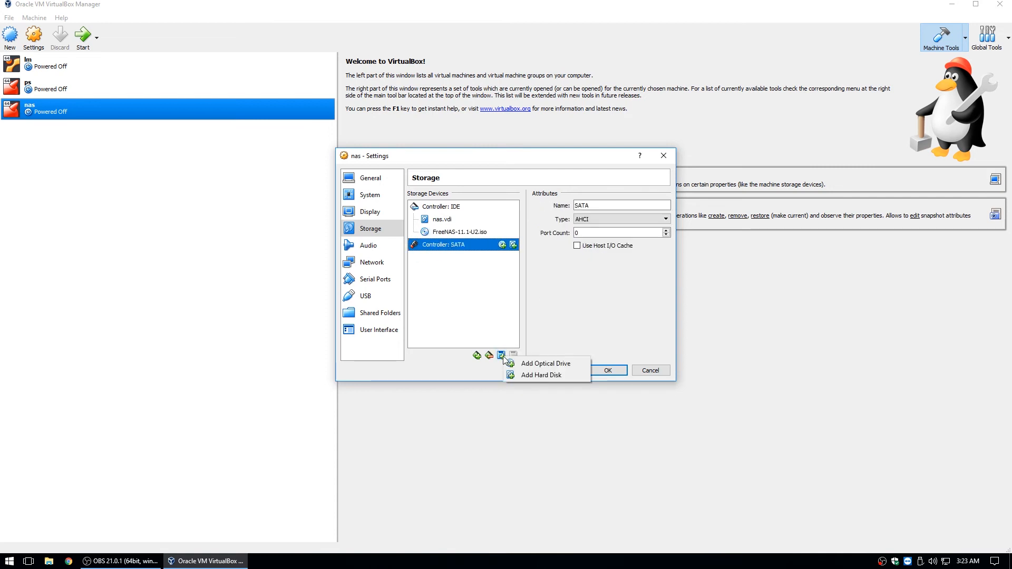
left_click(542, 374)
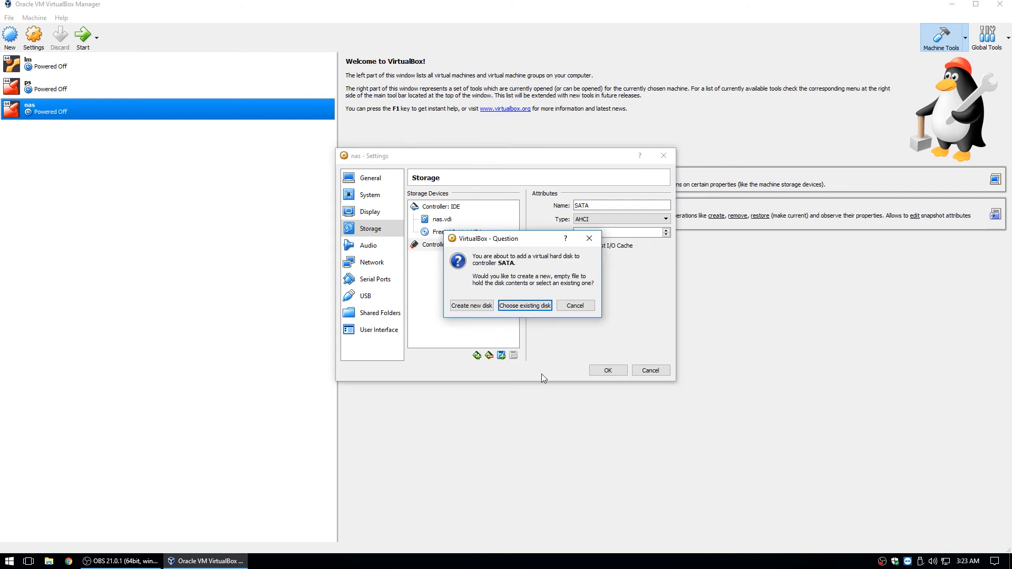
left_click(525, 305)
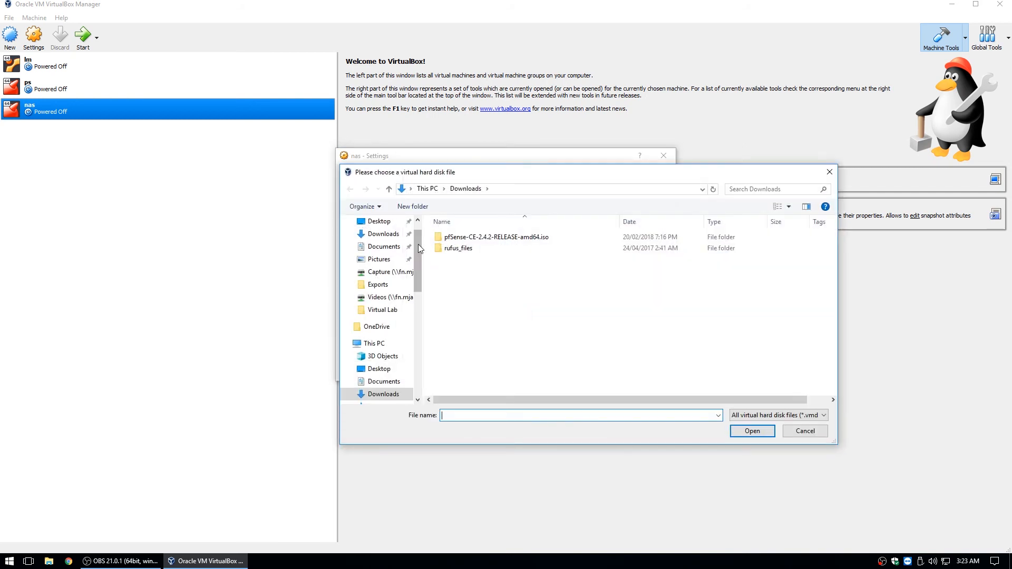
left_click_drag(419, 245, 419, 305)
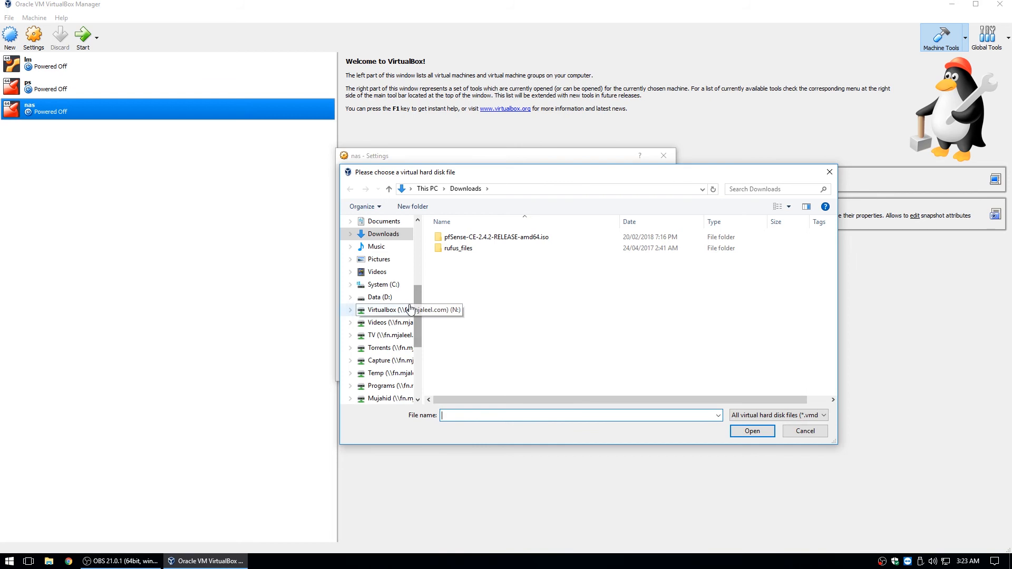
left_click(410, 309)
left_click(446, 252)
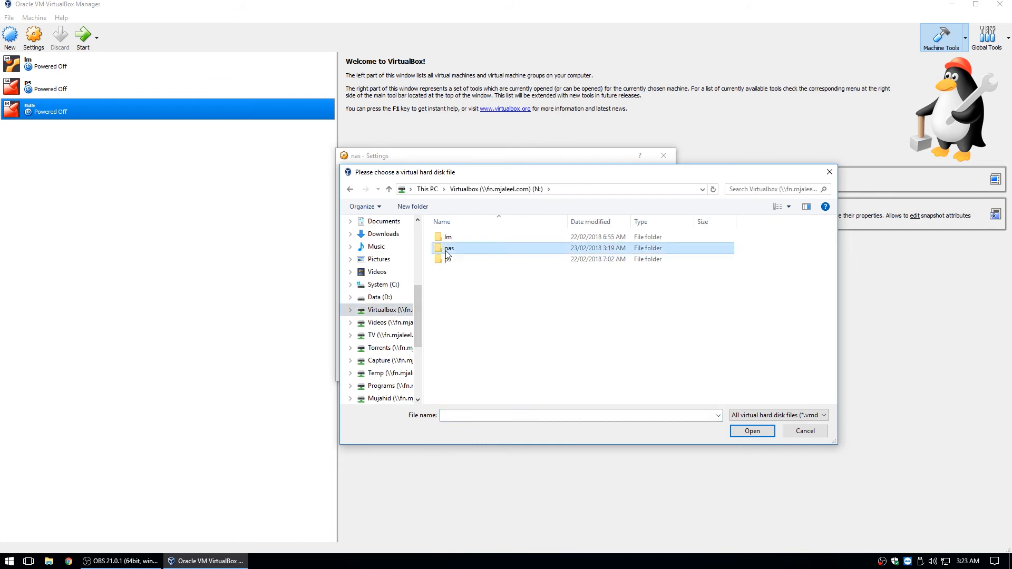
double_click(447, 251)
left_click(454, 252)
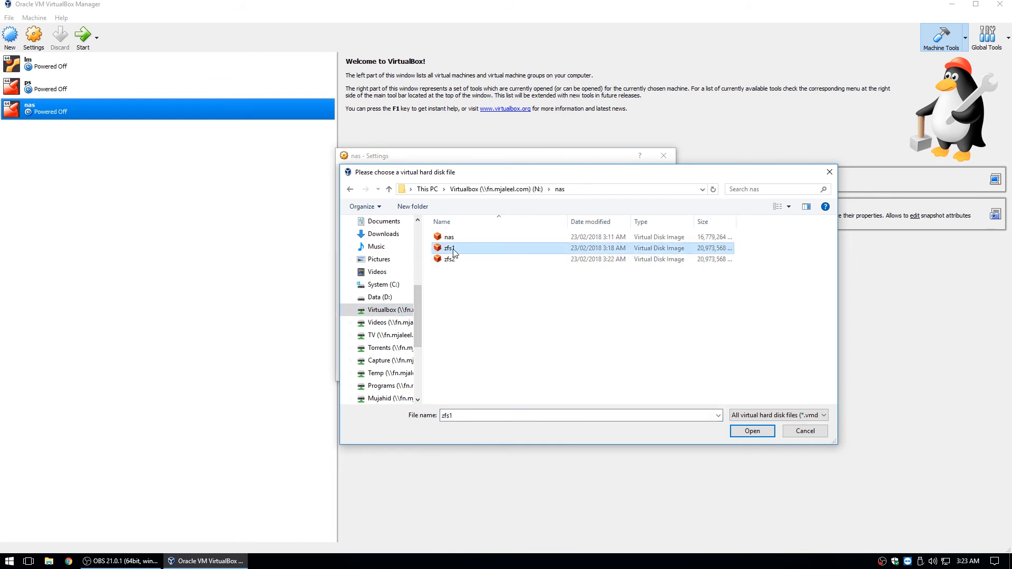
double_click(453, 252)
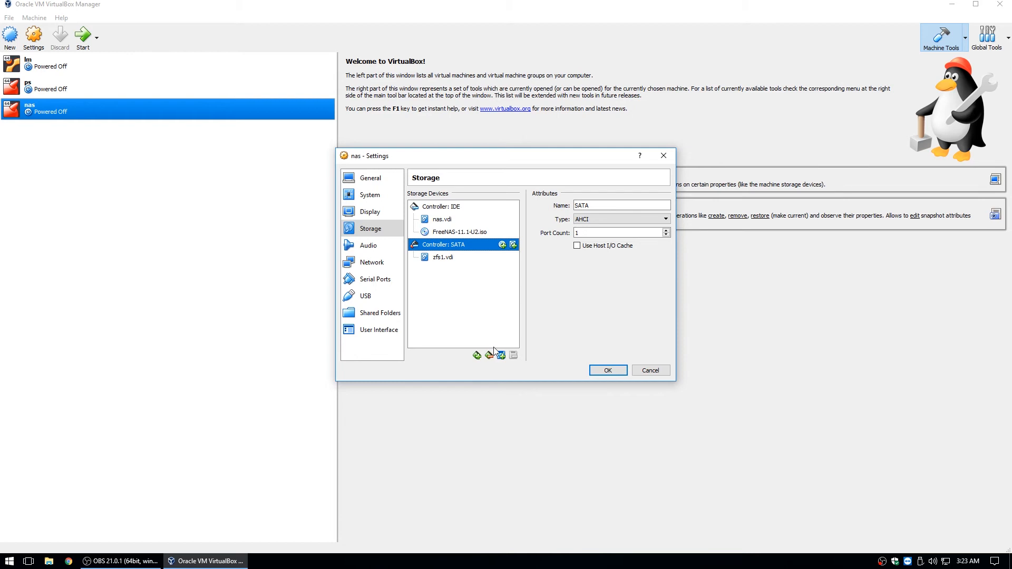
Attach the existing zfs2 disk to the SATA controller as well
left_click(502, 357)
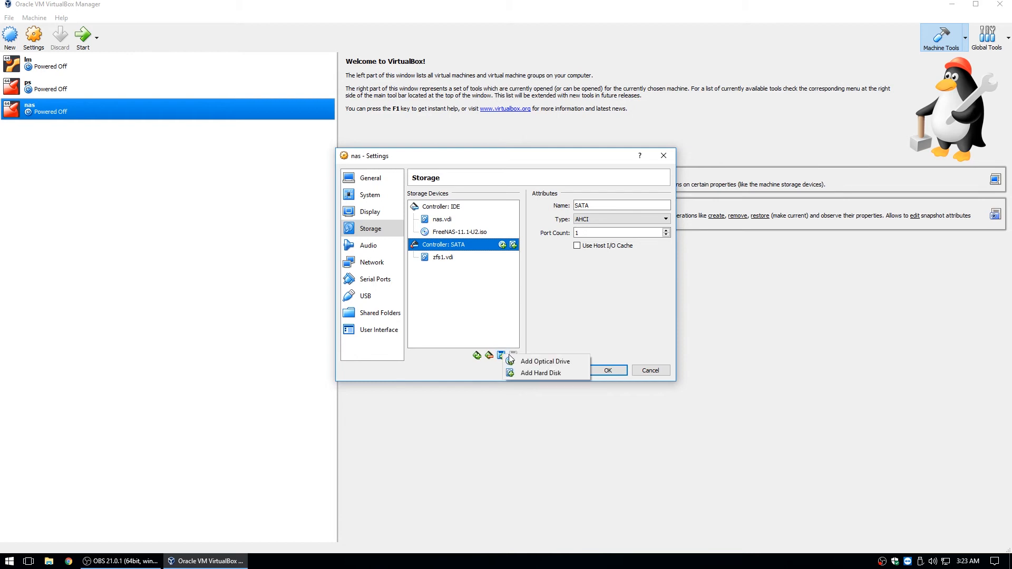
left_click(539, 373)
left_click(525, 306)
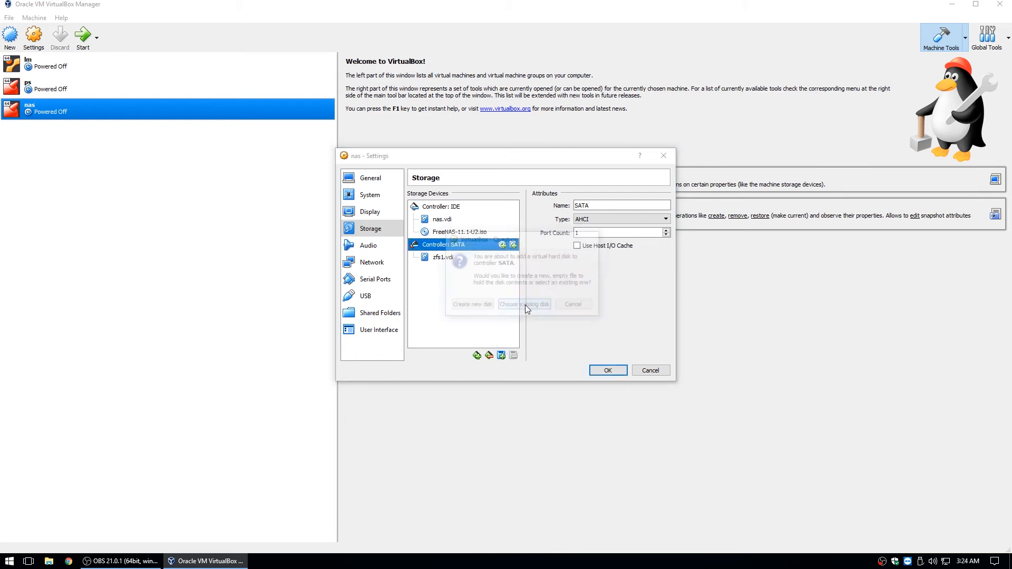
double_click(449, 259)
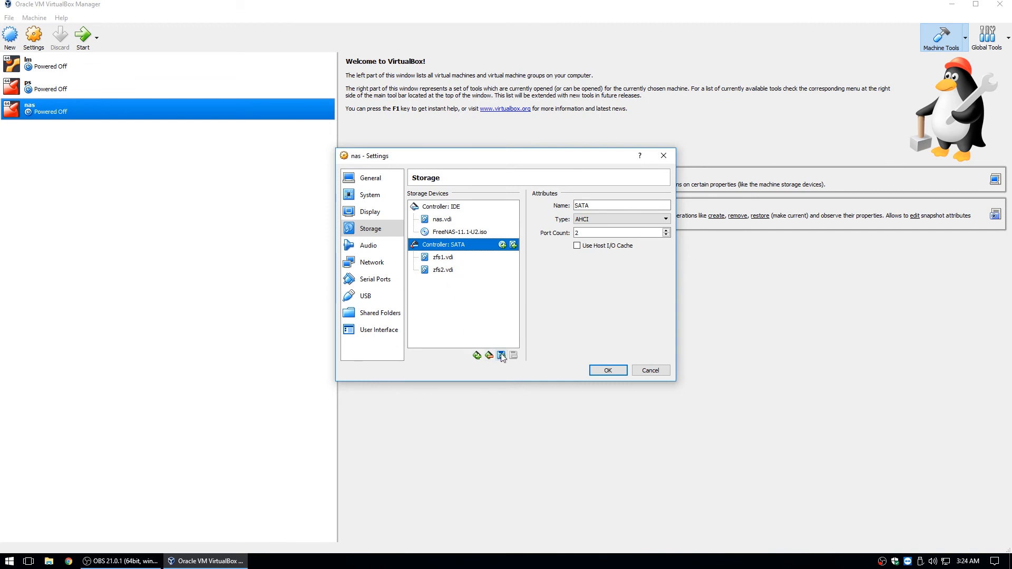
Create a fixed-size 20 GB VDI disk named zfs3, replacing the default 16 GB, on the SATA controller
left_click(513, 245)
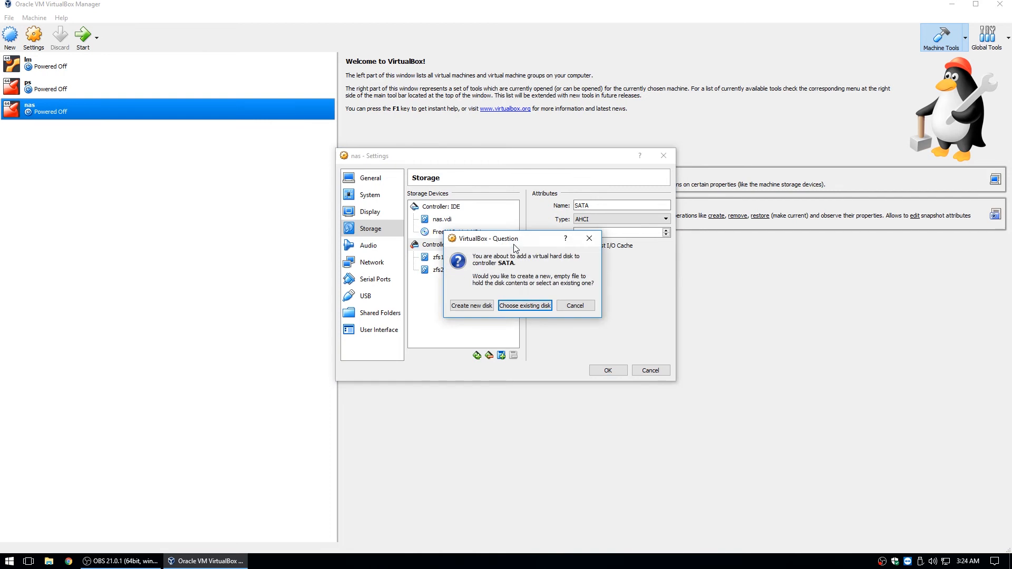
left_click(481, 306)
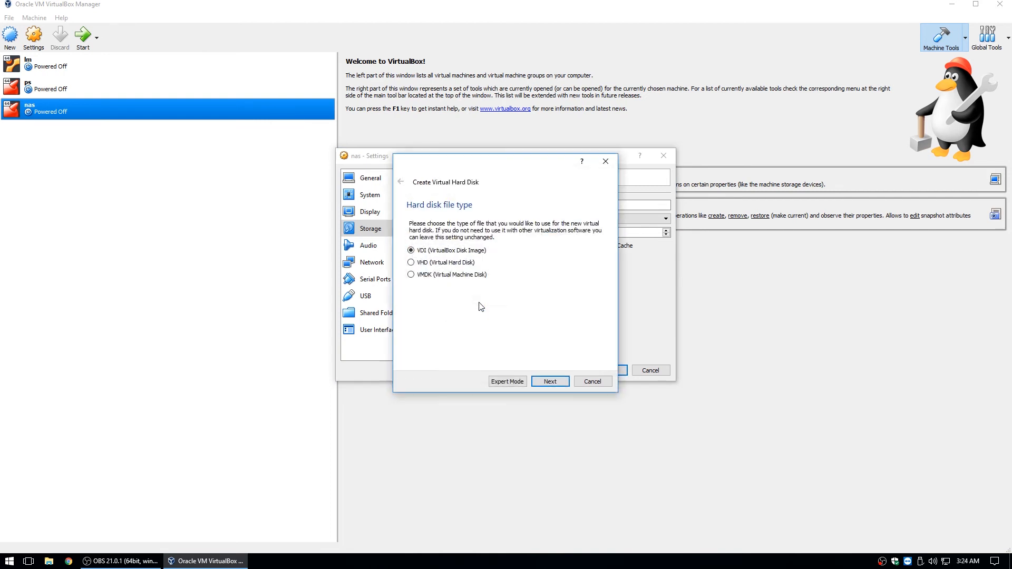
left_click(550, 382)
left_click(424, 313)
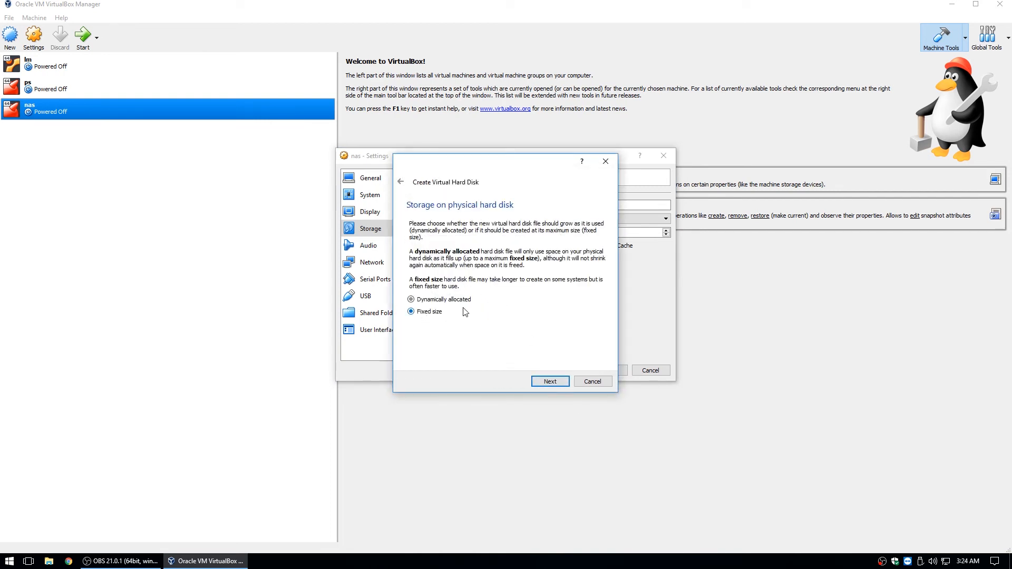
left_click(543, 378)
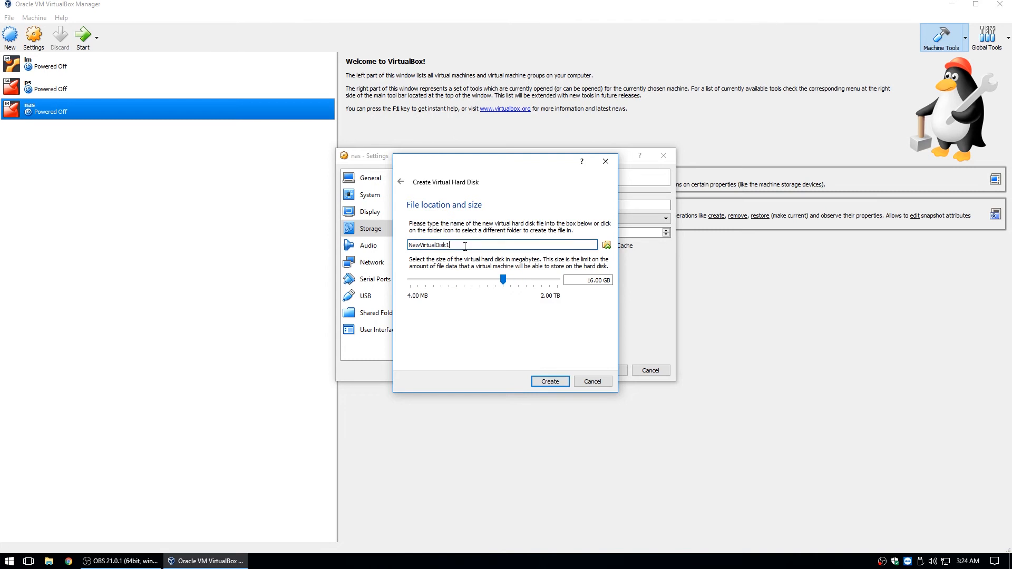
left_click_drag(465, 246, 335, 248)
type("zfs3")
left_click(590, 280)
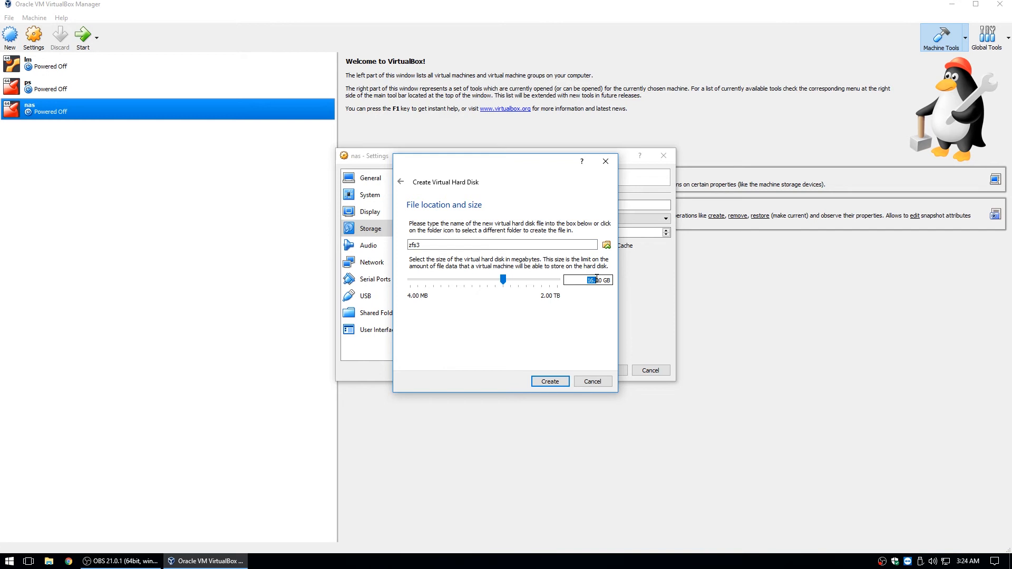
left_click_drag(588, 280, 592, 281)
key("Delete")
key("Delete")
type("20")
left_click(550, 383)
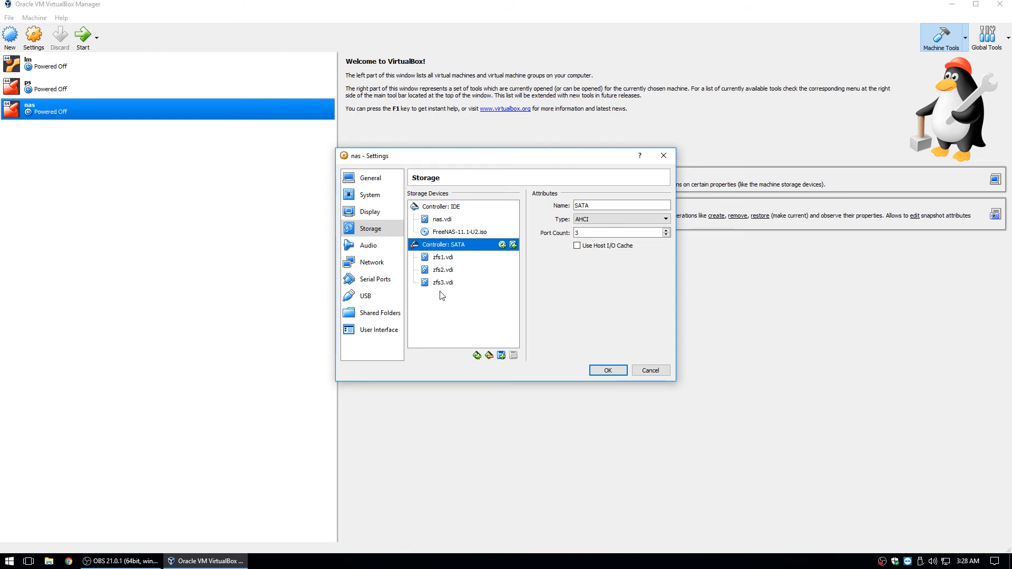
Detach nas.vdi from the IDE controller and reattach it as an existing disk on SATA
left_click(445, 223)
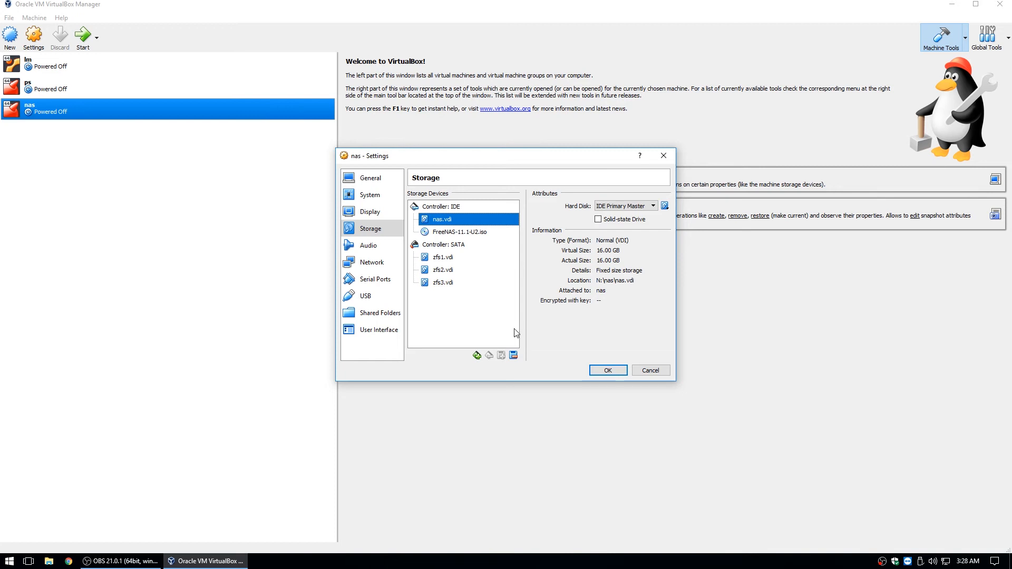
left_click(514, 357)
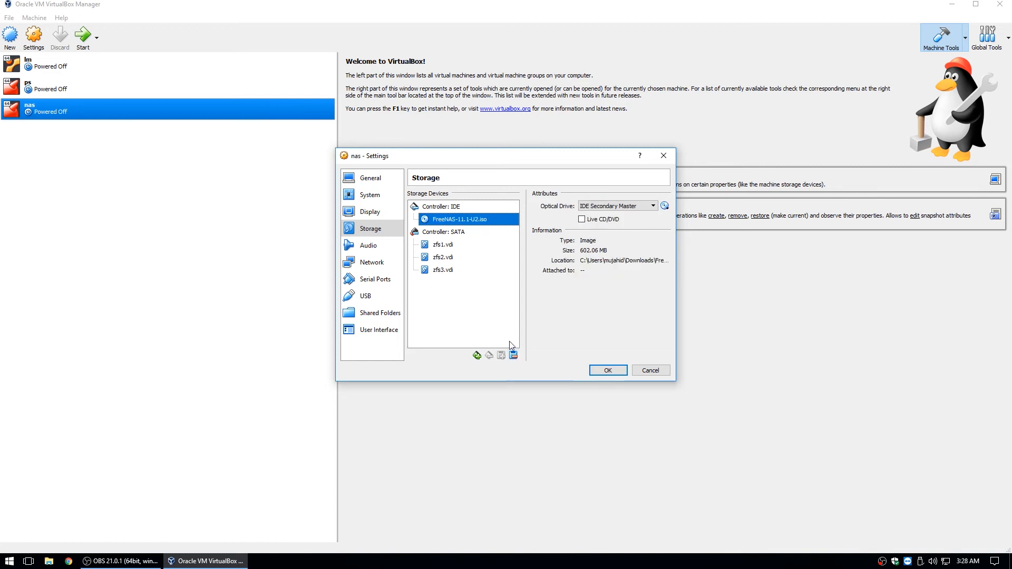
left_click(444, 235)
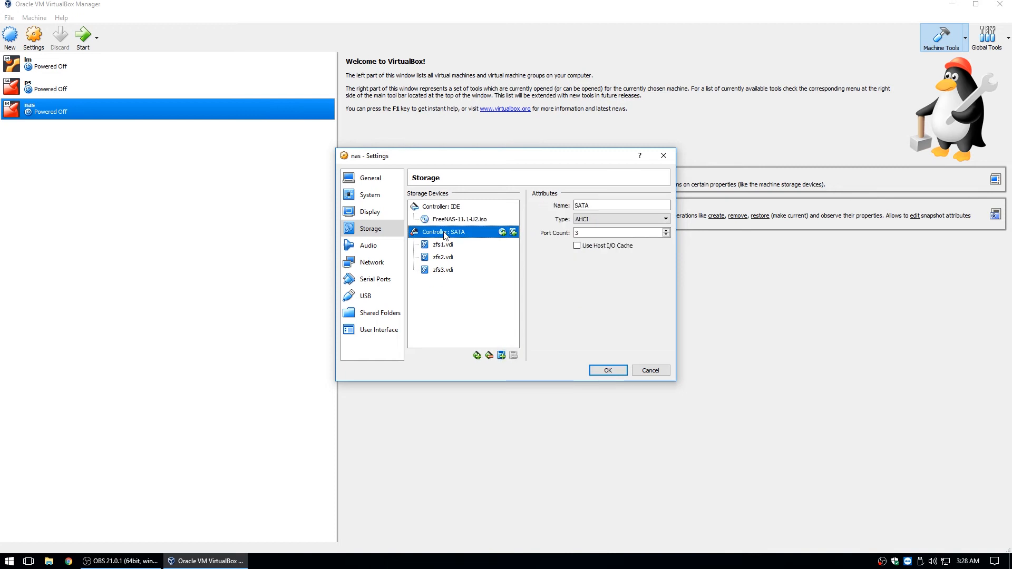
left_click(513, 232)
left_click(524, 304)
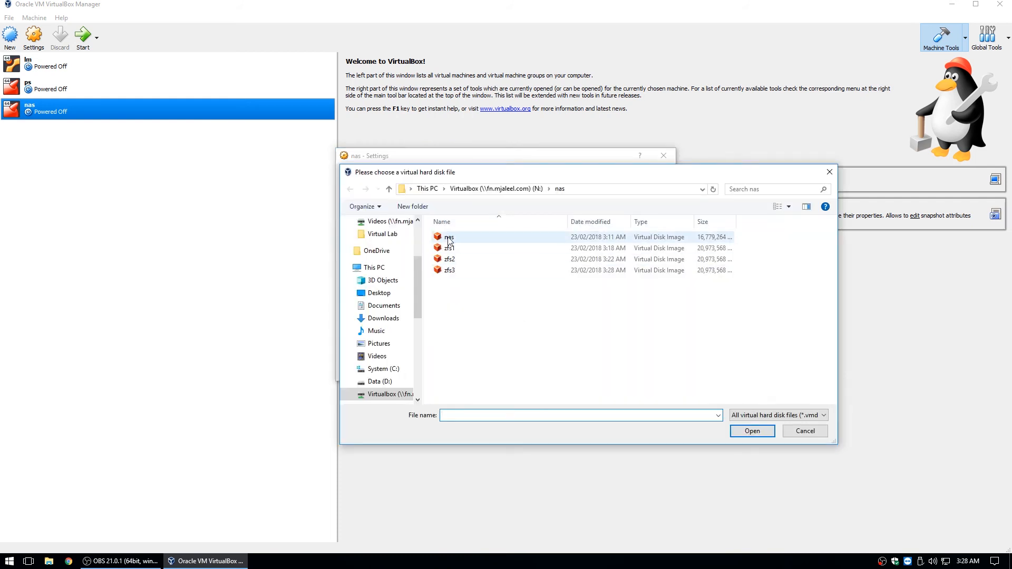
double_click(448, 240)
left_click(446, 281)
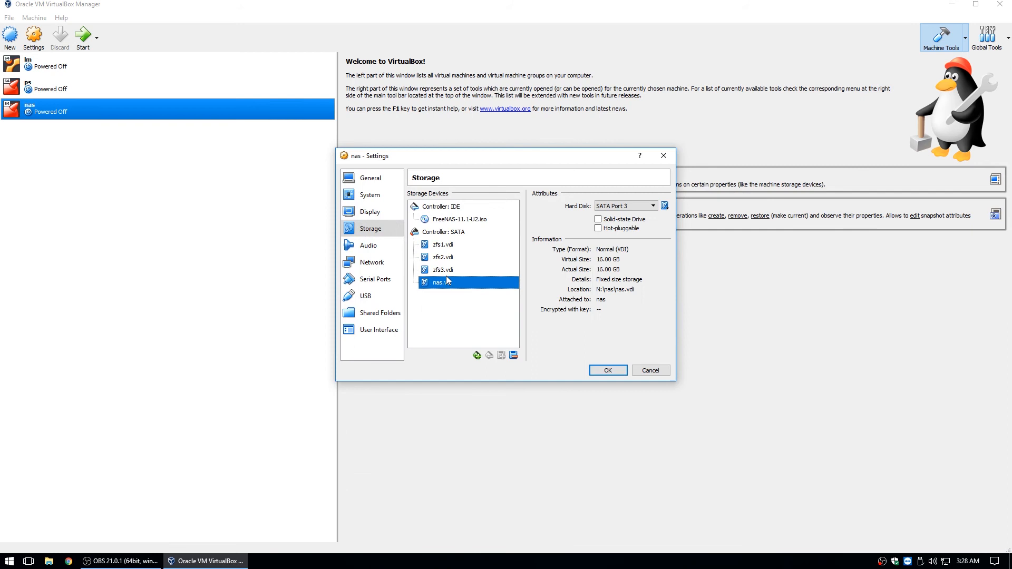
Review the SATA disks' ports, moving zfs1.vdi to Port 8 and nas.vdi to Port 0
left_click(446, 270)
left_click(444, 242)
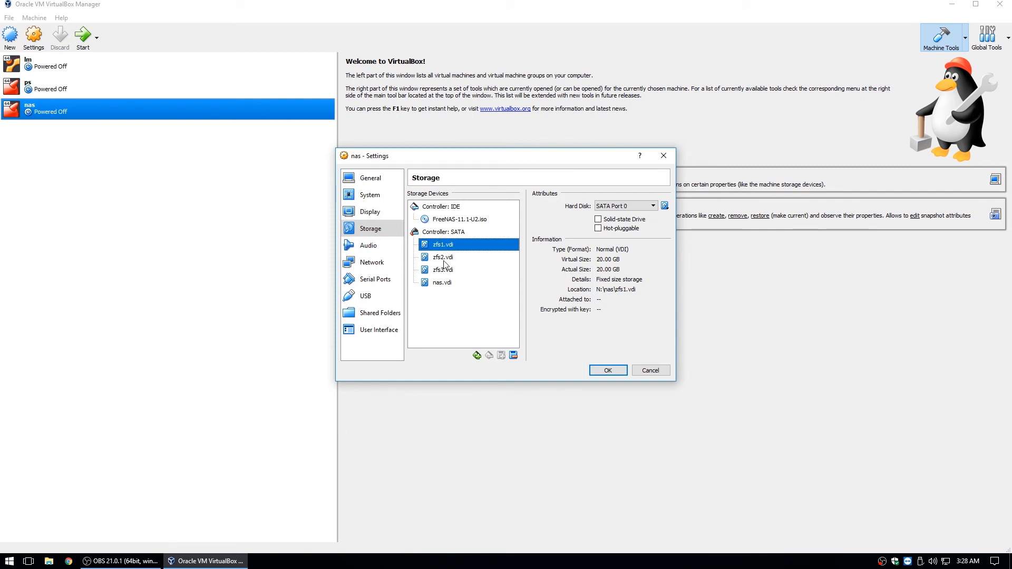
left_click(444, 260)
left_click(443, 269)
left_click(440, 284)
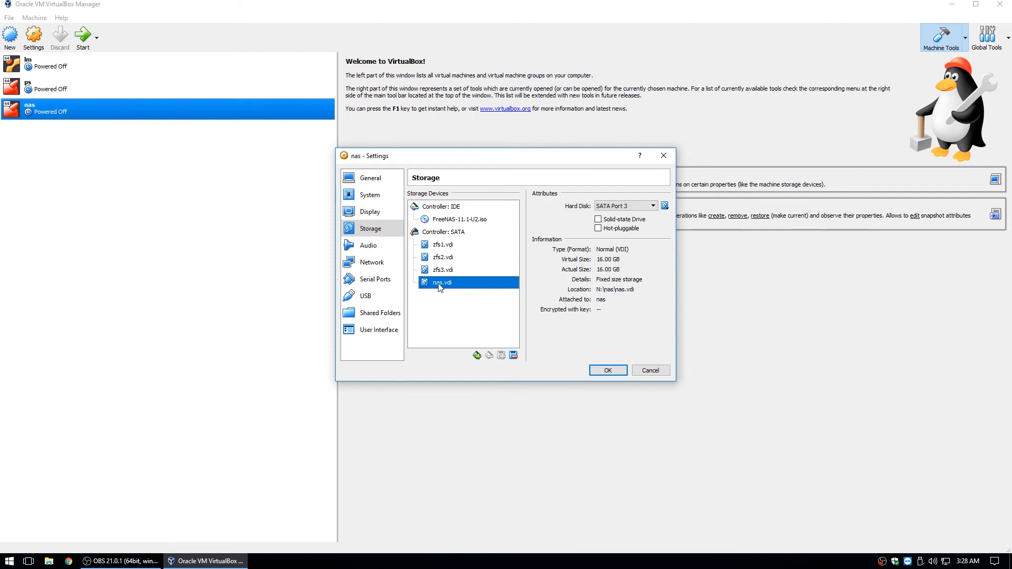
left_click(445, 246)
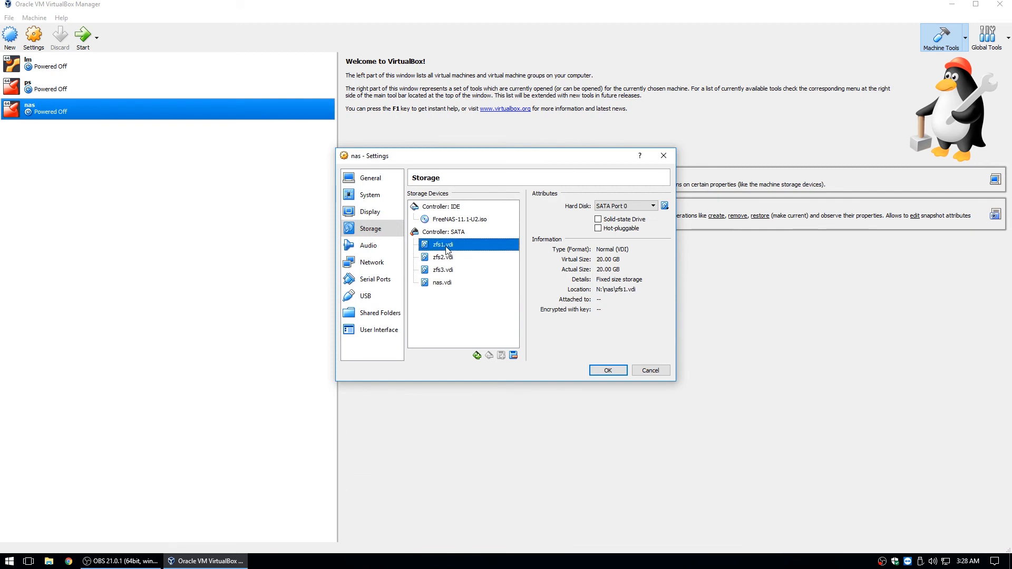
left_click(619, 207)
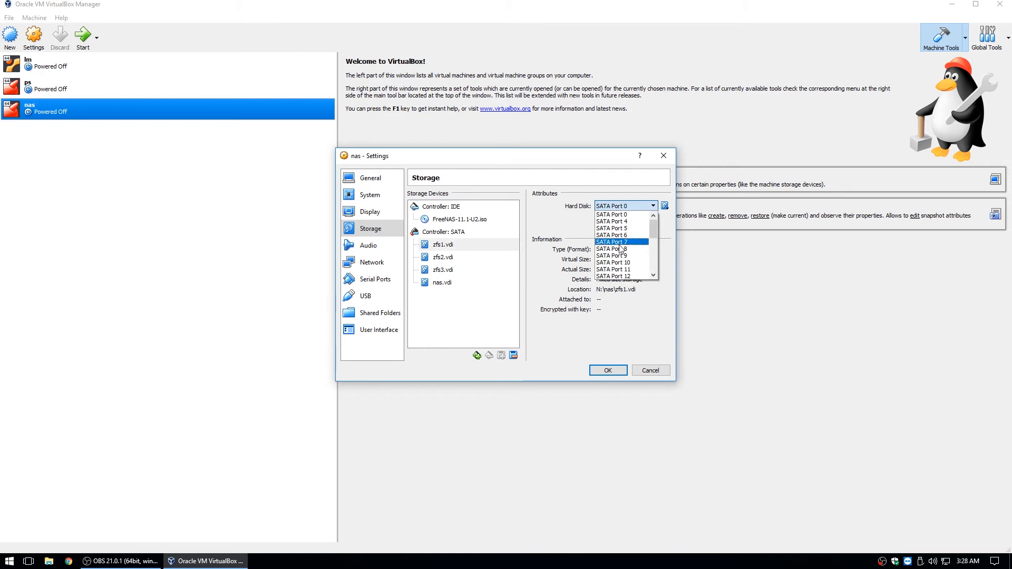
left_click(620, 255)
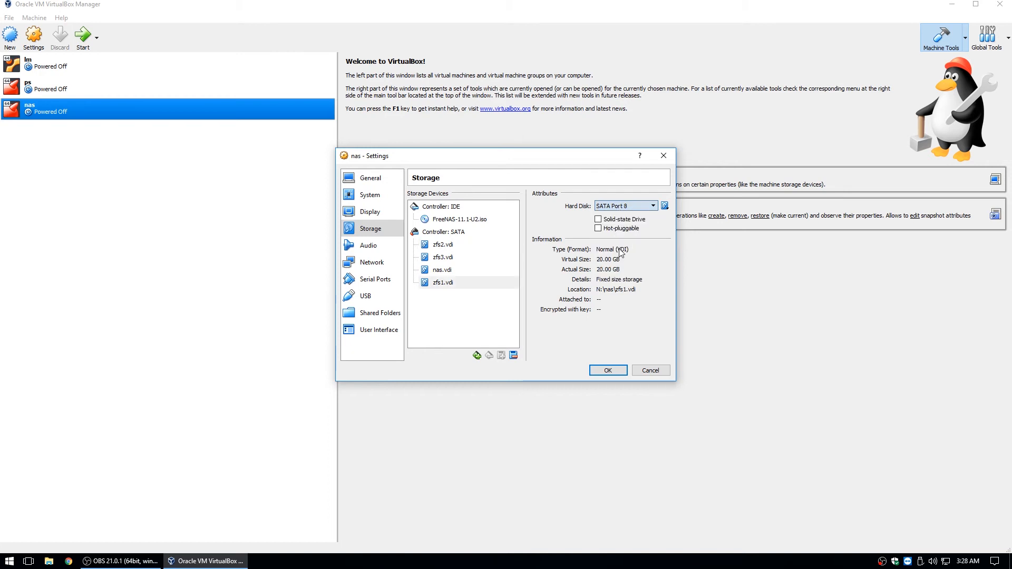
left_click(444, 270)
left_click(652, 206)
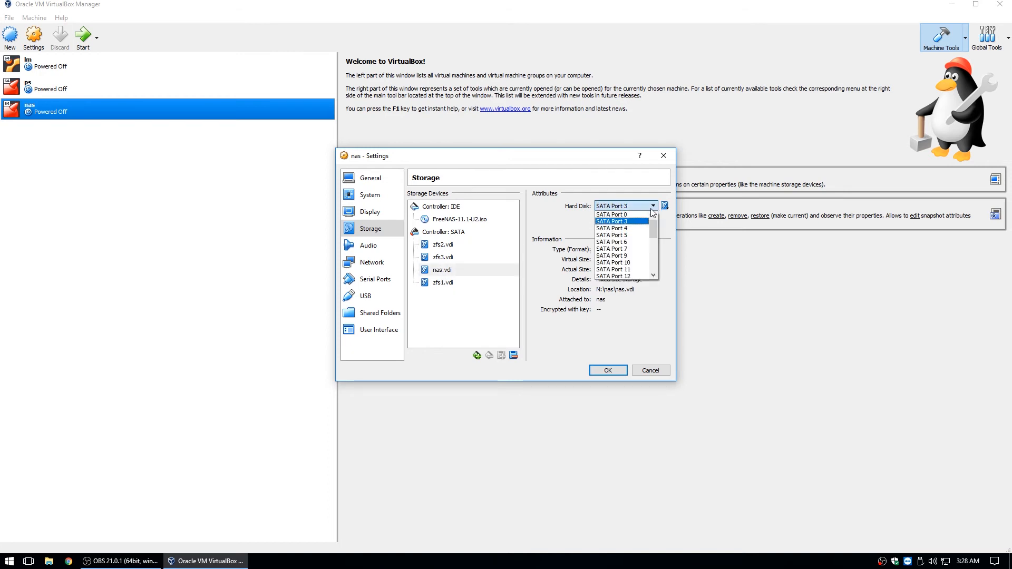
left_click(622, 213)
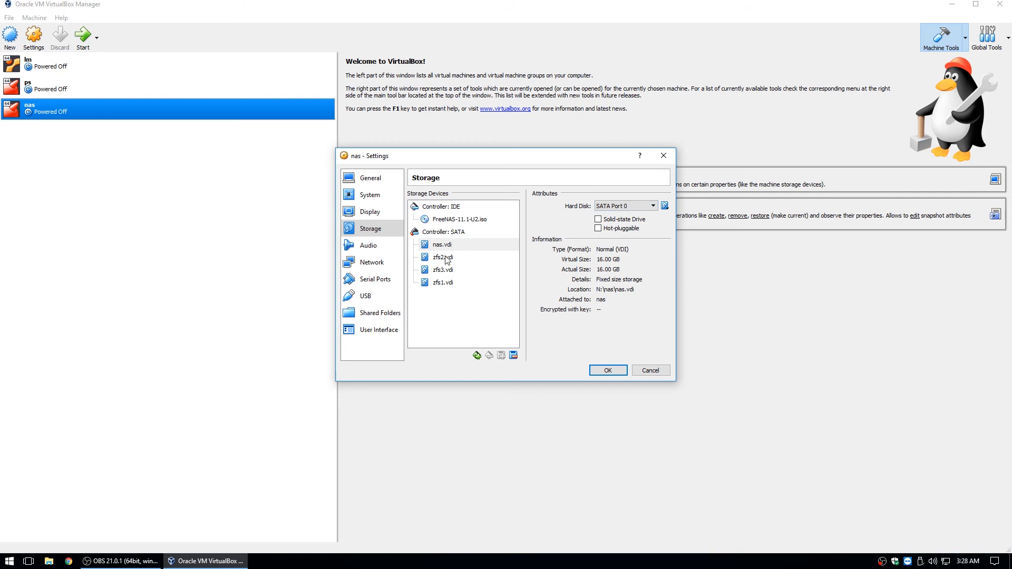
Put zfs3.vdi on SATA Port 3
left_click(445, 283)
left_click(635, 207)
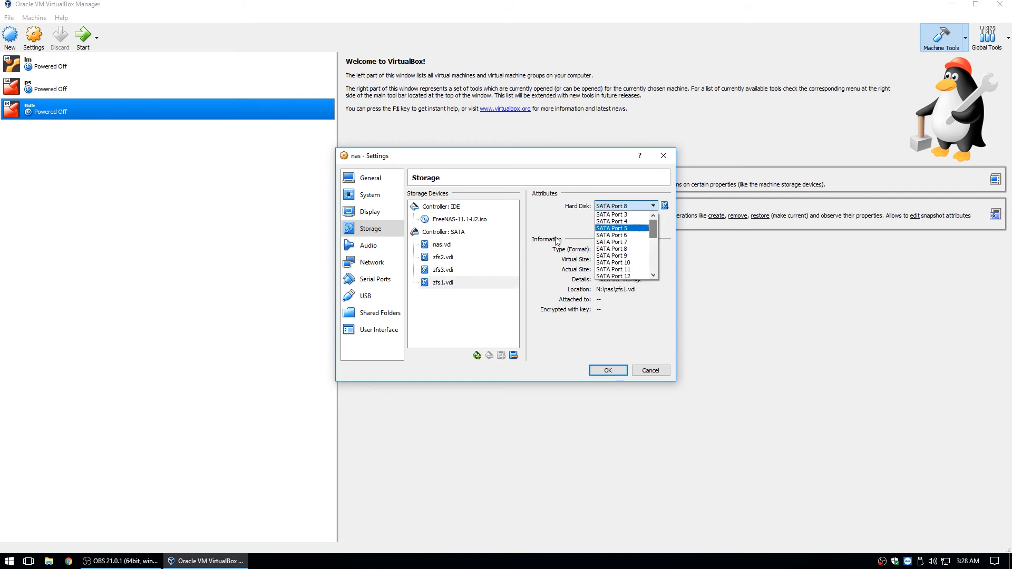
left_click(446, 257)
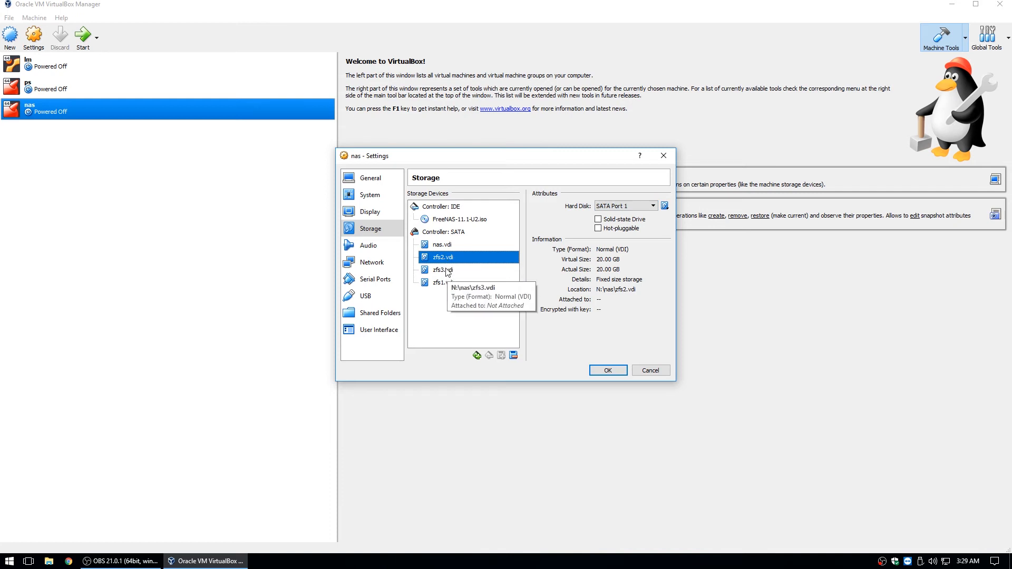
left_click(443, 269)
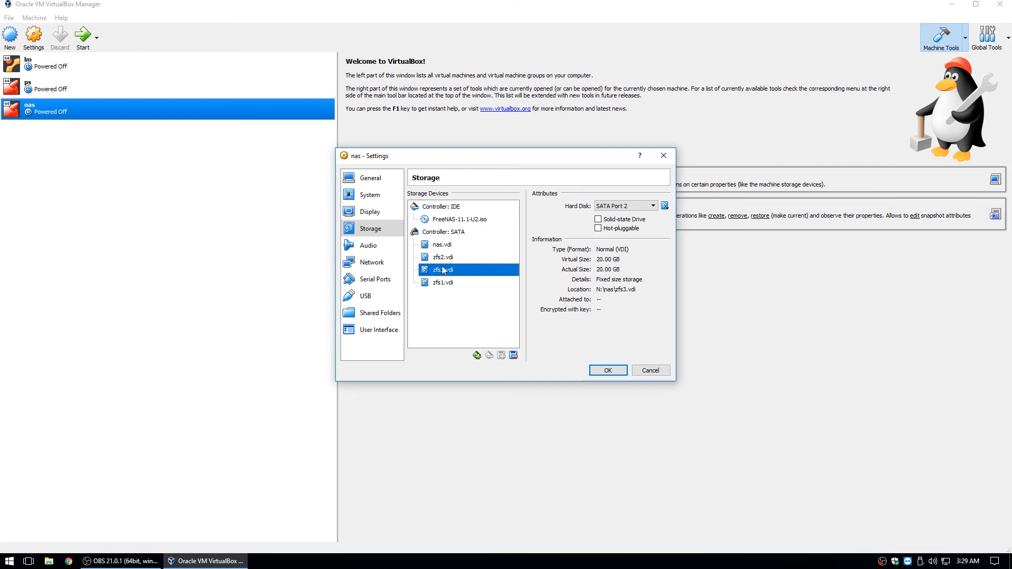
left_click(635, 205)
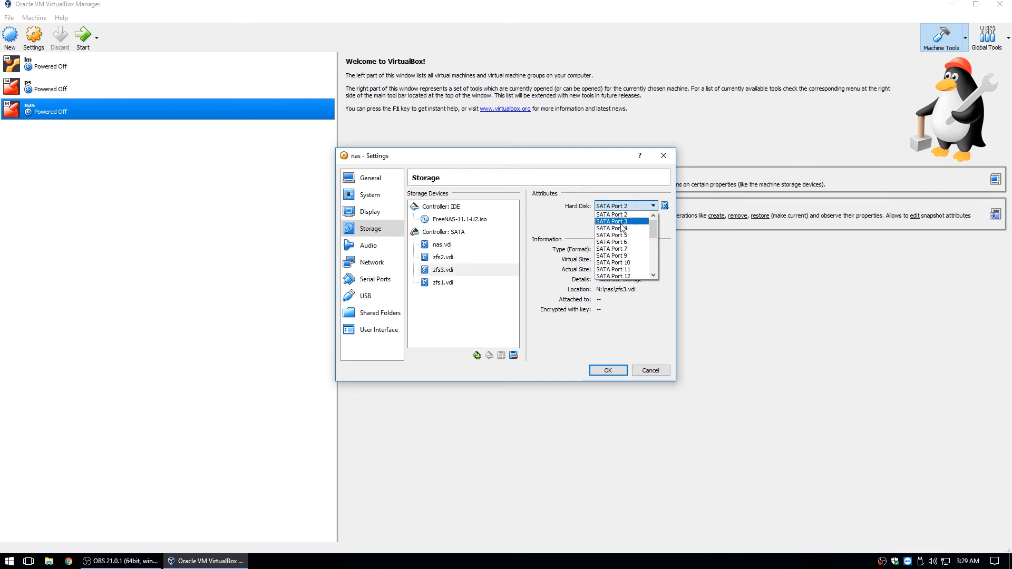
left_click(622, 222)
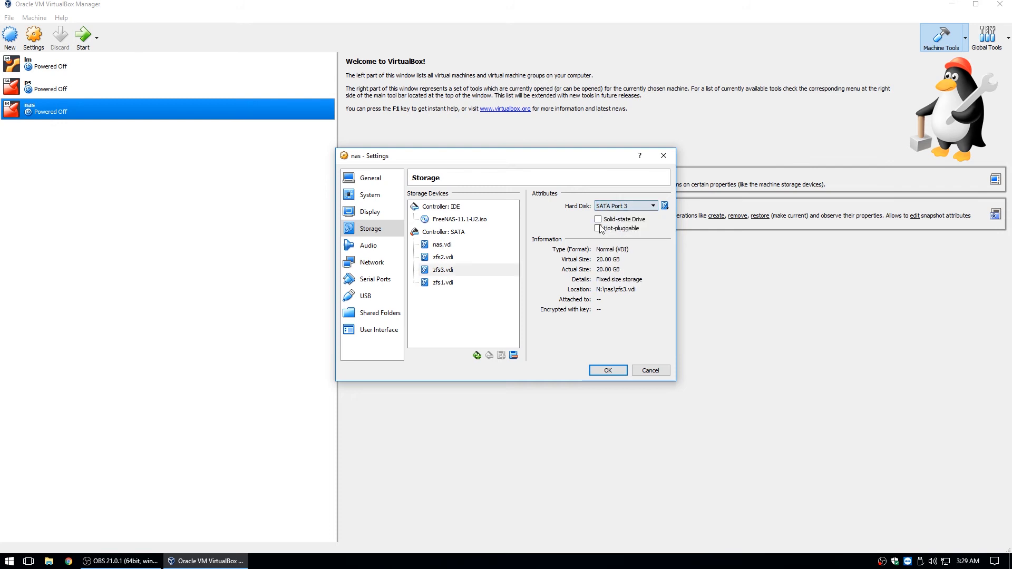
Move zfs2.vdi from SATA Port 1 to Port 2
left_click(456, 283)
left_click(443, 262)
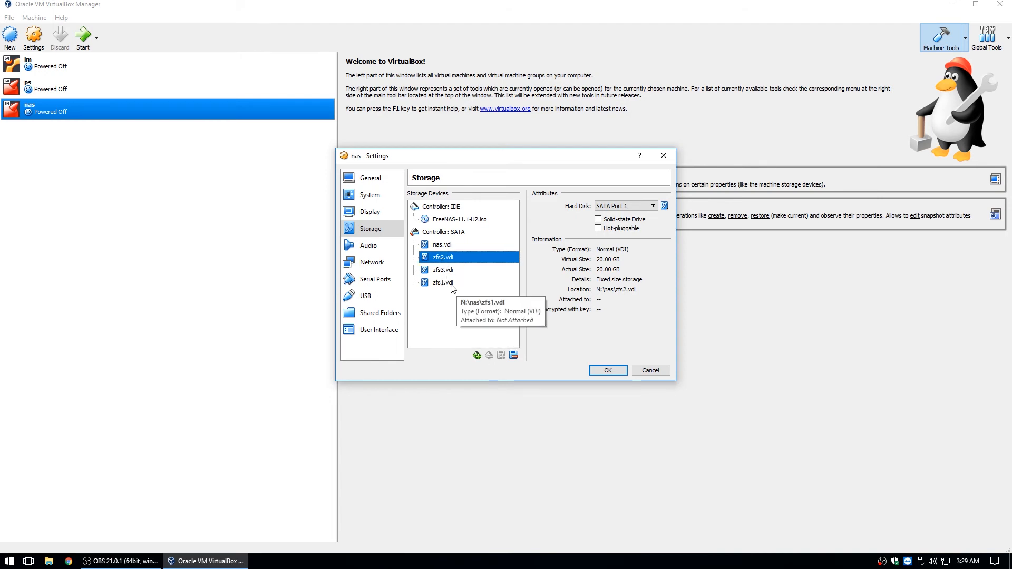
left_click(451, 285)
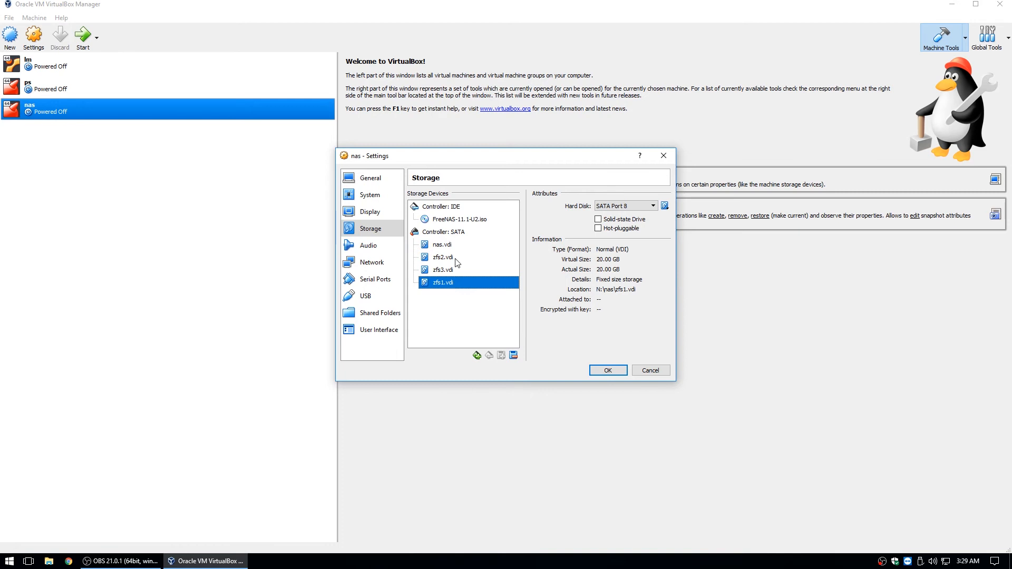
left_click(451, 258)
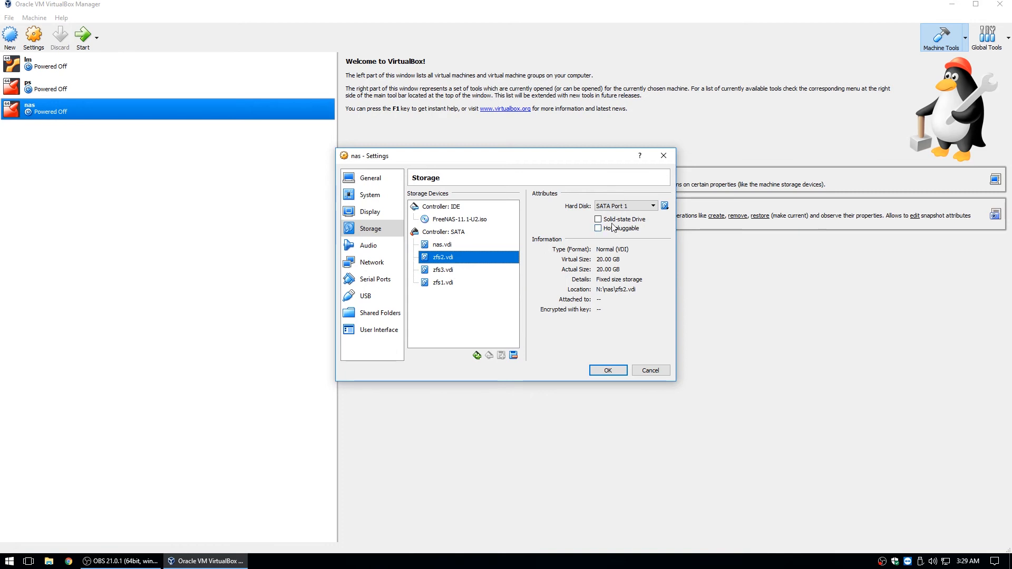
left_click(615, 206)
left_click(624, 214)
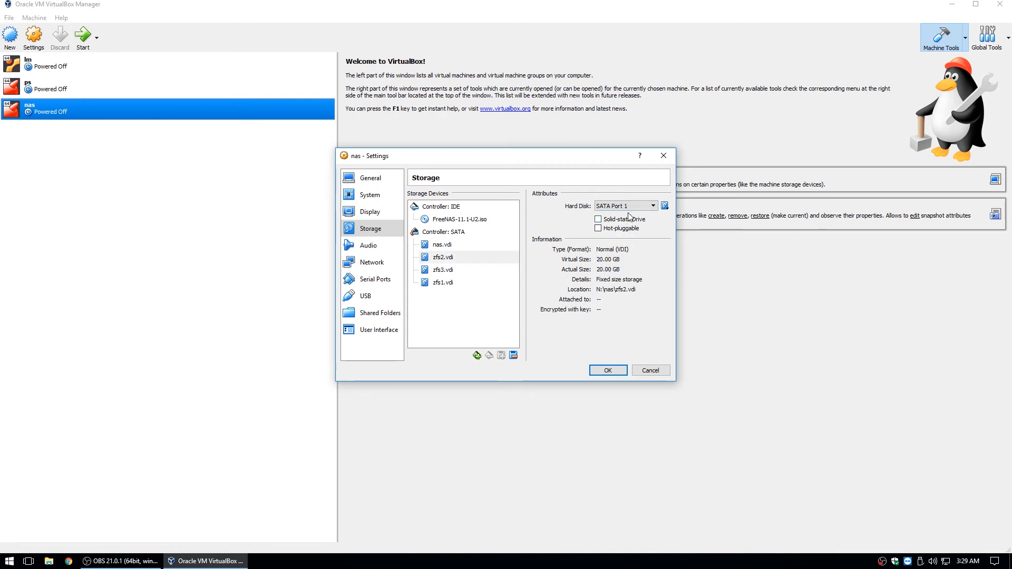
left_click(631, 207)
left_click(625, 221)
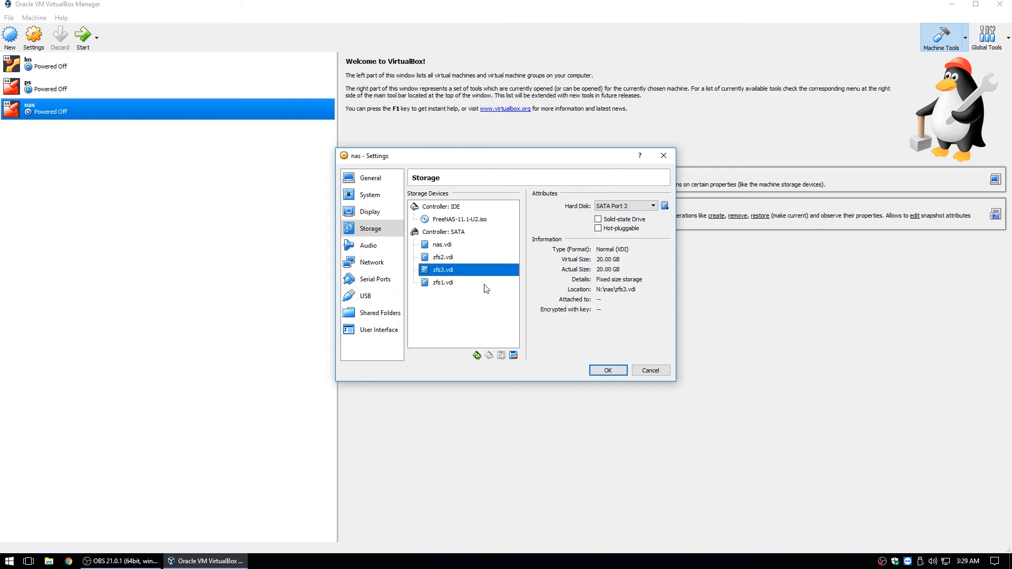
Put zfs1.vdi on SATA Port 1 and recheck nas.vdi's details
left_click(444, 283)
left_click(648, 206)
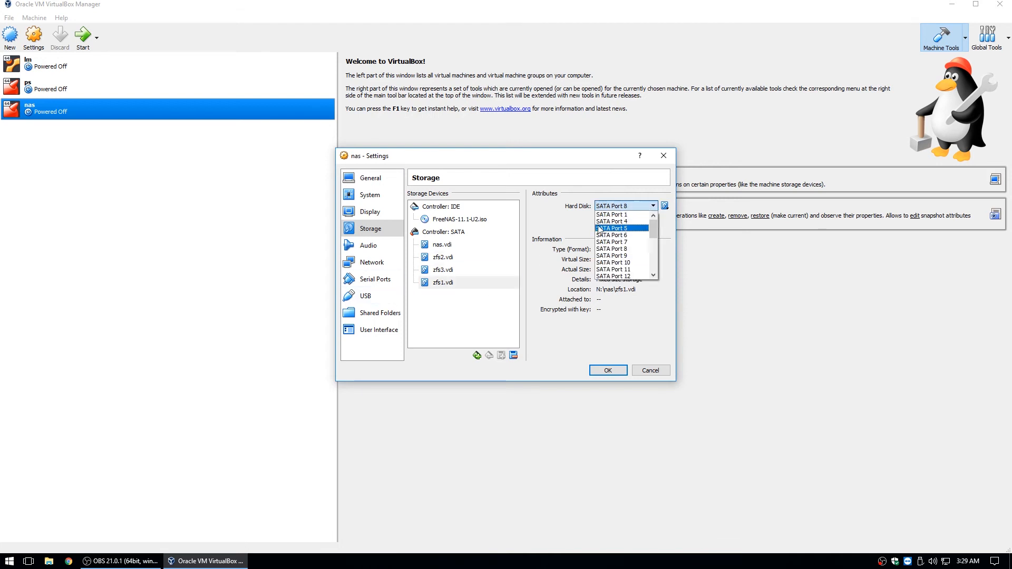
left_click(605, 220)
left_click(457, 259)
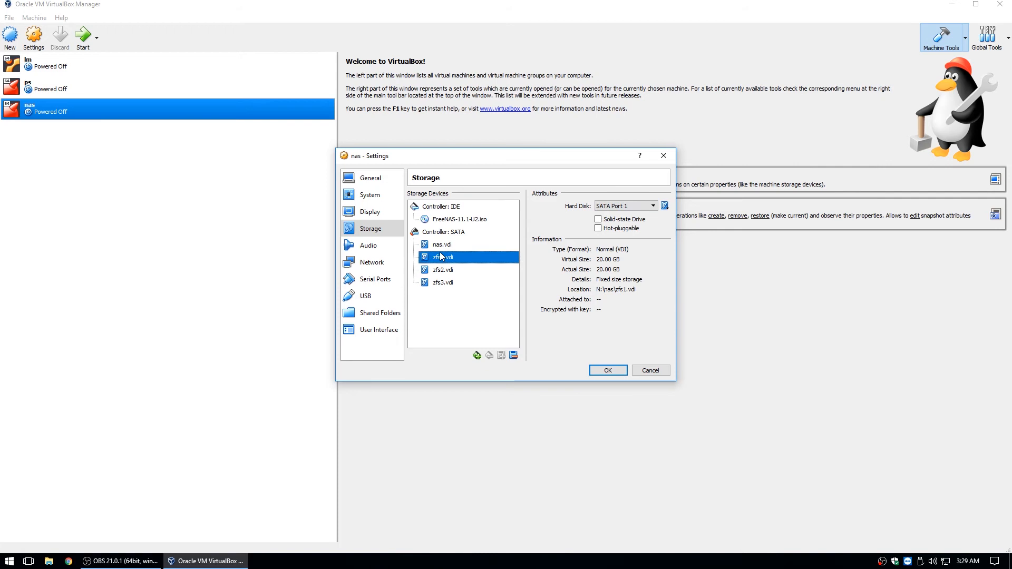
left_click(446, 246)
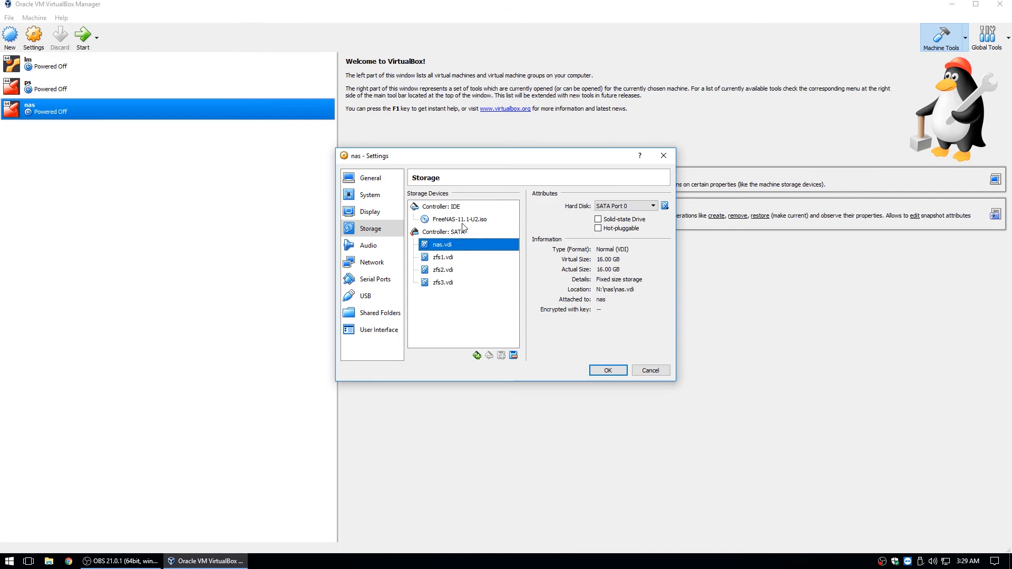
Glance at the Audio page, then save the nas settings with OK
left_click(376, 251)
left_click(376, 230)
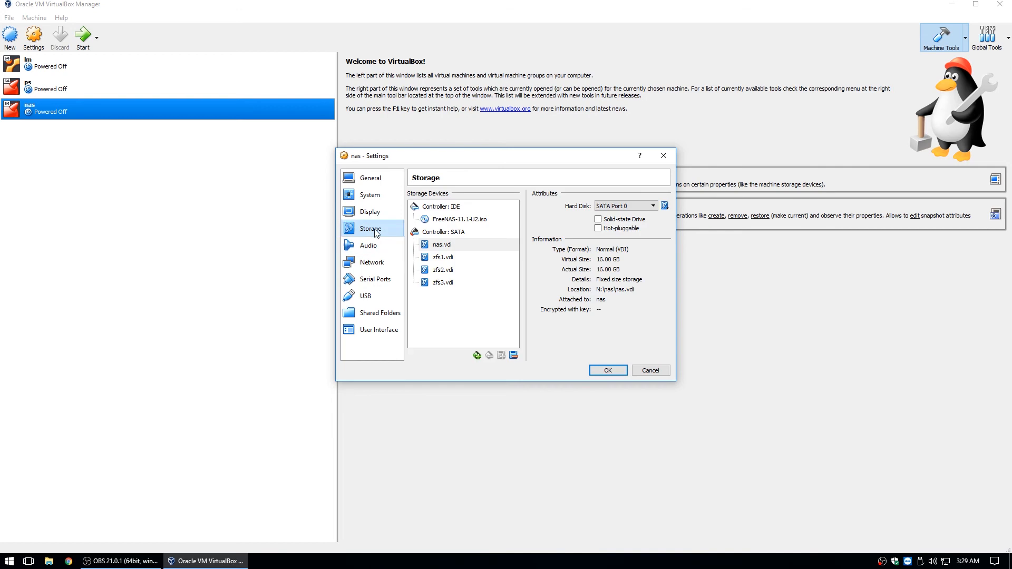
left_click(617, 374)
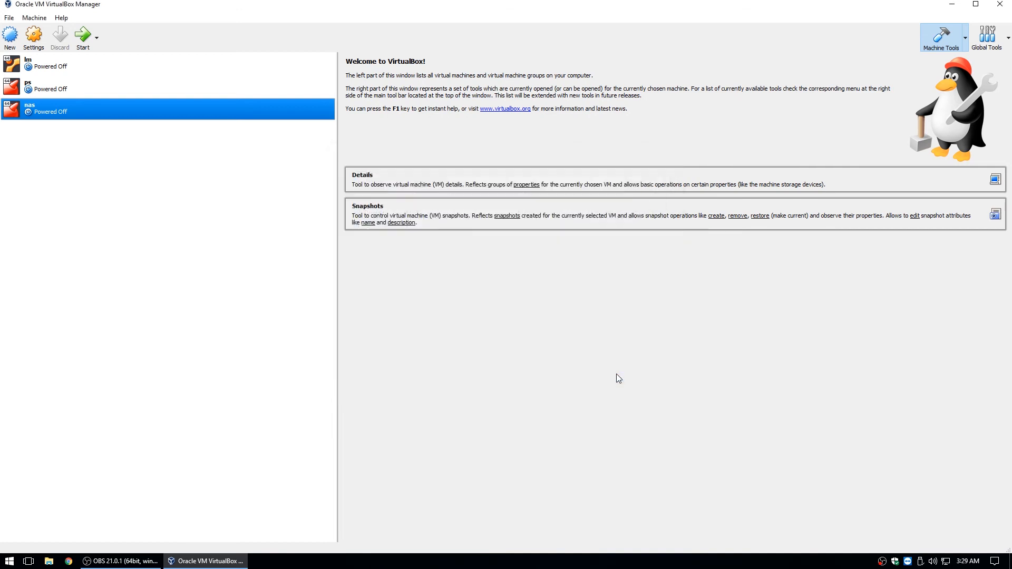
Maximize the VirtualBox Manager and start the ps virtual machine
left_click(976, 4)
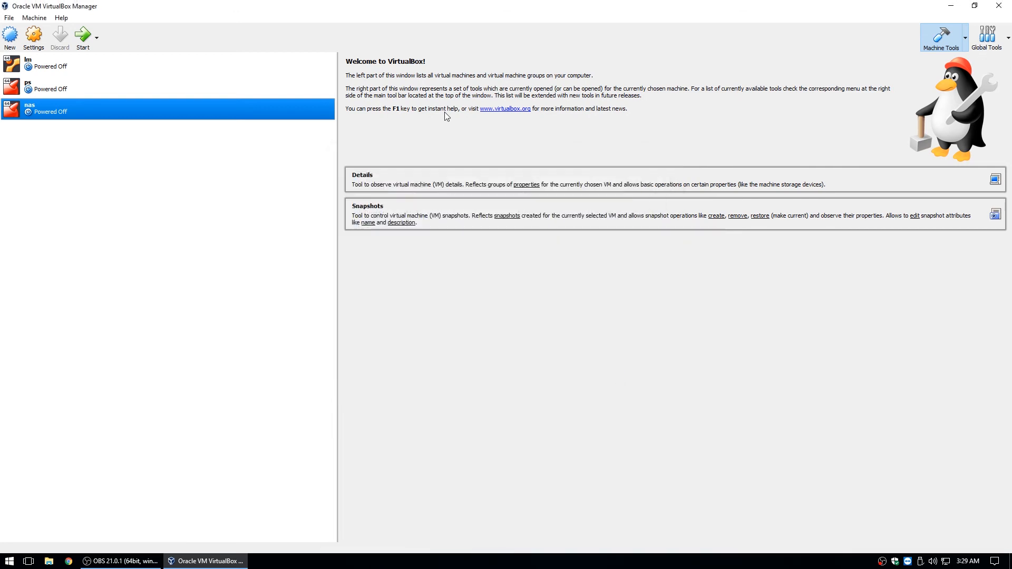
left_click(974, 5)
left_click(975, 4)
left_click(43, 96)
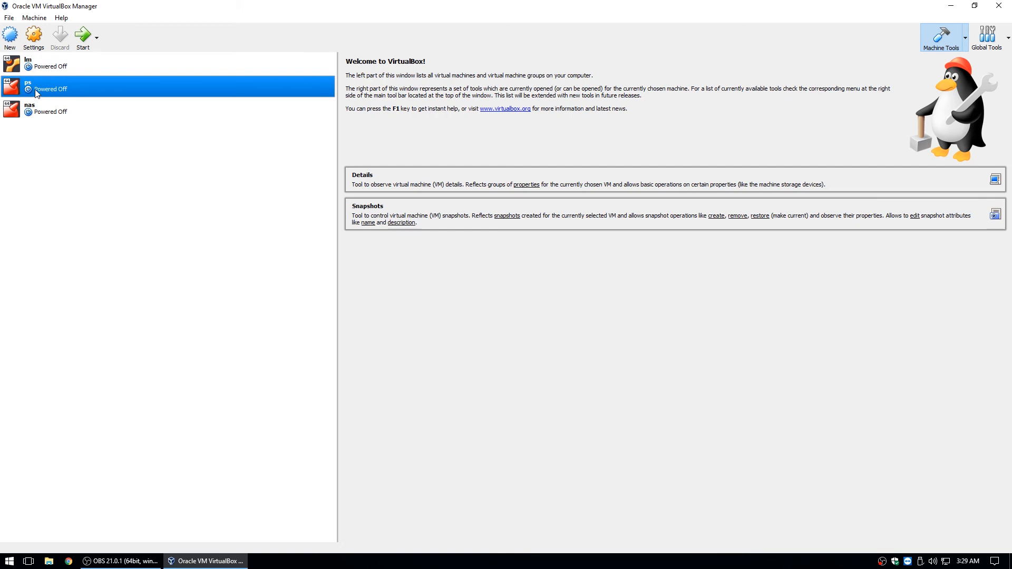
left_click(84, 36)
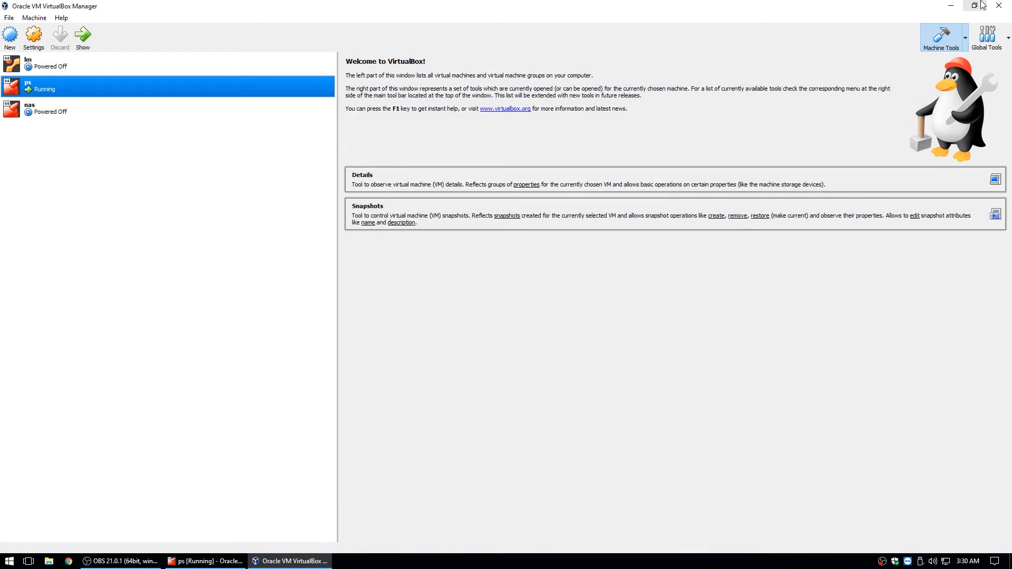
Resize and reposition the Manager and ps console windows, then minimize the ps console
left_click_drag(873, 5, 876, 42)
left_click_drag(3, 35, 632, 253)
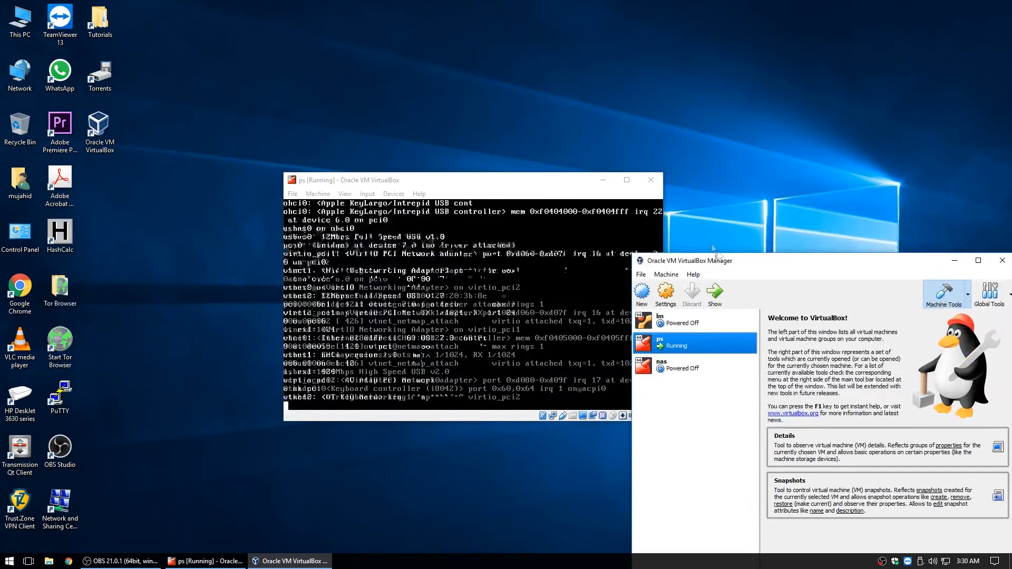
left_click_drag(719, 262, 558, 77)
left_click_drag(470, 80, 359, 85)
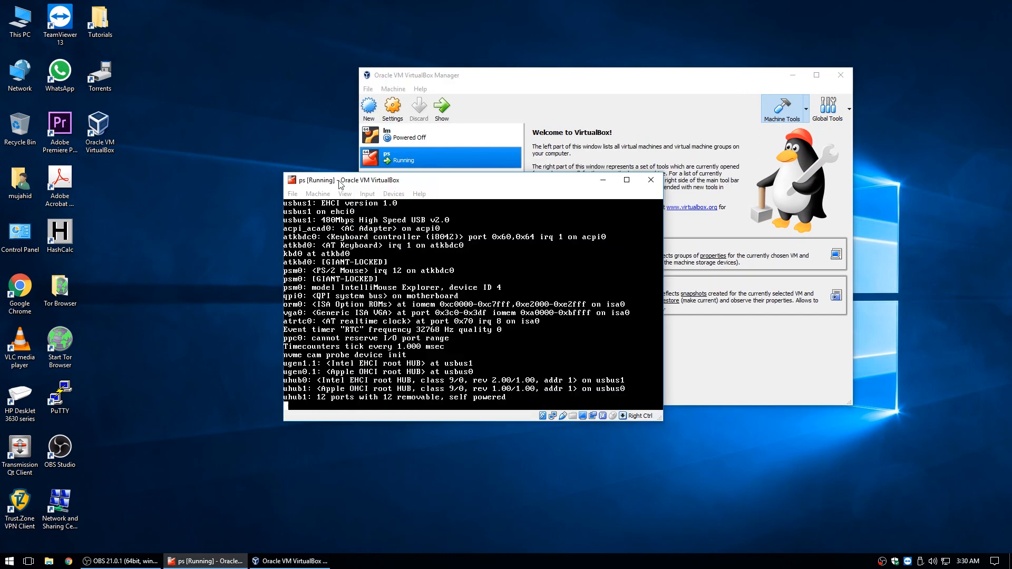
left_click_drag(339, 182, 241, 157)
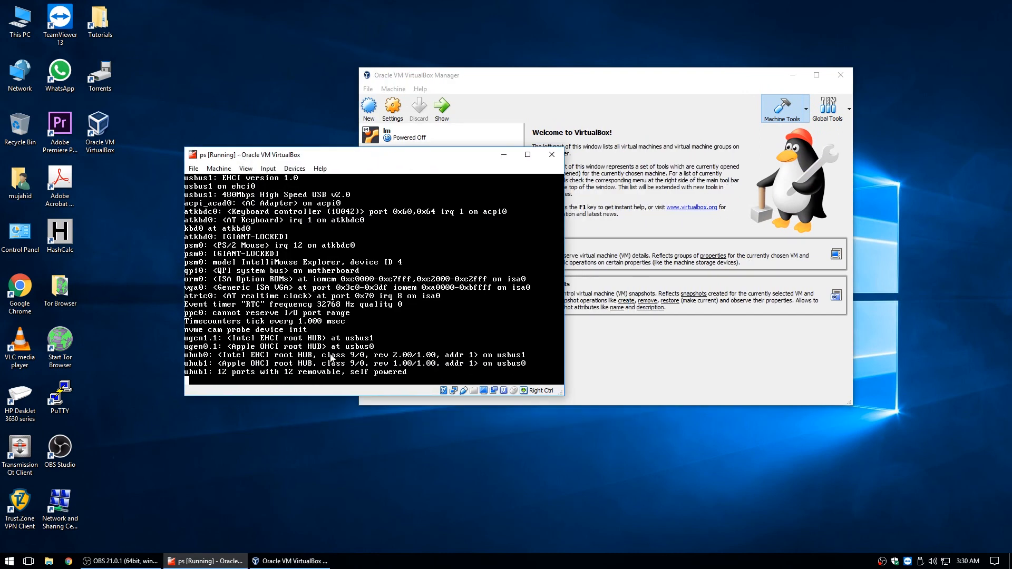
left_click(503, 156)
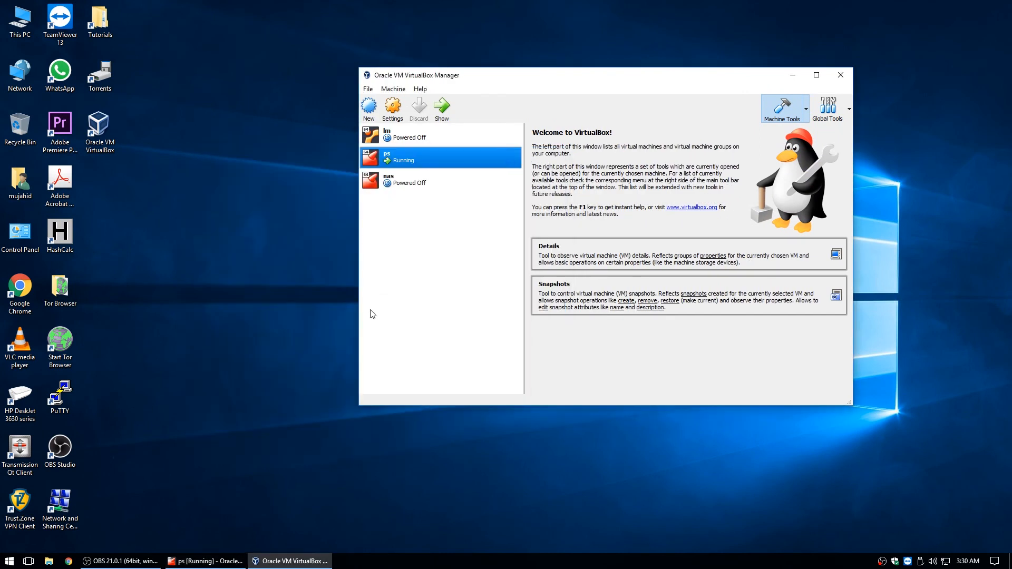
Start the lm virtual machine and minimize its console window
left_click(406, 136)
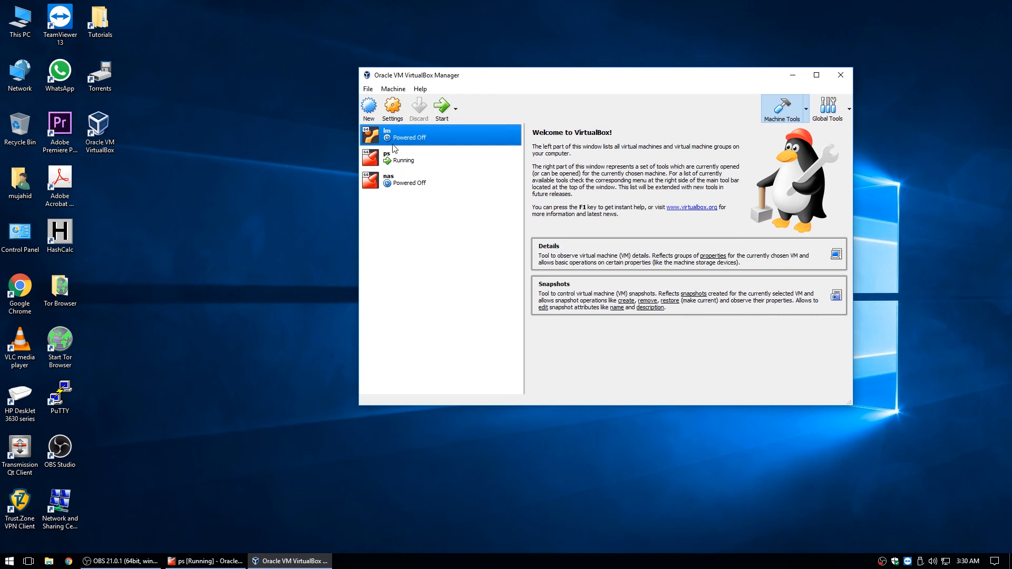
left_click(443, 108)
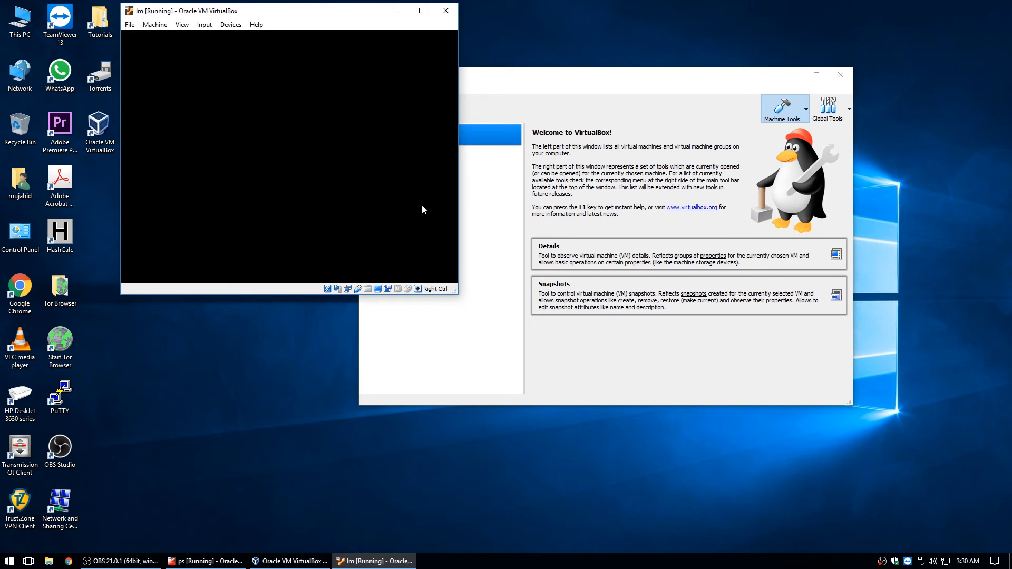
left_click(400, 14)
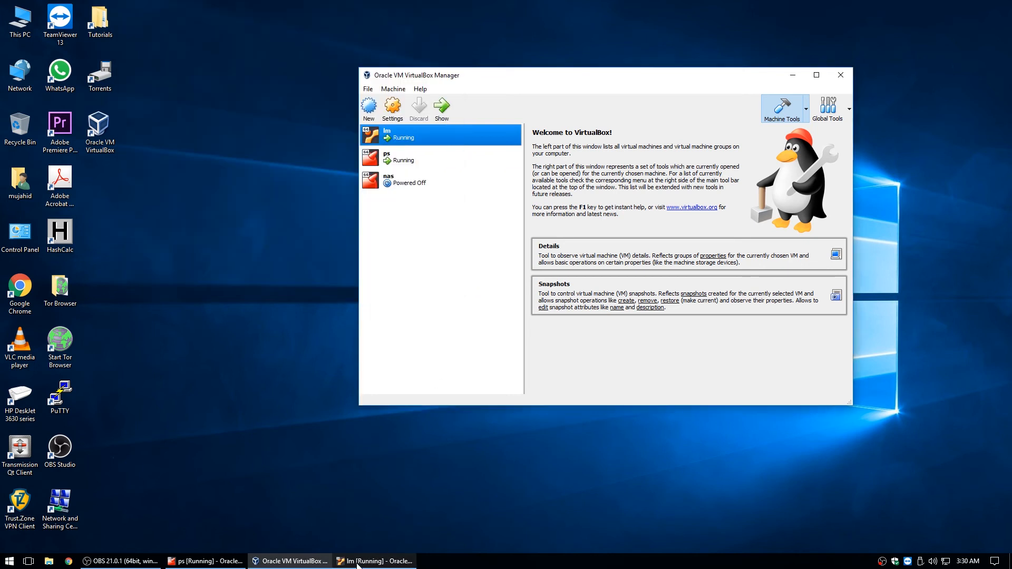
Reposition the Manager, select nas, and check the lm and ps console windows
left_click(283, 561)
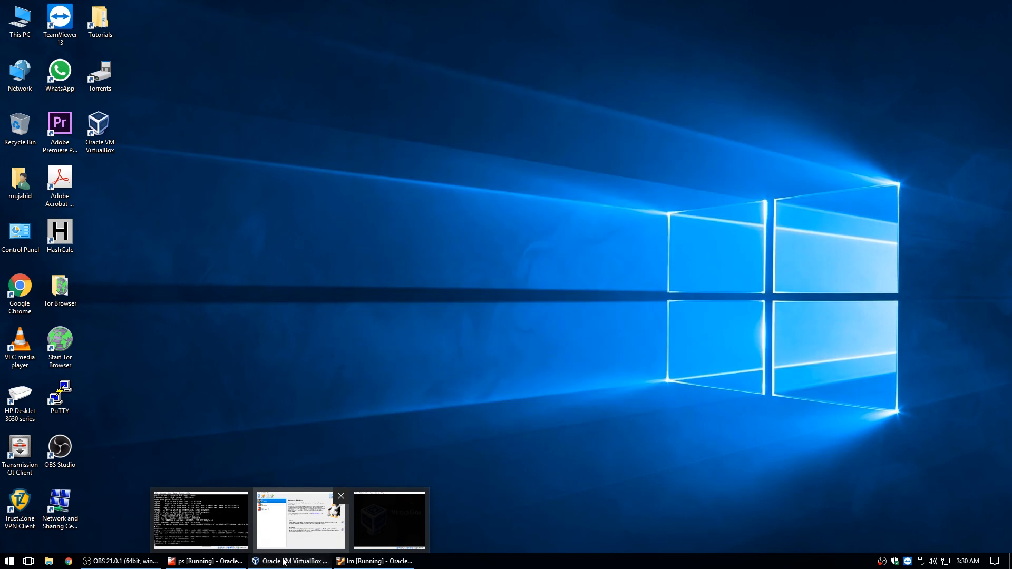
left_click(283, 562)
left_click_drag(487, 74, 363, 96)
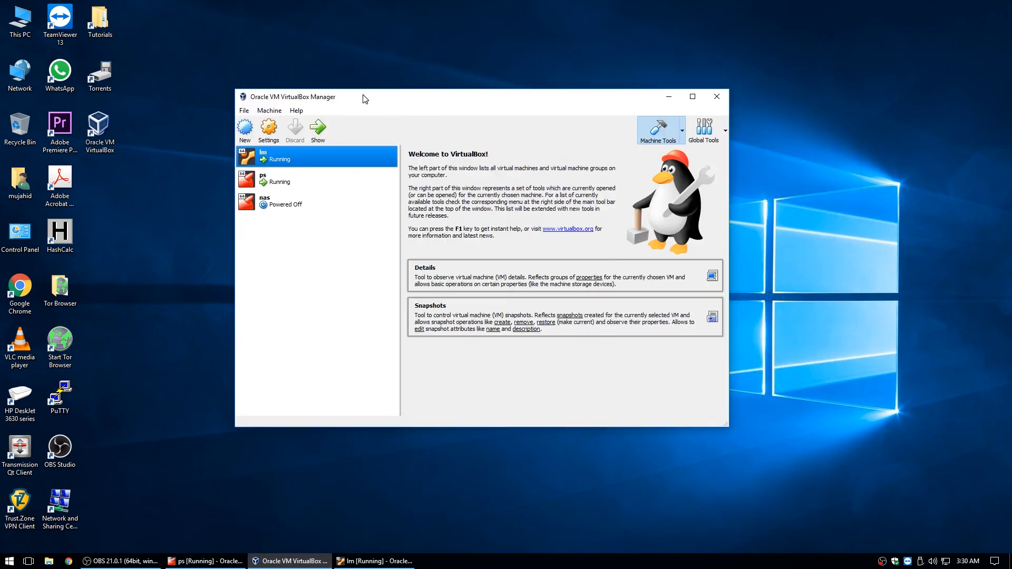
left_click(277, 211)
left_click(375, 562)
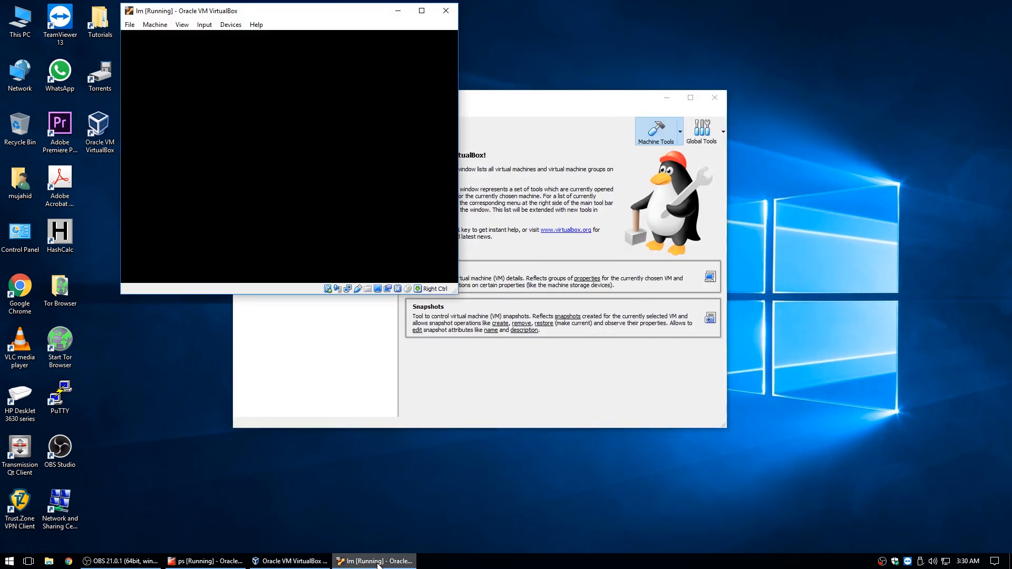
left_click(314, 375)
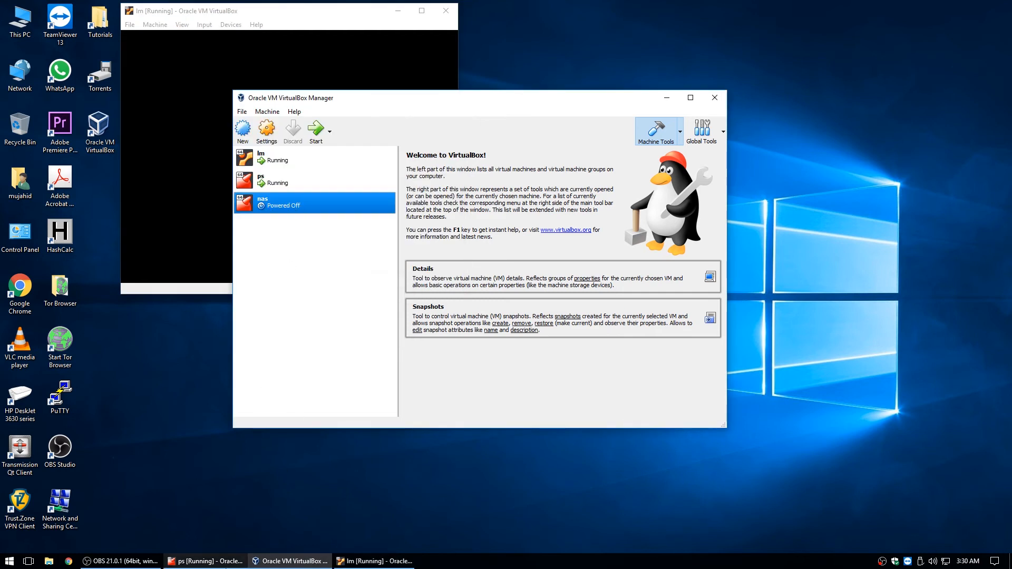
left_click(222, 561)
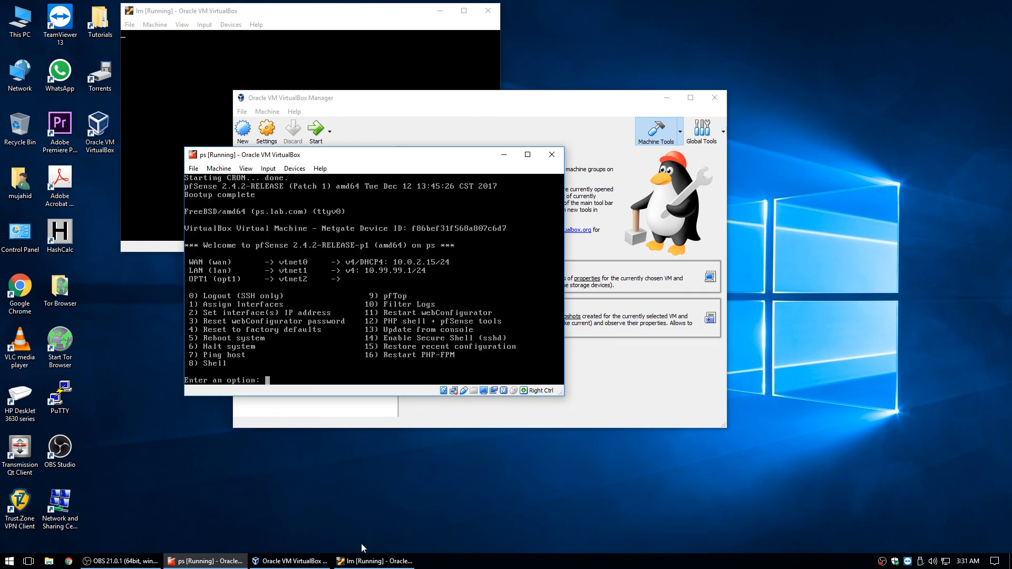
left_click(198, 561)
Log in to lm's Linux Mint screen with the account password, then minimize its window
left_click(412, 562)
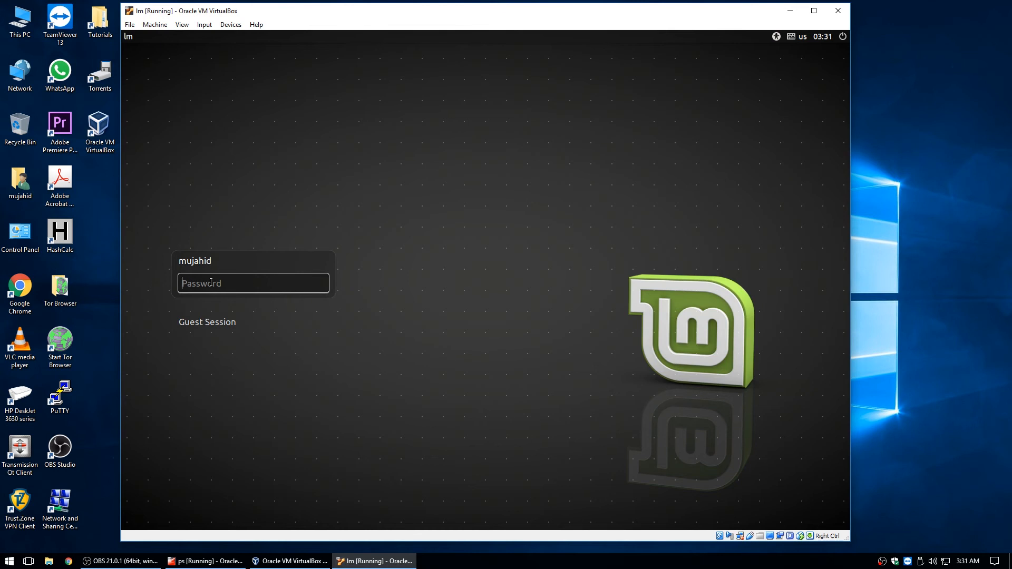
type("•••••")
key("Return")
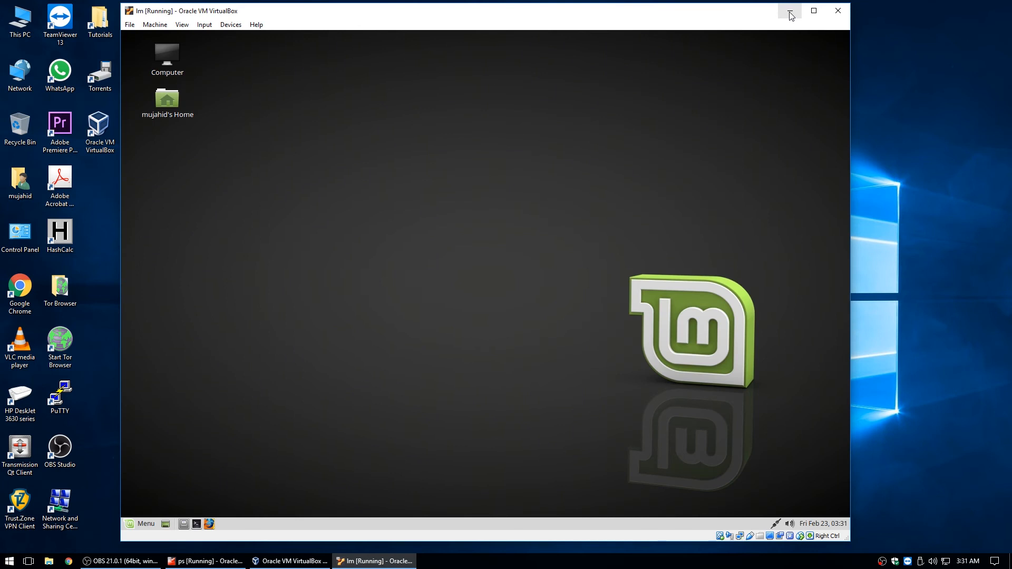
left_click(789, 12)
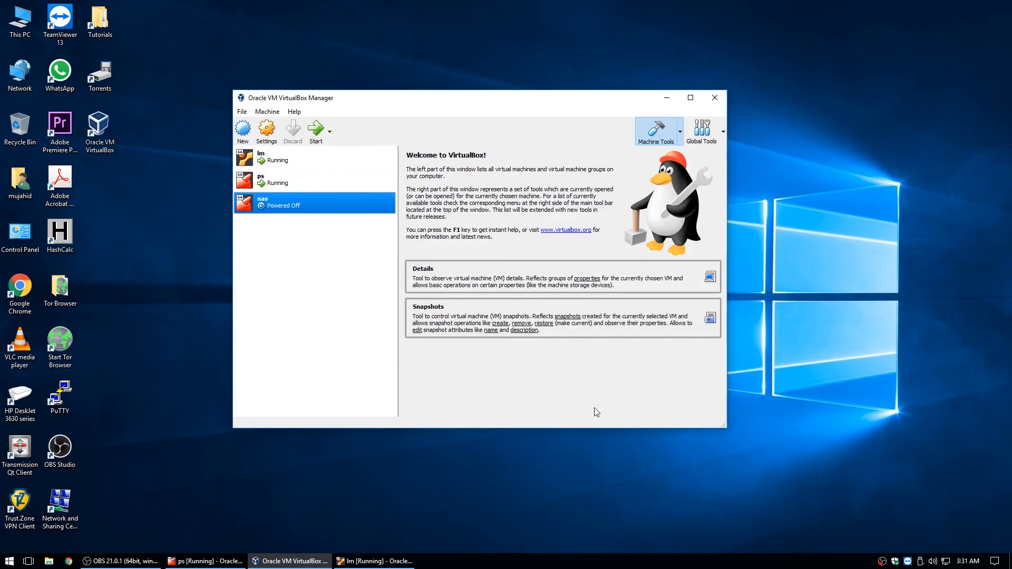
Start nas, dismiss the mouse-capture notice, and boot the FreeNAS Installer GRUB entry
left_click(311, 140)
left_click(666, 98)
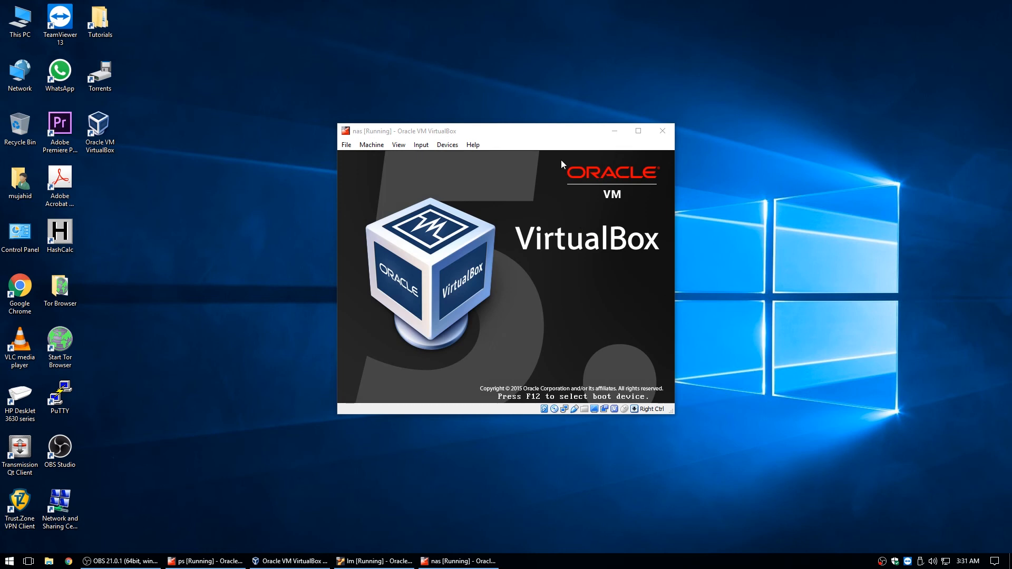
left_click_drag(548, 136, 490, 129)
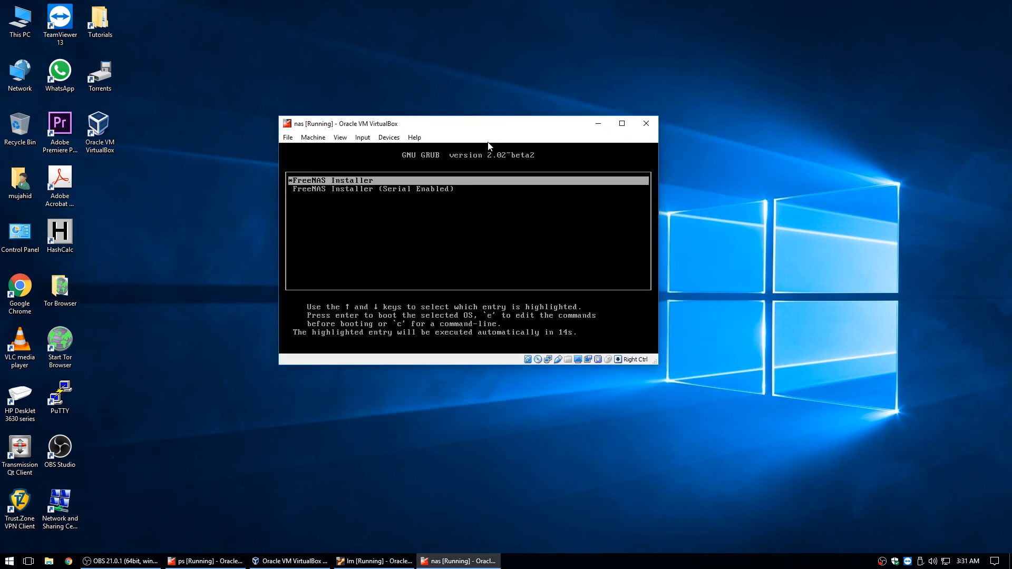
left_click(489, 188)
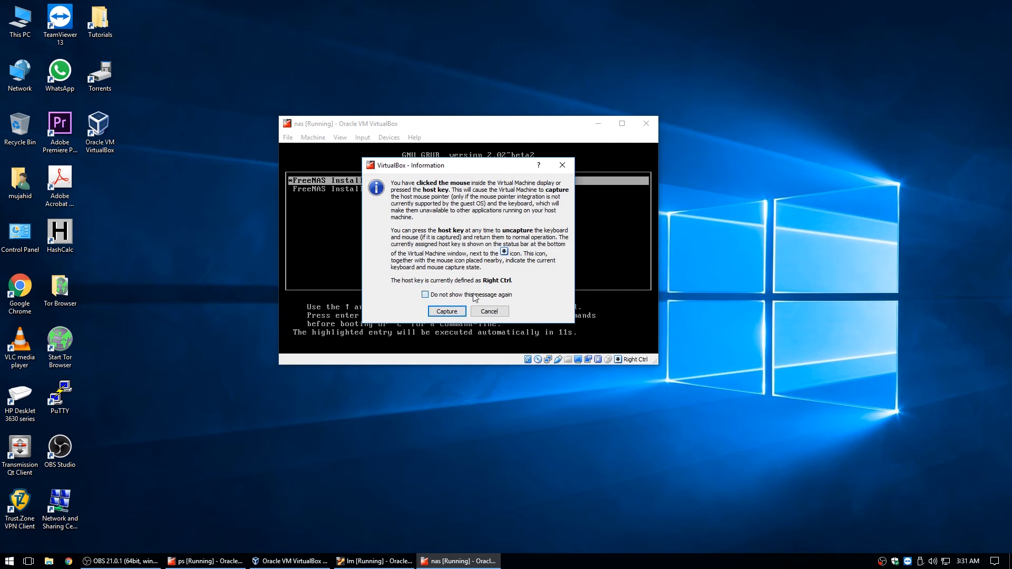
left_click(489, 311)
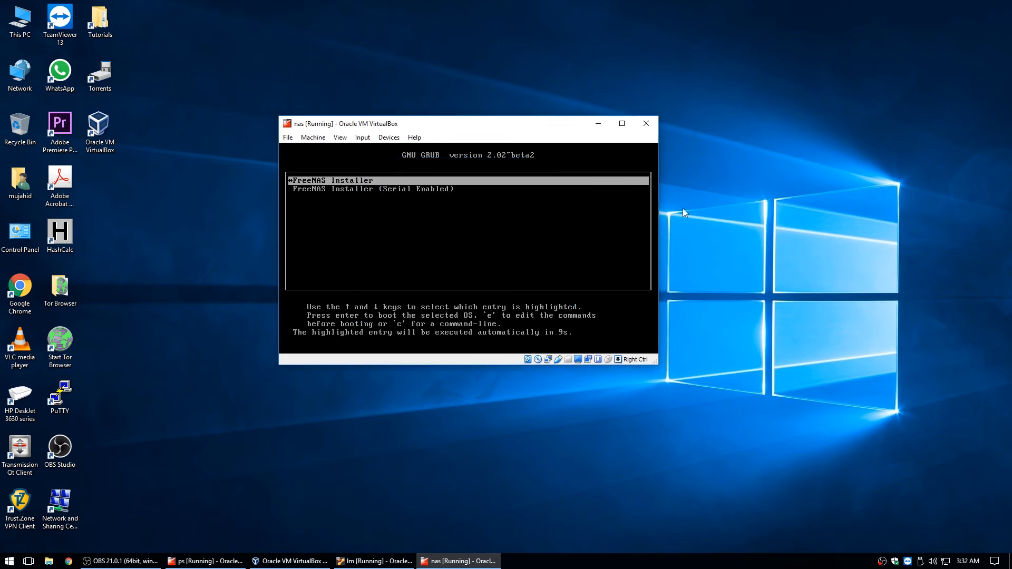
key("Return")
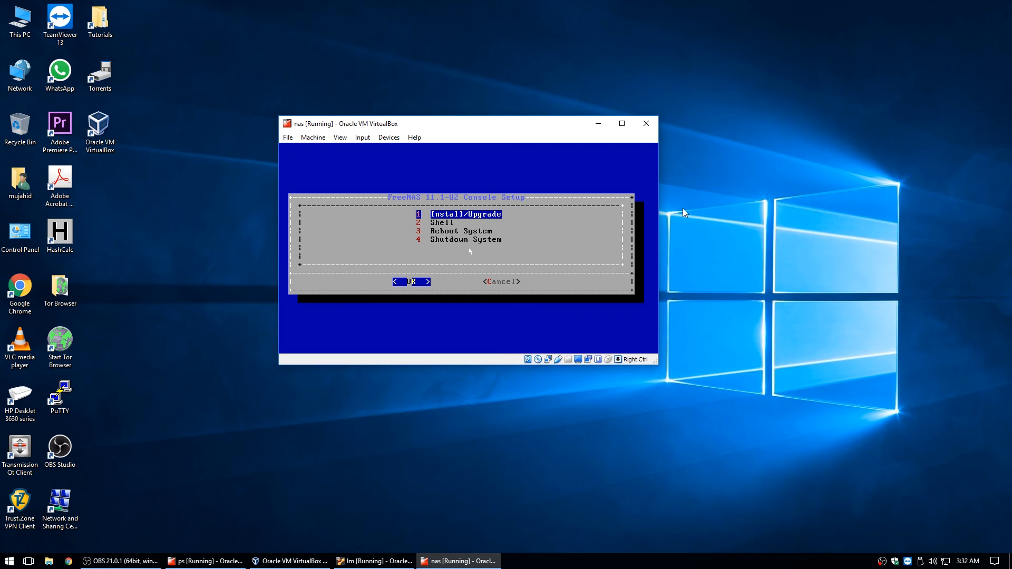
Start Install/Upgrade and select the 16.0 GiB ada0 disk as the install destination
key("Return")
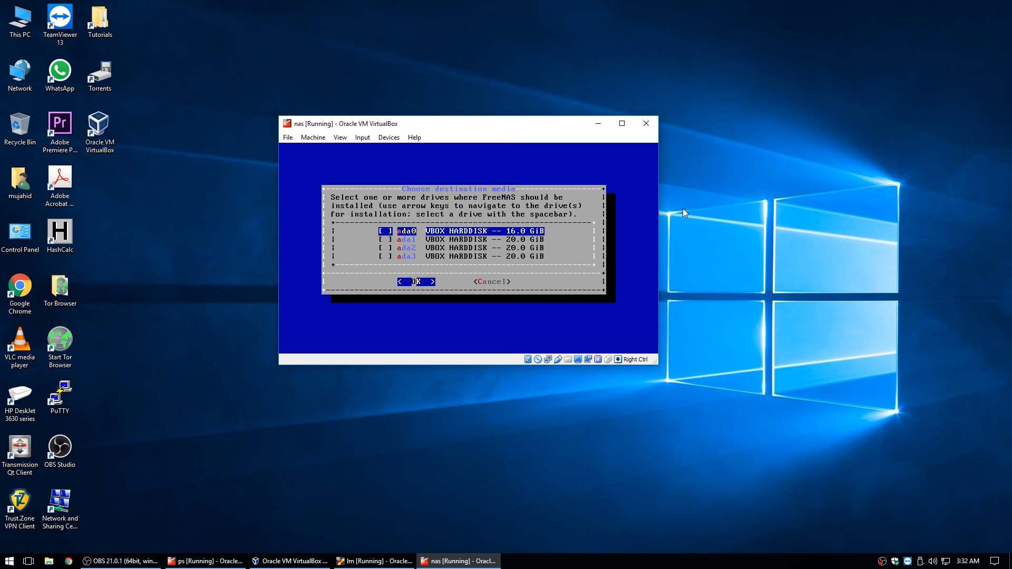
key("Down")
key("Down")
key("Down")
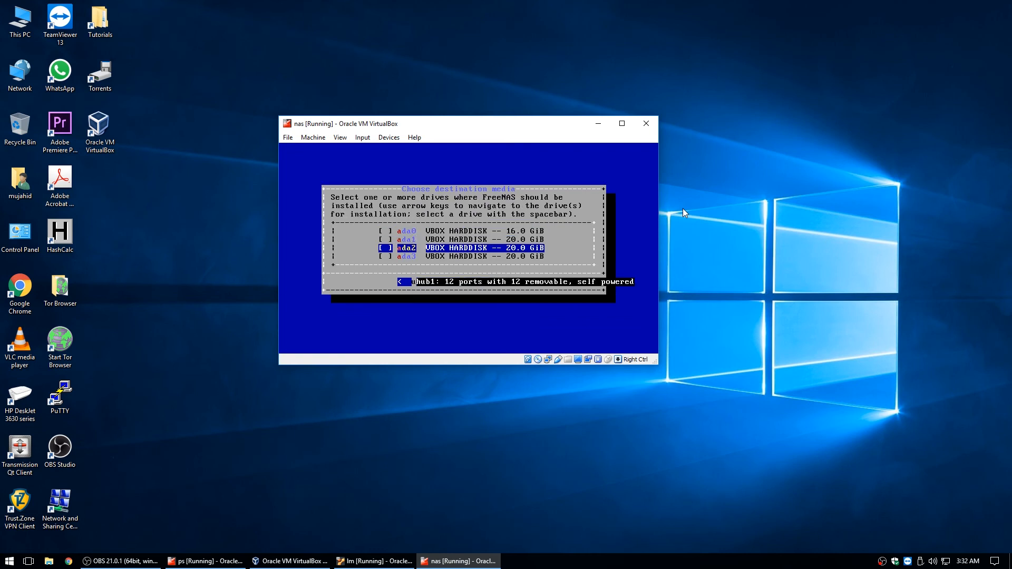
key("Up")
key("Up")
key("Up")
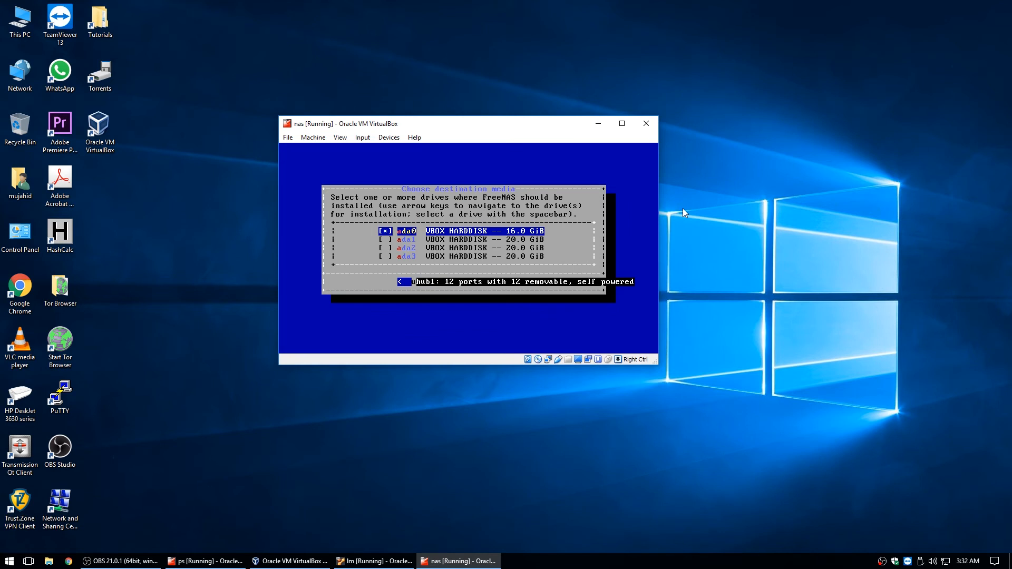
key("Down")
key("Down")
key("Down")
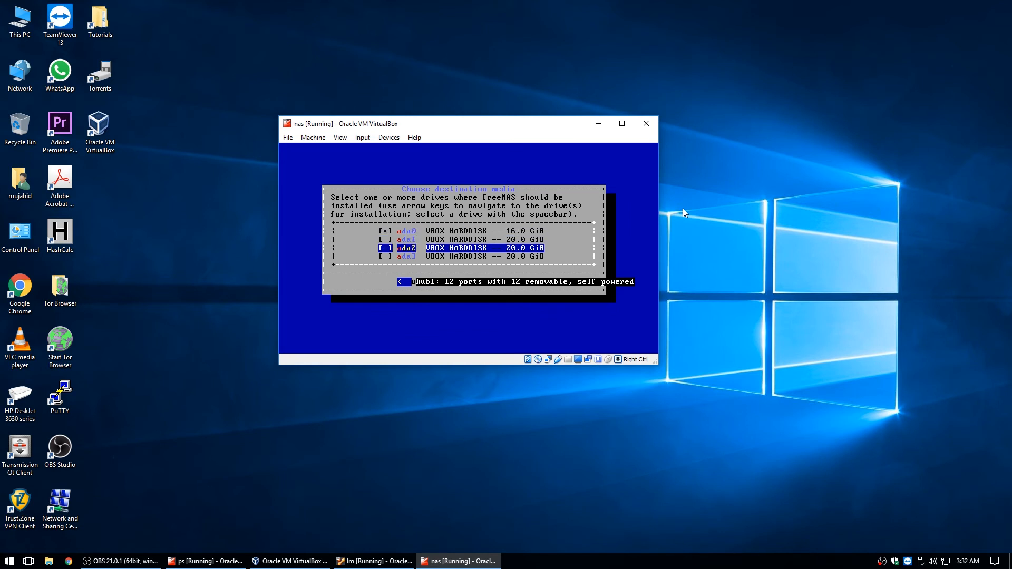
key("Up")
key("Up")
key("Down")
key("Up")
key("Up")
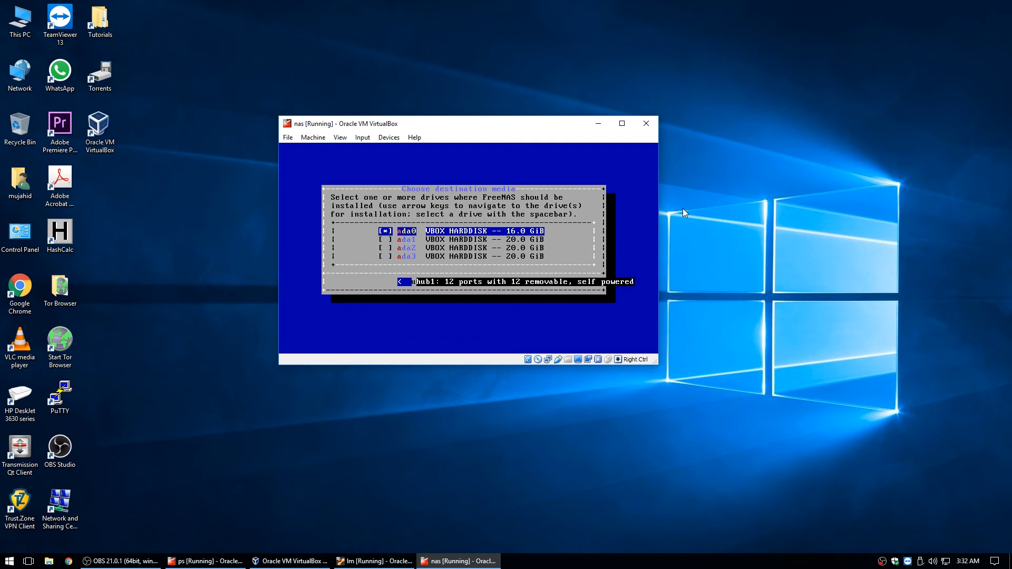
key("Return")
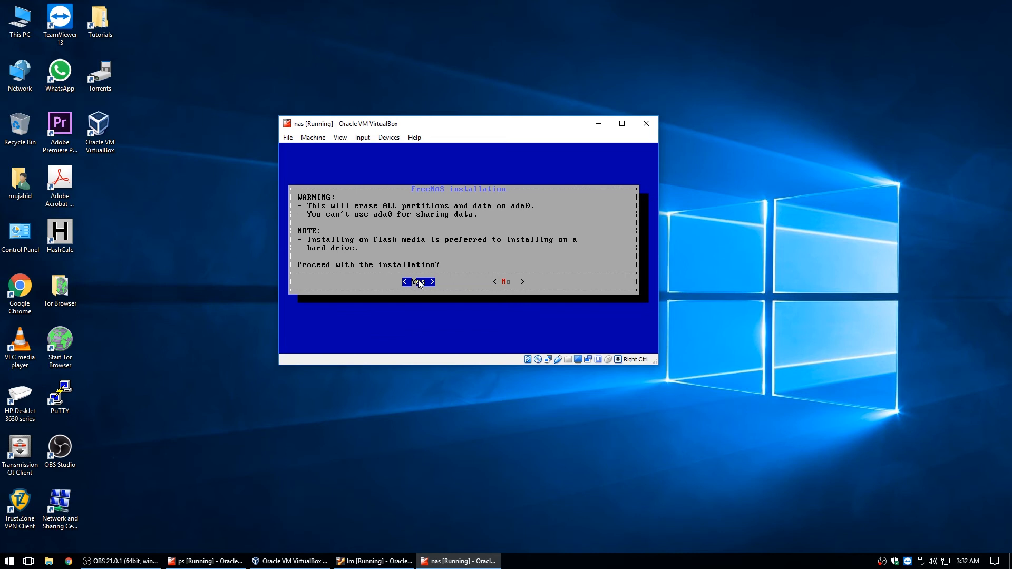
Confirm erasing ada0, then enter and confirm the root password
key("Return")
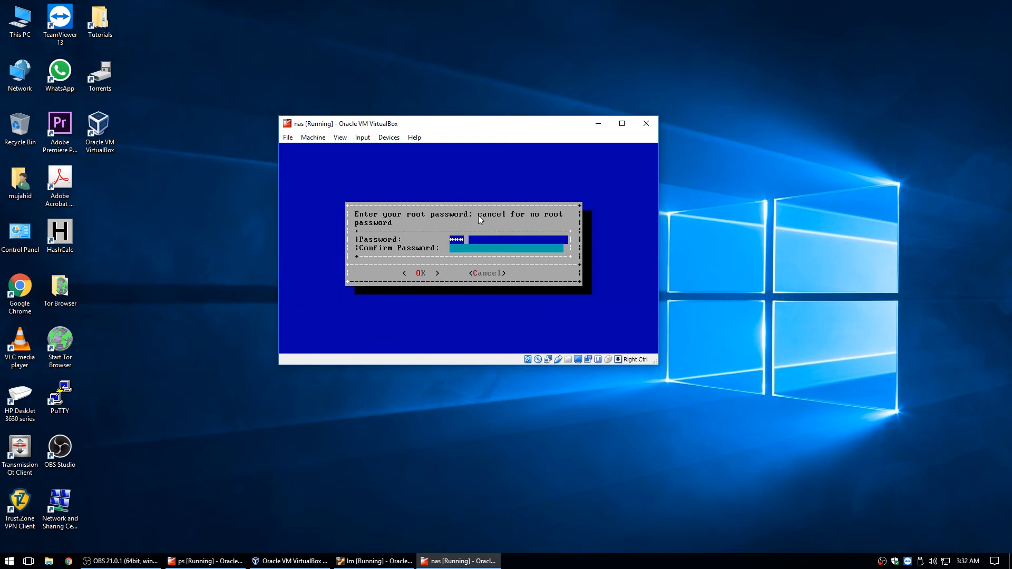
key("Down")
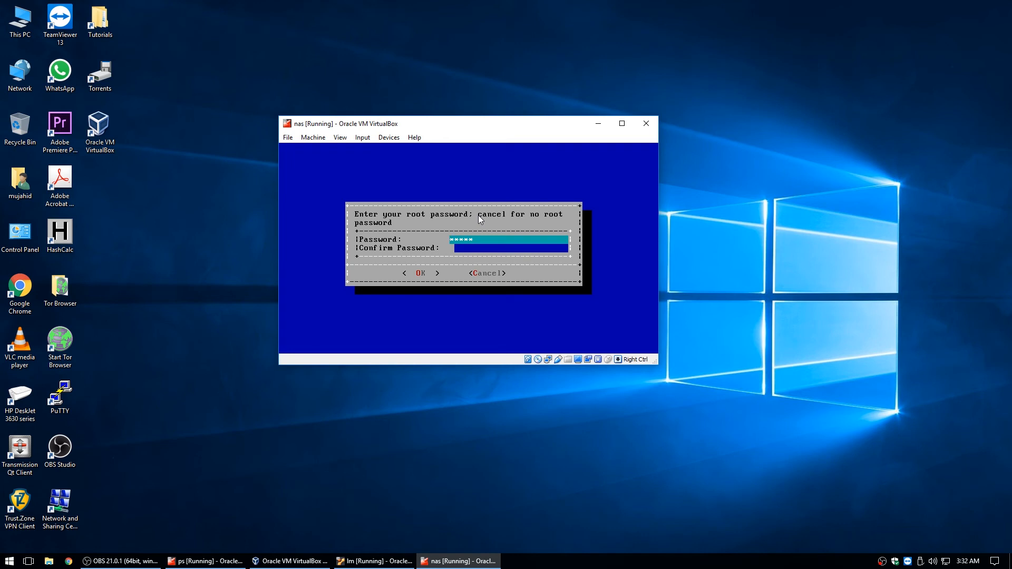
type("*****")
key("Return")
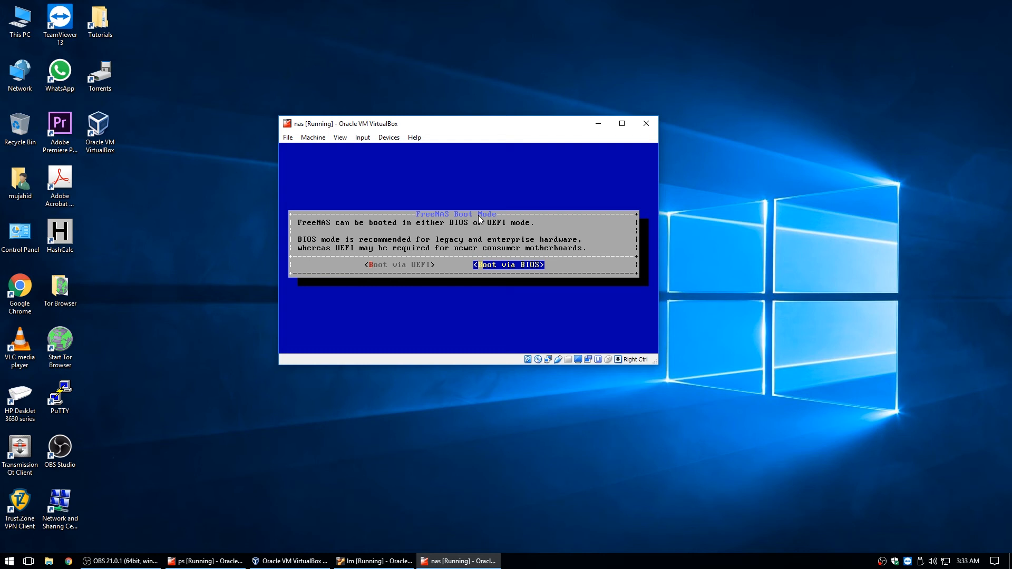
Install FreeNAS onto ada0 with Boot via BIOS, then dismiss the success message
key("Left")
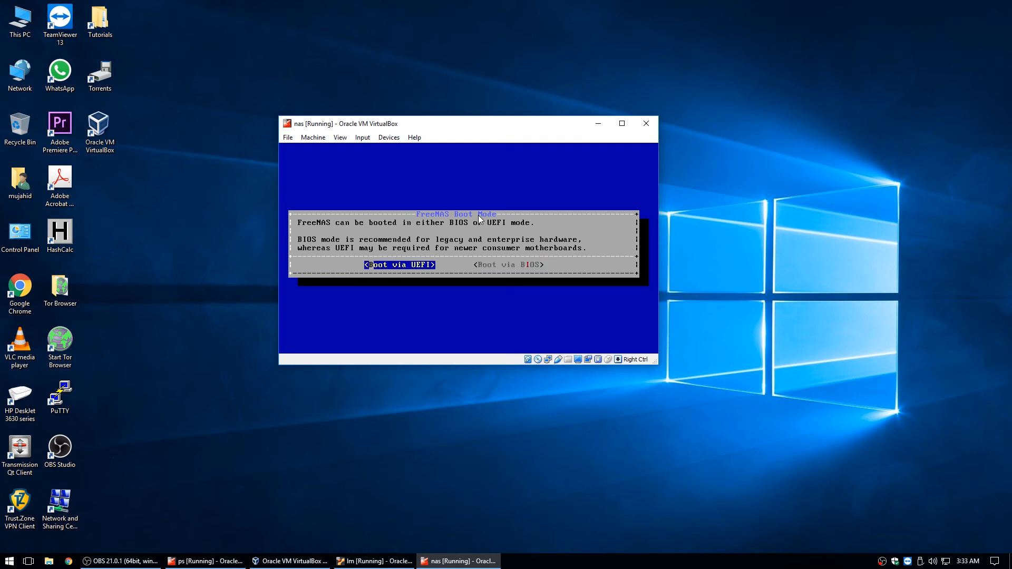
key("Right")
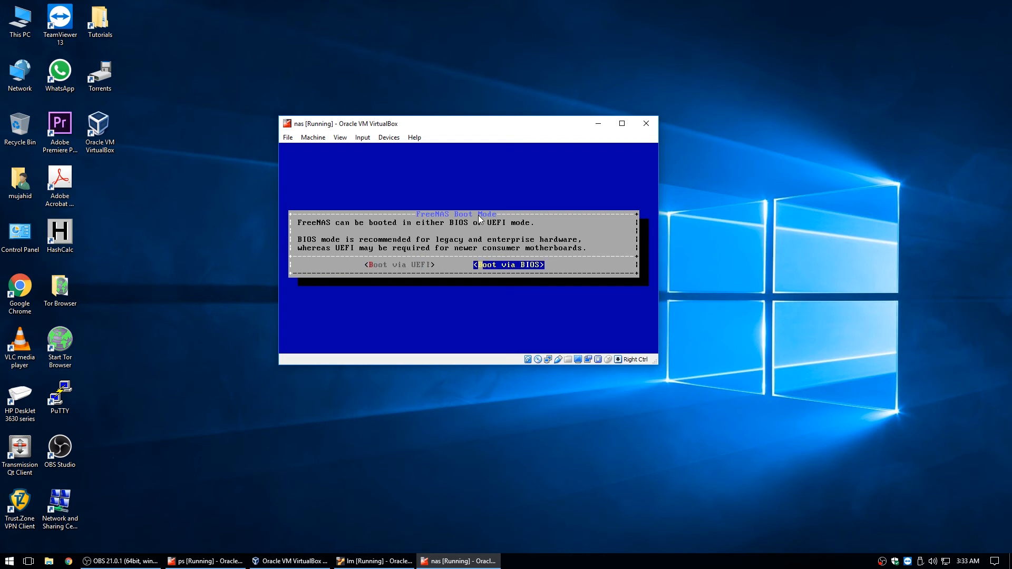
key("Left")
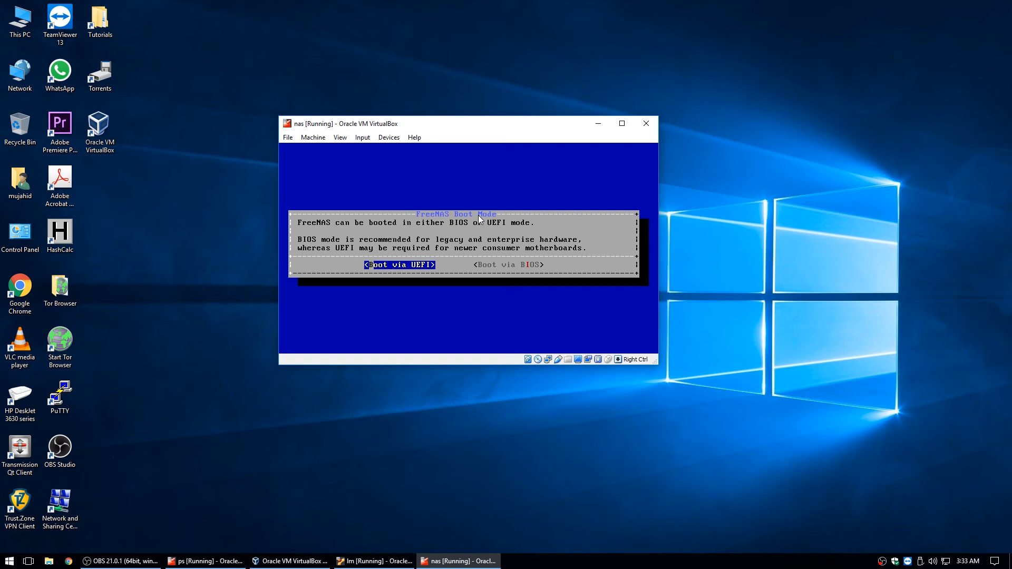
key("Right")
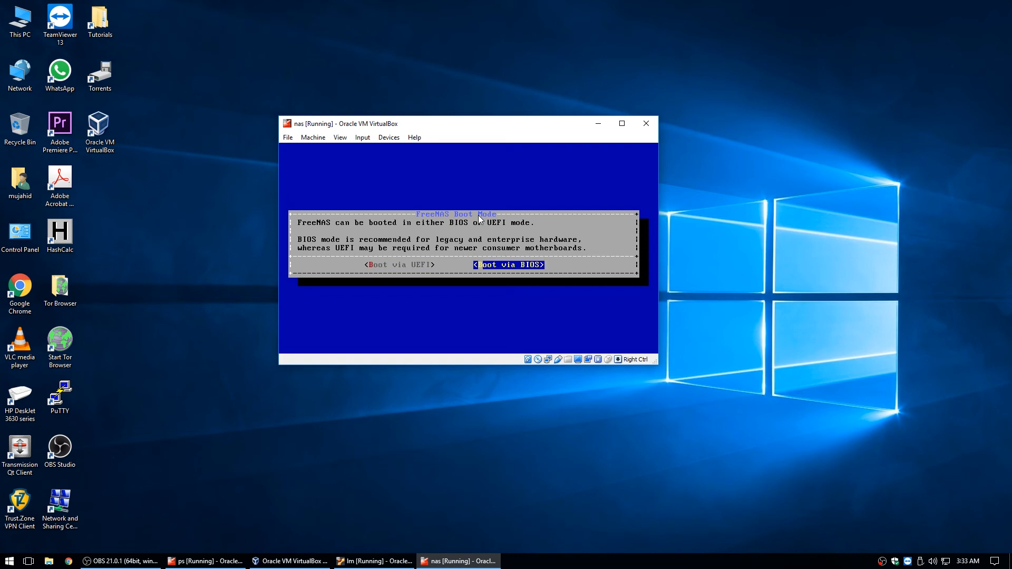
key("Return")
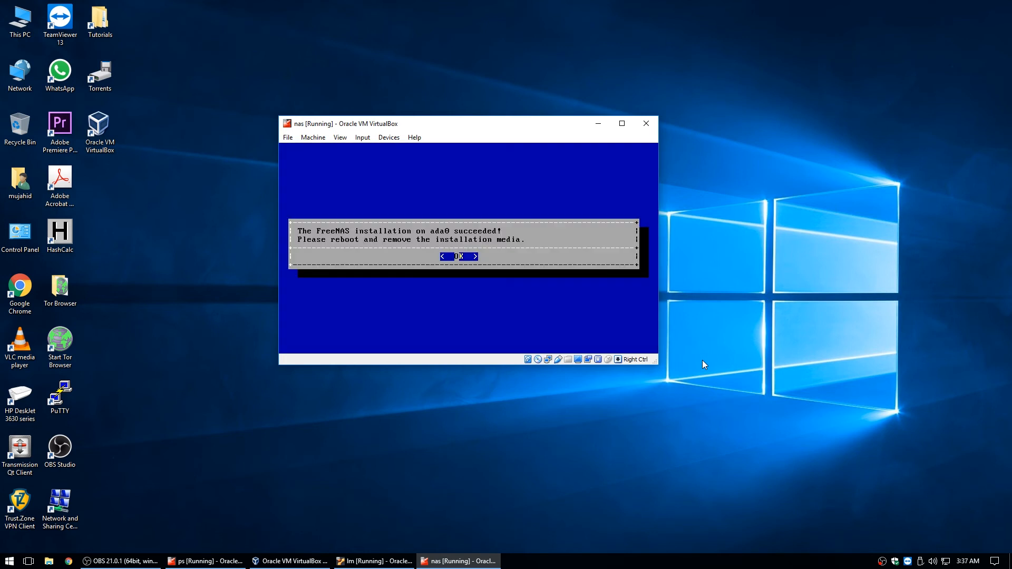
key("Return")
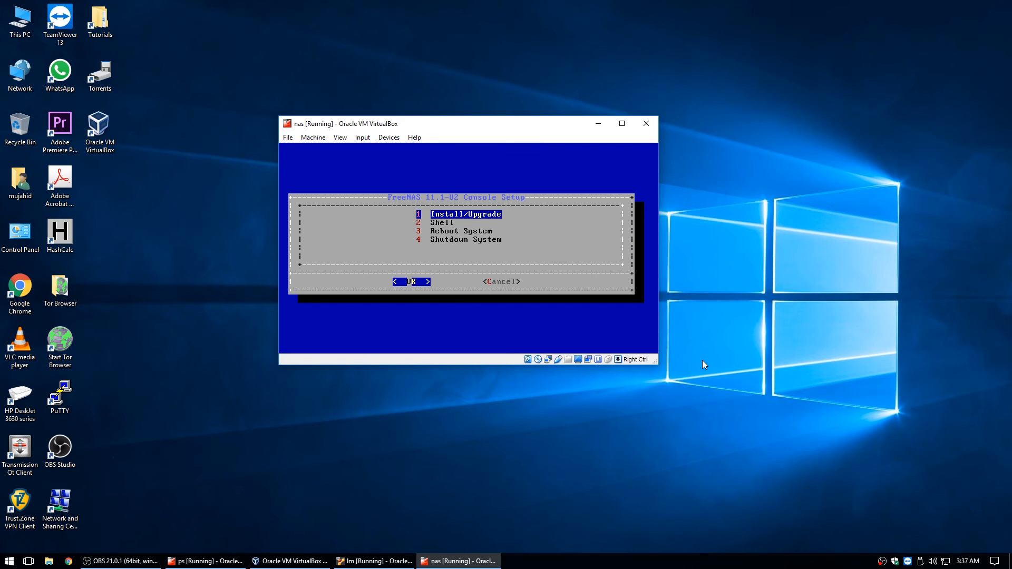
Choose 4 Shutdown System in the Console Setup menu to power off the nas VM
key("Down")
key("Down")
key("Down")
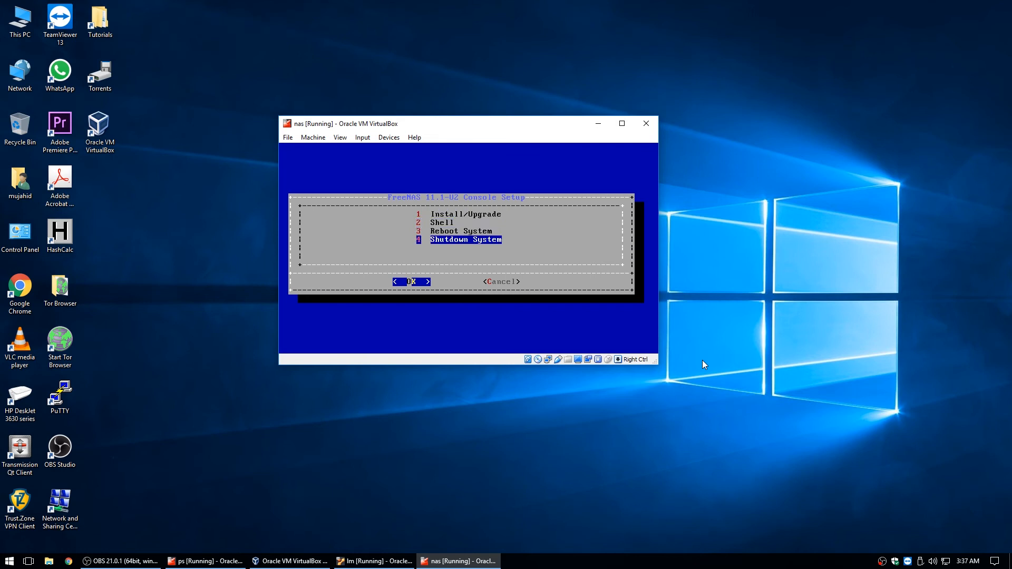
key("Return")
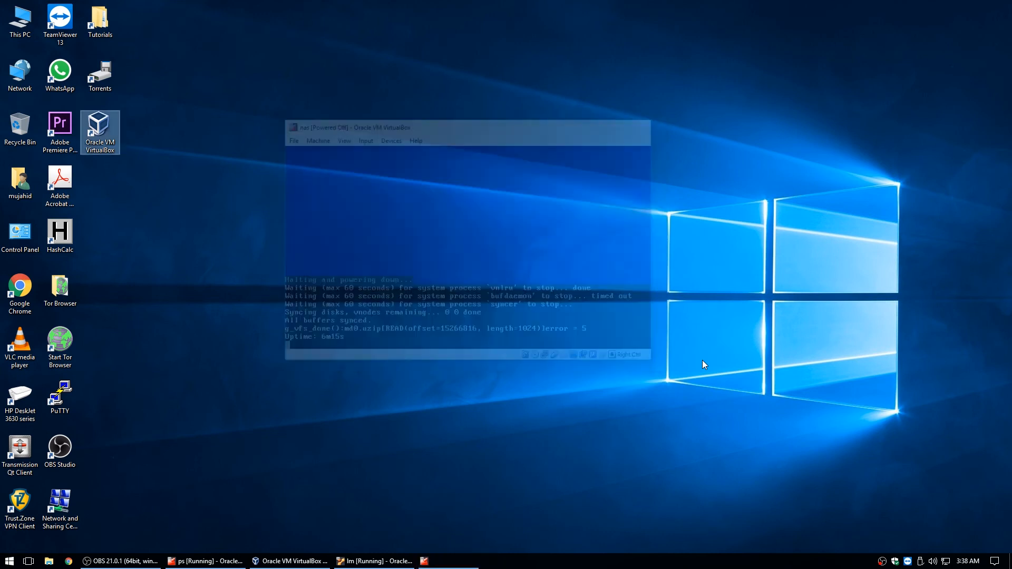
left_click_drag(310, 559, 359, 563)
In the nas machine's Storage settings, remove the FreeNAS-11.1-U2.iso optical drive and the IDE controller
left_click(316, 560)
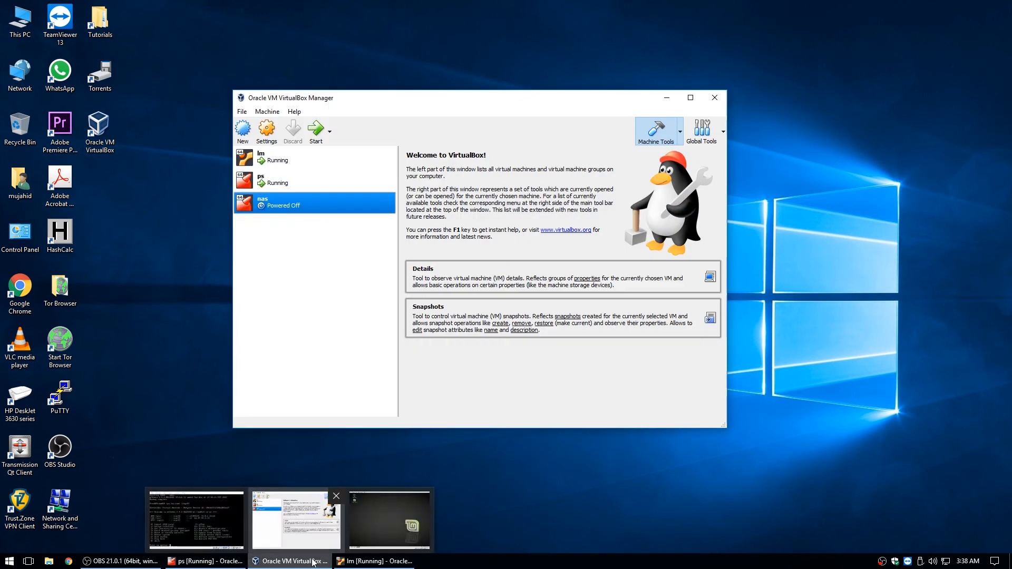
left_click(267, 132)
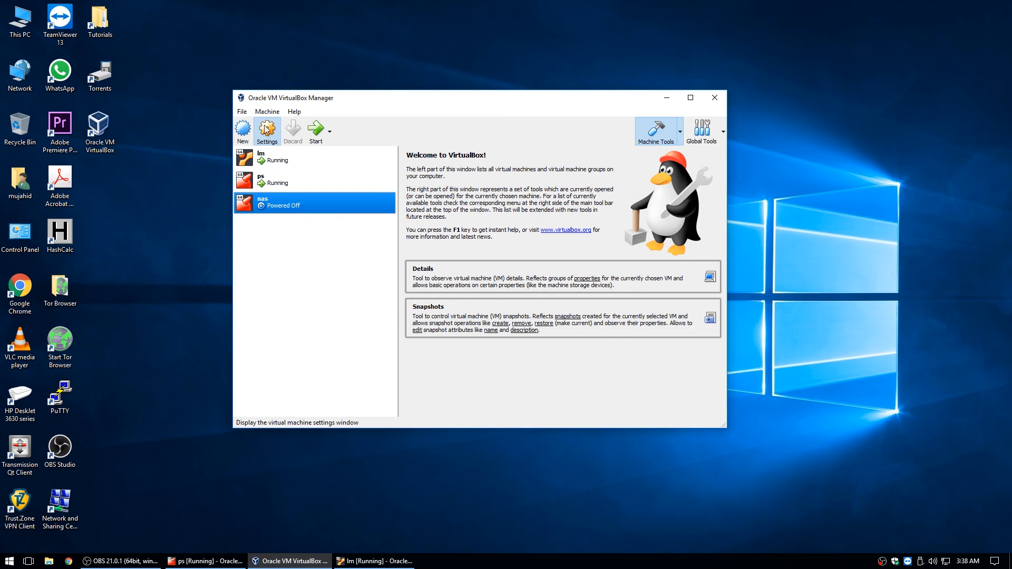
left_click(346, 213)
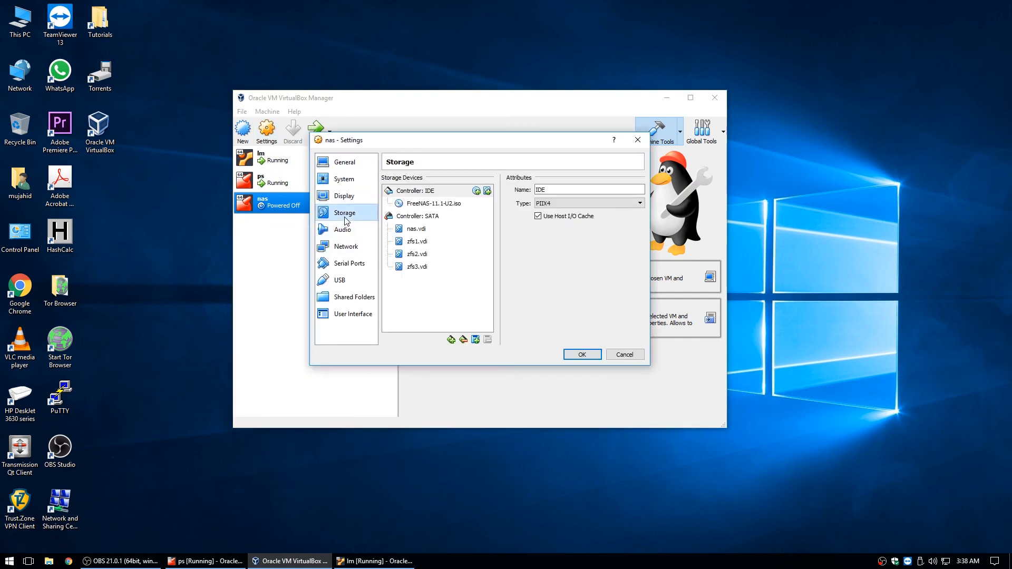
left_click(420, 206)
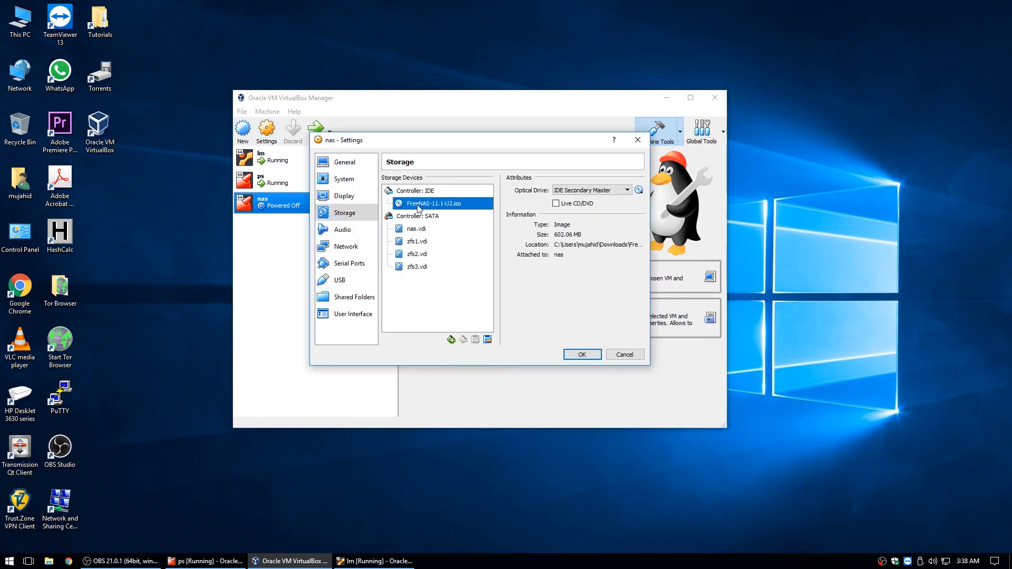
left_click(488, 340)
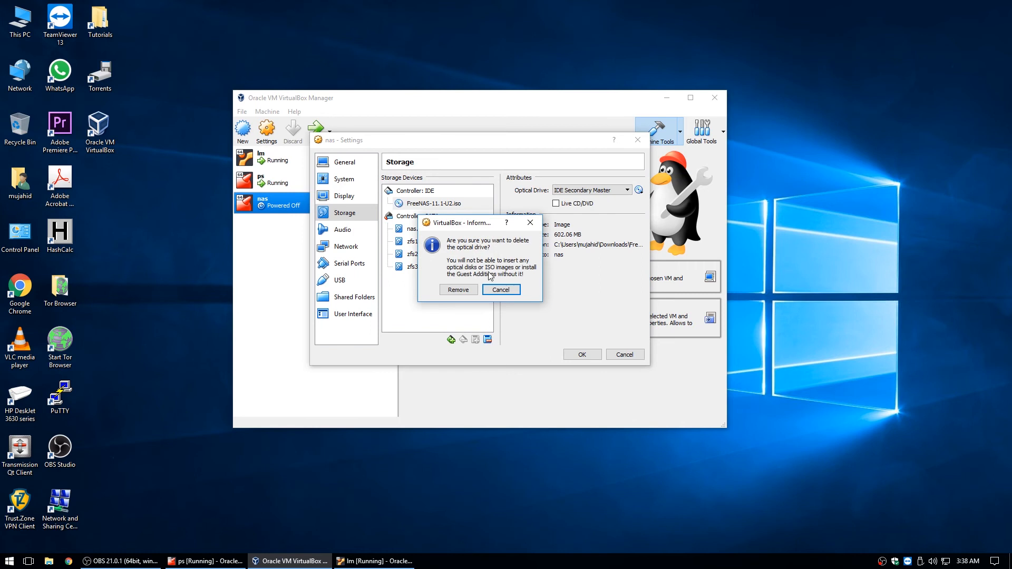
left_click(466, 293)
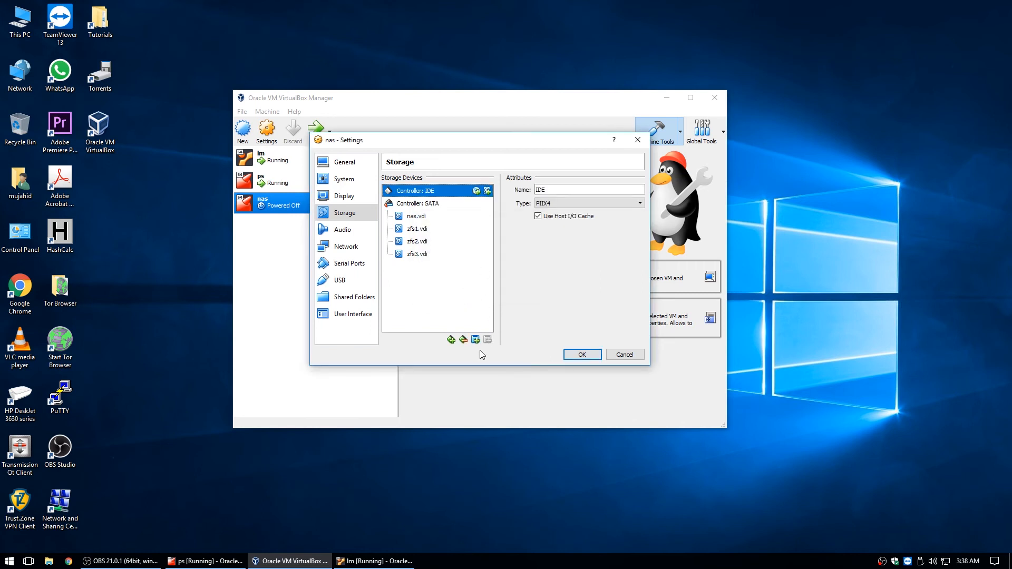
left_click(465, 340)
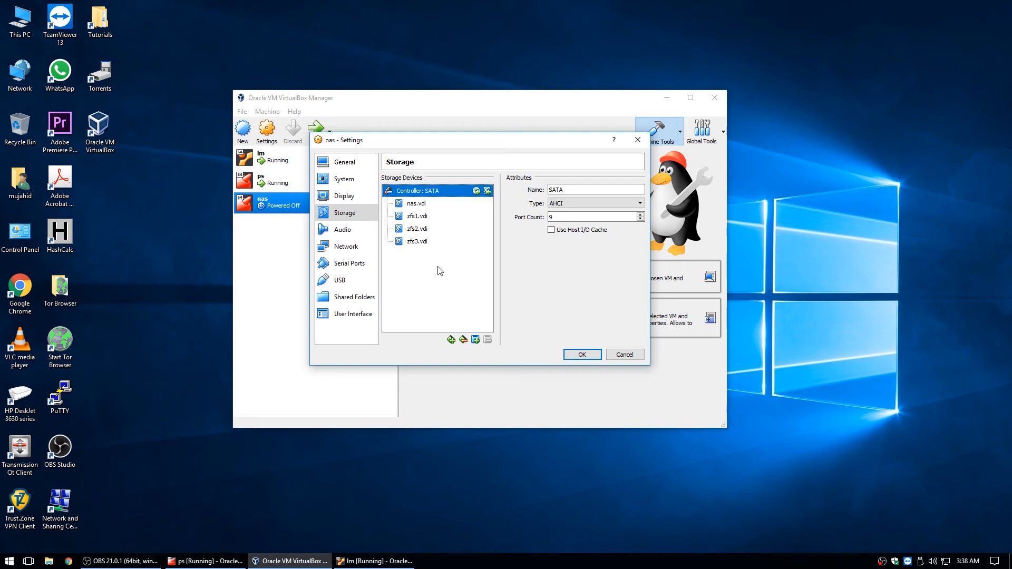
left_click(417, 204)
left_click(417, 243)
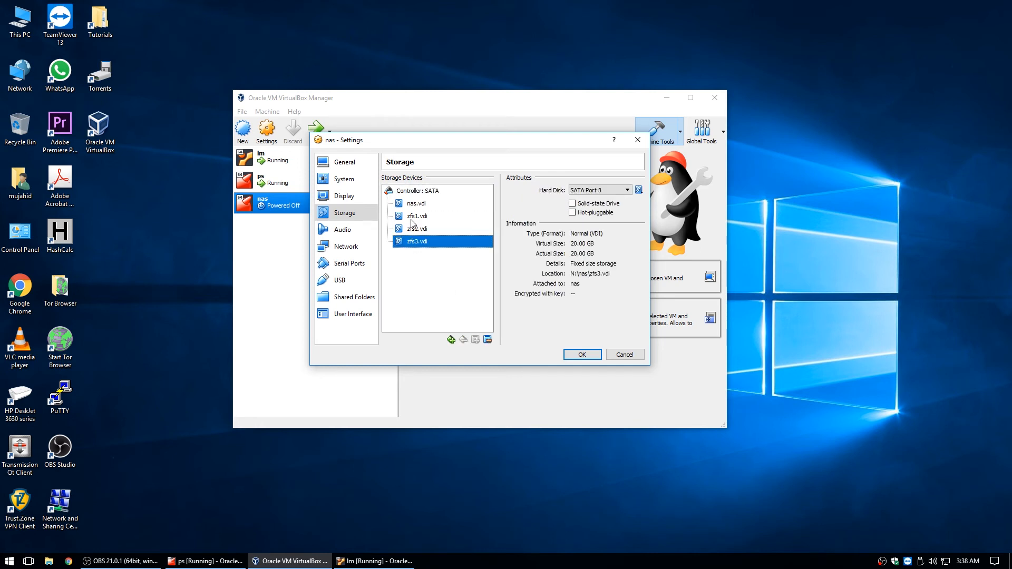
Disable Optical boot, move Hard Disk first in the boot order, and save
left_click(351, 181)
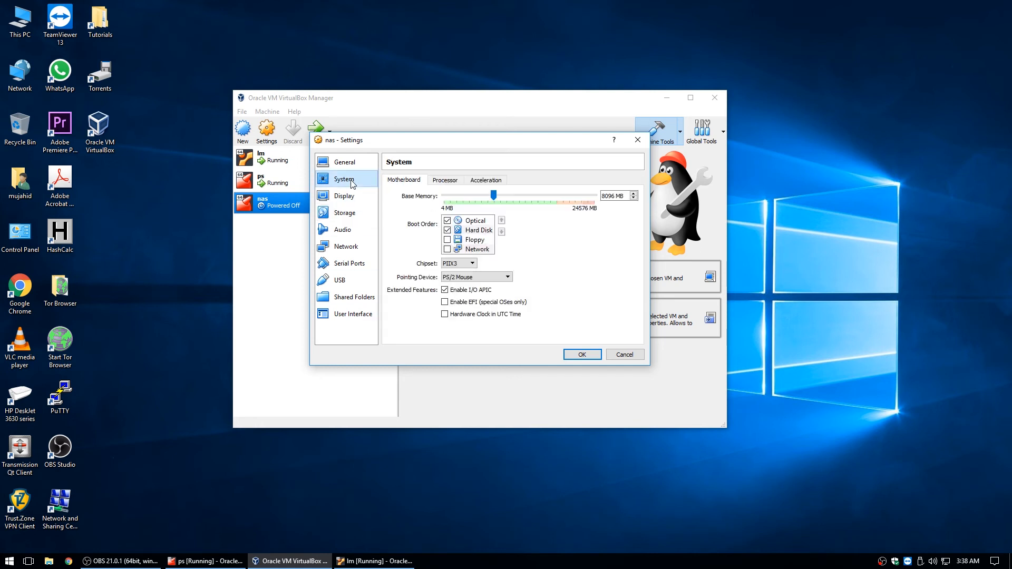
left_click(447, 220)
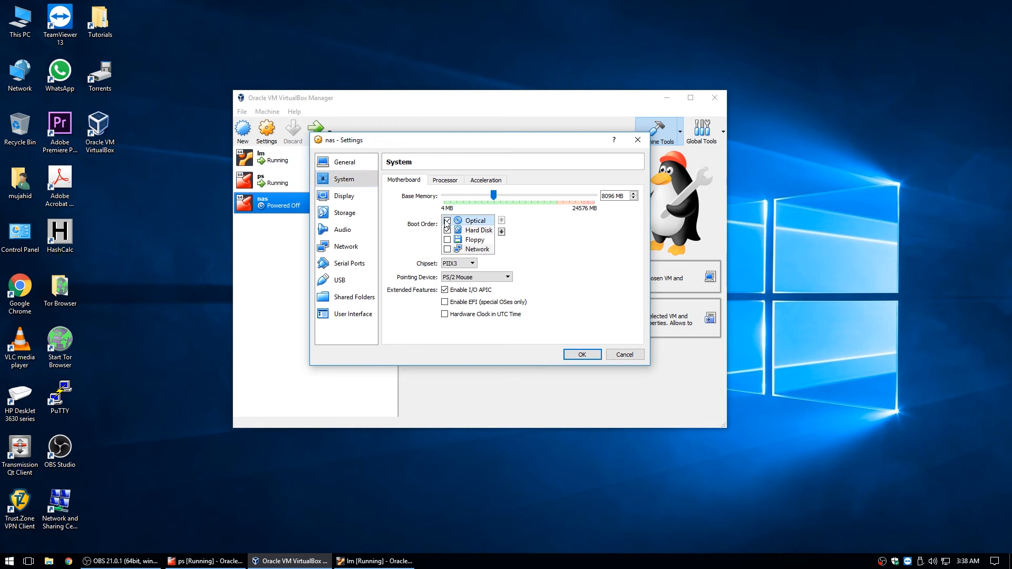
left_click(501, 232)
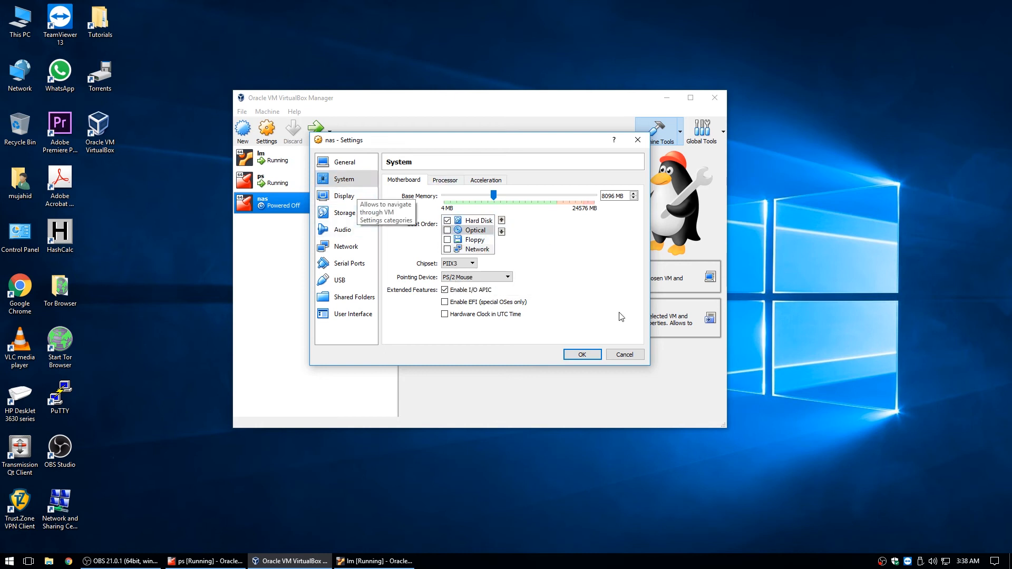
left_click(583, 355)
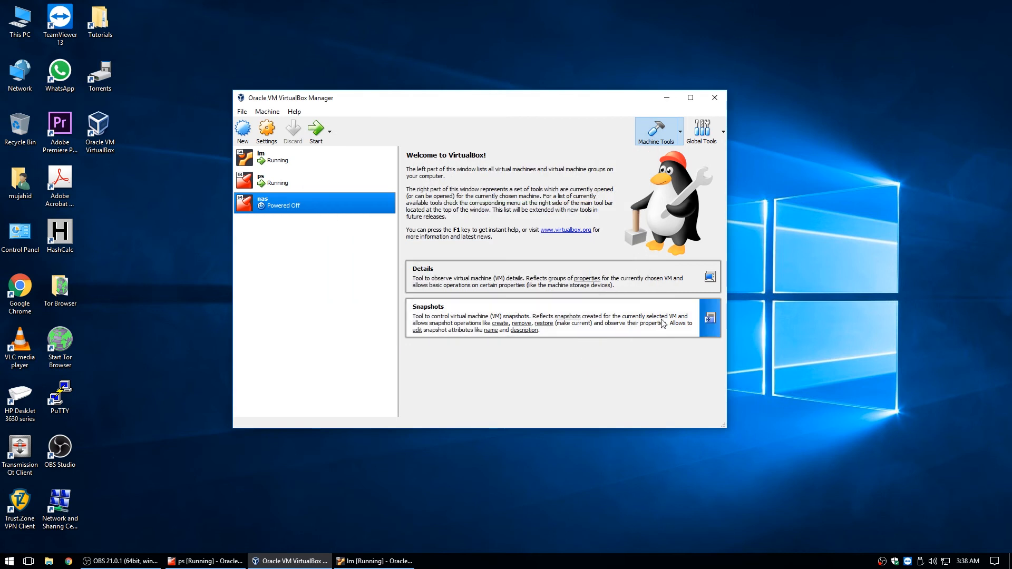
Boot the nas VM into installed FreeNAS, then bring the lm Linux Mint machine forward
left_click(316, 132)
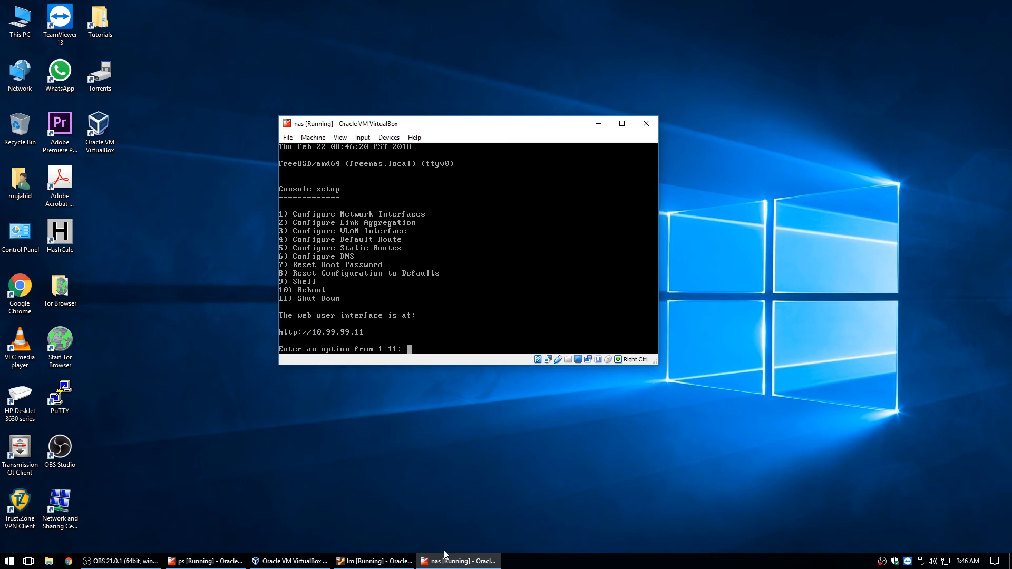
left_click(375, 561)
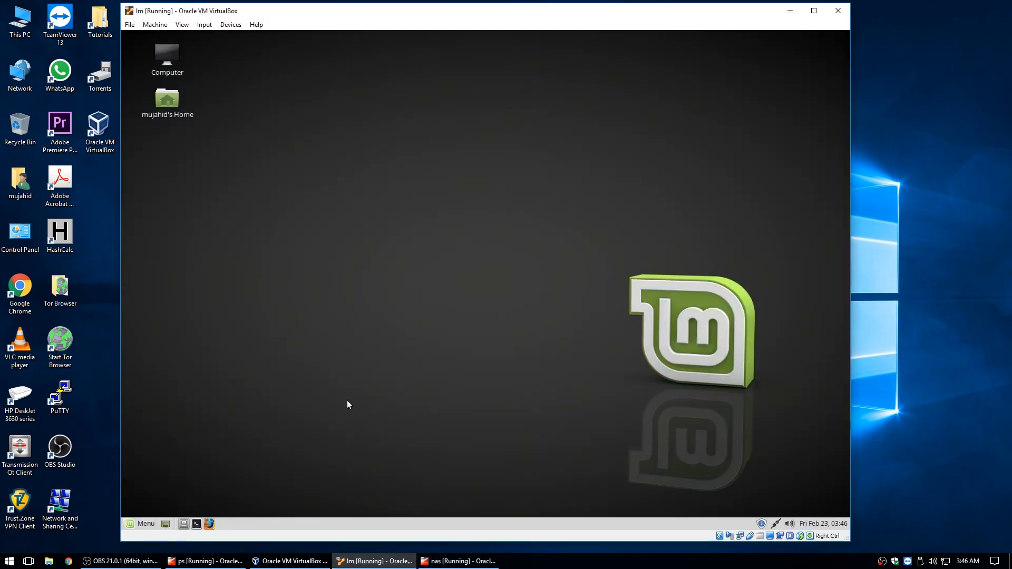
left_click(210, 524)
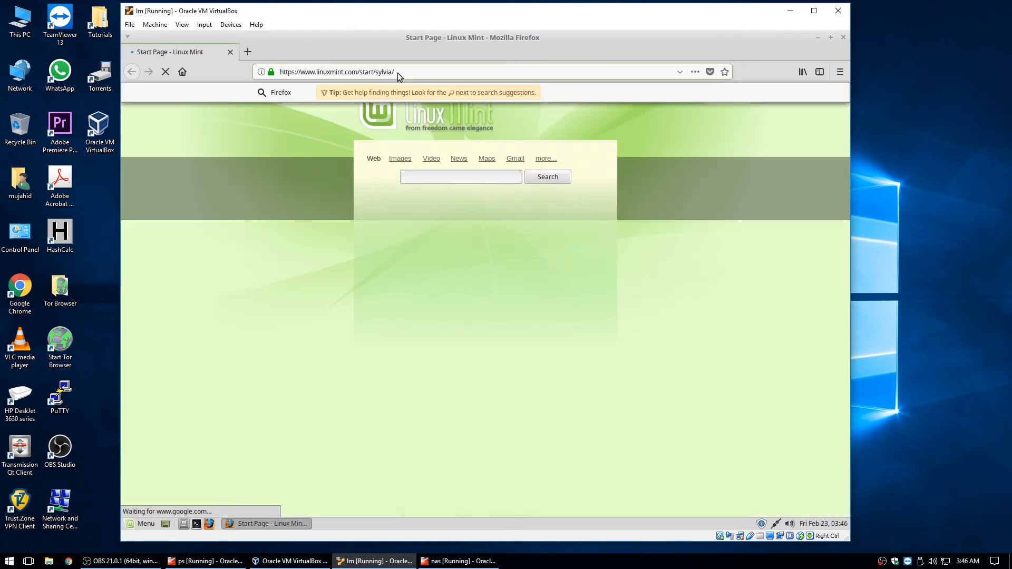
left_click(279, 66)
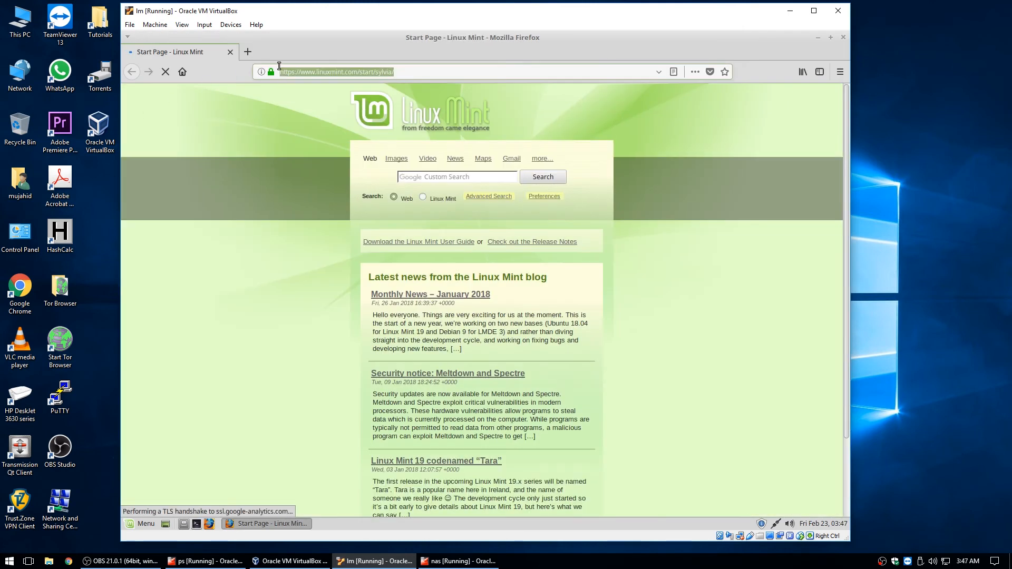
type("htt")
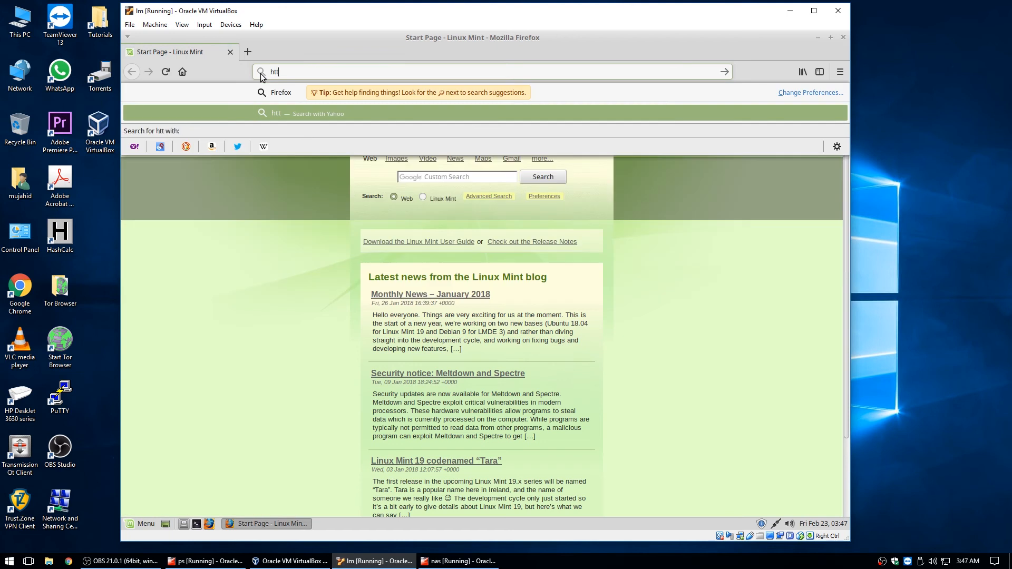
type("p://")
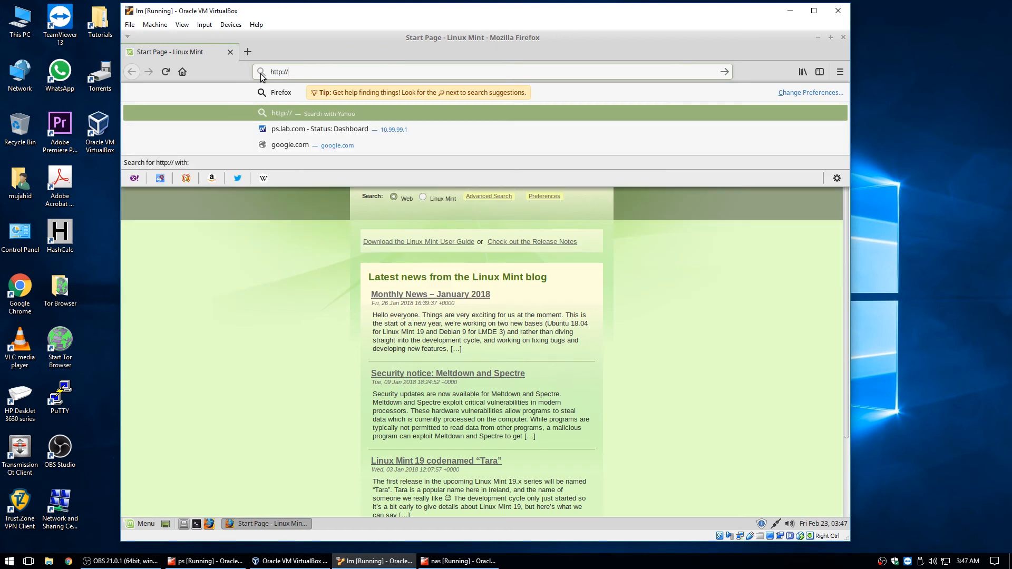
type("10.")
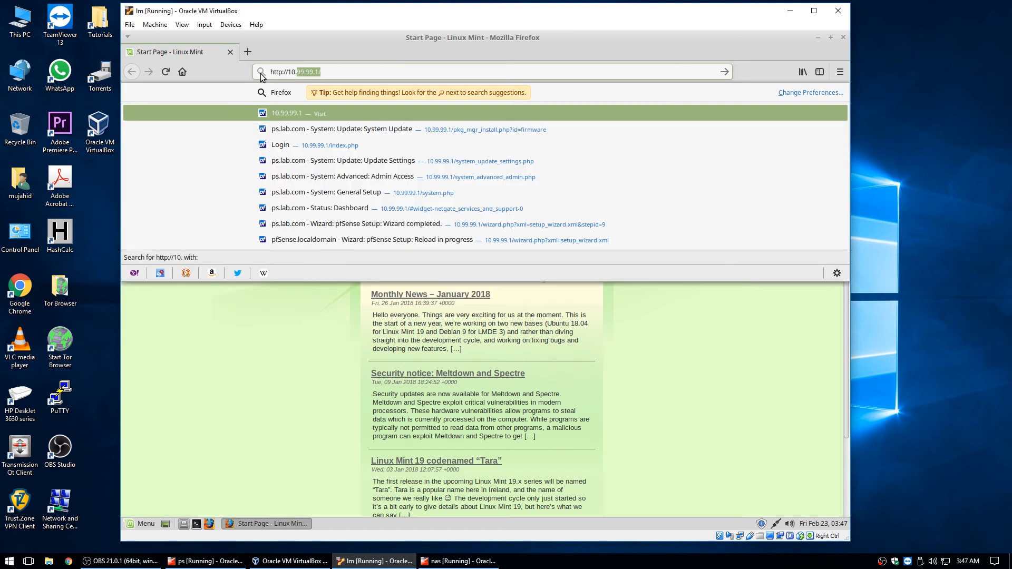
type("99.99.11")
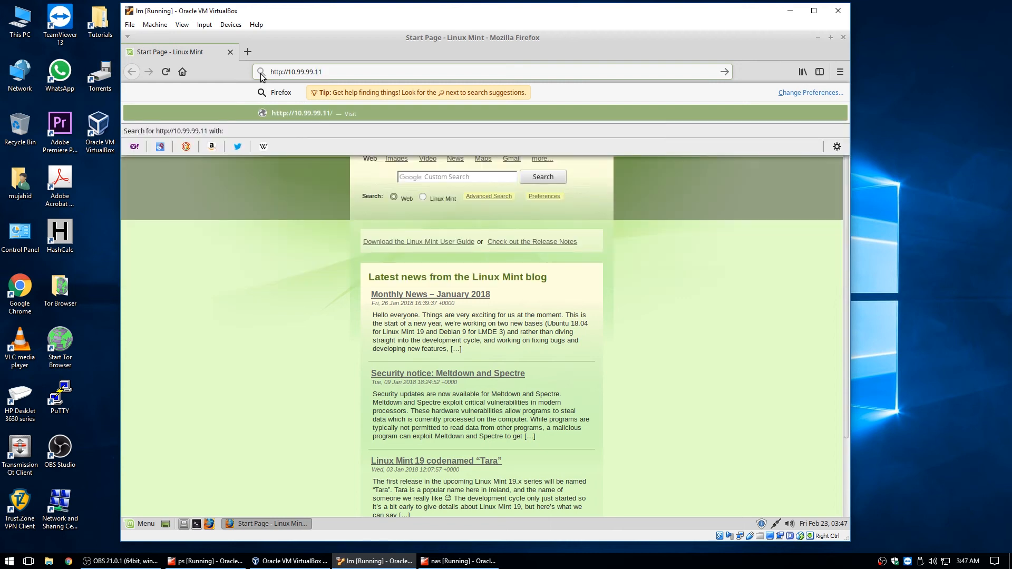
key("Return")
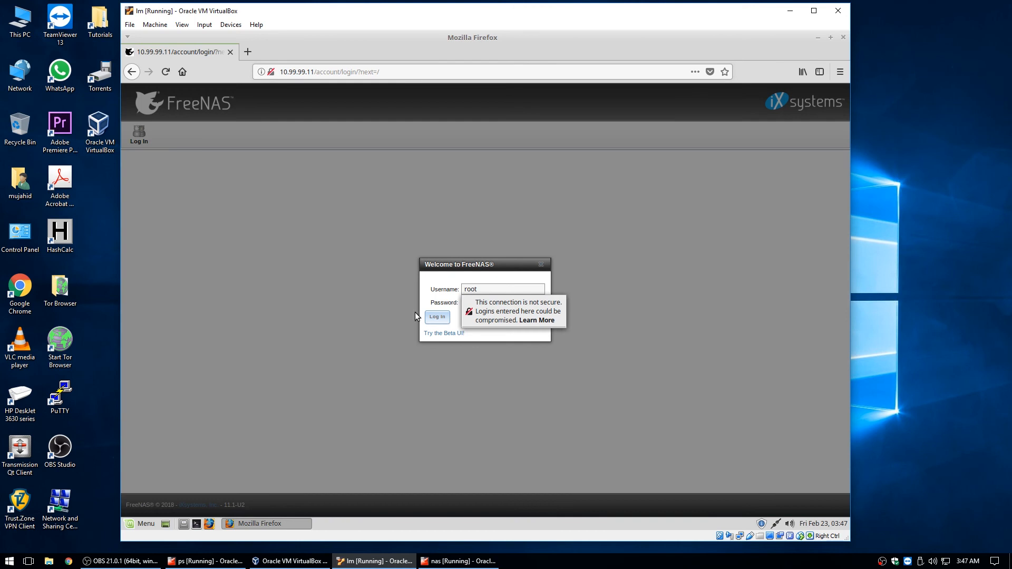
Log in to the FreeNAS web UI as root and decline Firefox's offer to save the login
left_click(468, 315)
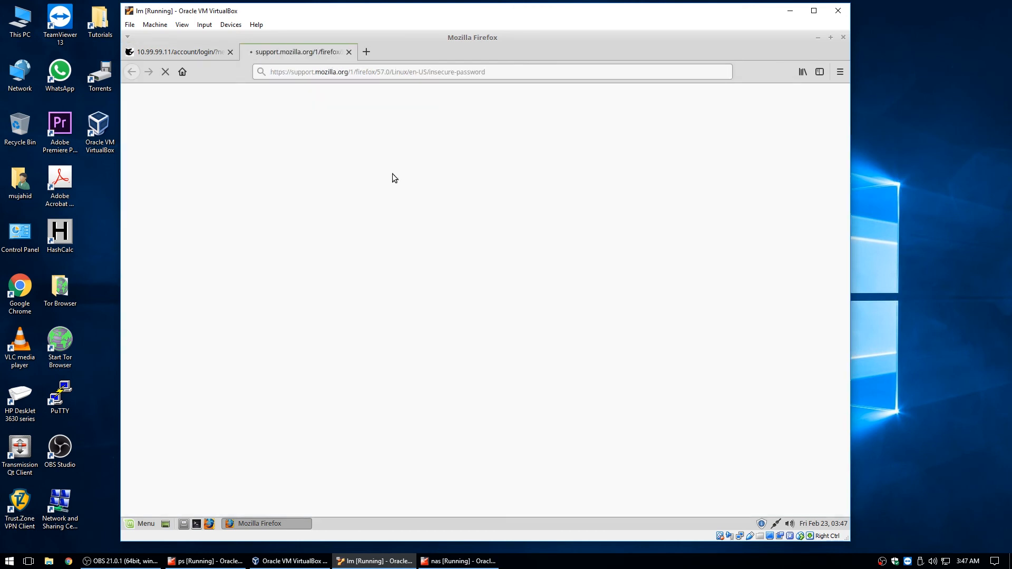
left_click(350, 51)
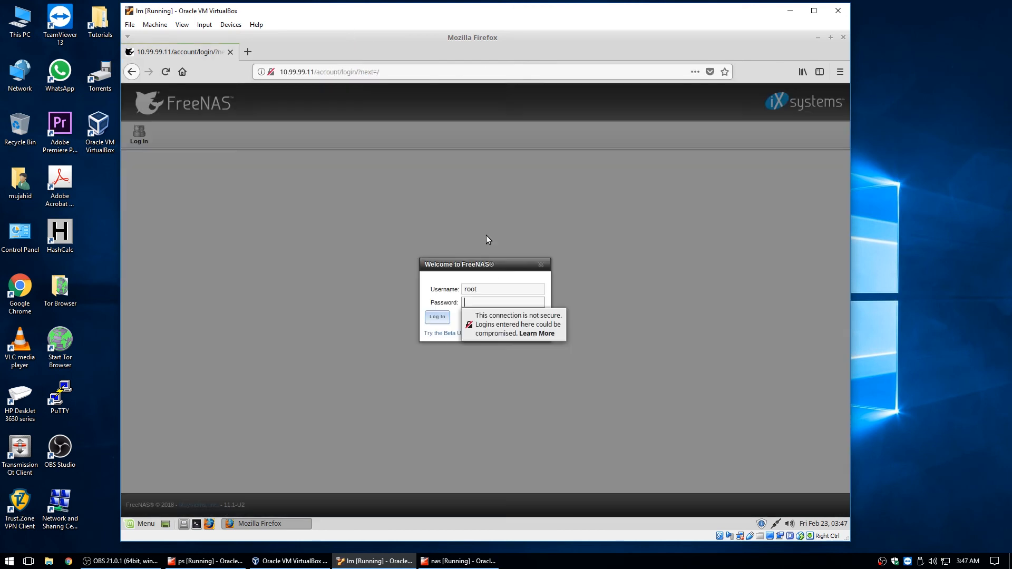
left_click(499, 304)
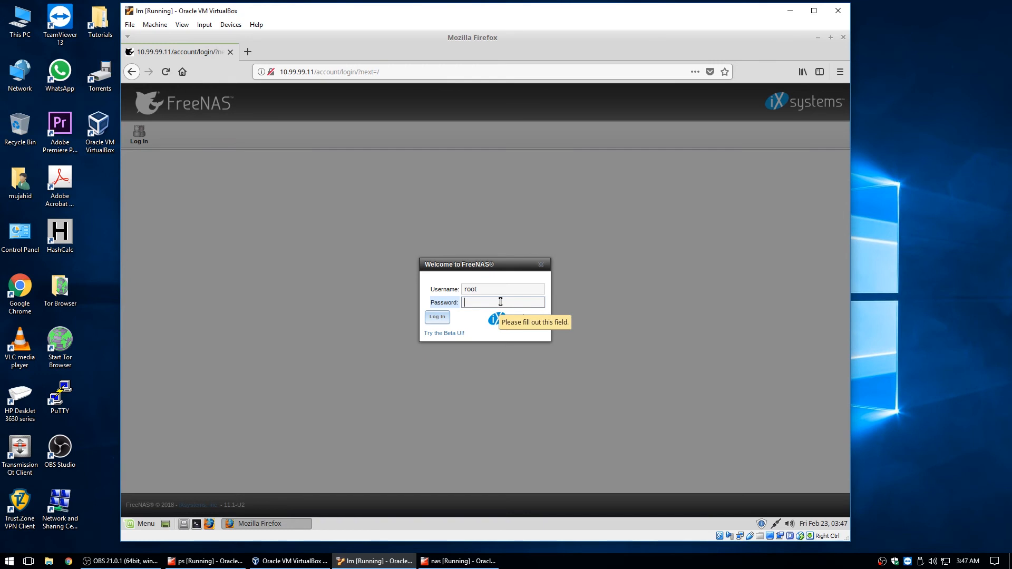
type("••")
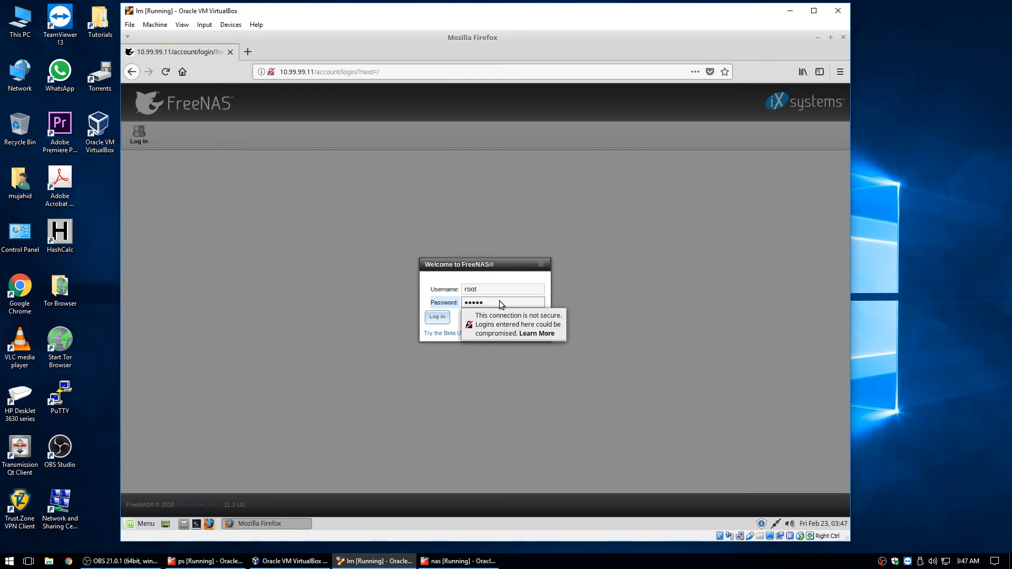
key("Return")
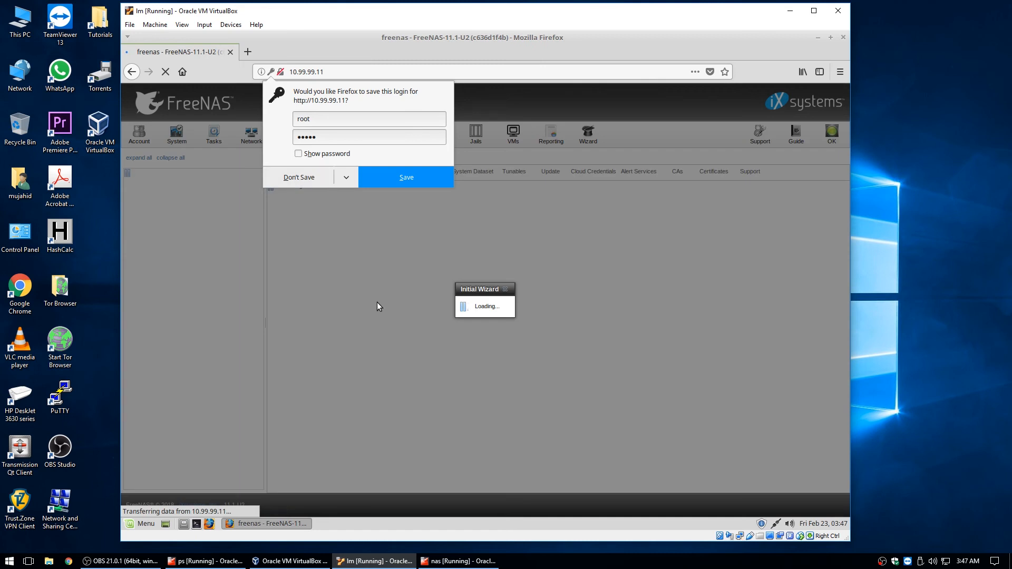
left_click(377, 302)
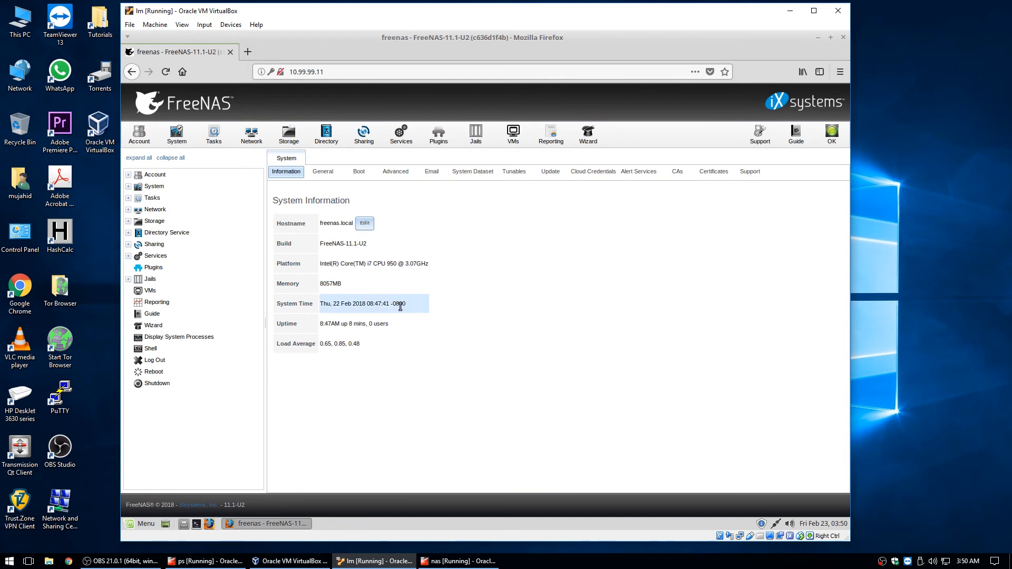
Change the hostname to nas.lab.com and go to the System > General settings
left_click(364, 223)
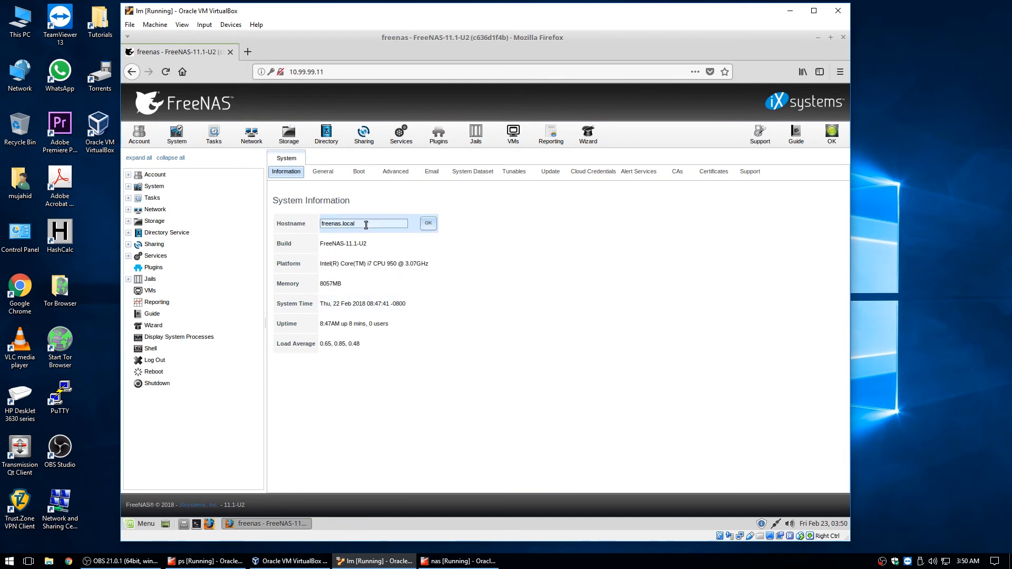
type("nas.lab.com")
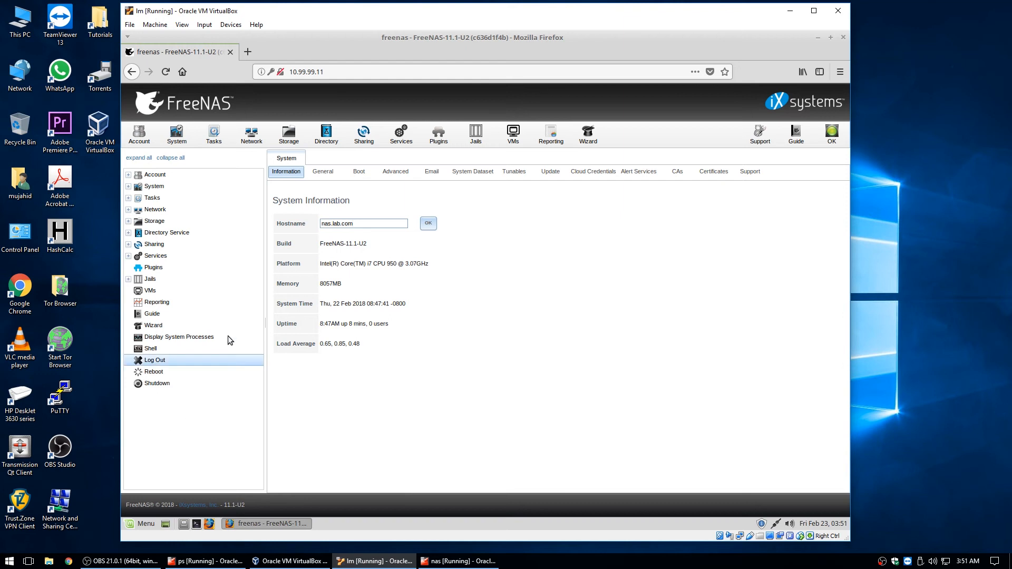
left_click(427, 225)
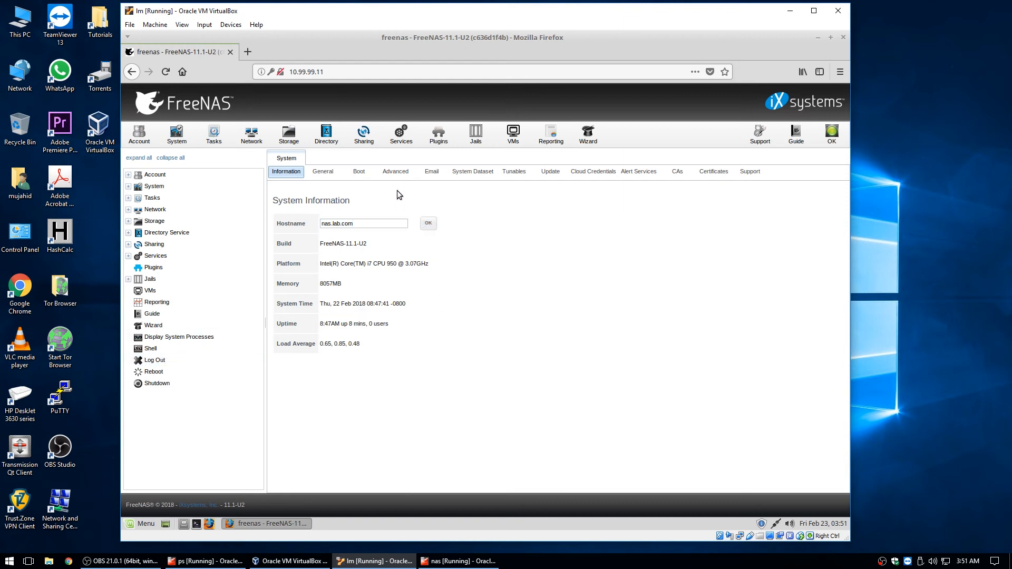
left_click(320, 176)
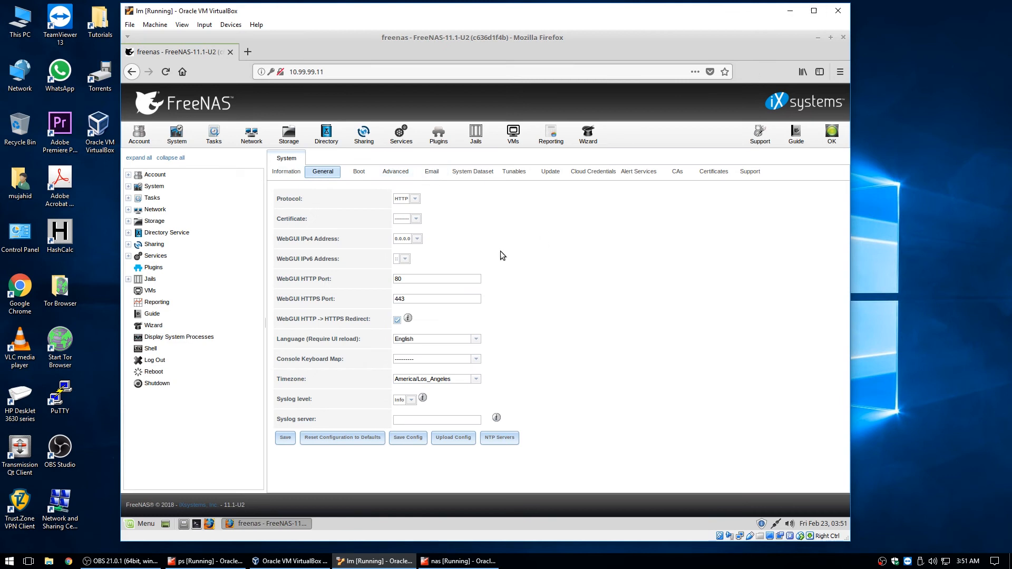
Review the web interface protocol, certificate and IPv4 address options, keeping HTTP
left_click(414, 200)
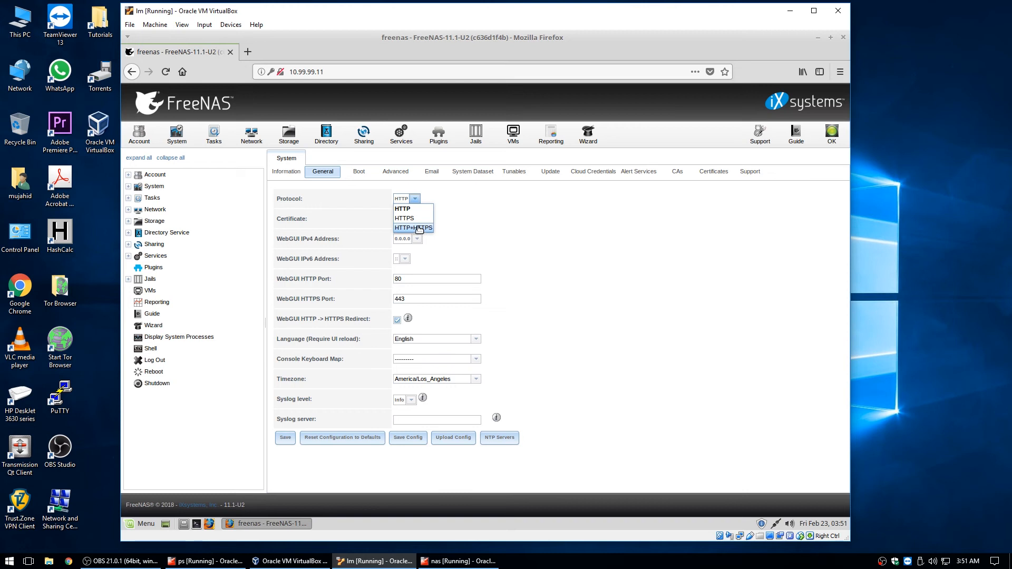
left_click(419, 210)
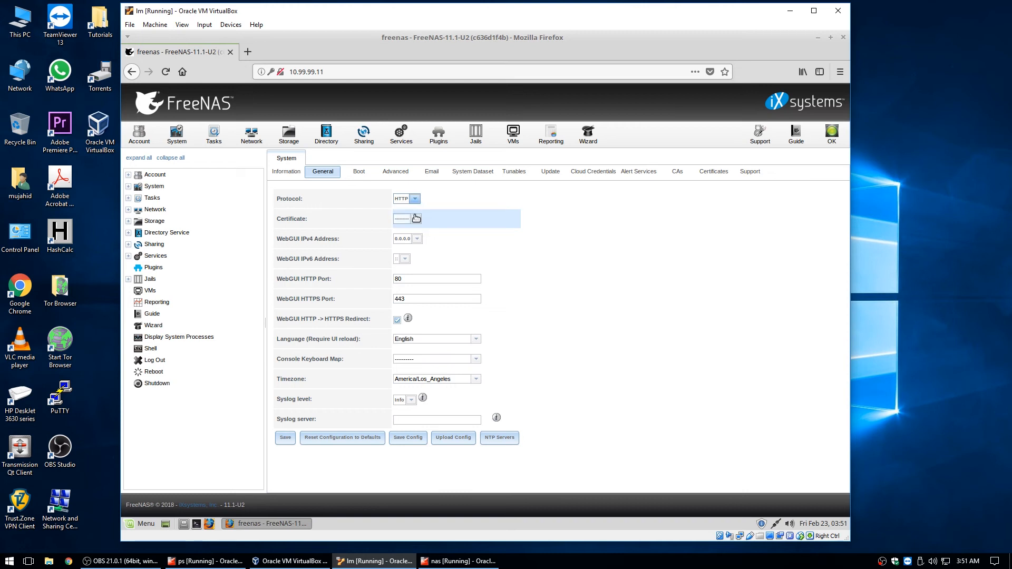
left_click(416, 221)
left_click(417, 221)
left_click(416, 238)
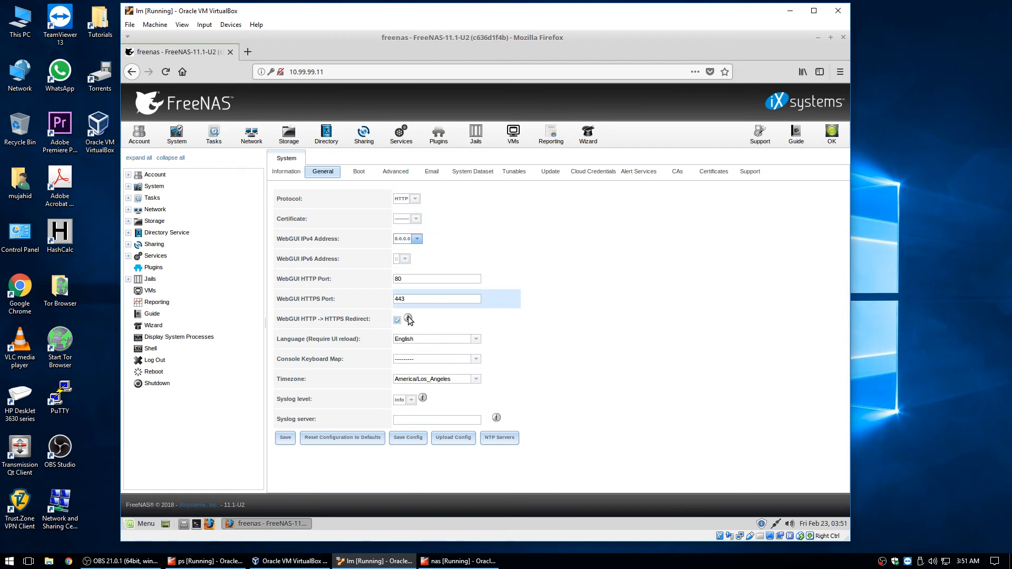
Set the timezone to Australia/Melbourne, save, and open the NTP Servers list
left_click(476, 379)
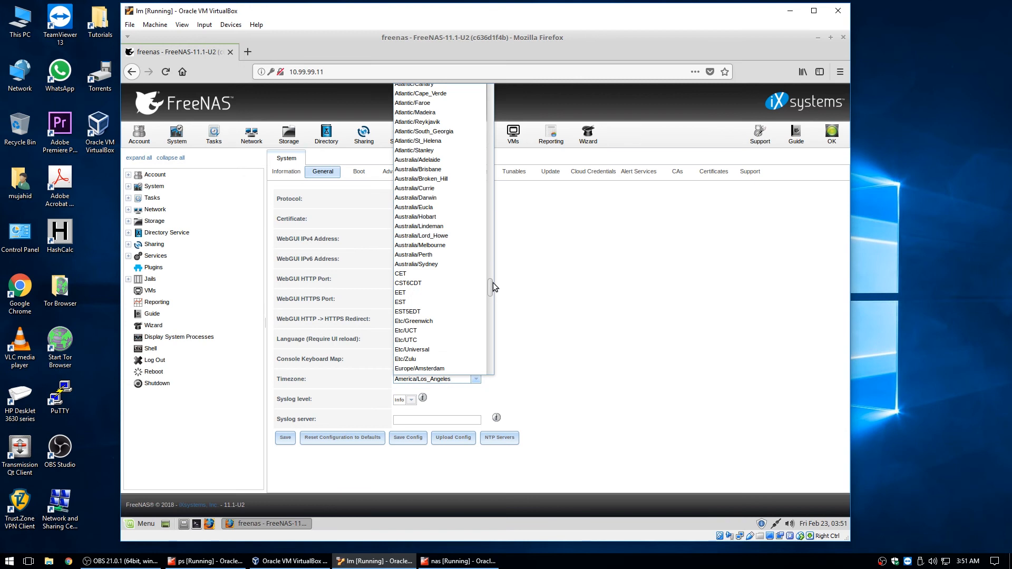
mouse_move(491, 283)
left_mouse_down()
mouse_move(501, 362)
mouse_move(490, 255)
mouse_move(491, 283)
left_mouse_up()
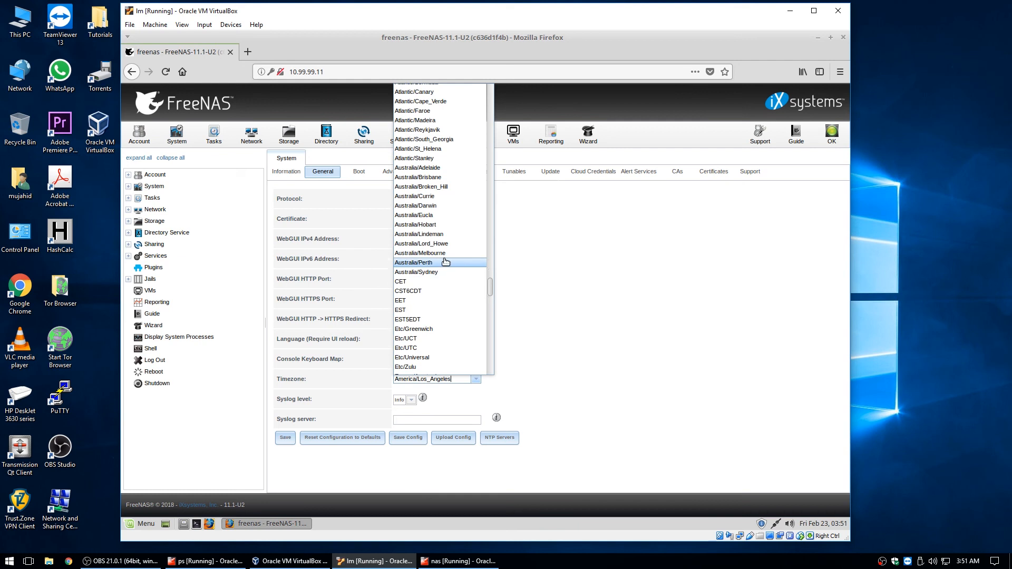
left_click(443, 254)
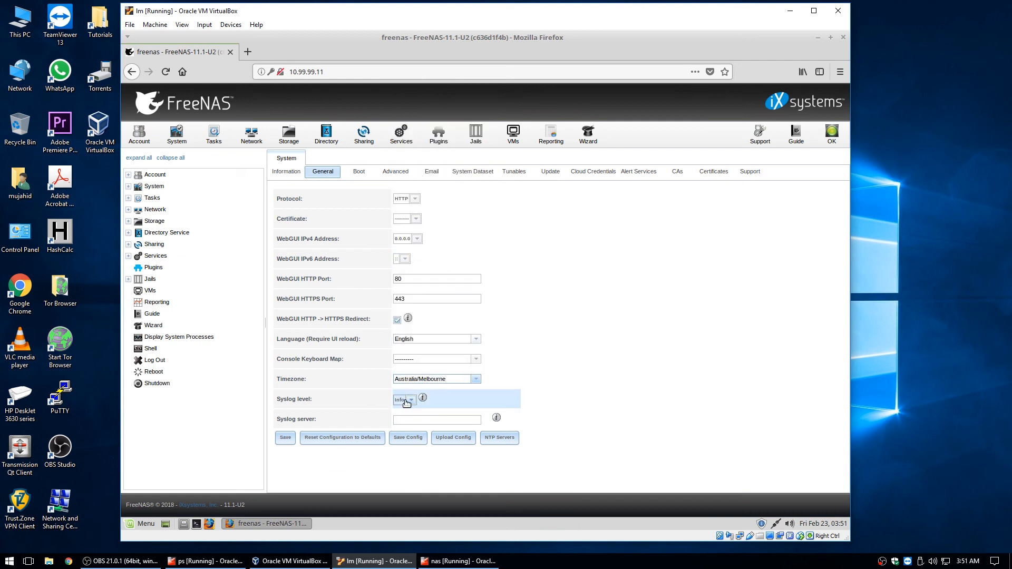
left_click(286, 437)
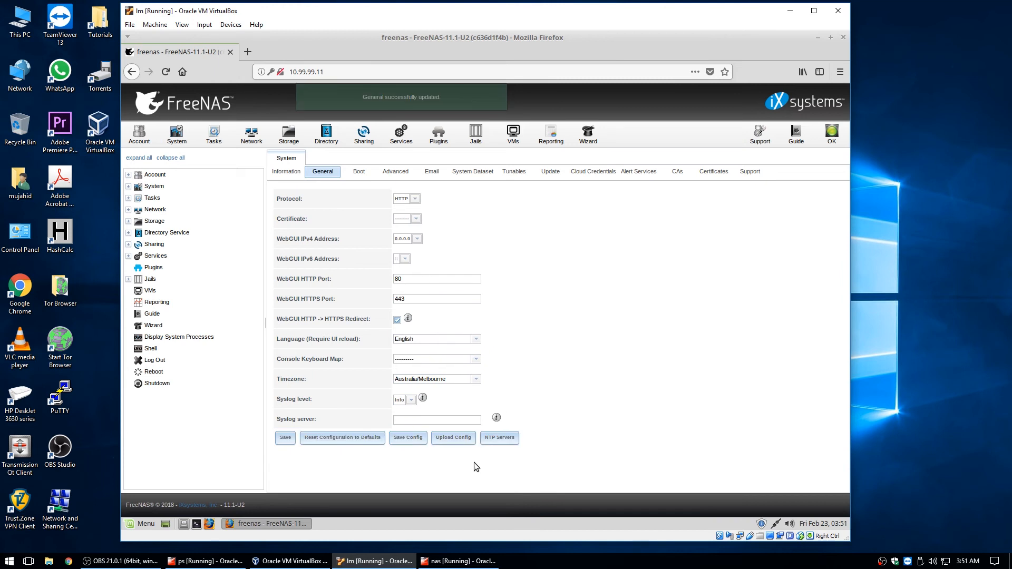
left_click(498, 438)
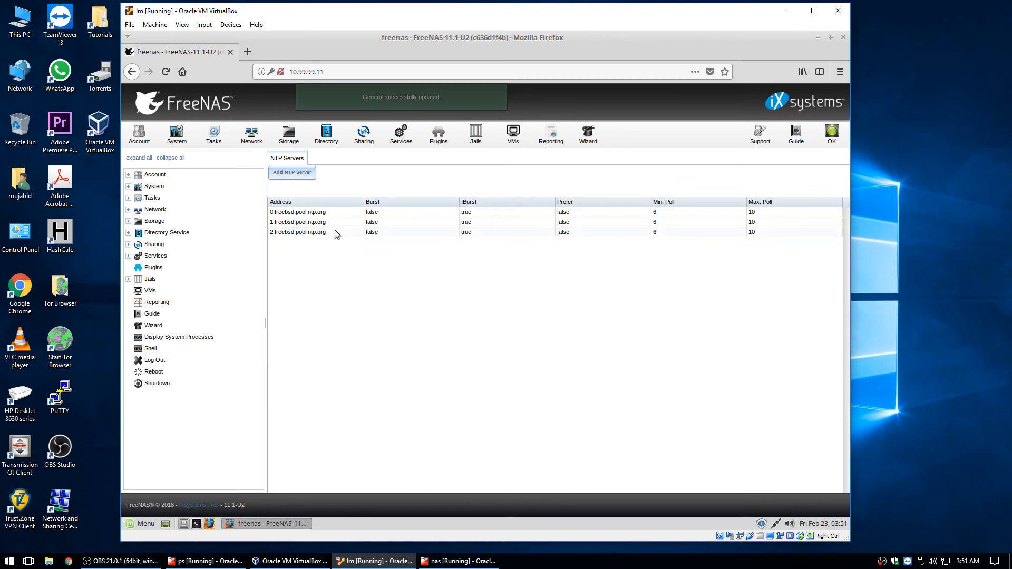
Add NTP server ps.lab.com with IBurst, Prefer and Force enabled
left_click(335, 229)
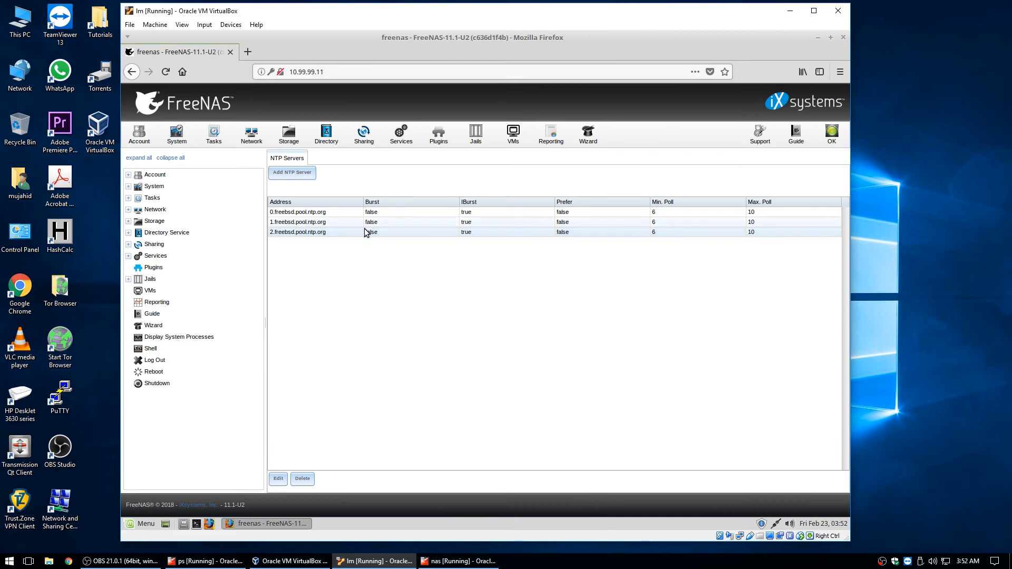
left_click(287, 173)
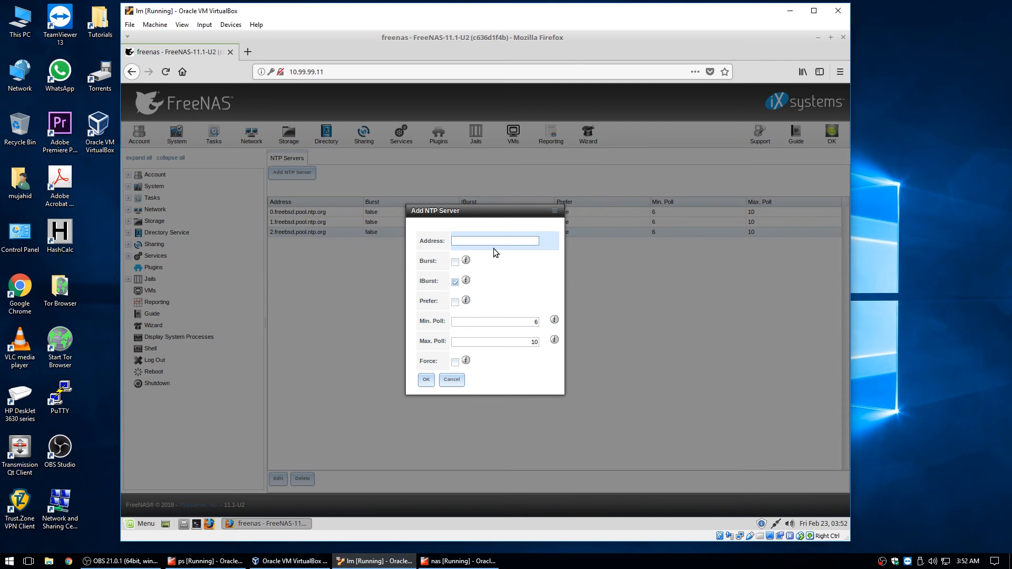
type("ps.lab.com")
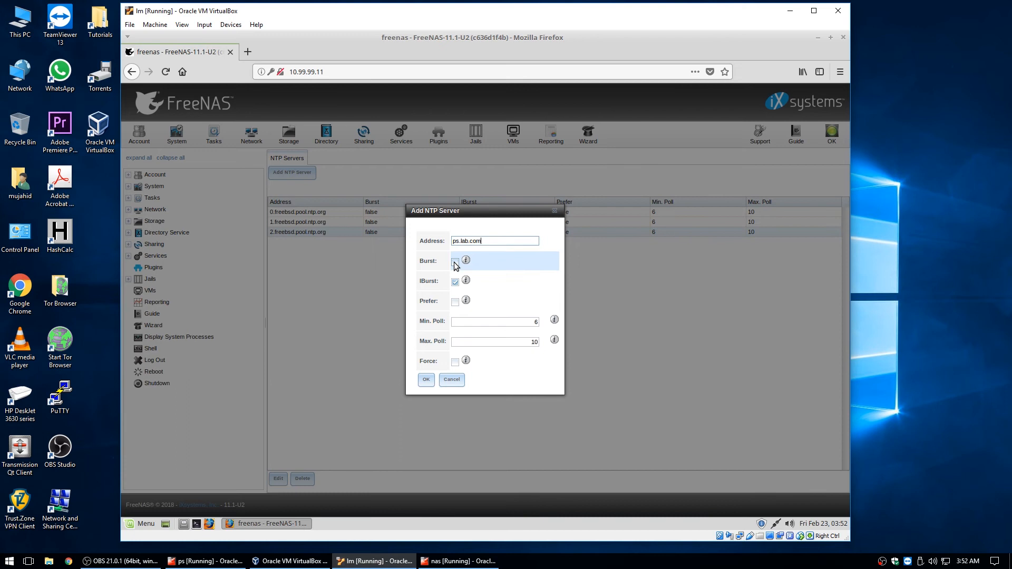
left_click_drag(467, 216, 468, 270)
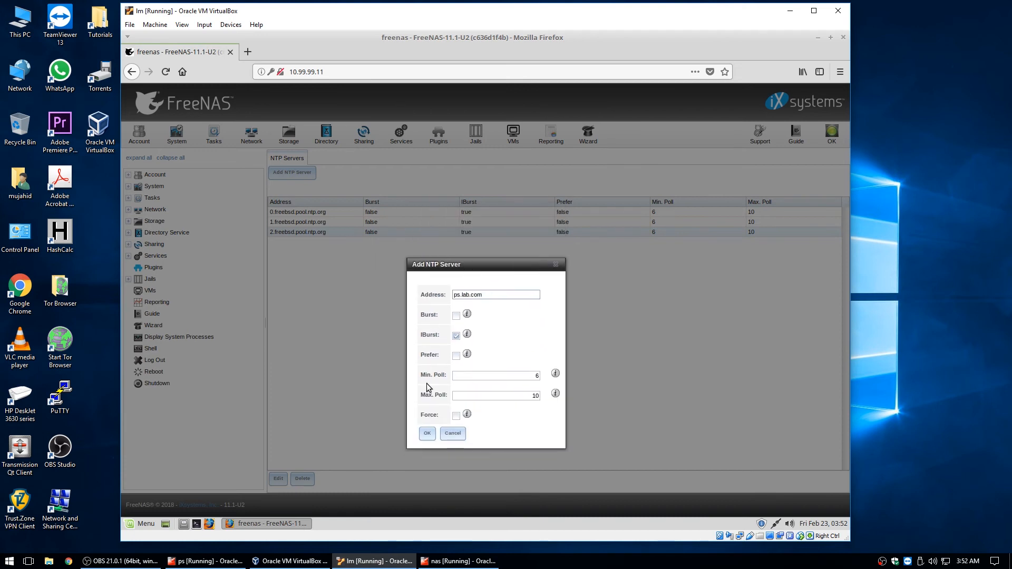
left_click(456, 316)
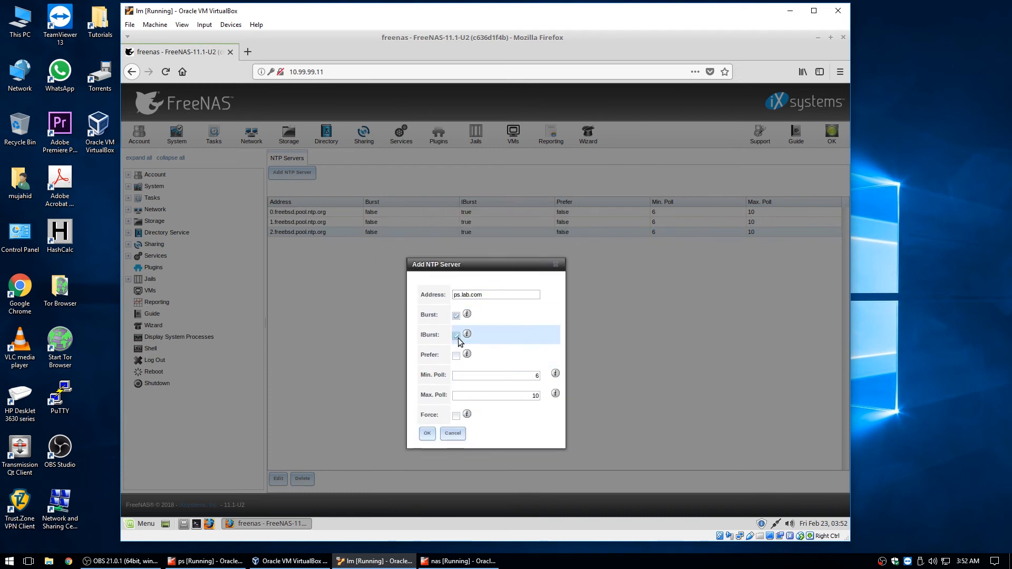
left_click(457, 316)
left_click(456, 336)
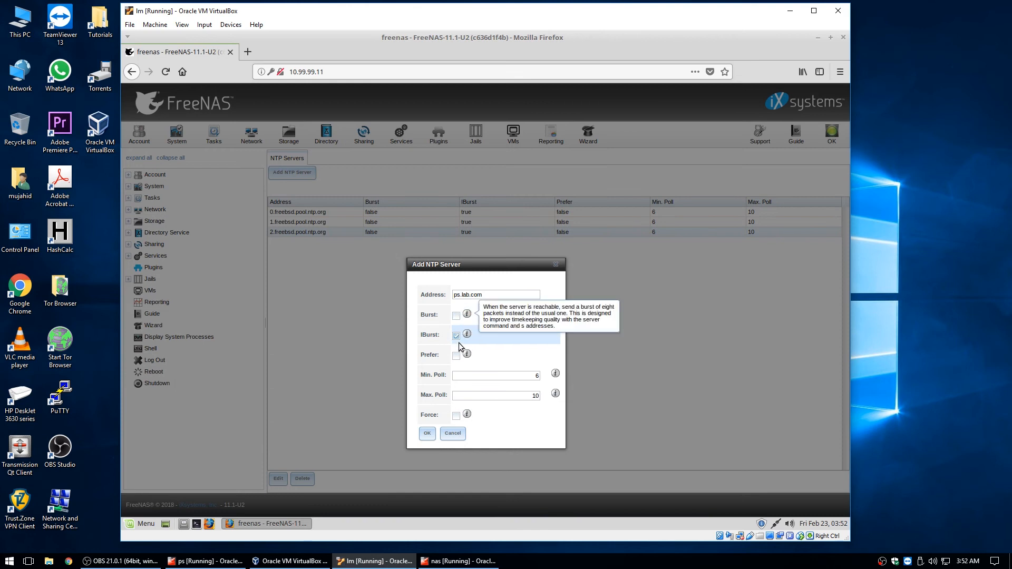
left_click(457, 356)
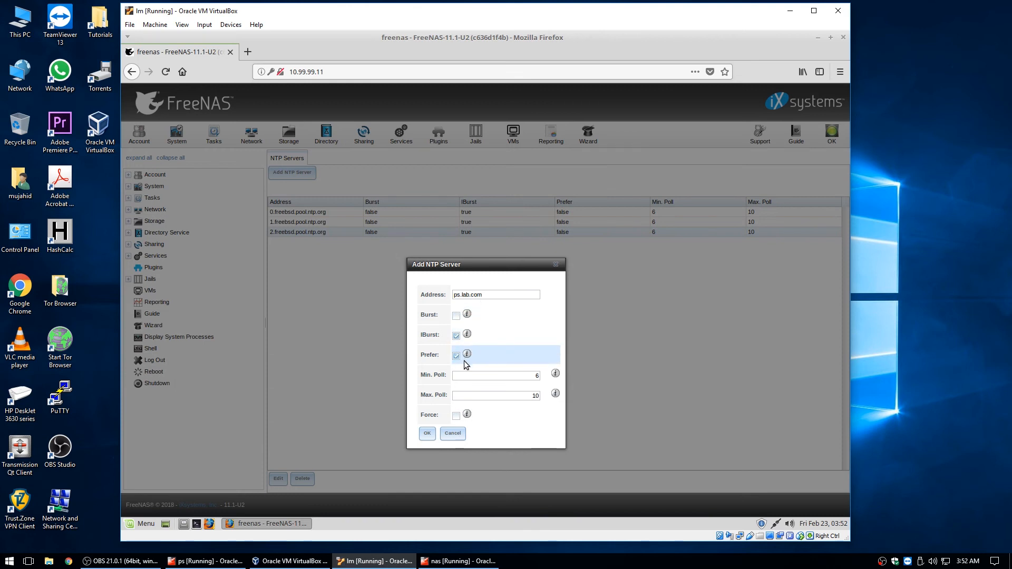
left_click(456, 416)
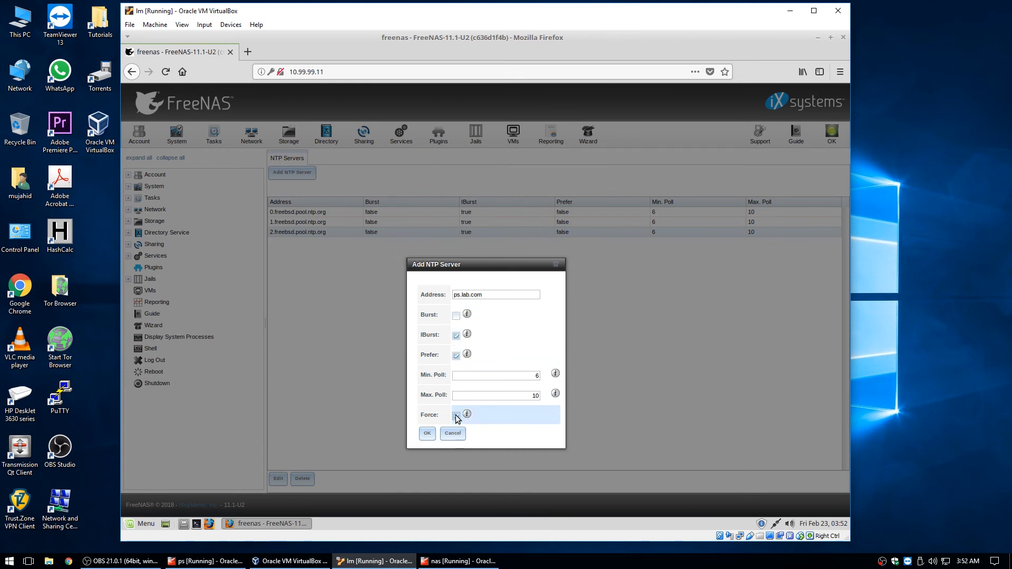
left_click(430, 434)
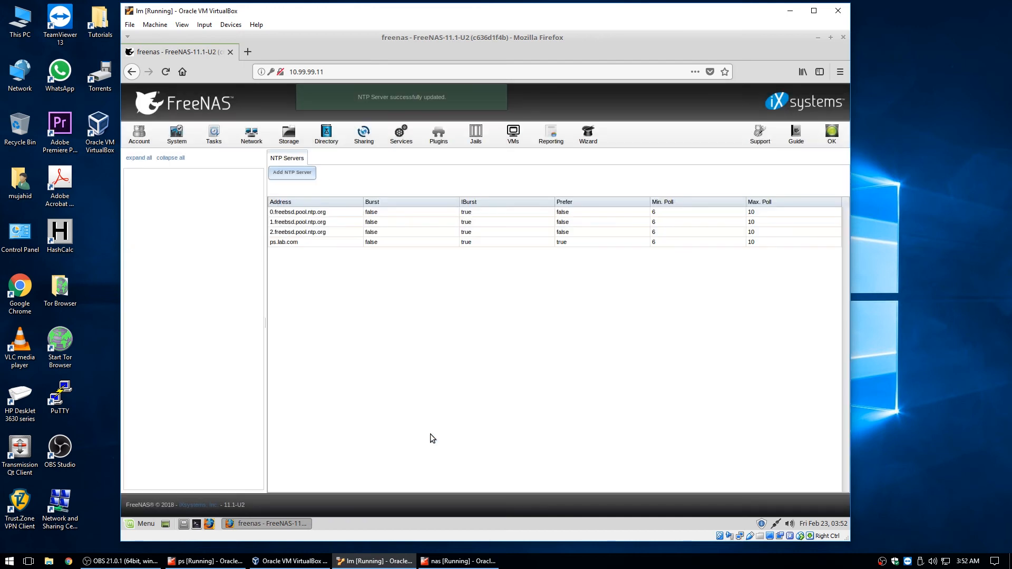
Inspect the 1.freebsd.pool.ntp.org server settings and close them without changes
left_click(546, 213)
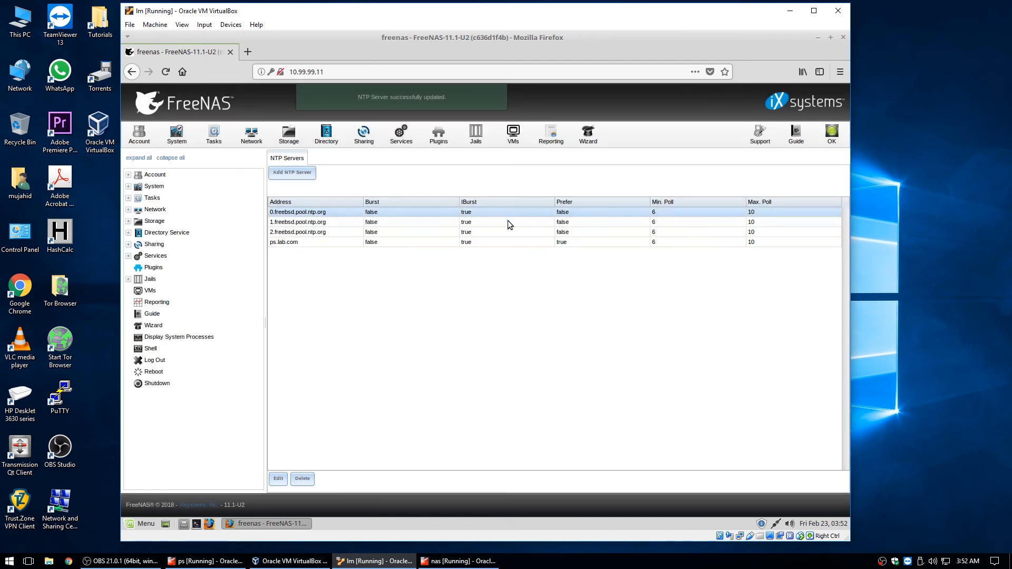
left_click(395, 222)
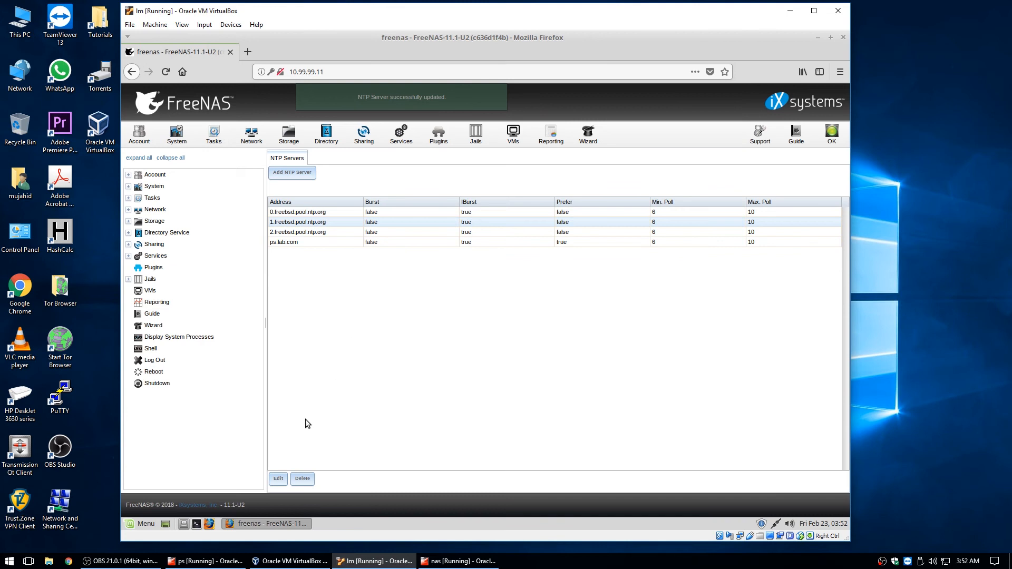
left_click(279, 479)
left_click(451, 384)
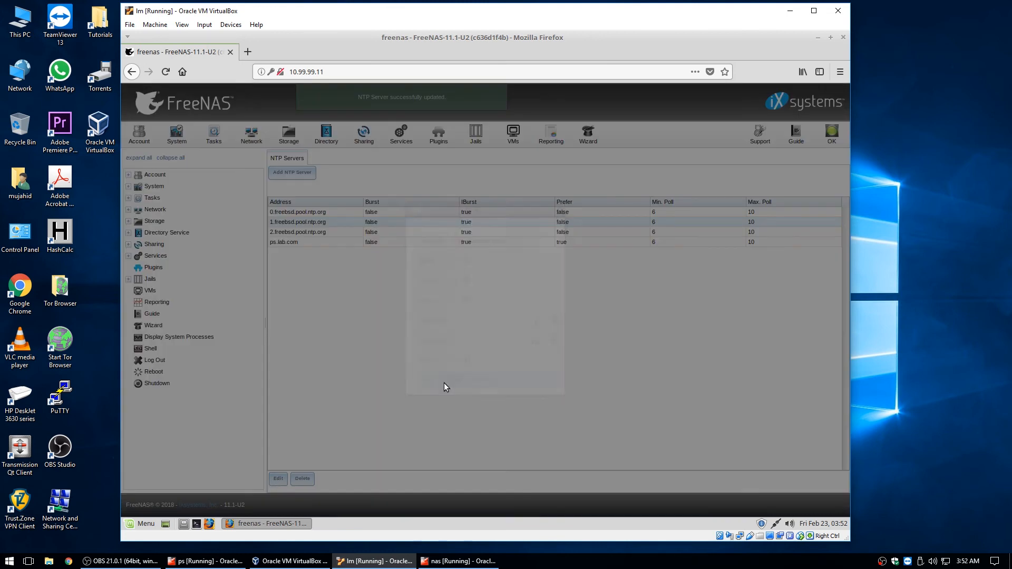
Delete 2.freebsd.pool.ntp.org and 1.freebsd.pool.ntp.org, leaving 0.freebsd.pool.ntp.org and ps.lab.com
left_click(328, 231)
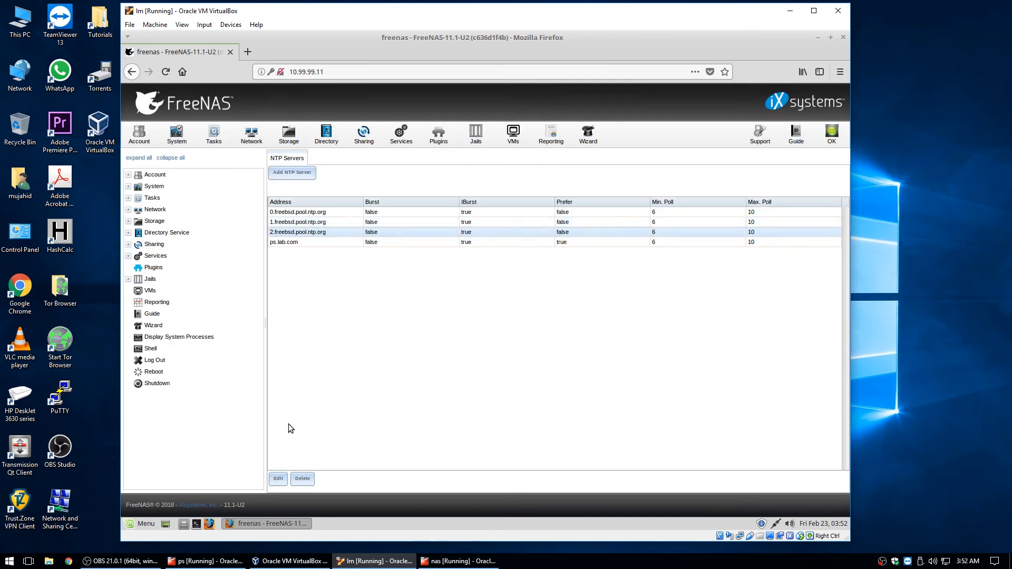
left_click(302, 479)
left_click(414, 314)
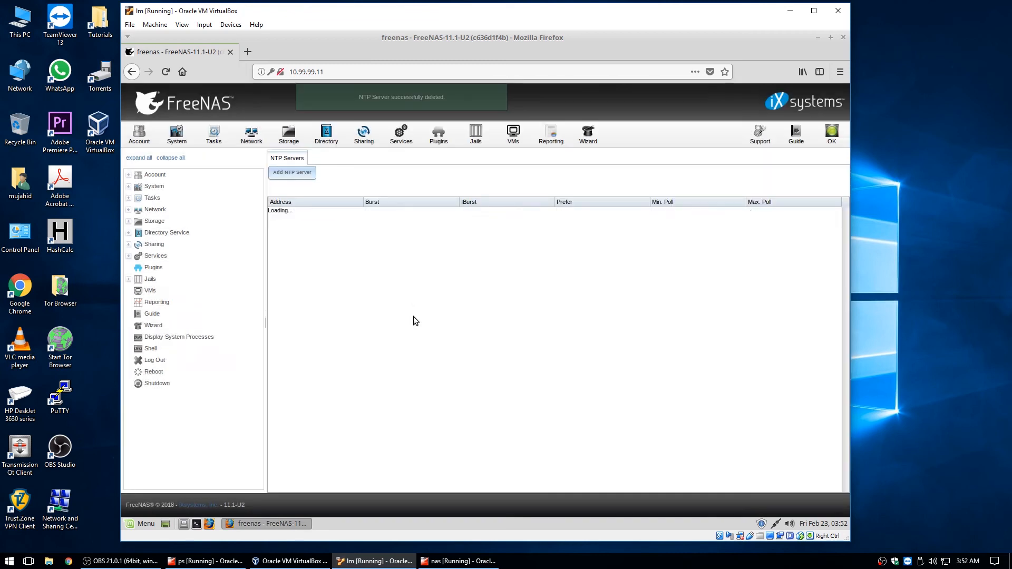
left_click(290, 222)
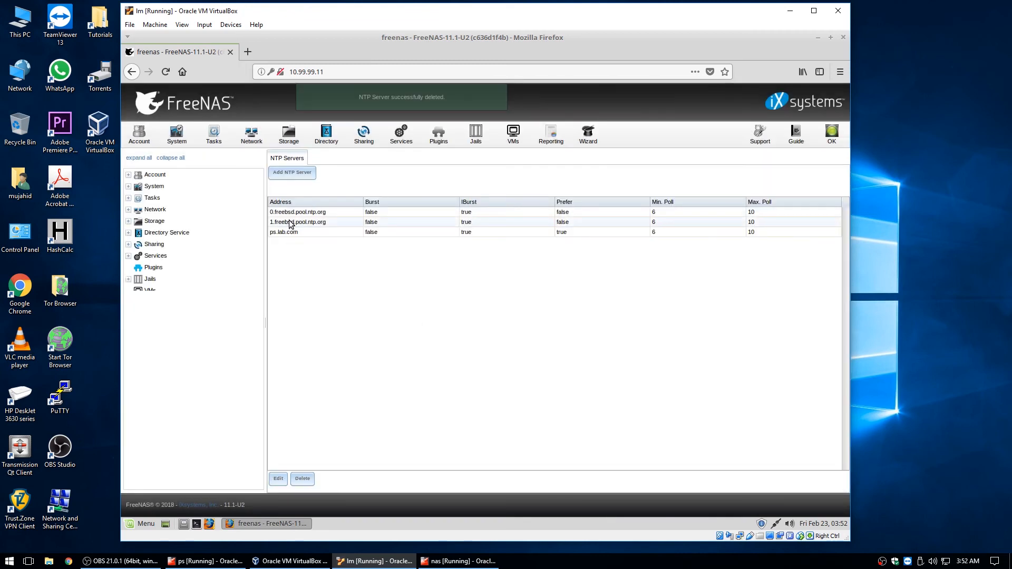
left_click(303, 478)
left_click(417, 314)
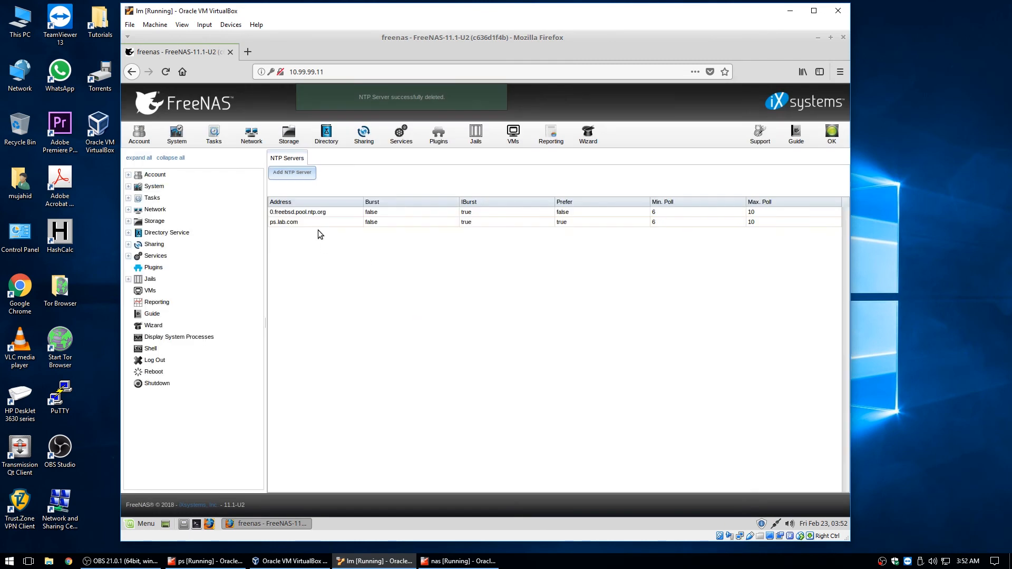
left_click(316, 213)
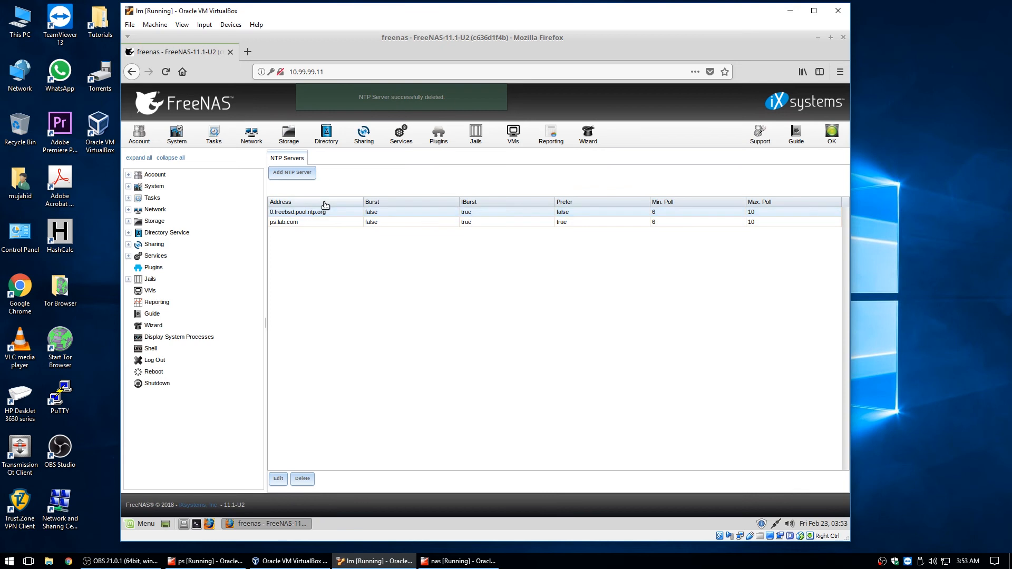
left_click(293, 223)
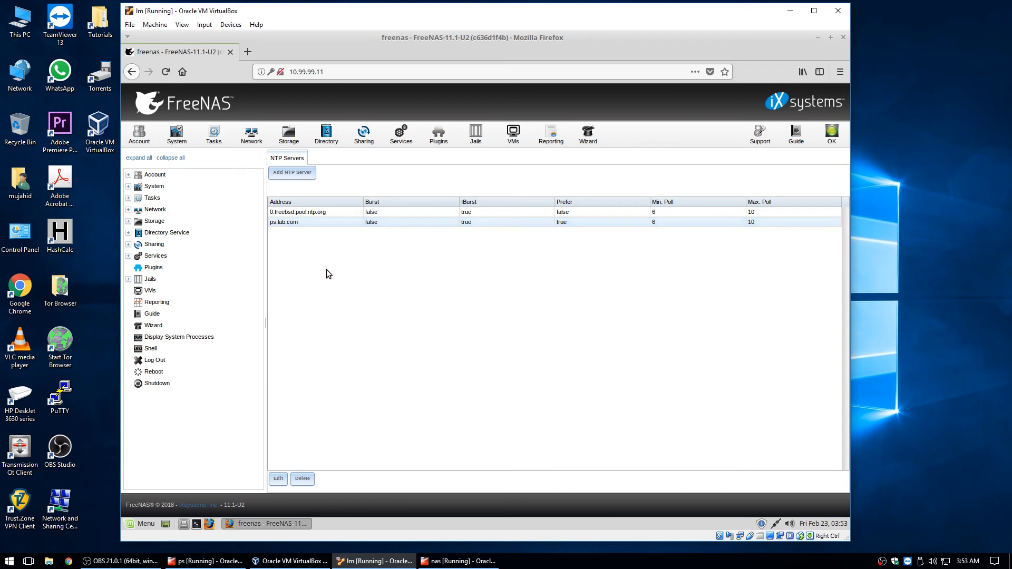
Review the Syslog level options in System General settings, keeping Info
left_click(190, 130)
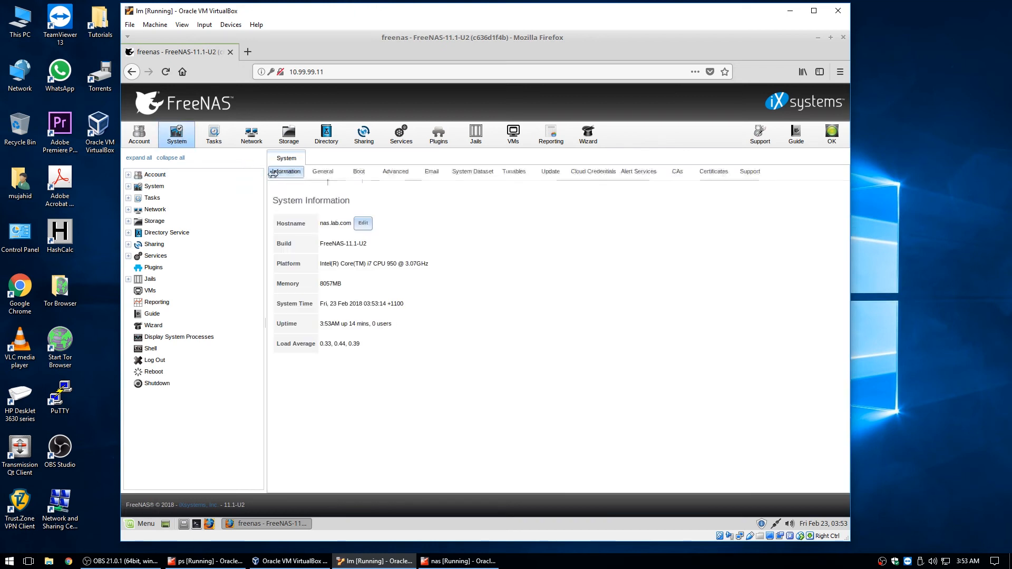
left_click(323, 171)
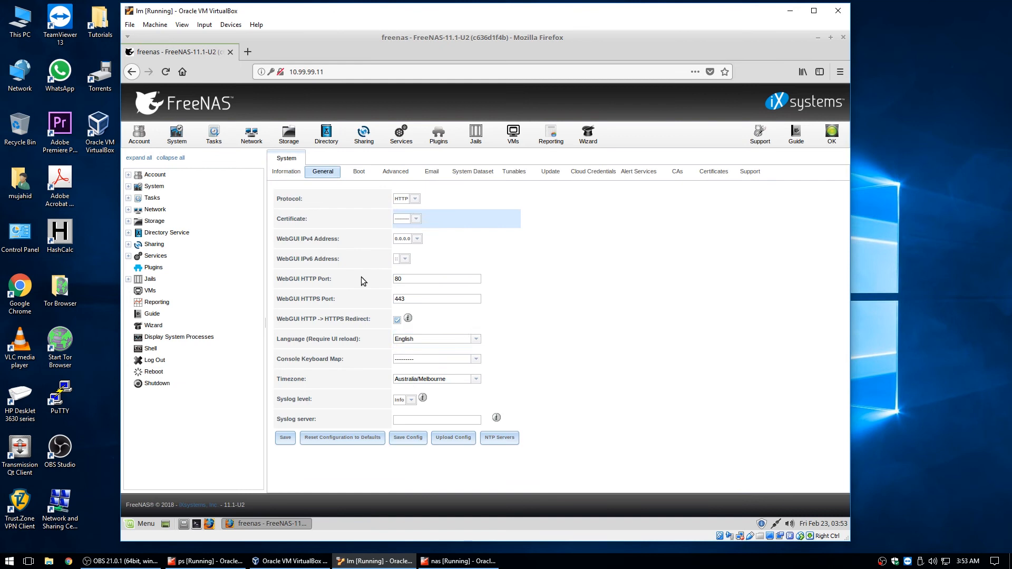
left_click(404, 399)
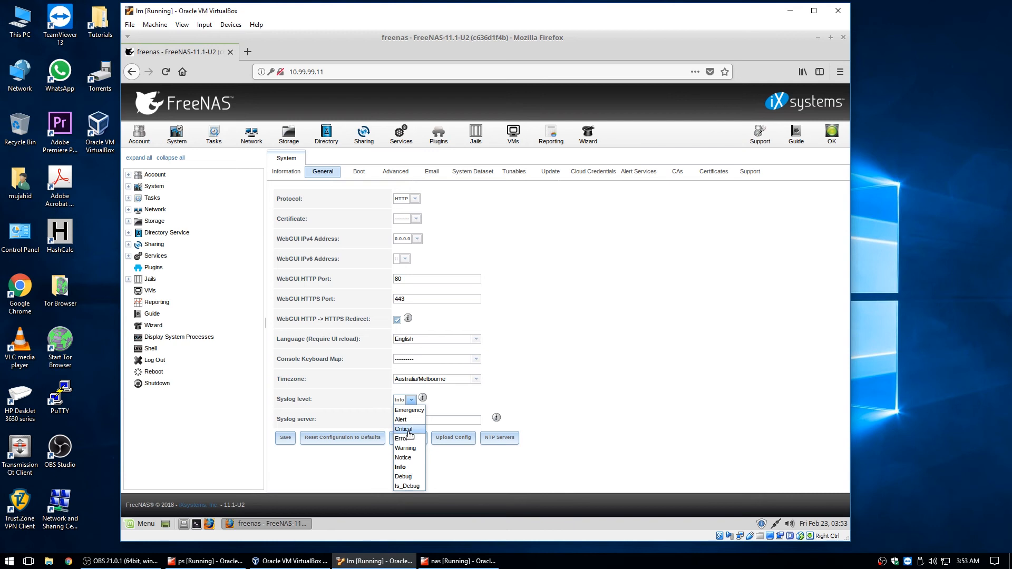
left_click(406, 468)
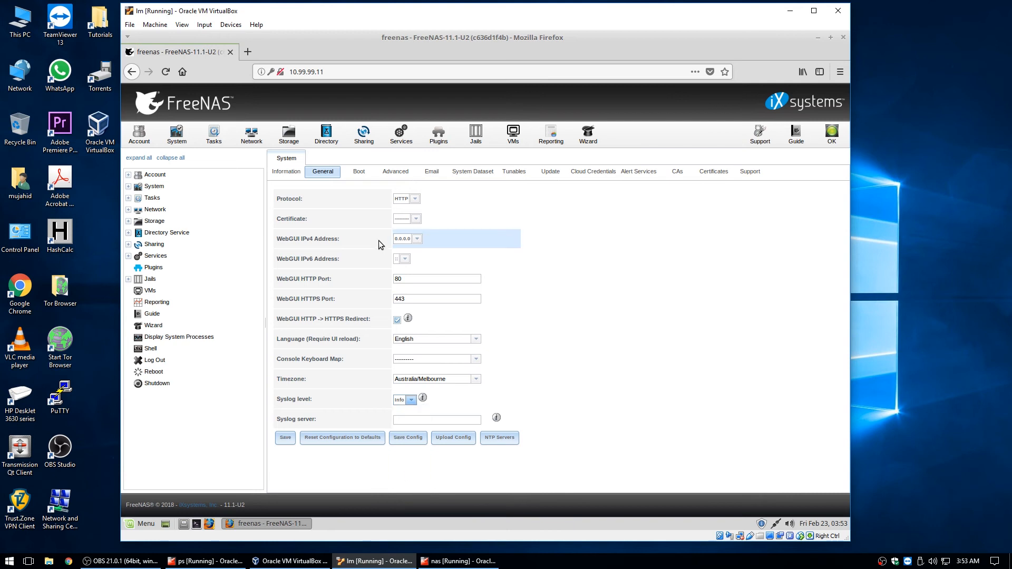
View the freenas-boot pool status and select the ada0p2 device
left_click(358, 170)
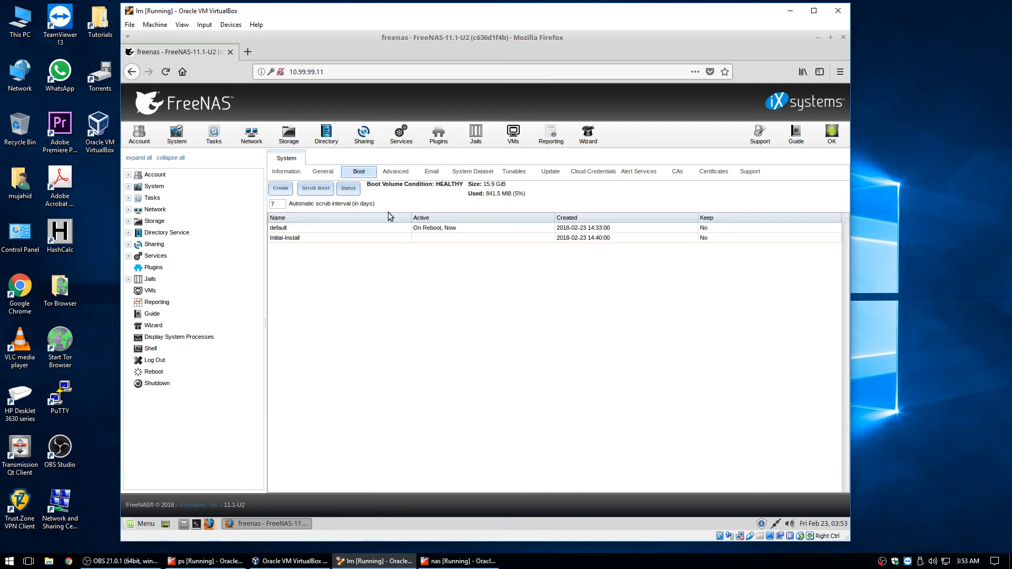
left_click(347, 189)
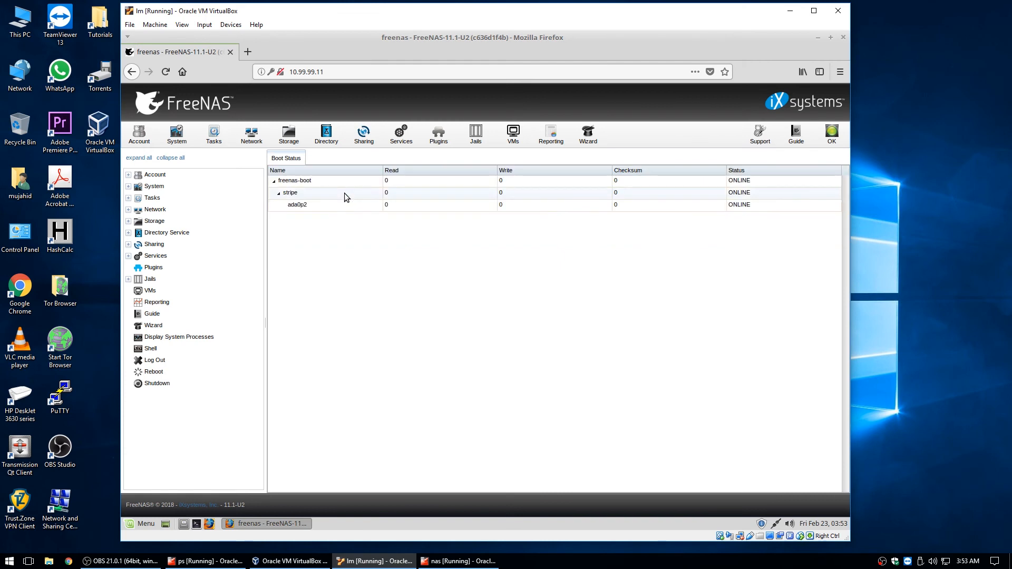
left_click(322, 210)
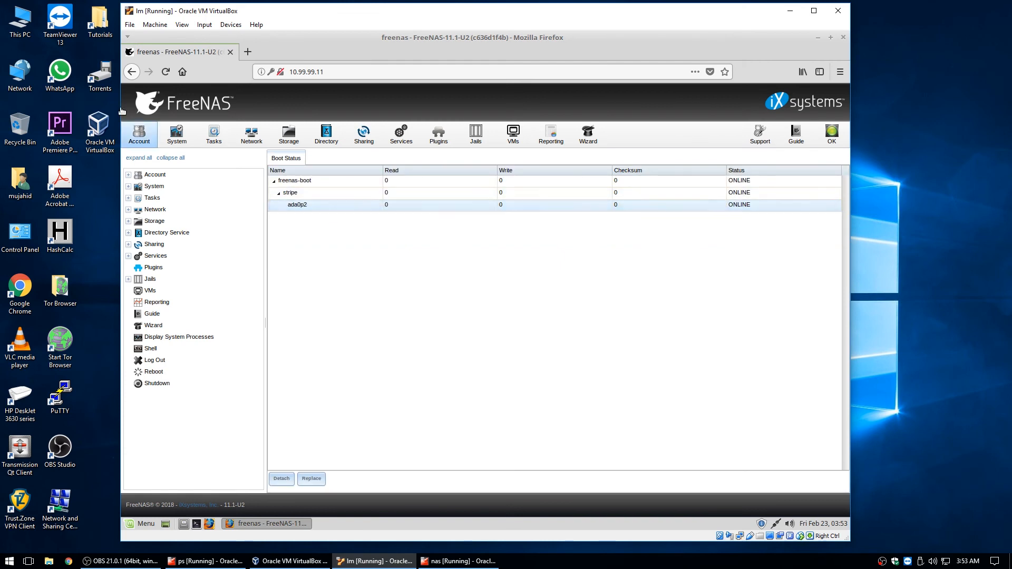
left_click(177, 135)
Enable 'Show console messages in the footer' and 'Use FQDN for logging' in Advanced settings, and save
left_click(432, 172)
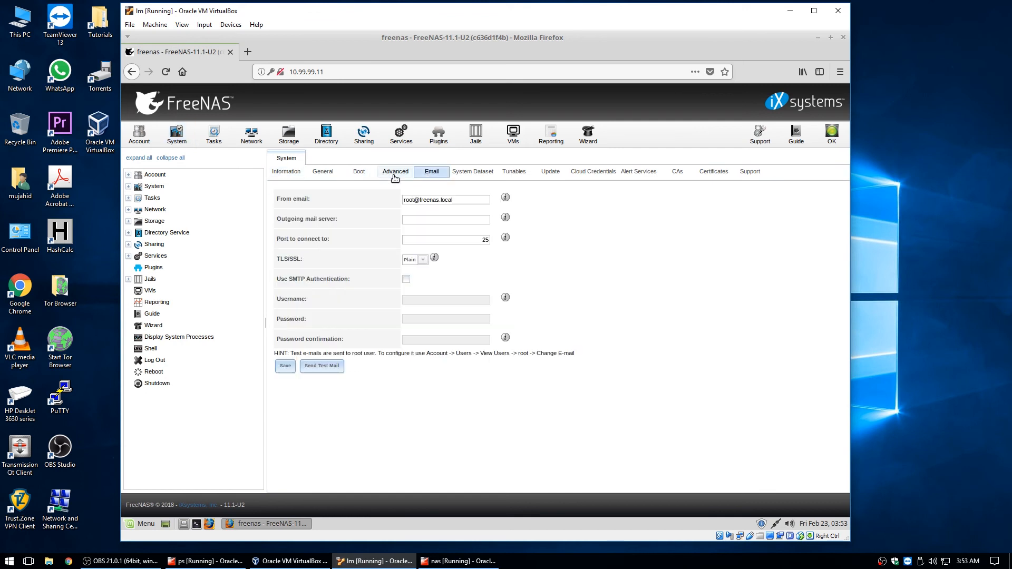
left_click(394, 173)
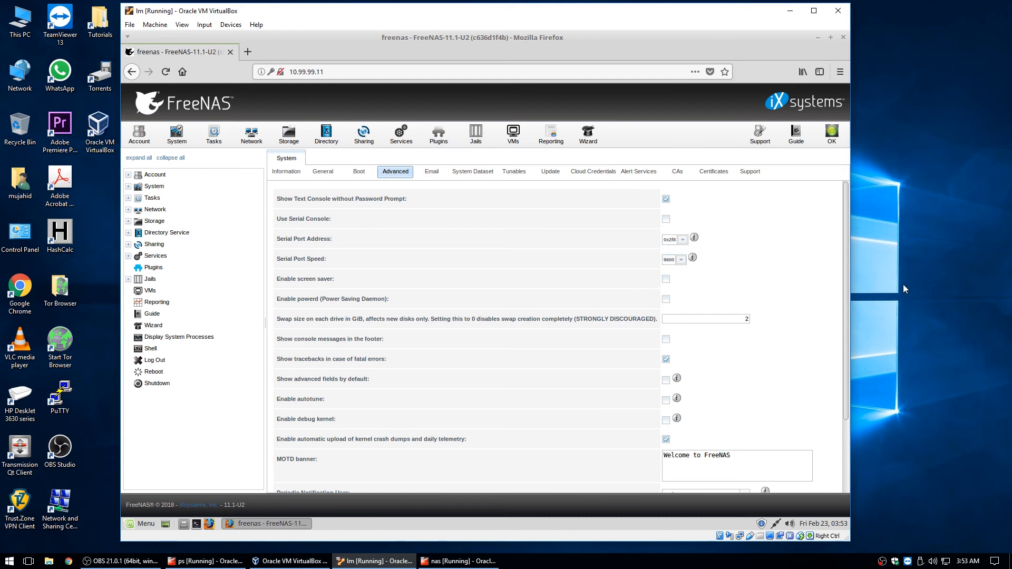
left_click_drag(846, 284, 853, 349)
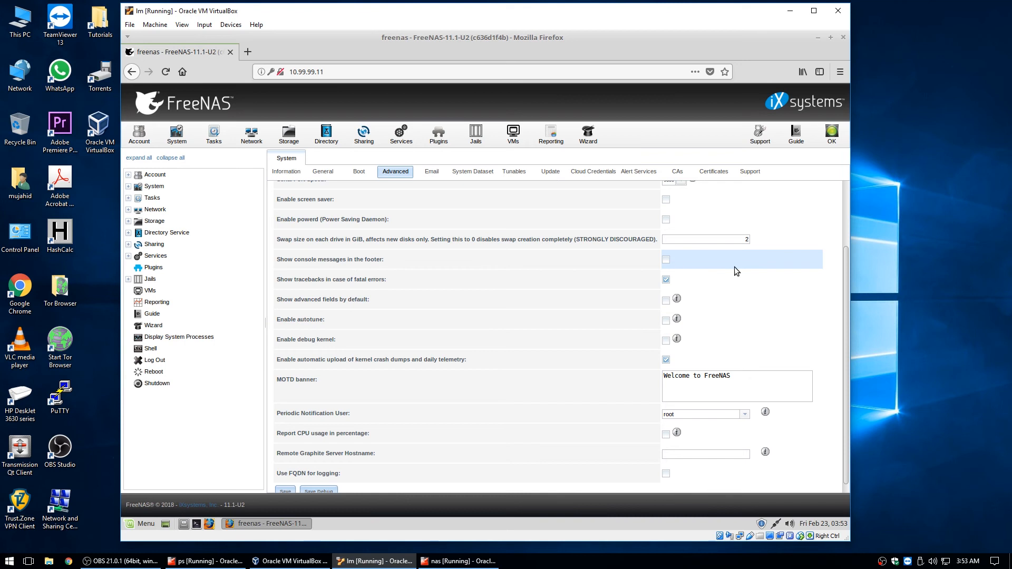
left_click(666, 260)
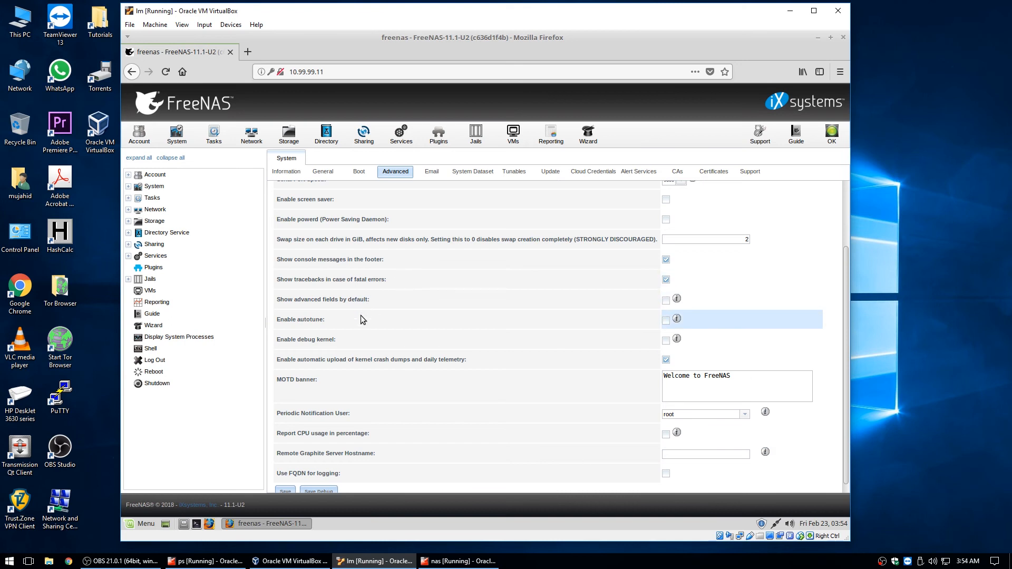
scroll(360, 314, "down", 1)
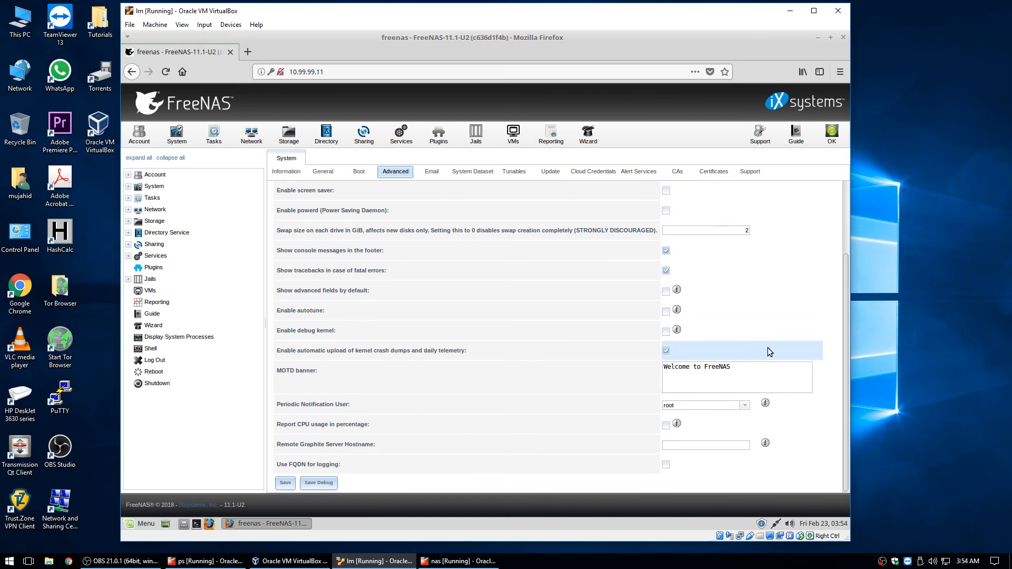
left_click_drag(741, 369, 632, 359)
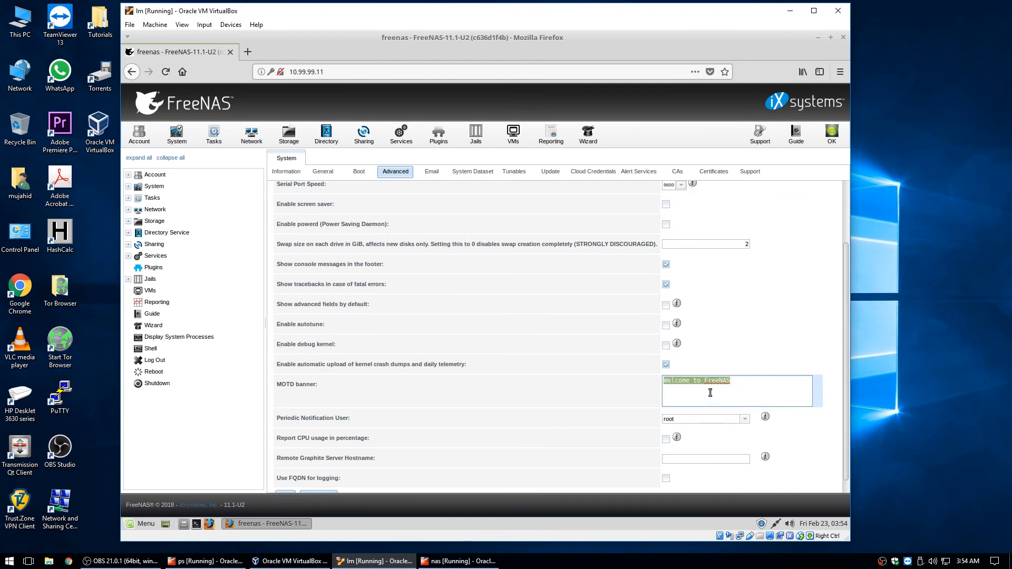
left_click(708, 393)
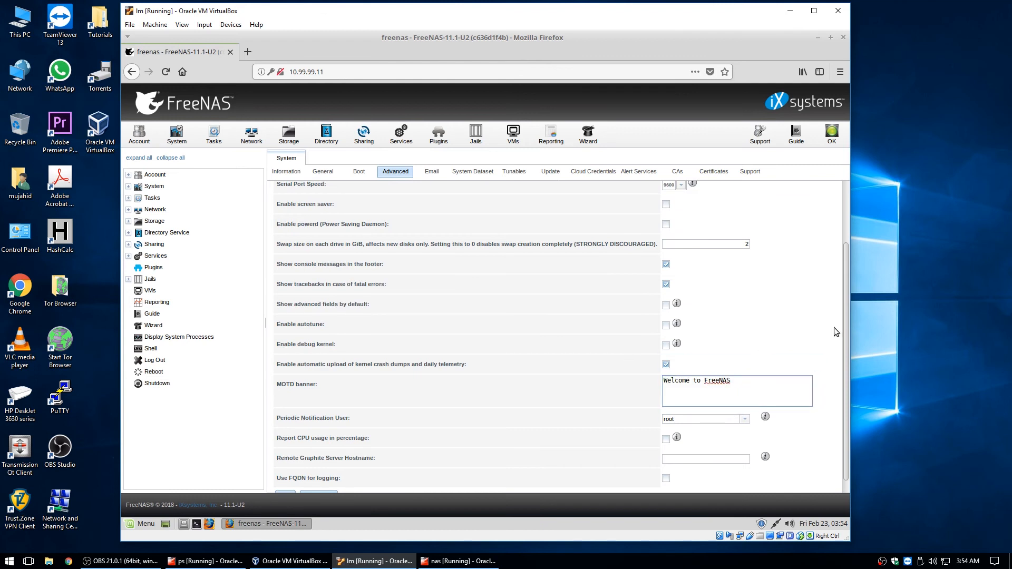
scroll(845, 318, "down", 1)
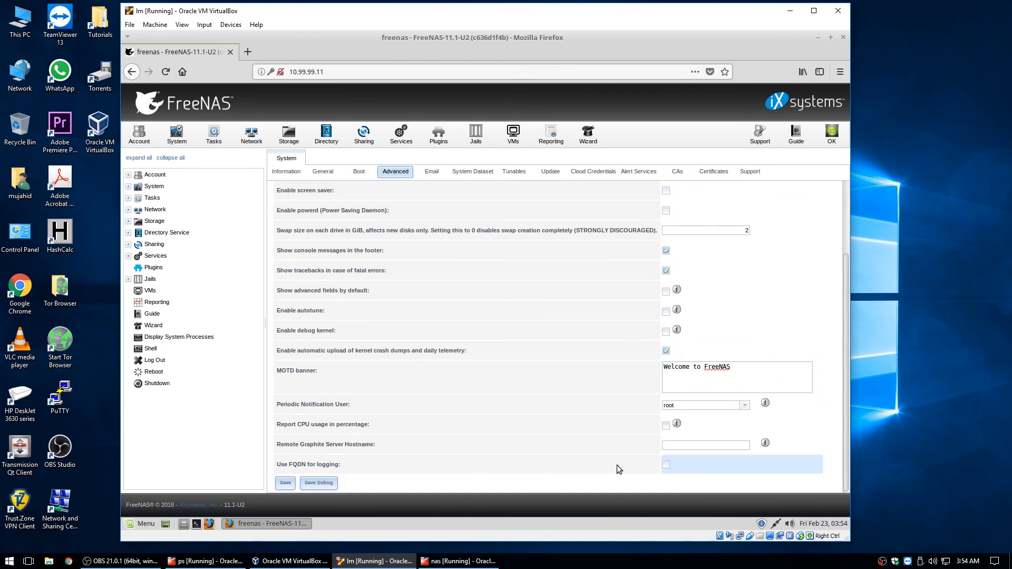
left_click(665, 465)
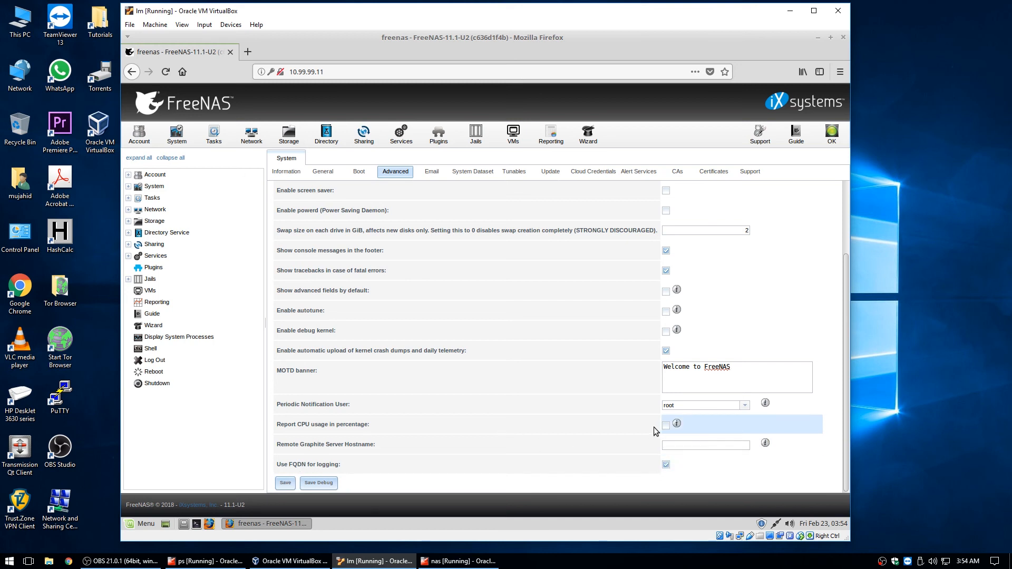
left_click(287, 483)
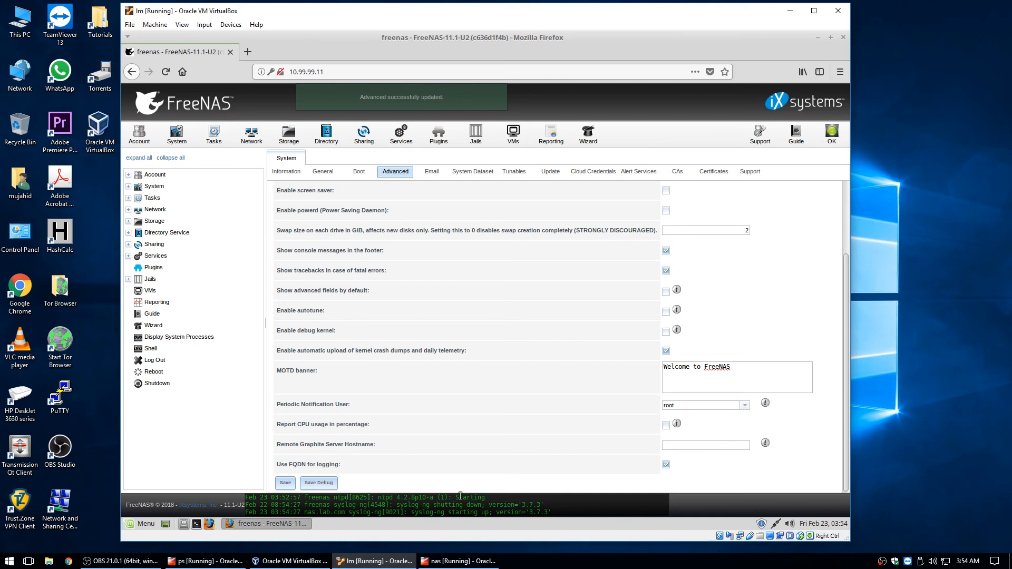
left_click(432, 171)
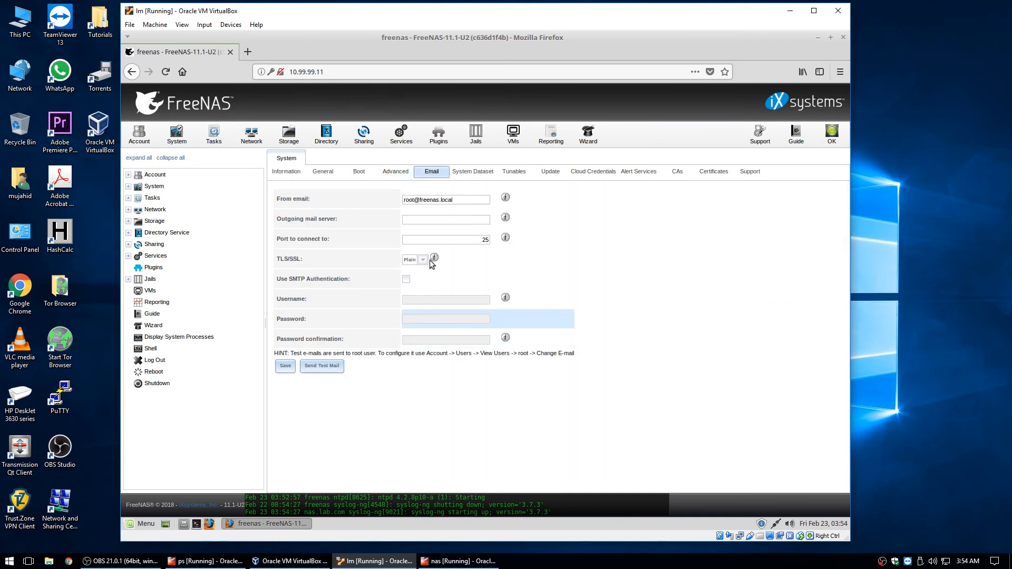
left_click_drag(455, 201, 398, 195)
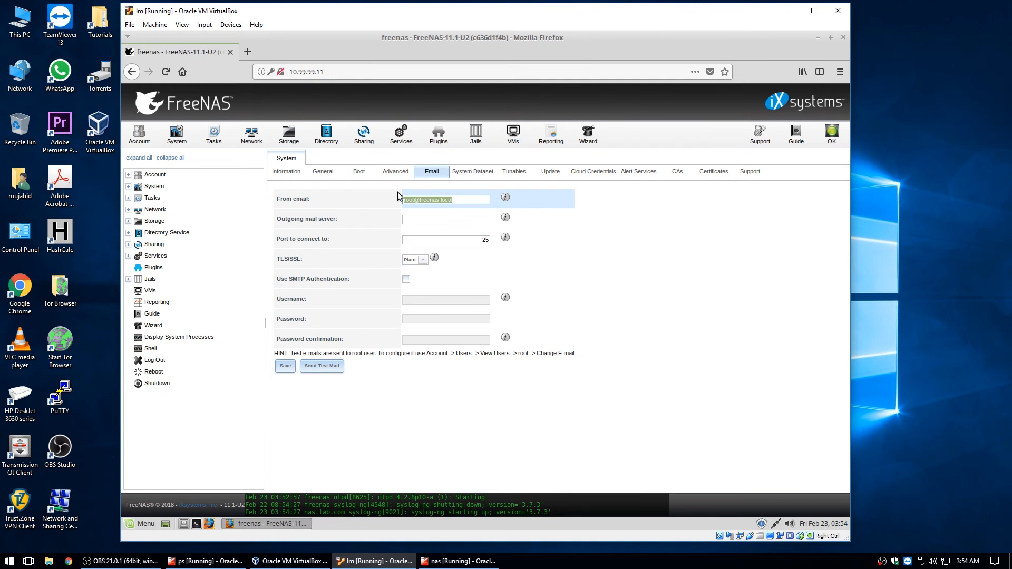
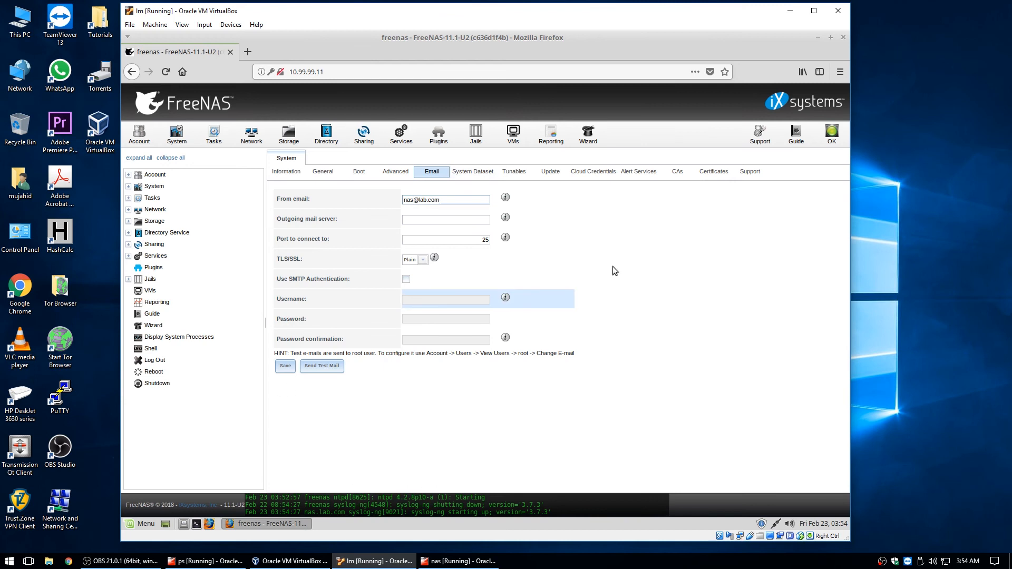
left_click(481, 172)
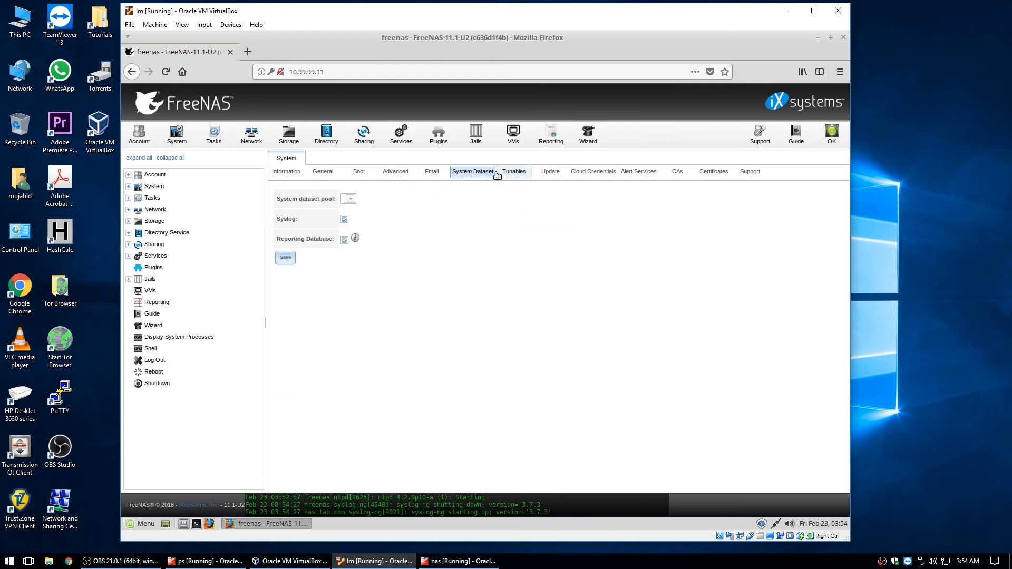
List the available update trains next to FreeNAS-11-STABLE on the Update page
left_click(516, 173)
left_click(544, 175)
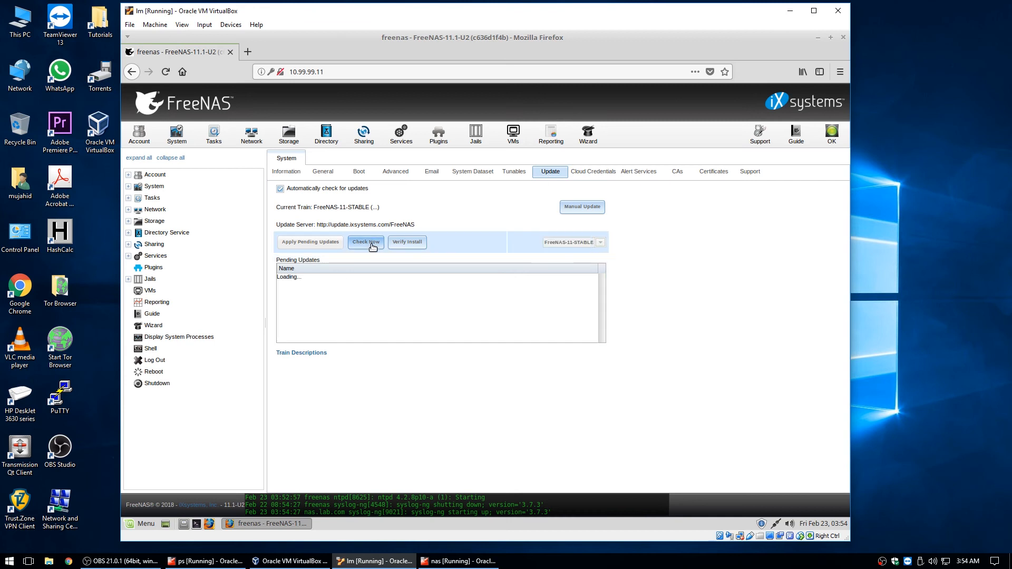
left_click(600, 242)
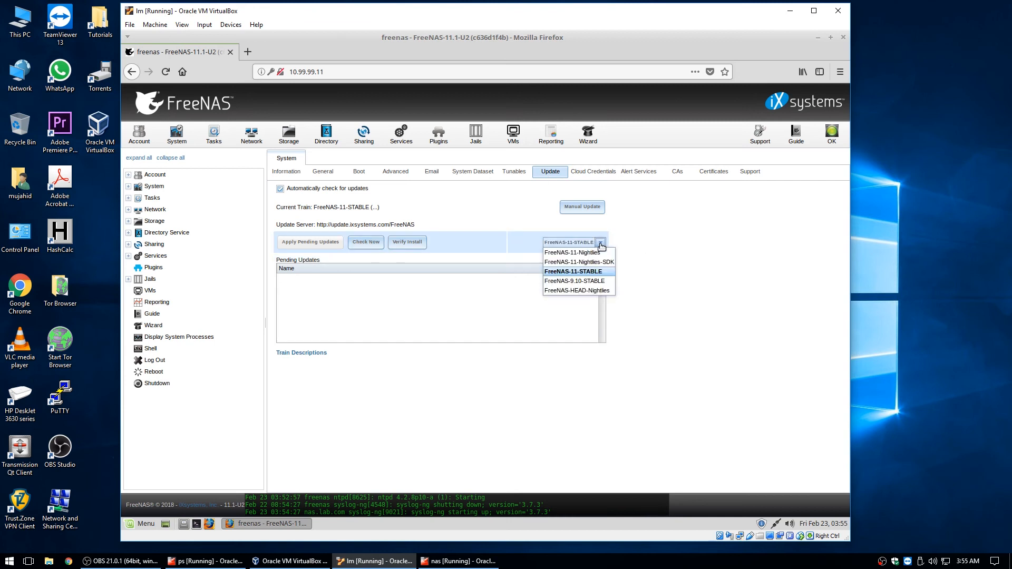
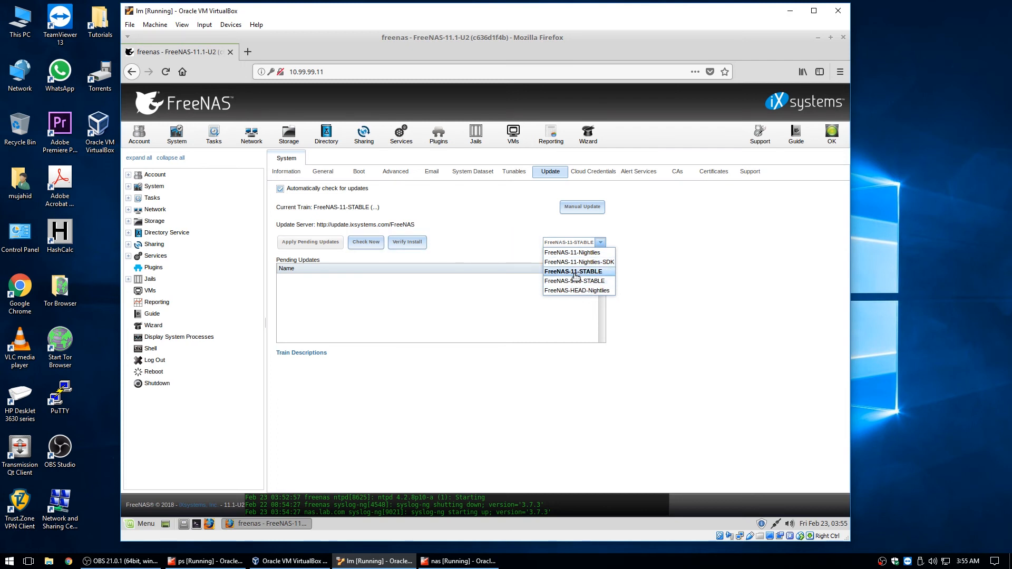
Check for updates on the FreeNAS-11-STABLE train, confirm none exist, then view Cloud Credentials
left_click(573, 276)
left_click(366, 243)
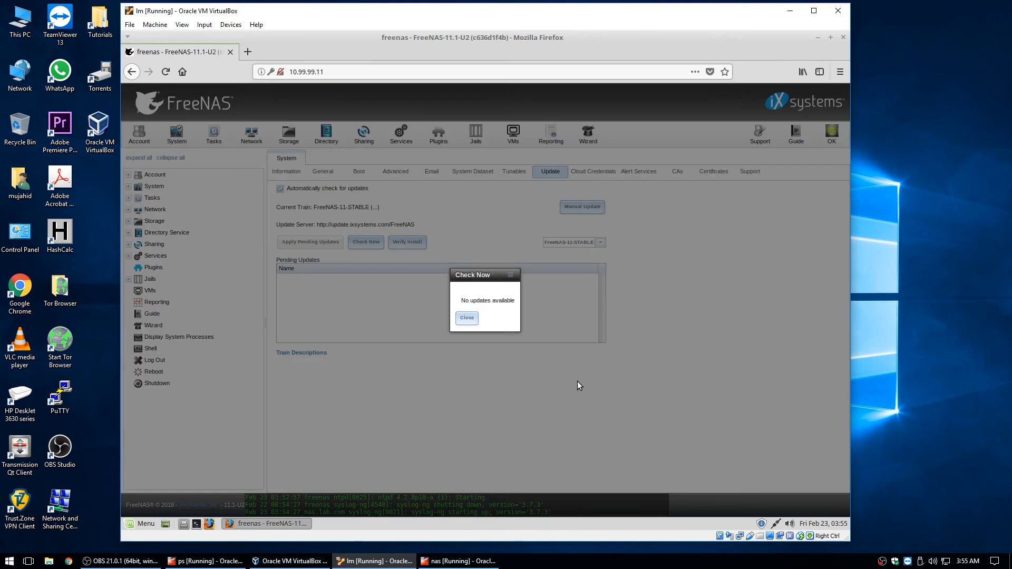
left_click(470, 320)
left_click(593, 171)
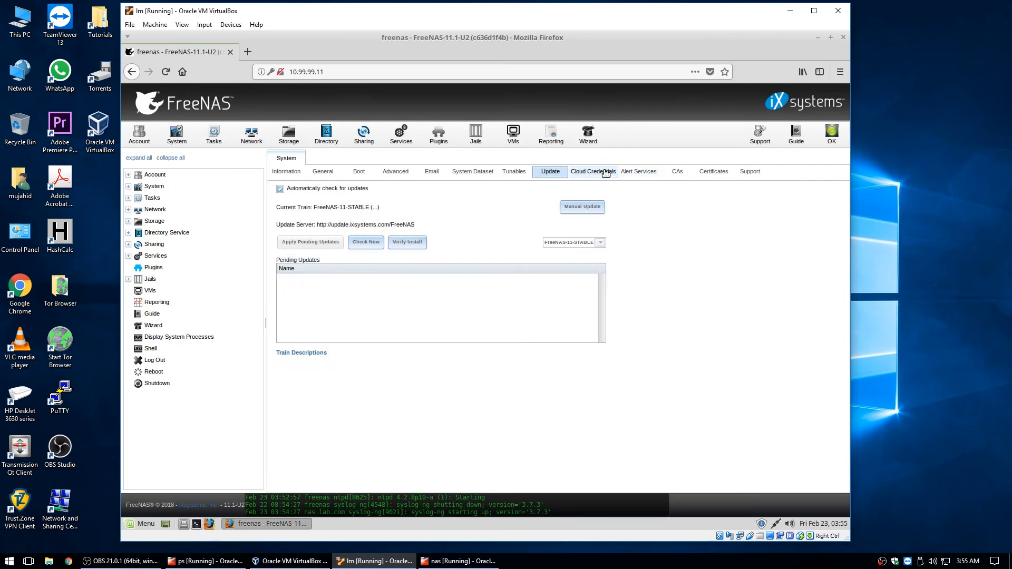
Browse Alert Services, CAs, Certificates, Support, Account and Tasks, ending on Network Global Configuration
left_click(639, 172)
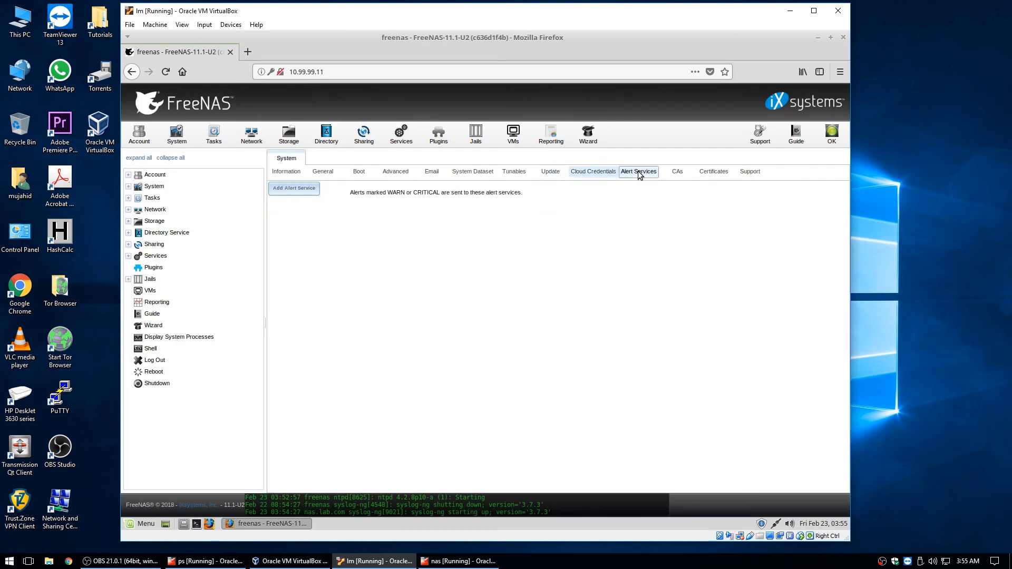
left_click(677, 172)
left_click(713, 173)
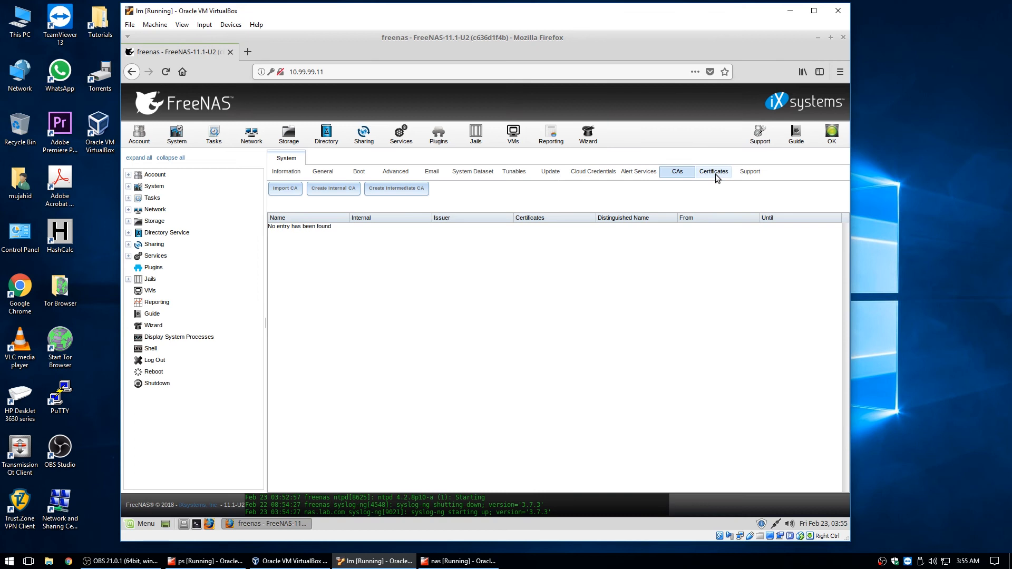
left_click(748, 174)
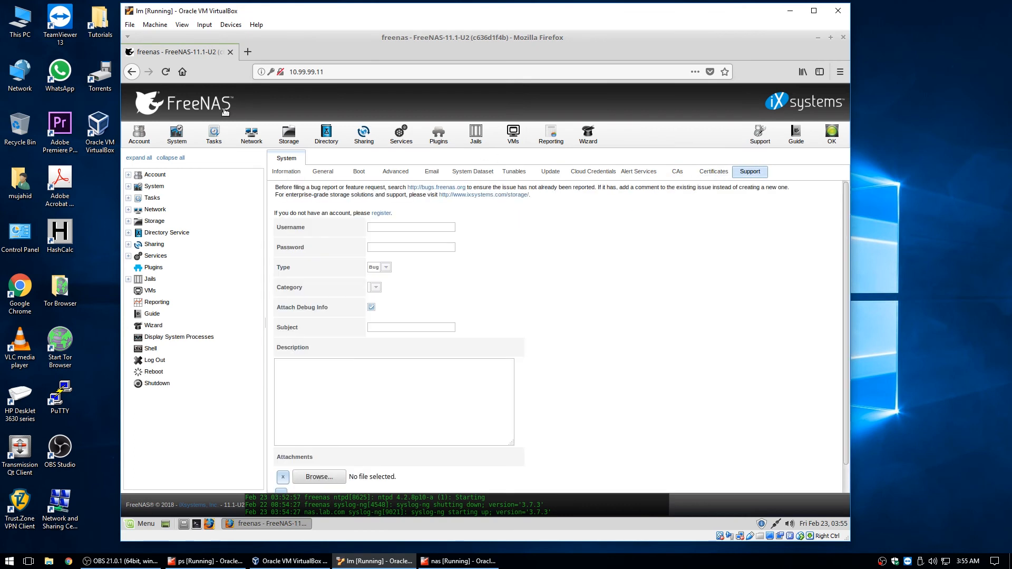
left_click(139, 134)
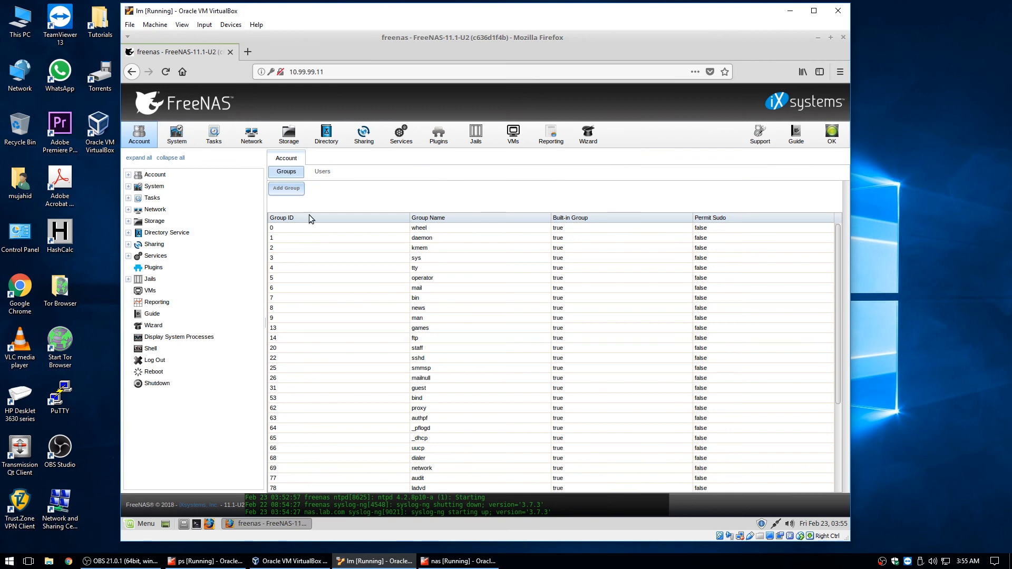
left_click(227, 140)
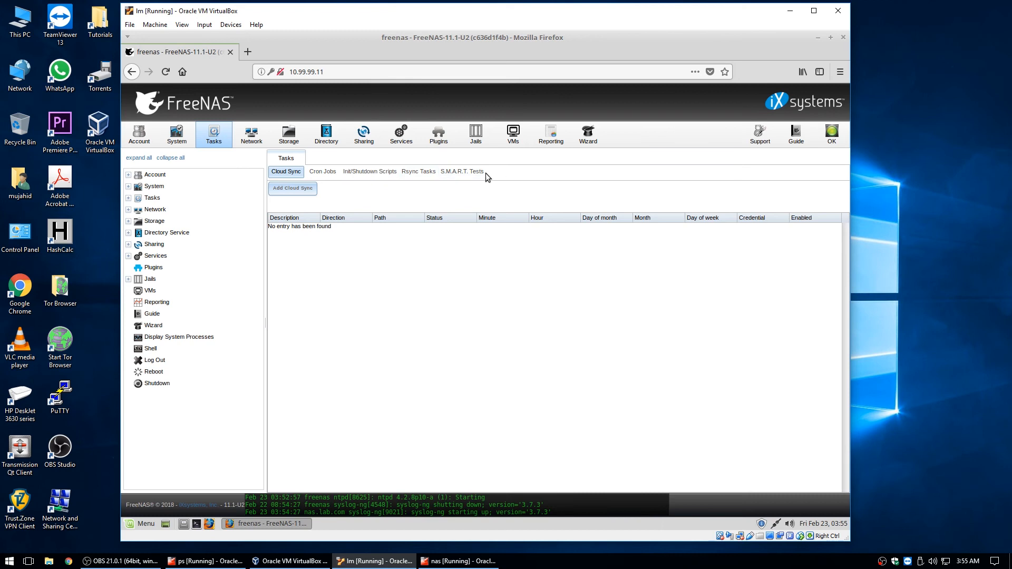
left_click(250, 136)
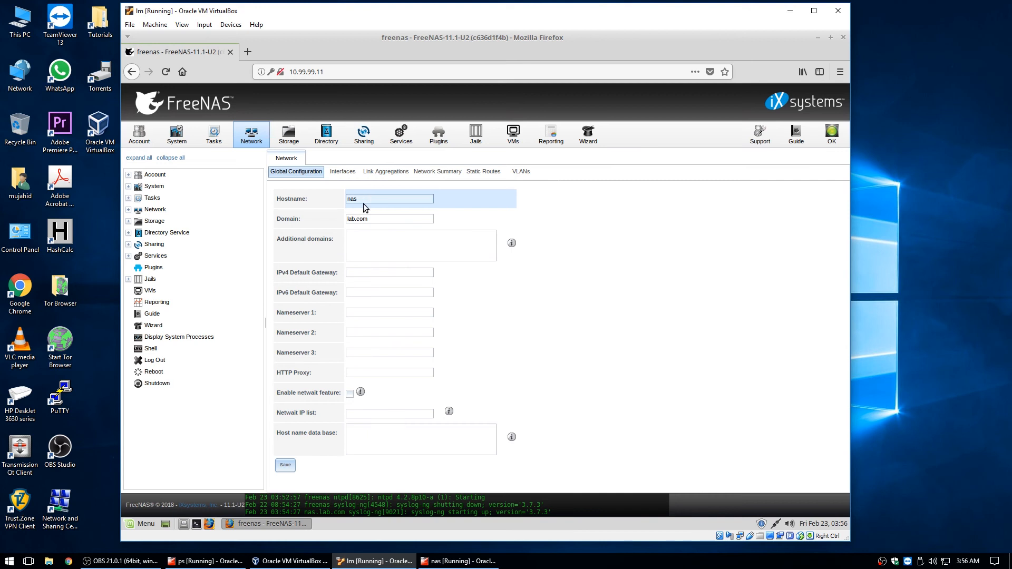
Set both the IPv4 default gateway and Nameserver 1 to 10.99.99.1 and save
left_click(350, 272)
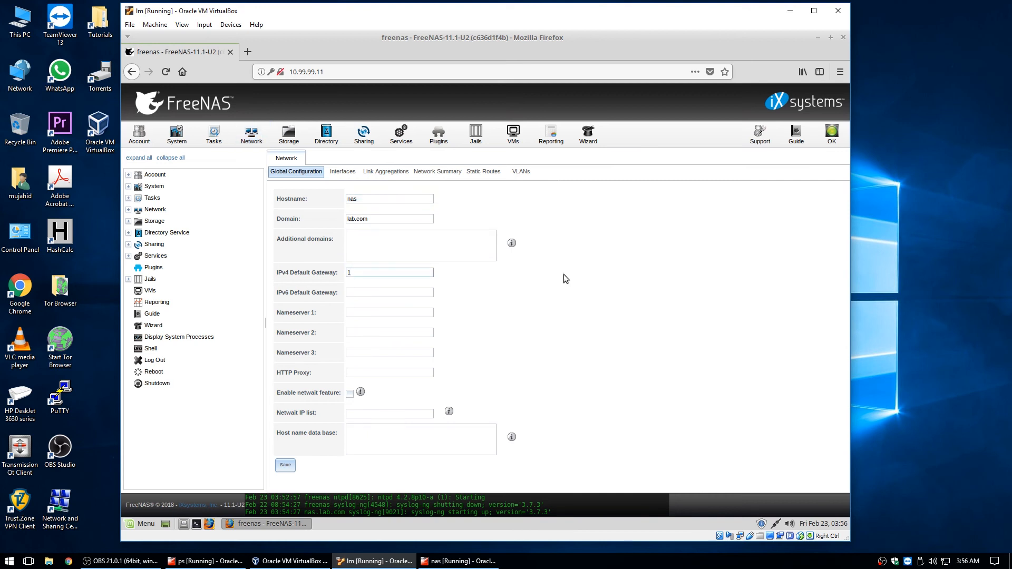
type("10.8")
type("99")
left_click(369, 313)
left_click(363, 272)
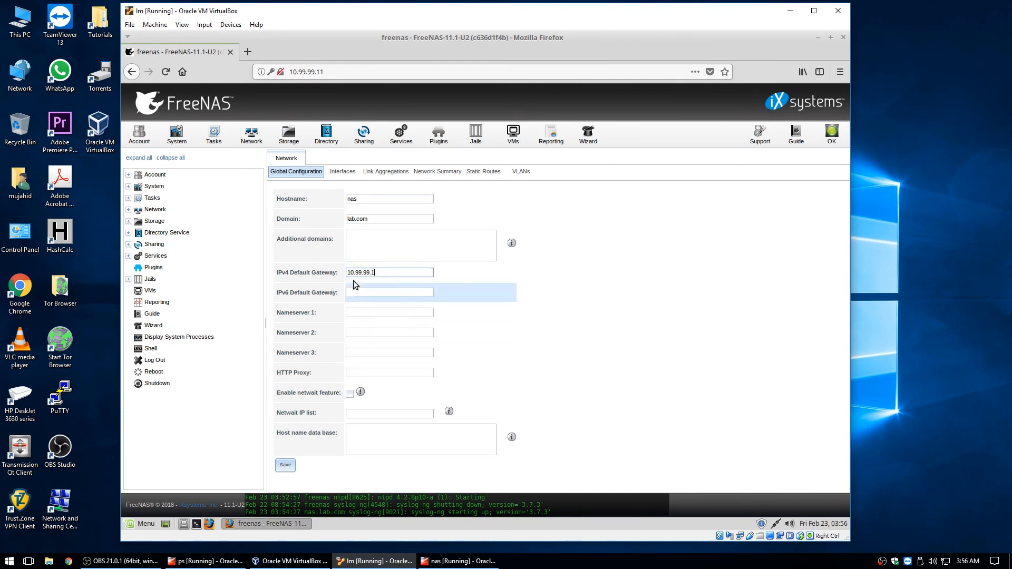
left_click_drag(374, 272, 342, 271)
key("ctrl+c")
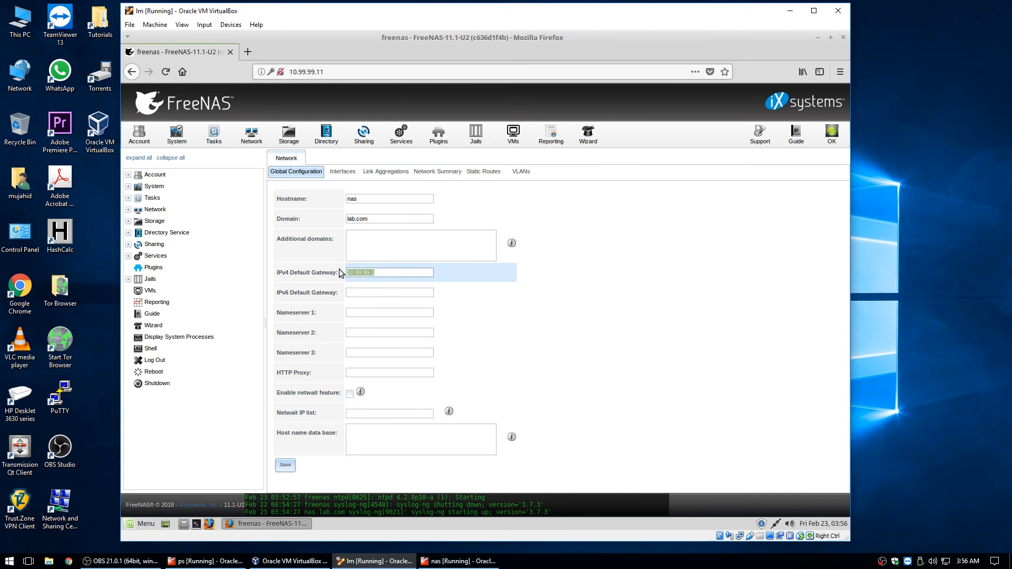
left_click(356, 313)
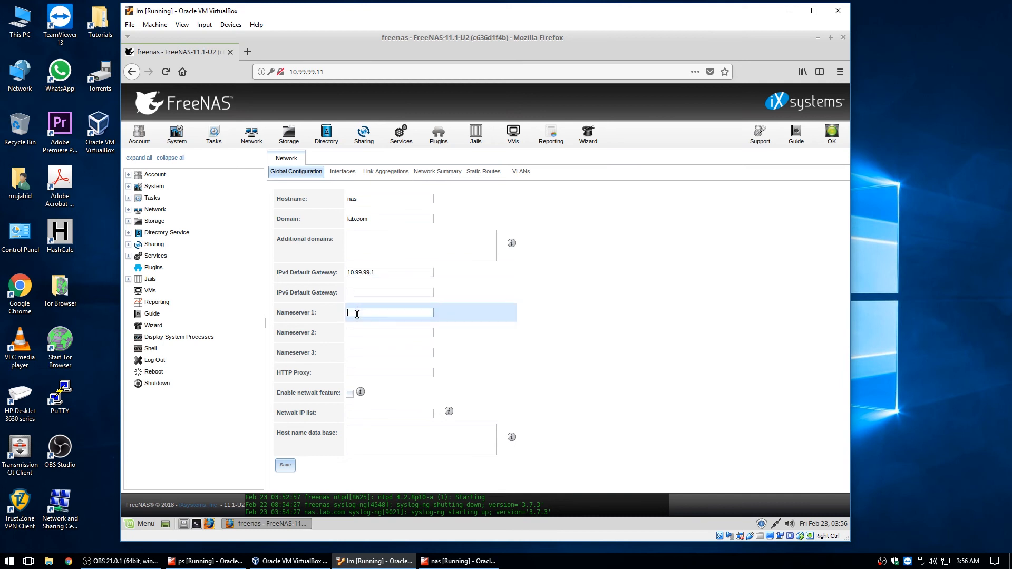
key("ctrl+v")
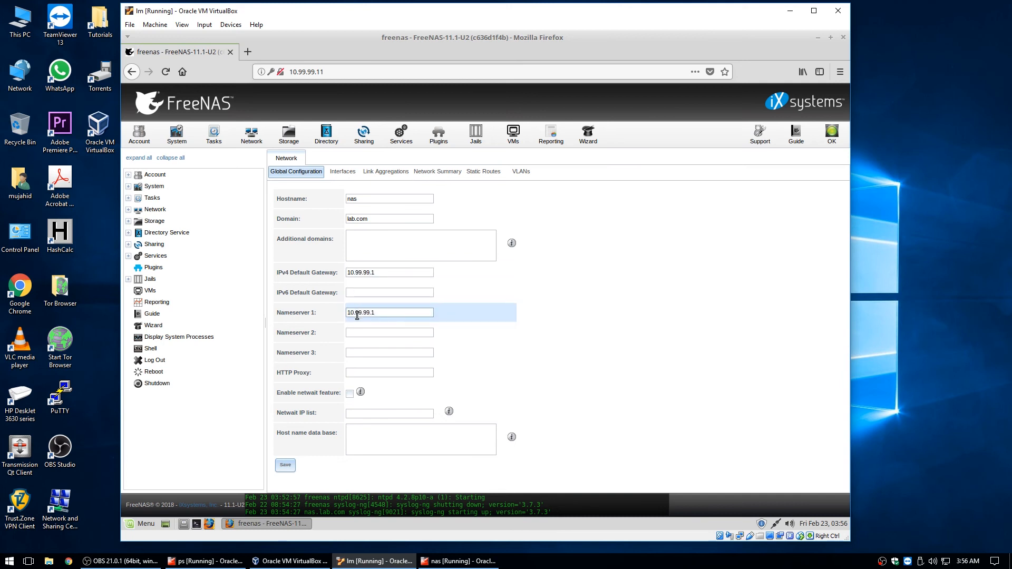
left_click(283, 467)
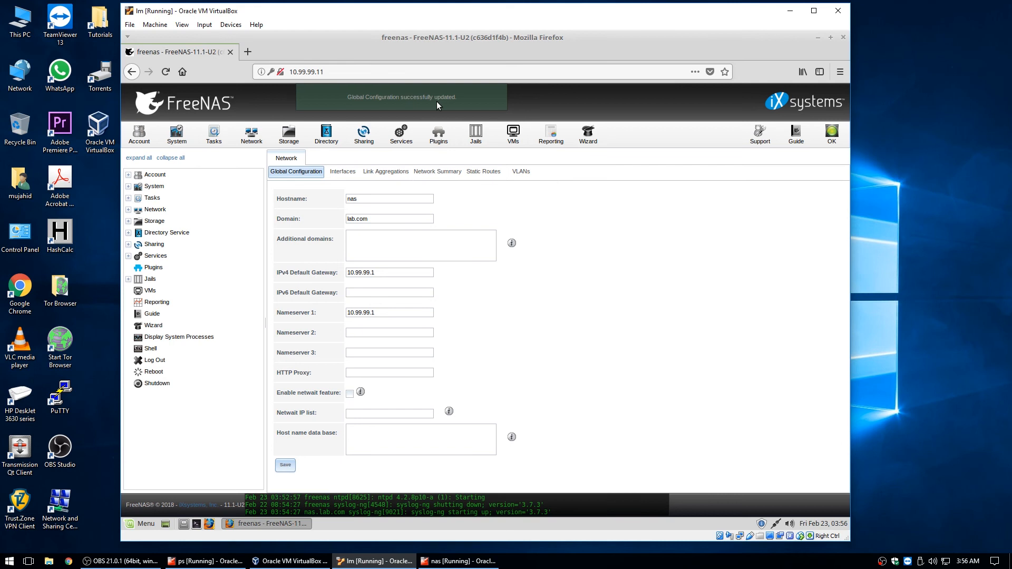
left_click(340, 172)
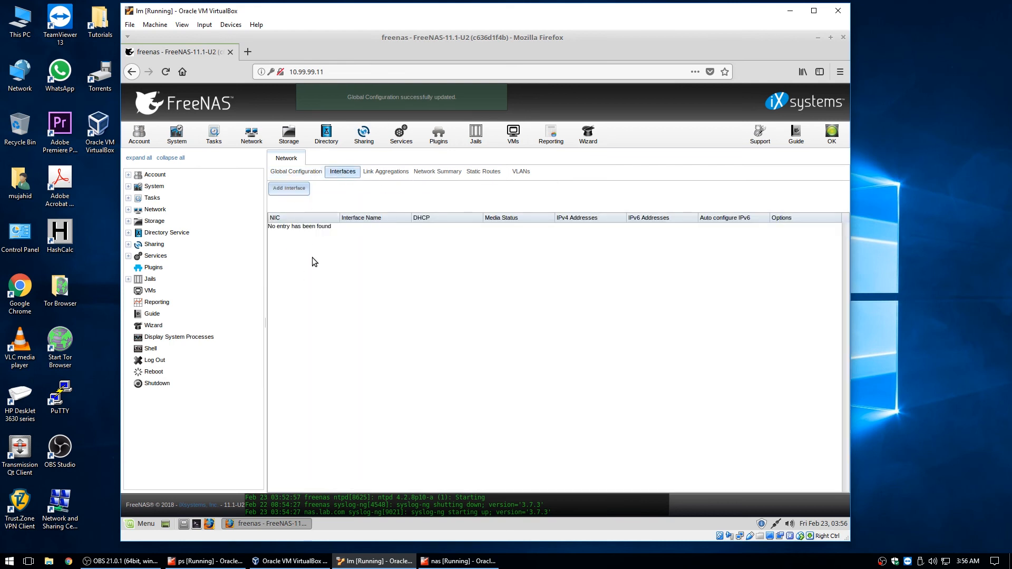
left_click(421, 172)
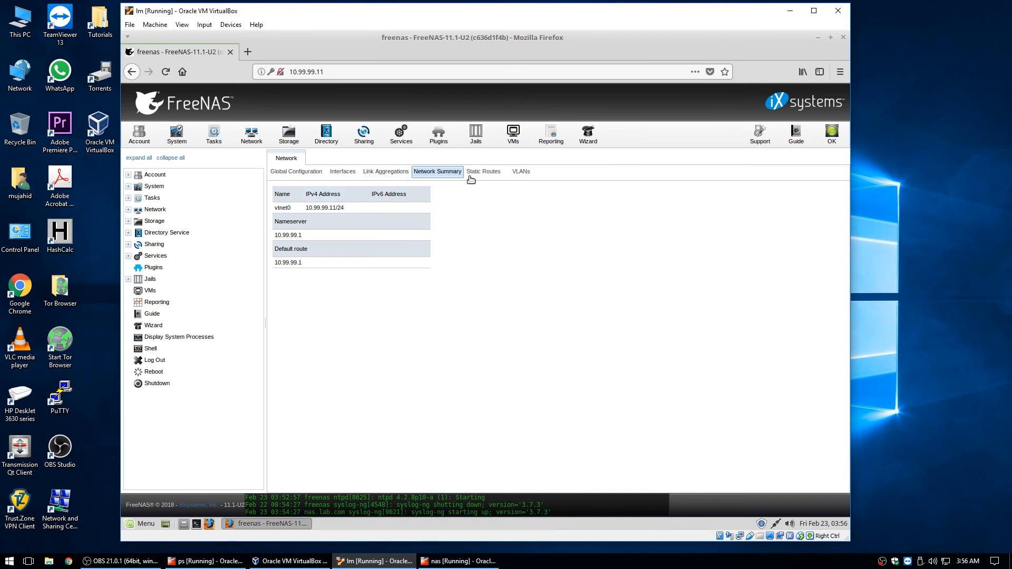
left_click(394, 171)
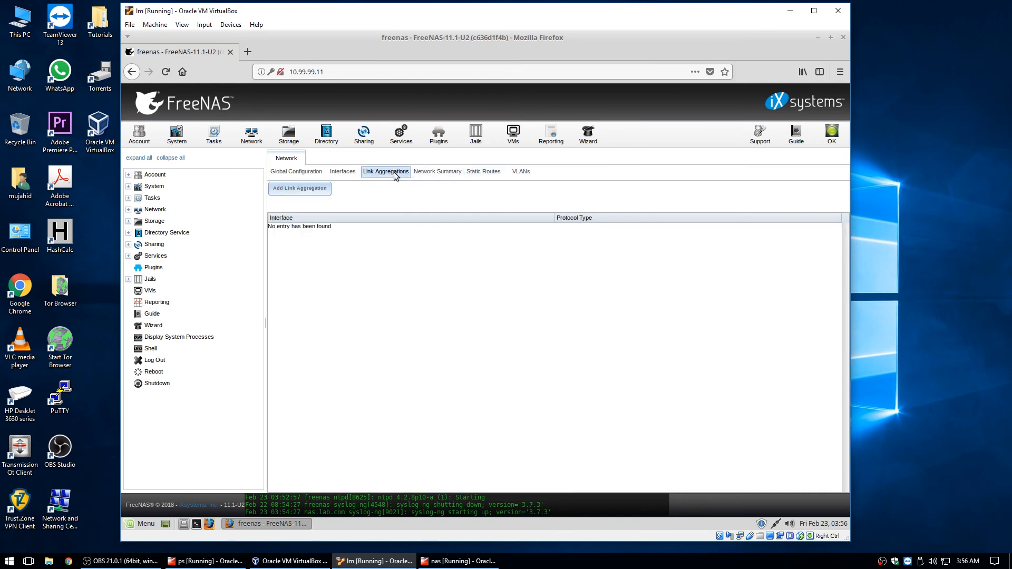
left_click(441, 174)
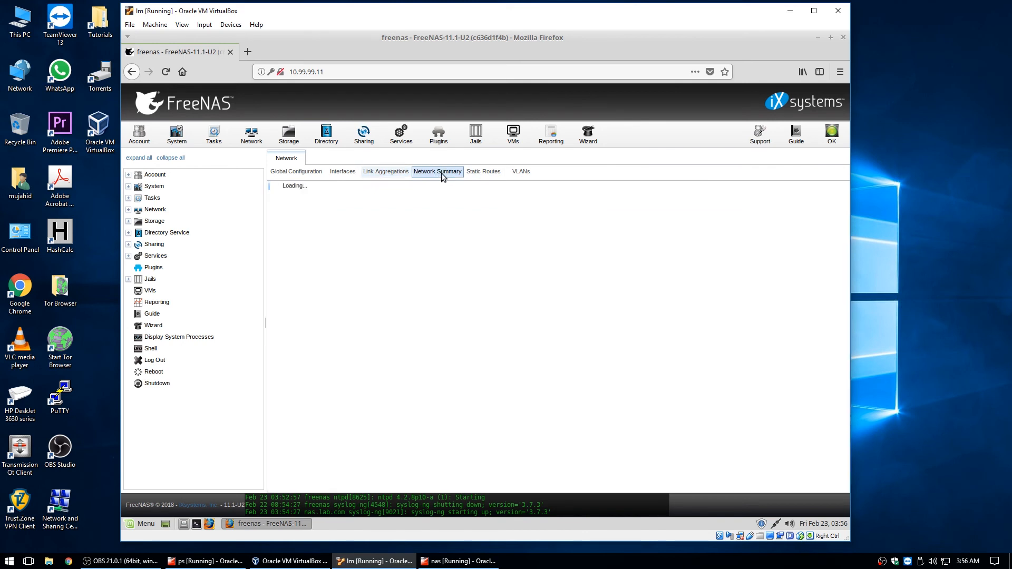
left_click(484, 174)
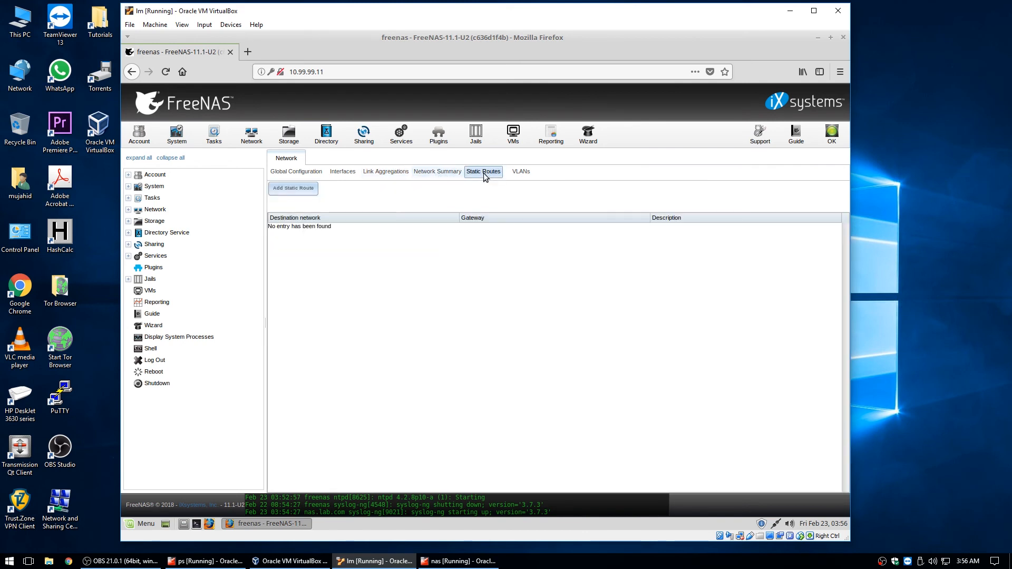
left_click(514, 174)
left_click(448, 173)
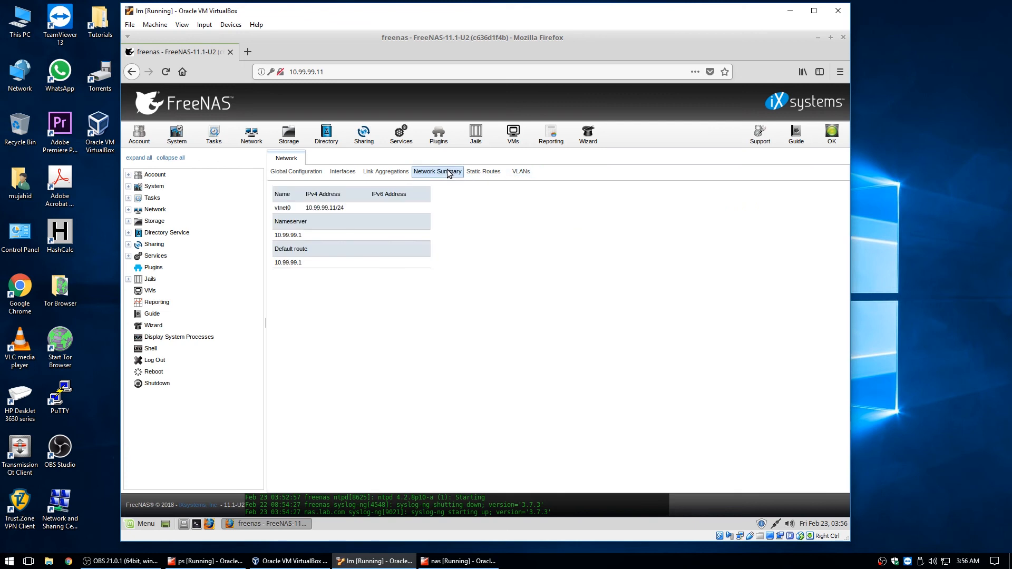
left_click(296, 172)
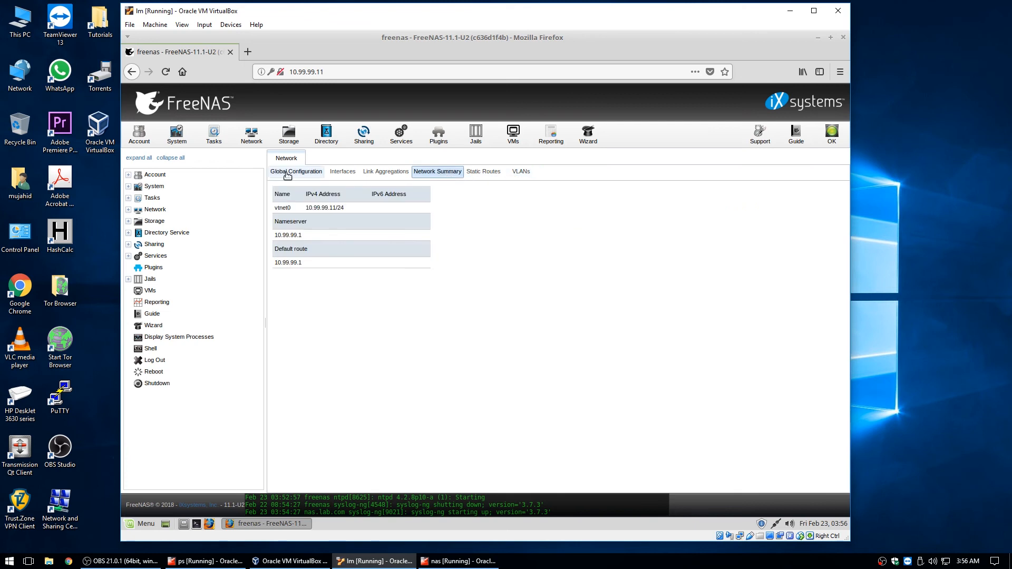
left_click(343, 171)
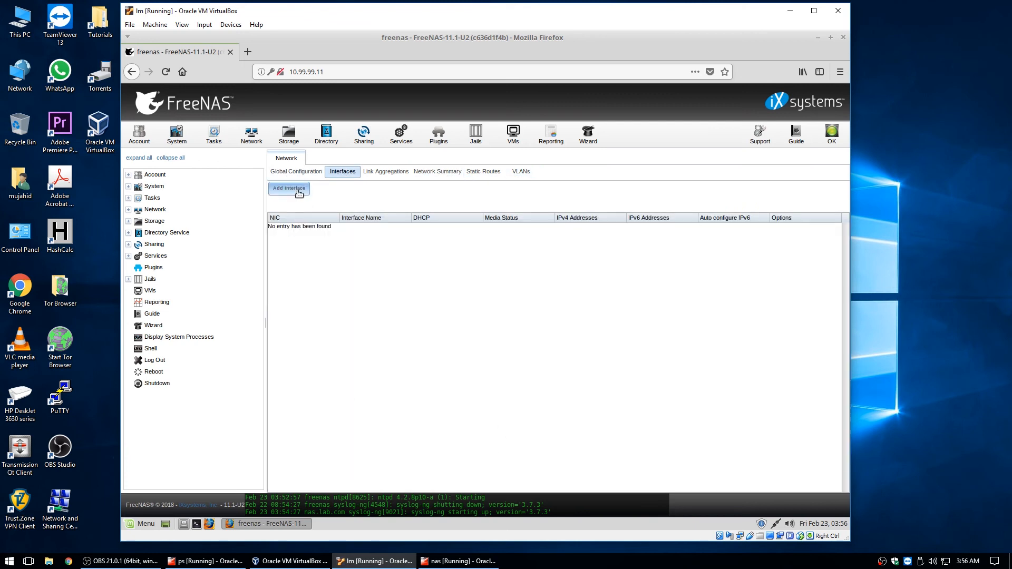
Add a new interface on NIC vtnet0 with the interface name vtnet0
left_click(298, 189)
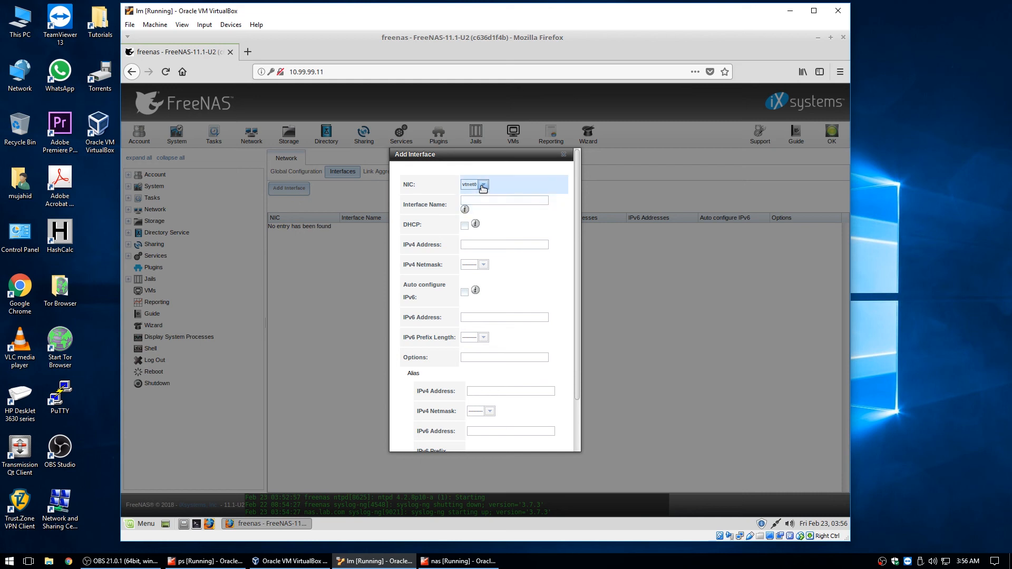
left_click(482, 185)
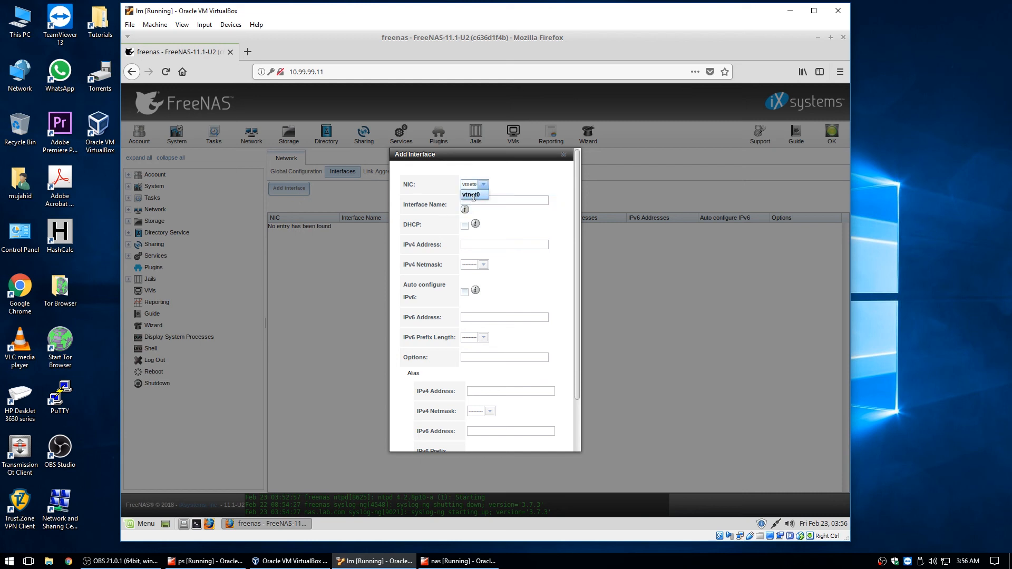
left_click(473, 195)
left_click(485, 201)
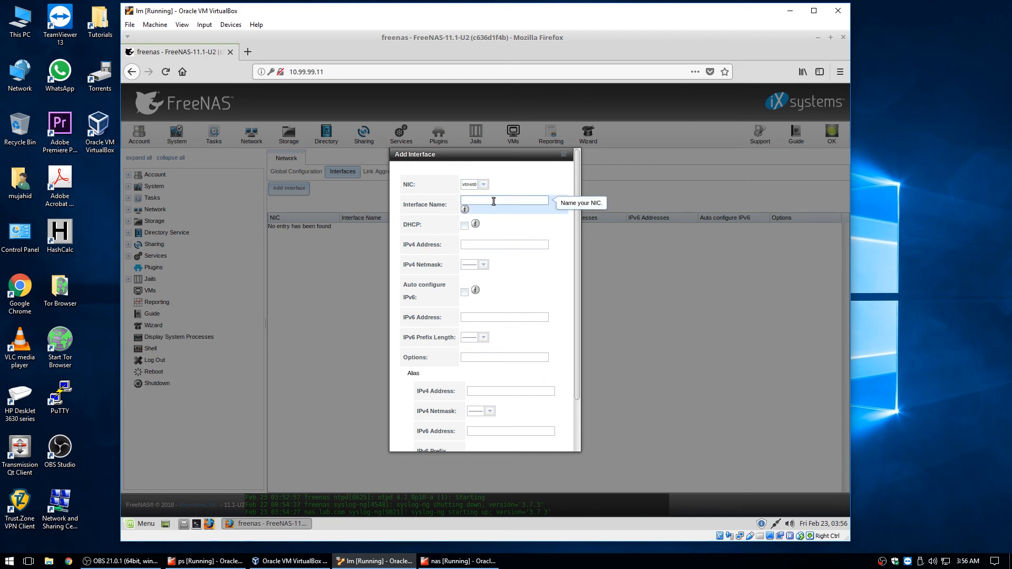
type("vt")
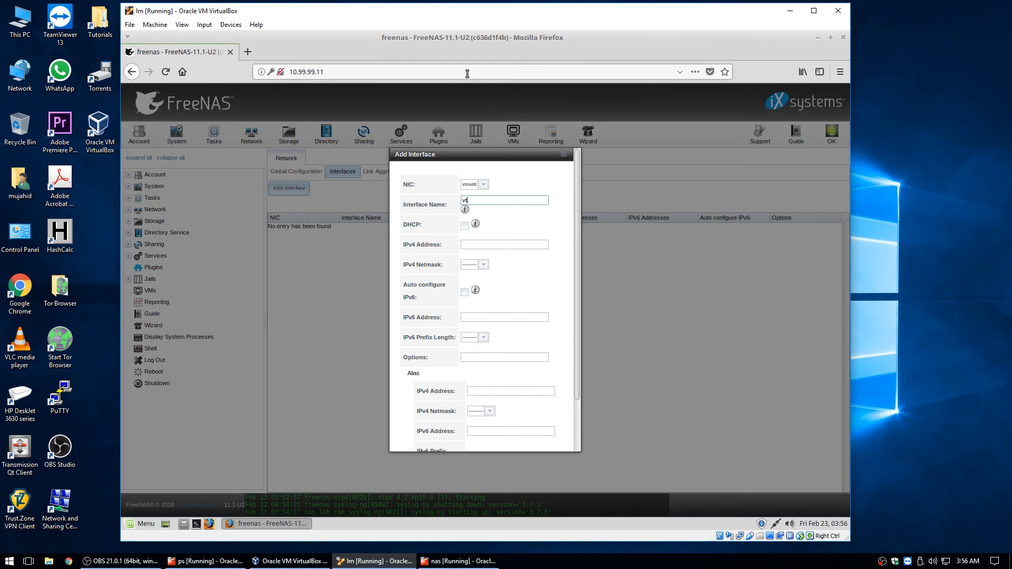
type("net0")
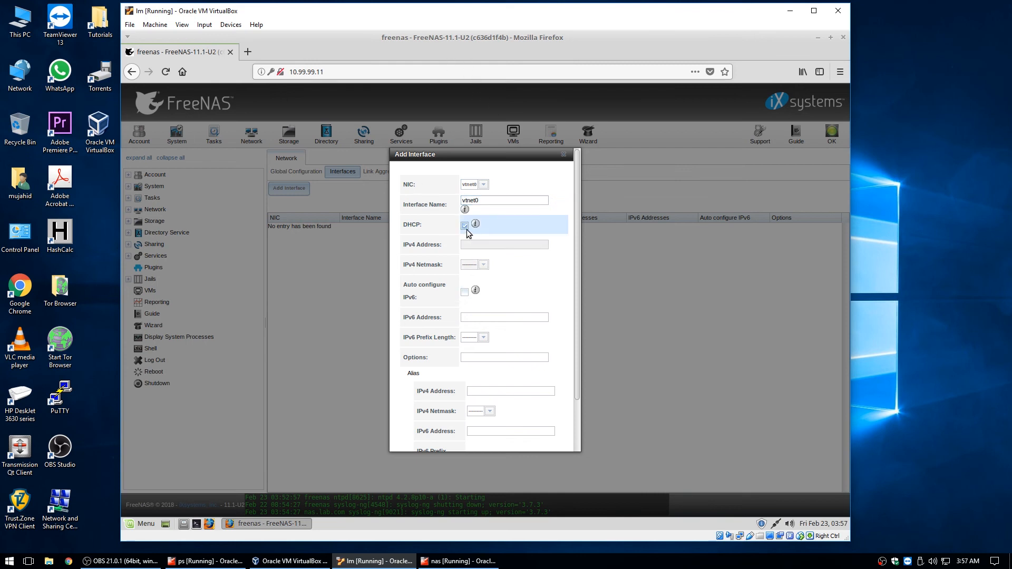
key("Tab")
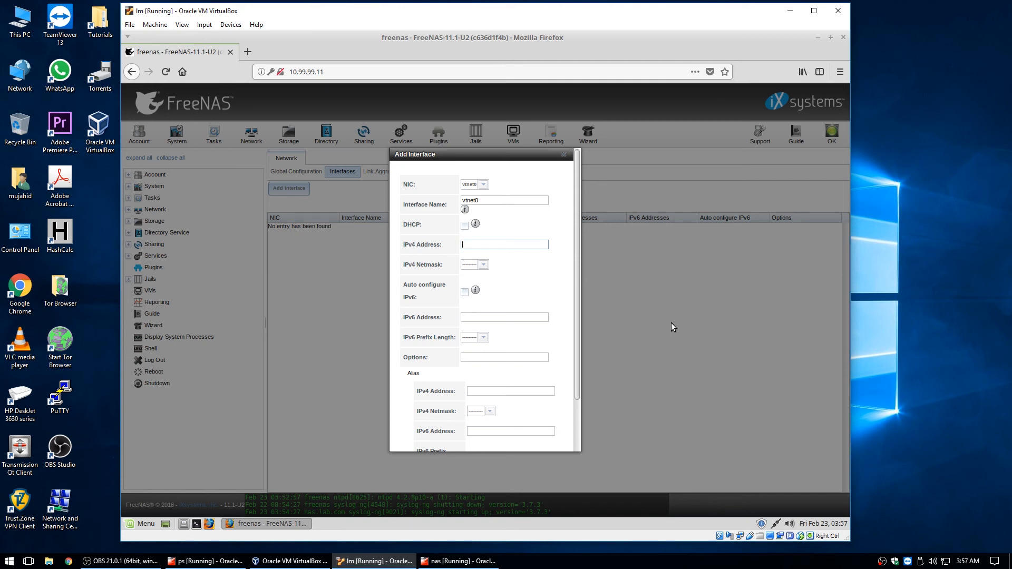
Give vtnet0 the static address 10.99.99.2 with a /24 netmask and save it
type("10.99.99.")
key("BackSpace")
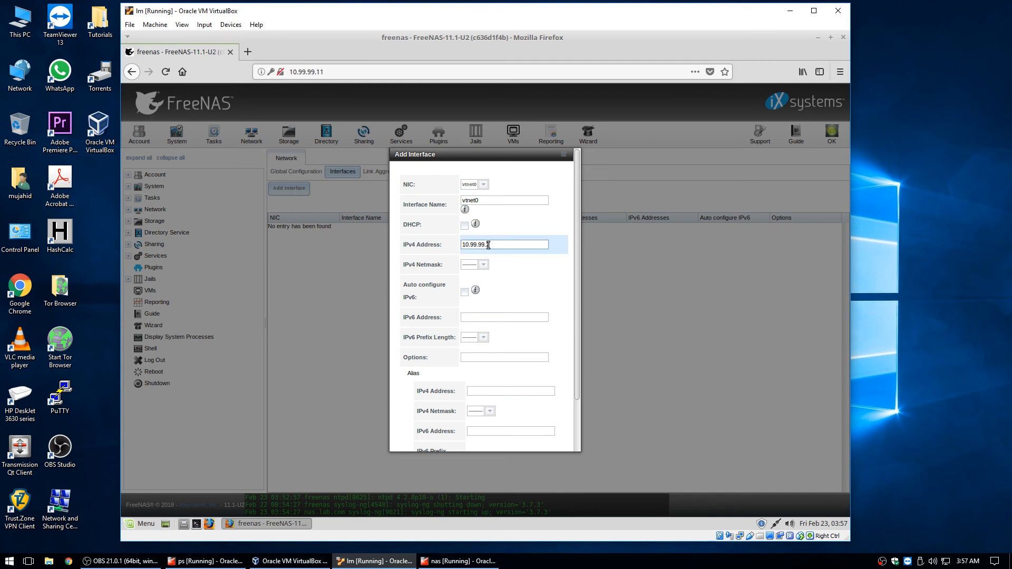
type("2")
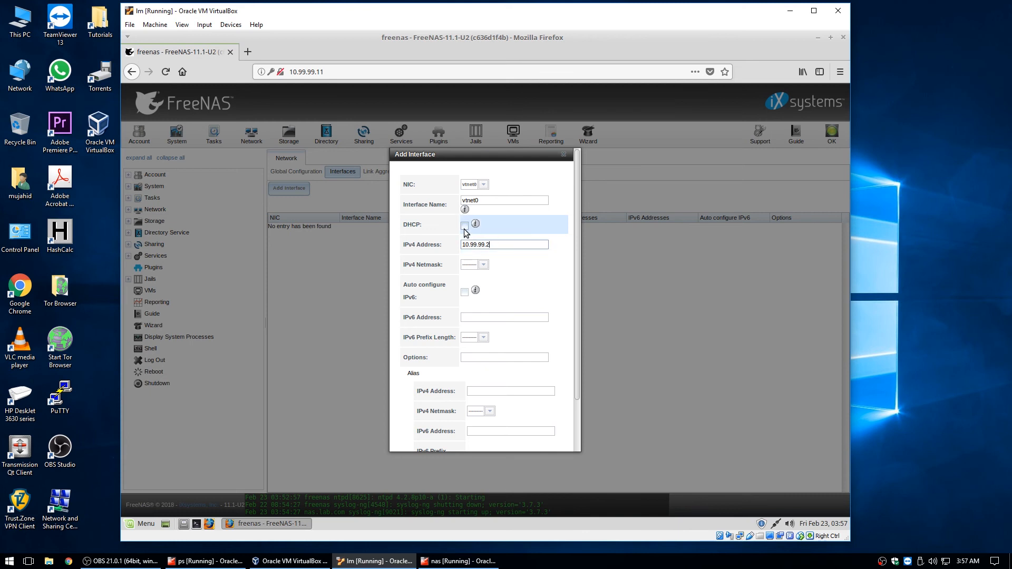
left_click(484, 266)
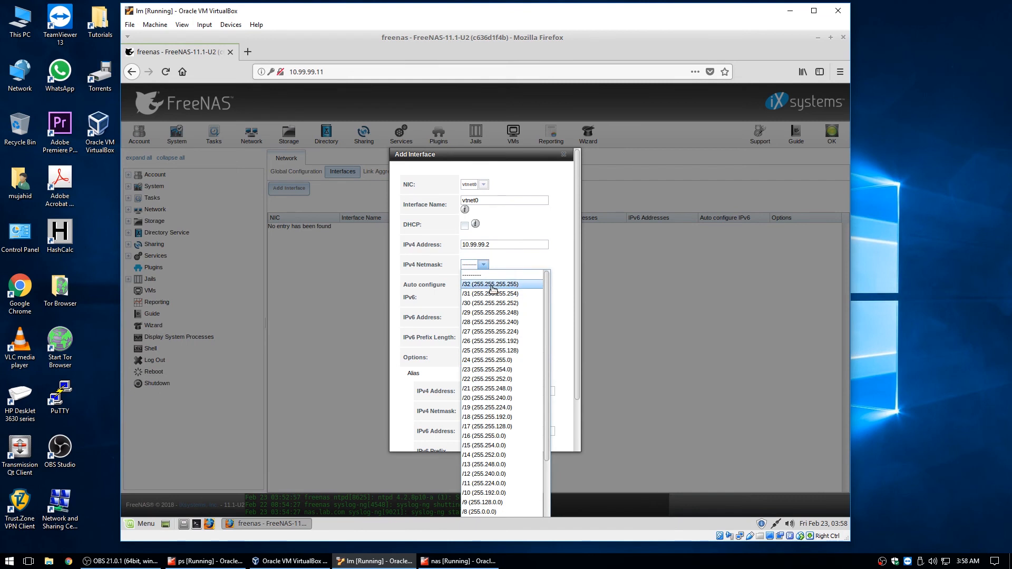
left_click(480, 360)
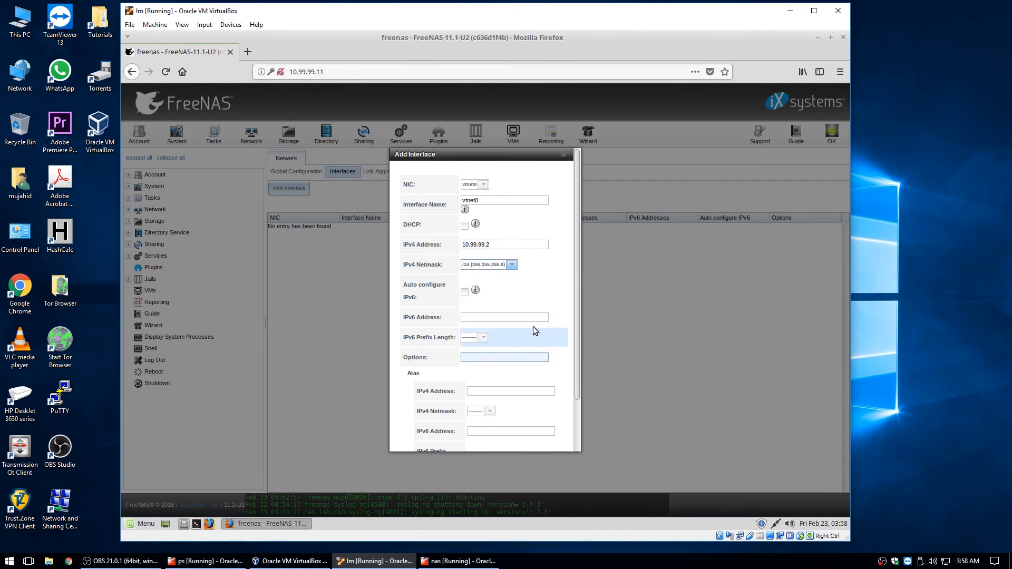
left_click_drag(578, 316, 577, 370)
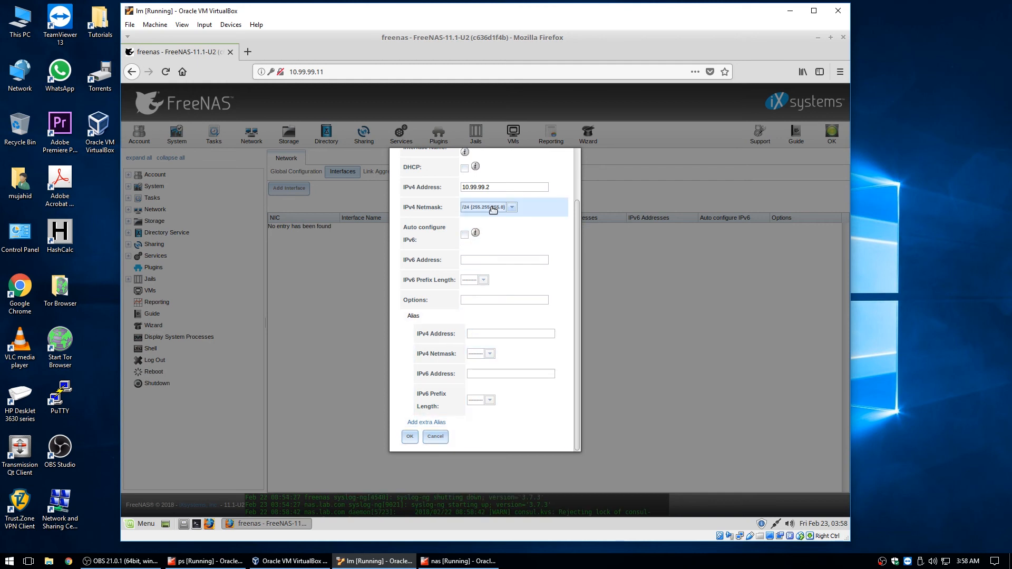
left_click(409, 437)
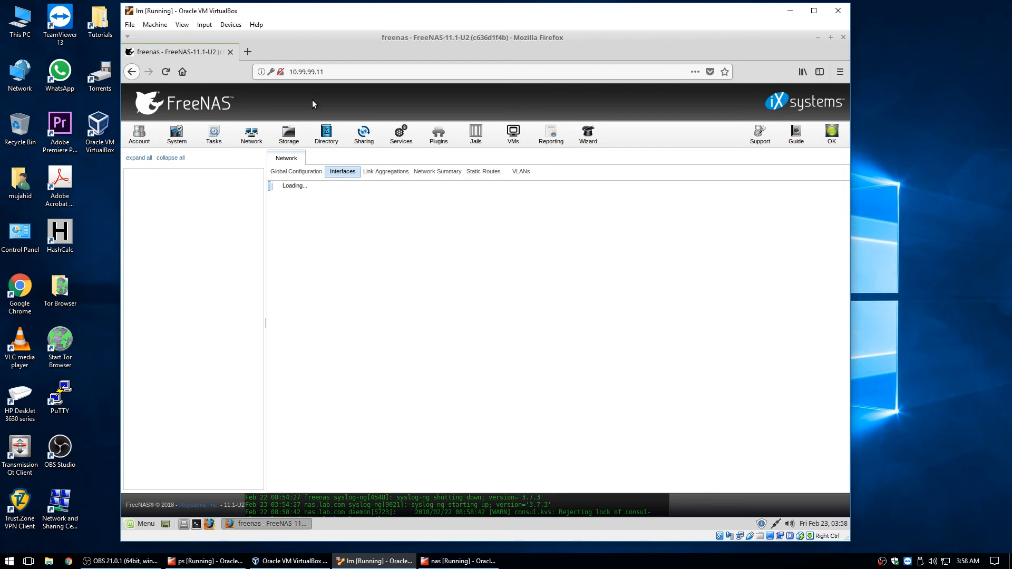
Reload the web UI at 10.99.99.2, log in with the admin password, and open Network
double_click(319, 73)
type("2")
key("Return")
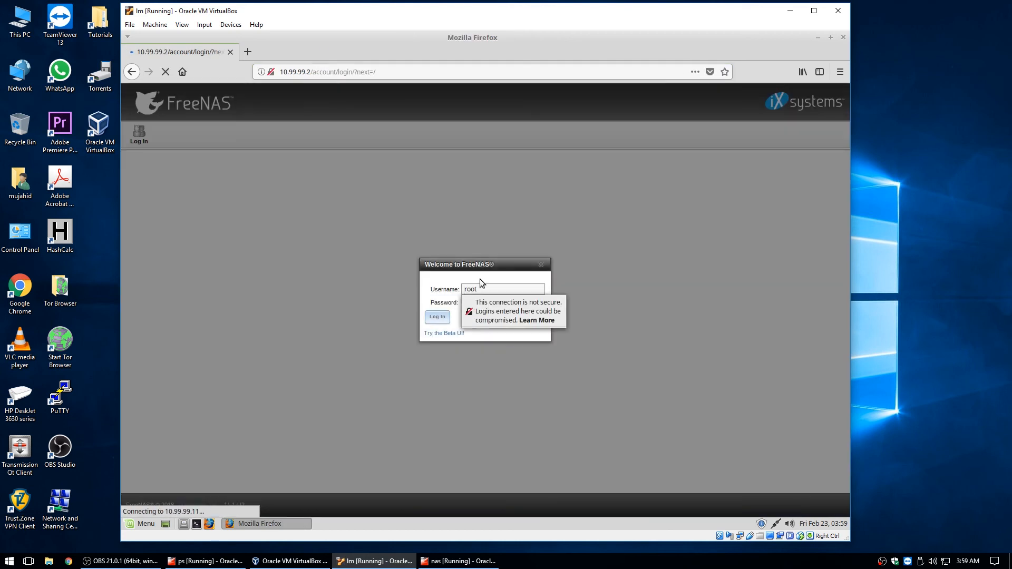
left_click(483, 302)
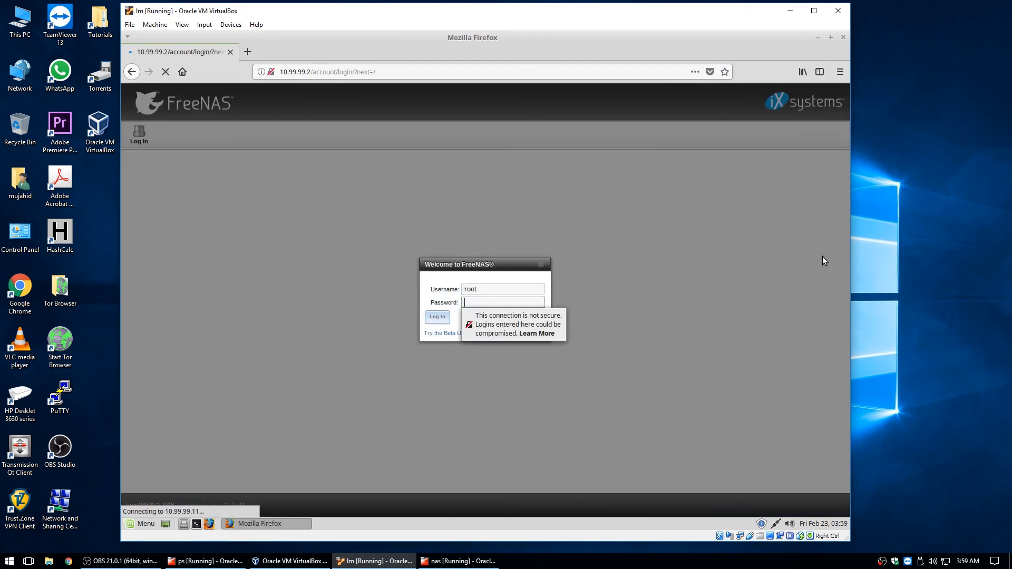
type("•••••")
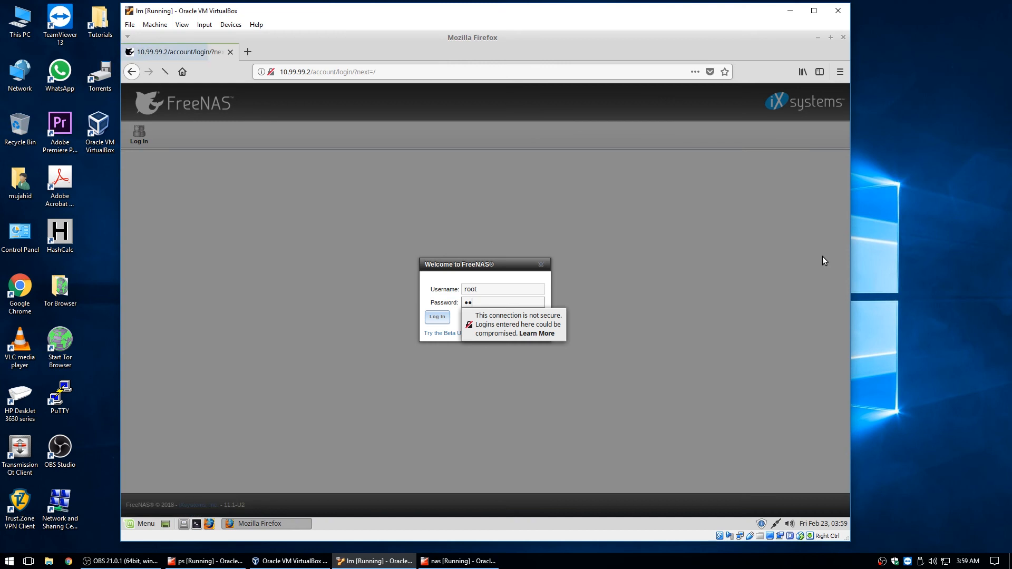
key("Return")
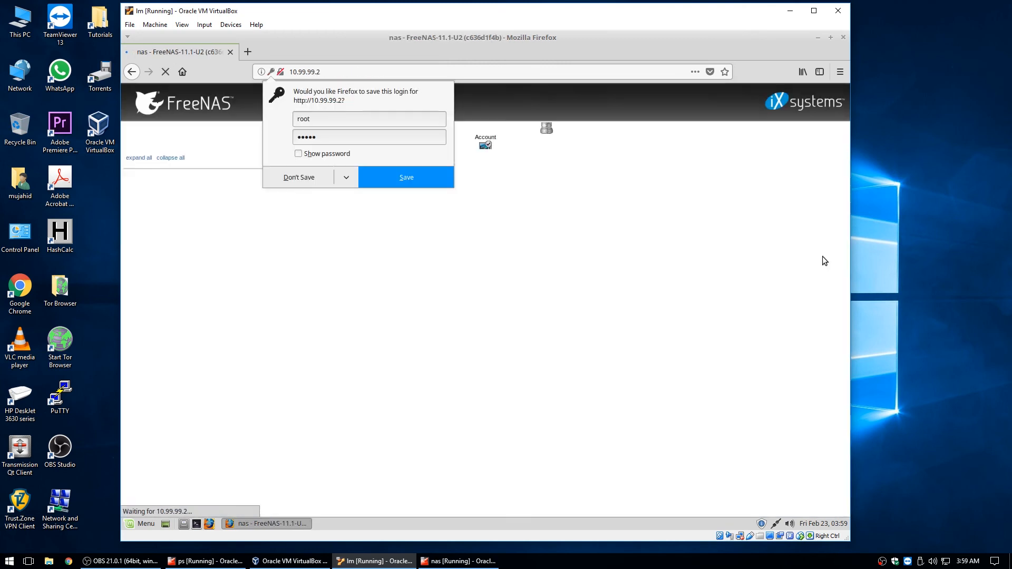
left_click(678, 267)
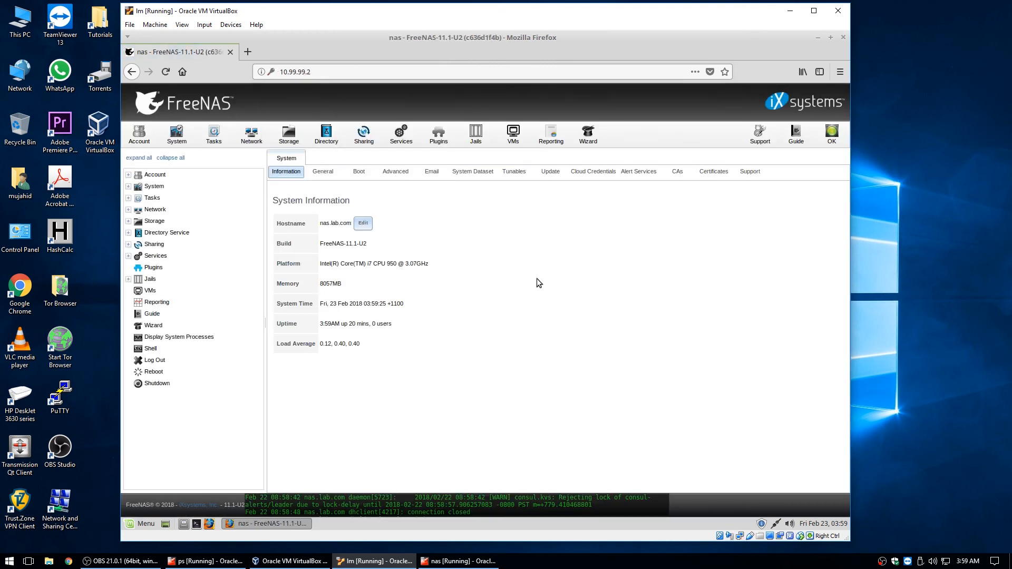
left_click(251, 135)
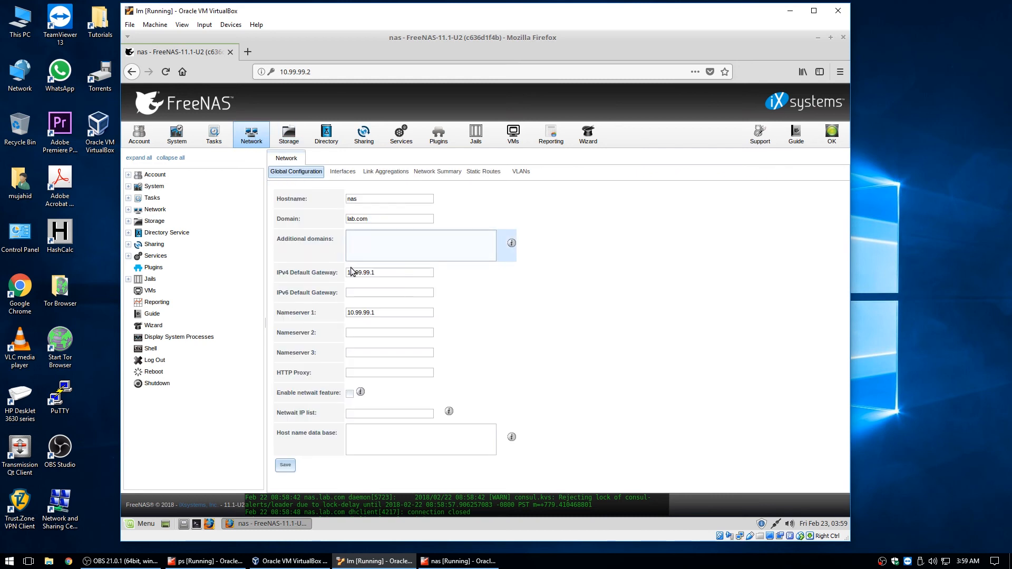
left_click(371, 332)
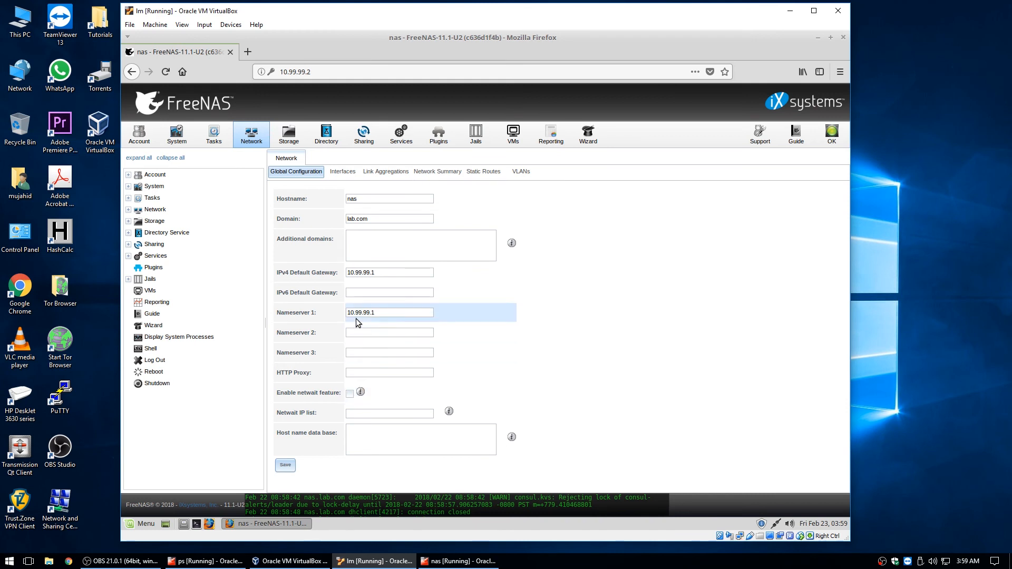
Review the vtnet0 interface, Link Aggregations, VLANs and Network Summary, then go to Storage
left_click(372, 293)
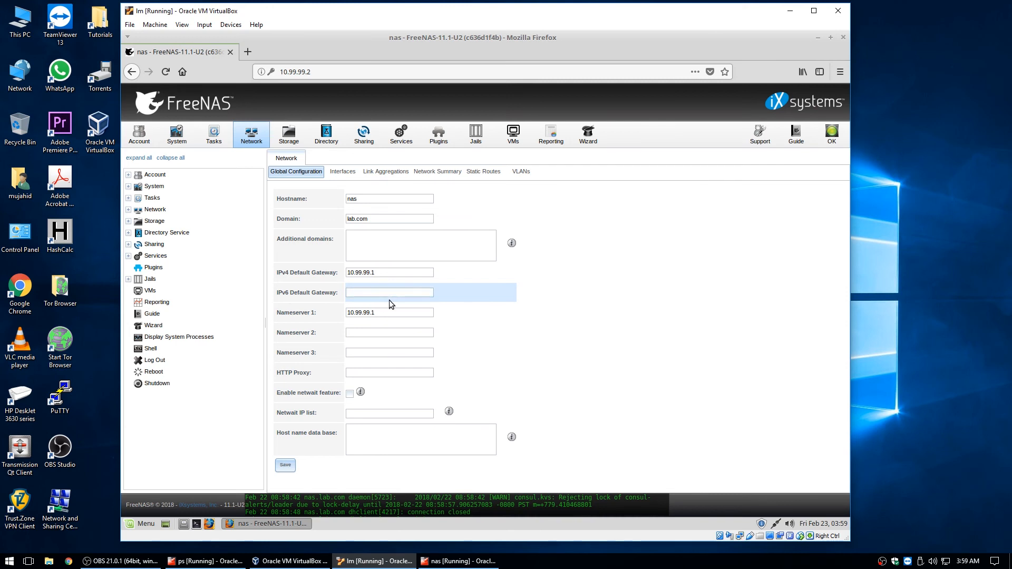
left_click(343, 172)
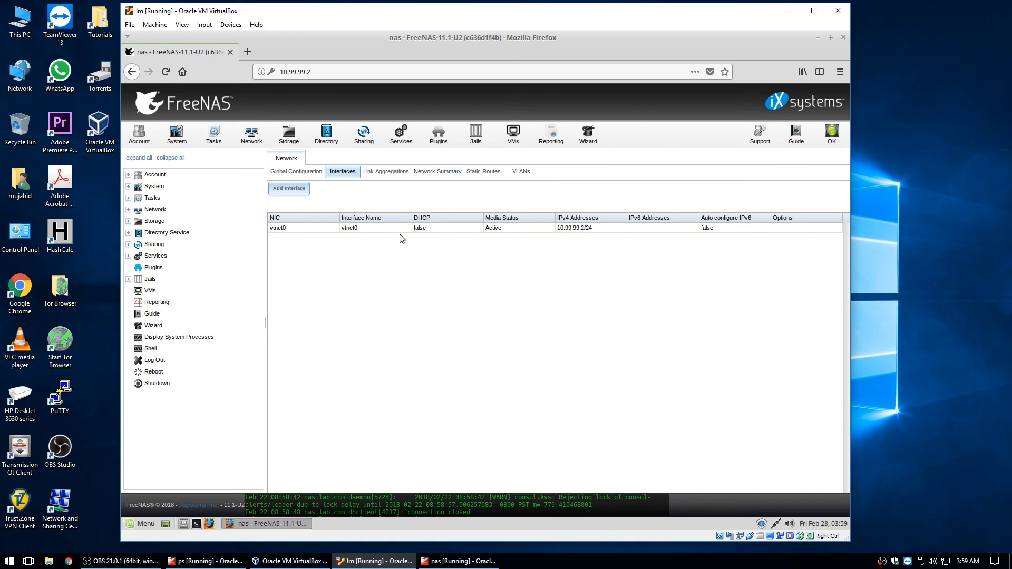
left_click(346, 230)
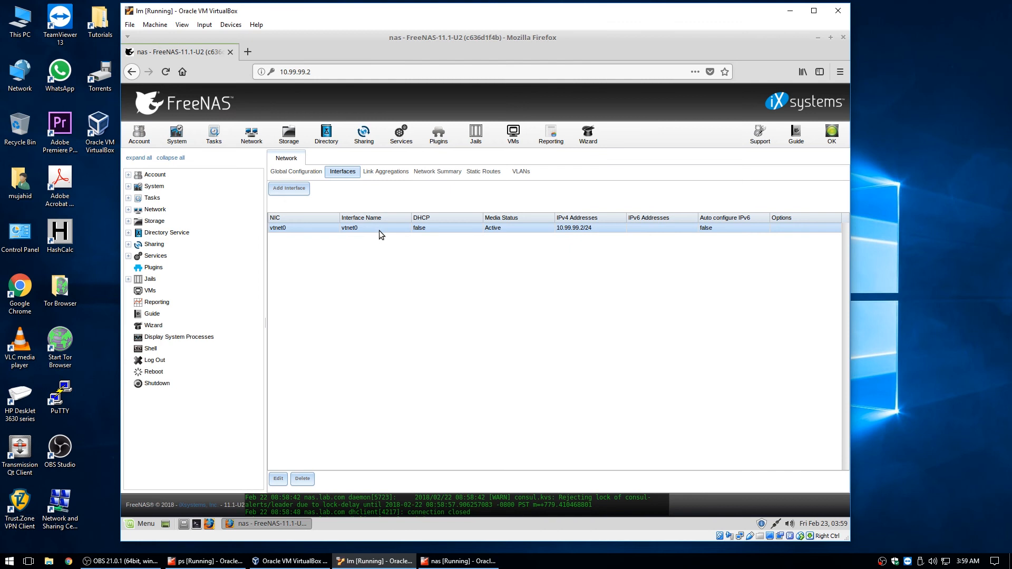
left_click(397, 173)
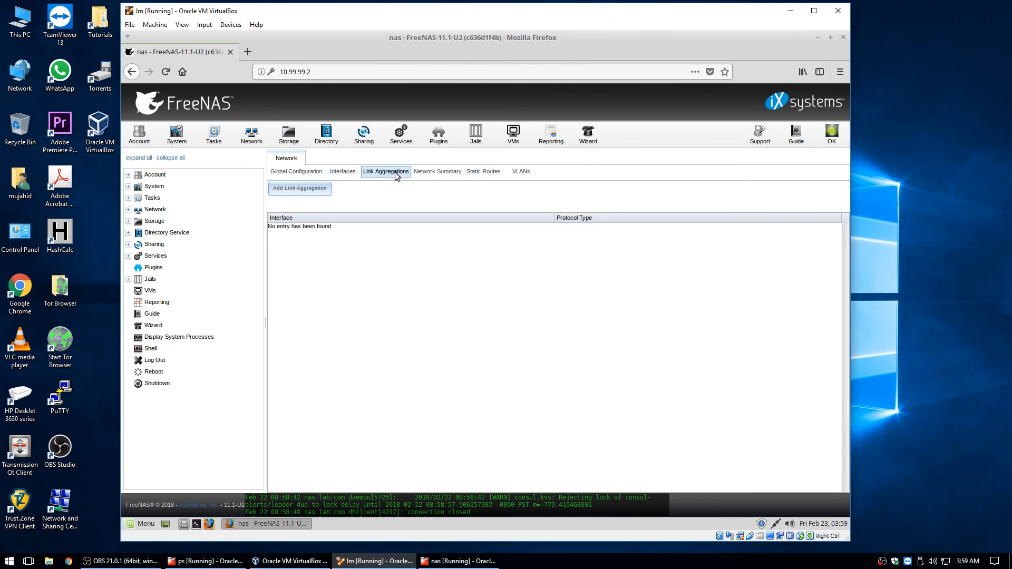
left_click(521, 171)
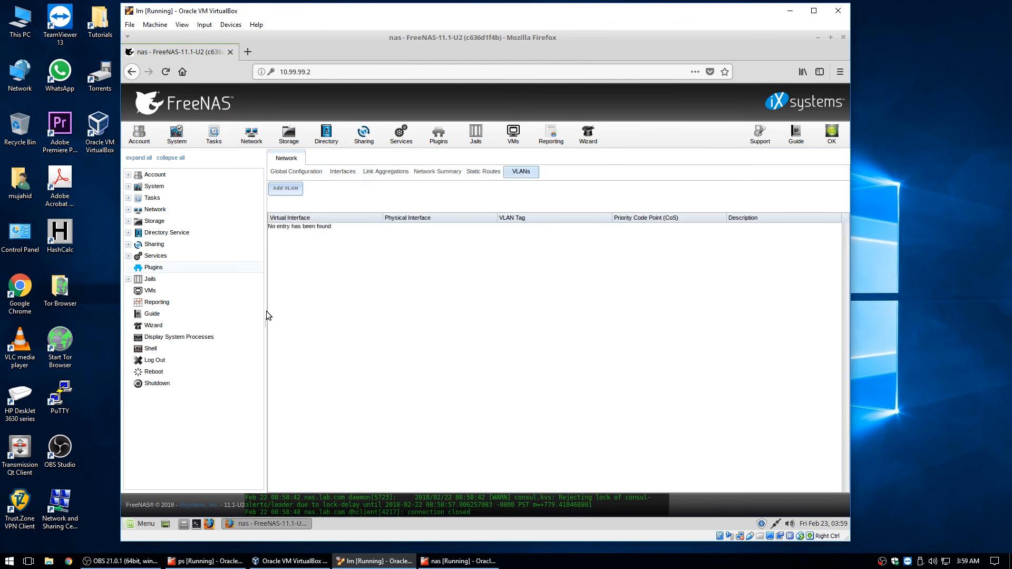
left_click(450, 172)
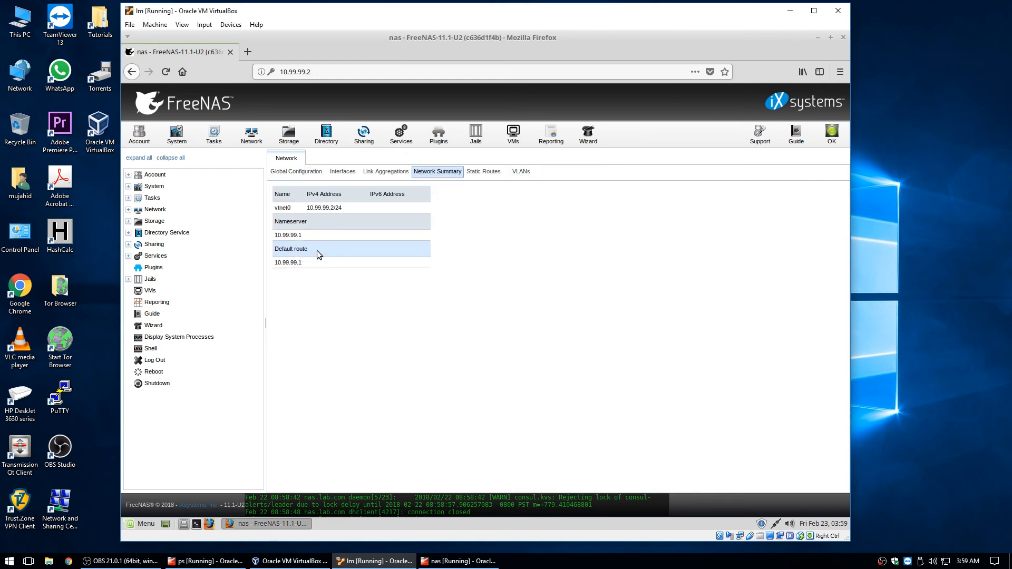
left_click(294, 140)
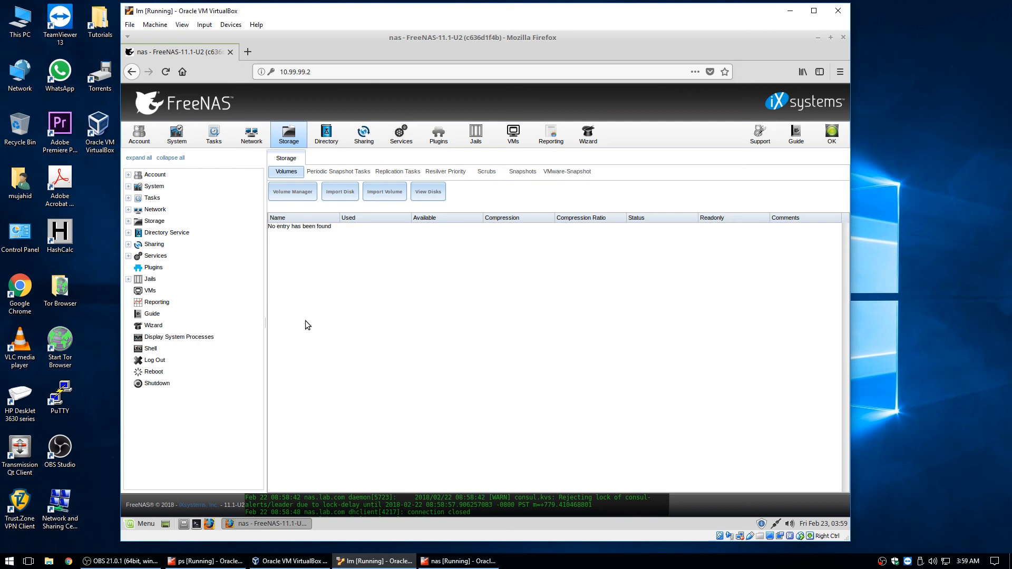
Create a RaidZ volume named tank from the three disks ada1–ada3
left_click(298, 196)
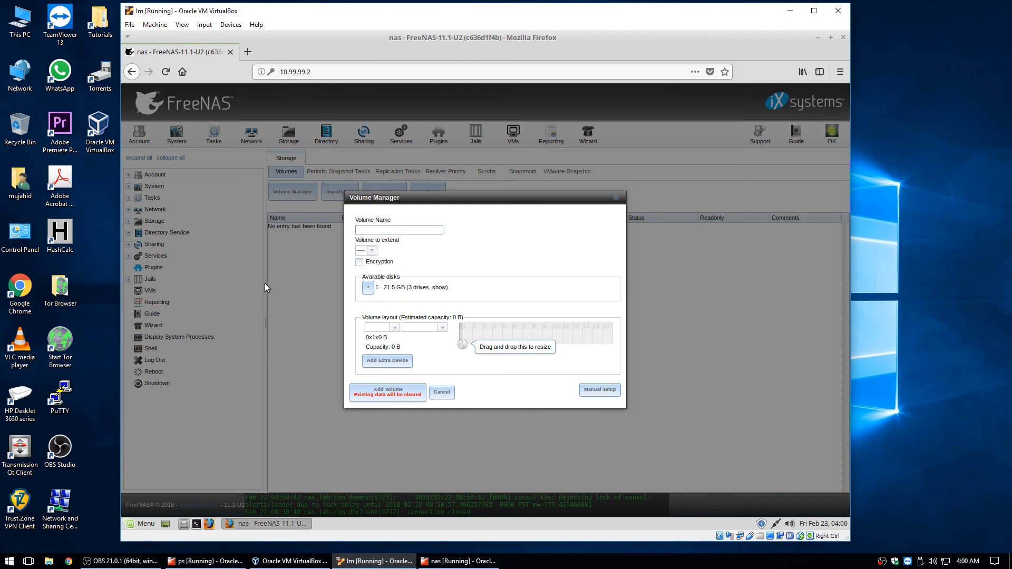
type("tank")
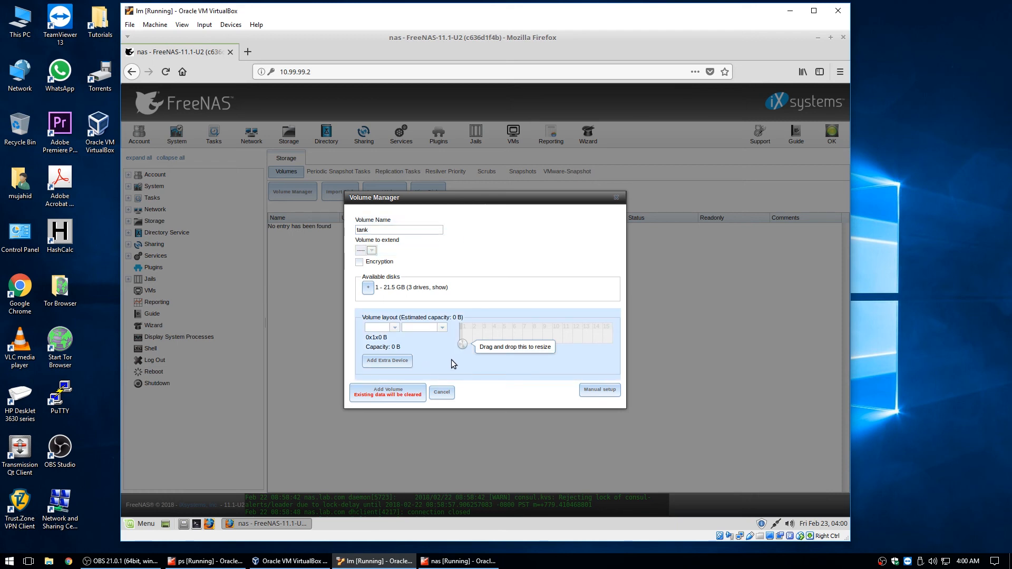
left_click(369, 289)
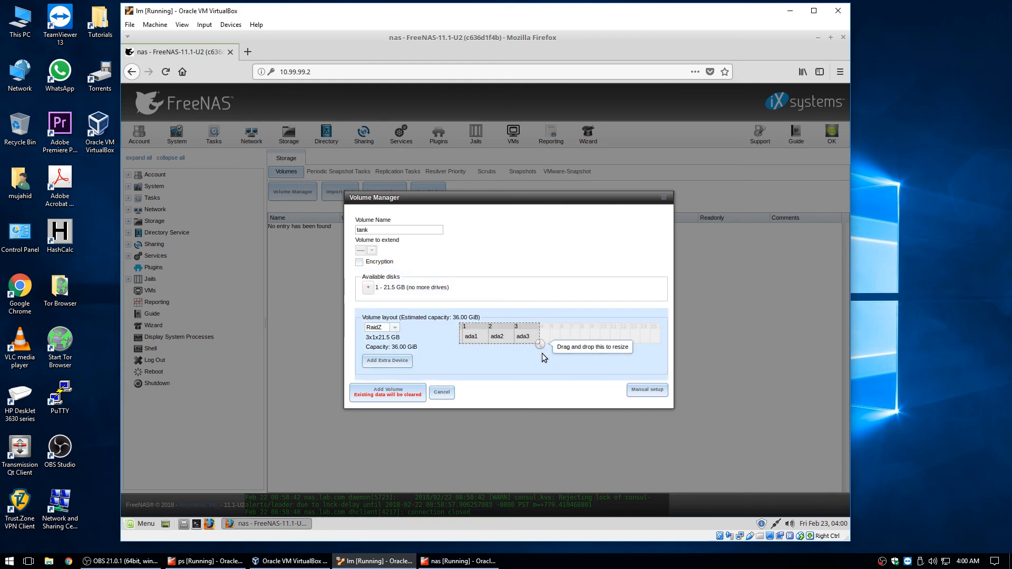
left_click(394, 328)
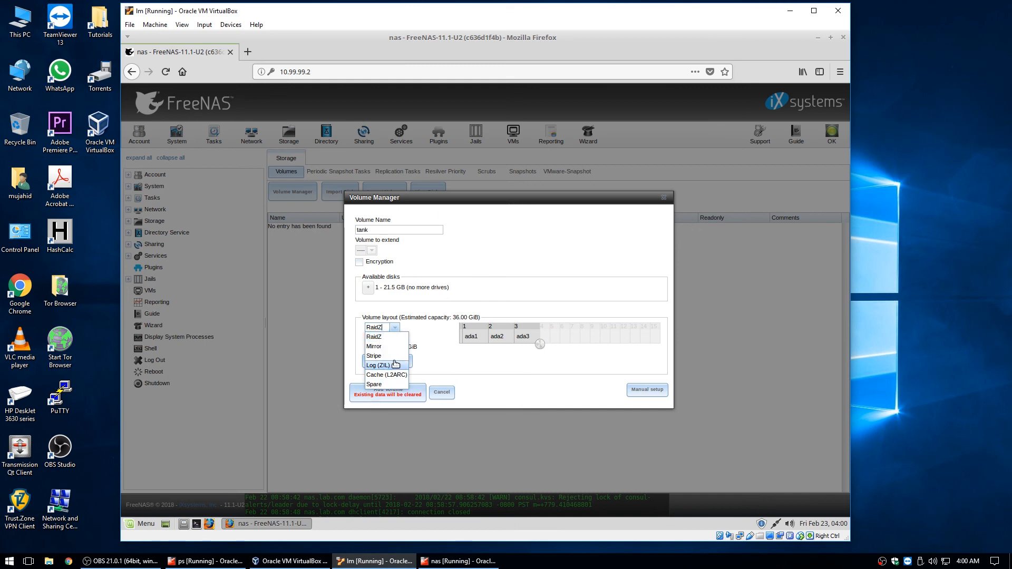
left_click(473, 364)
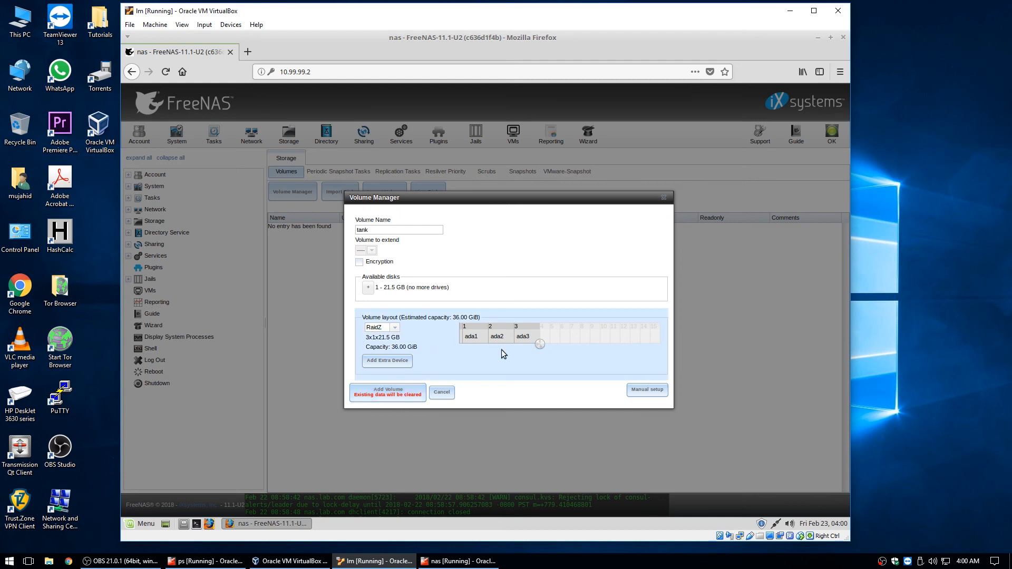
left_click(394, 401)
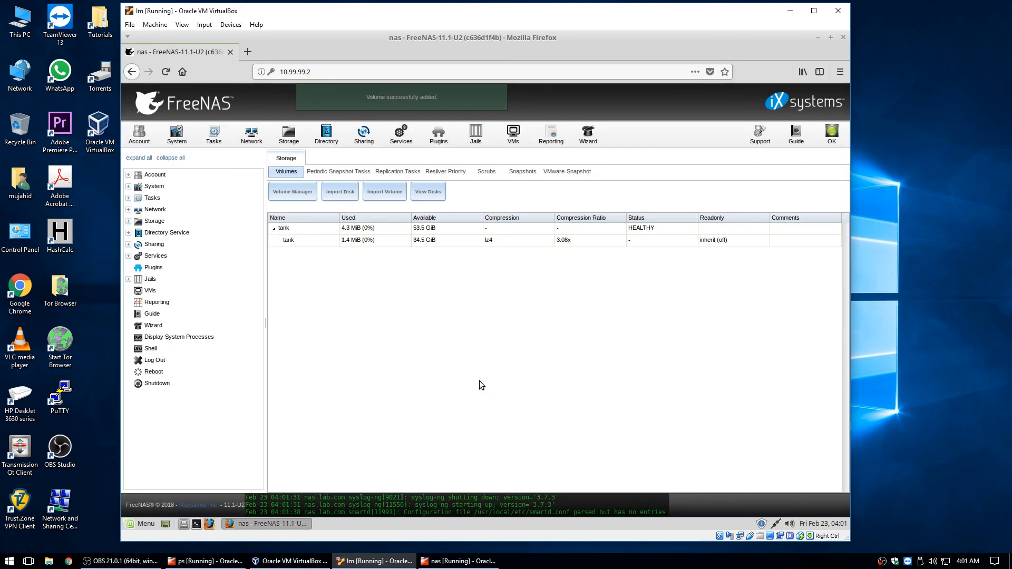
left_click(297, 231)
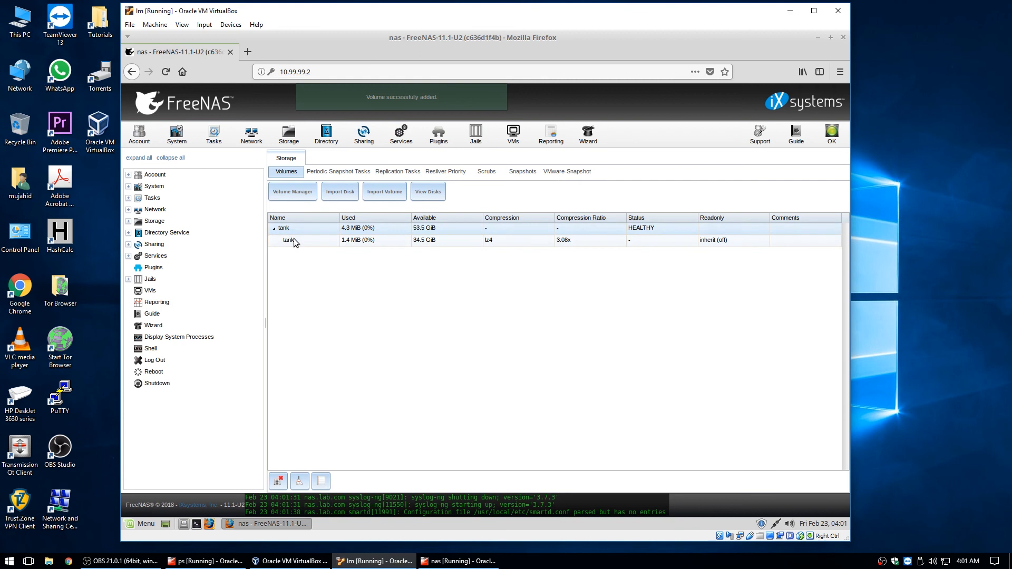
left_click(293, 240)
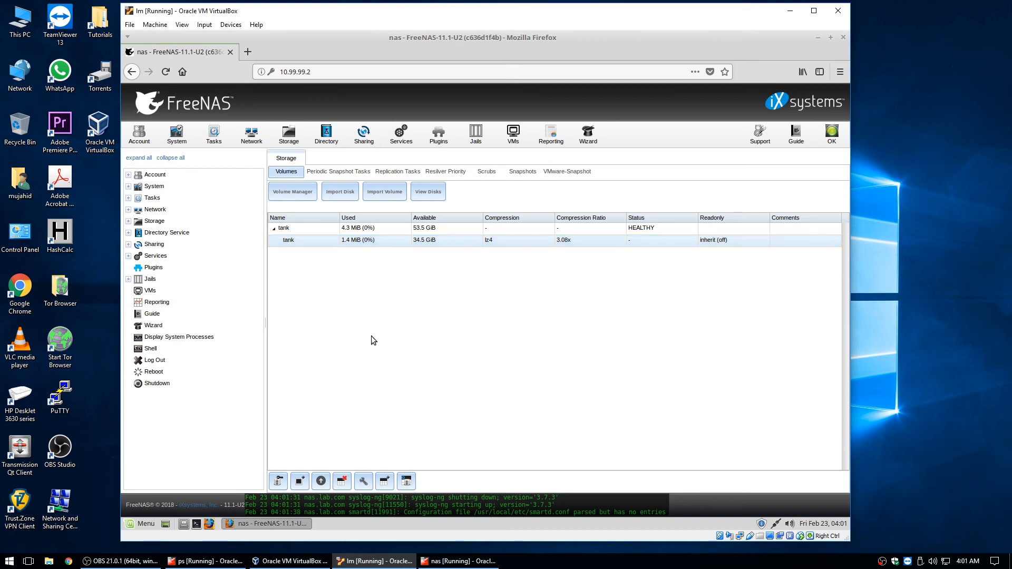
left_click(430, 245)
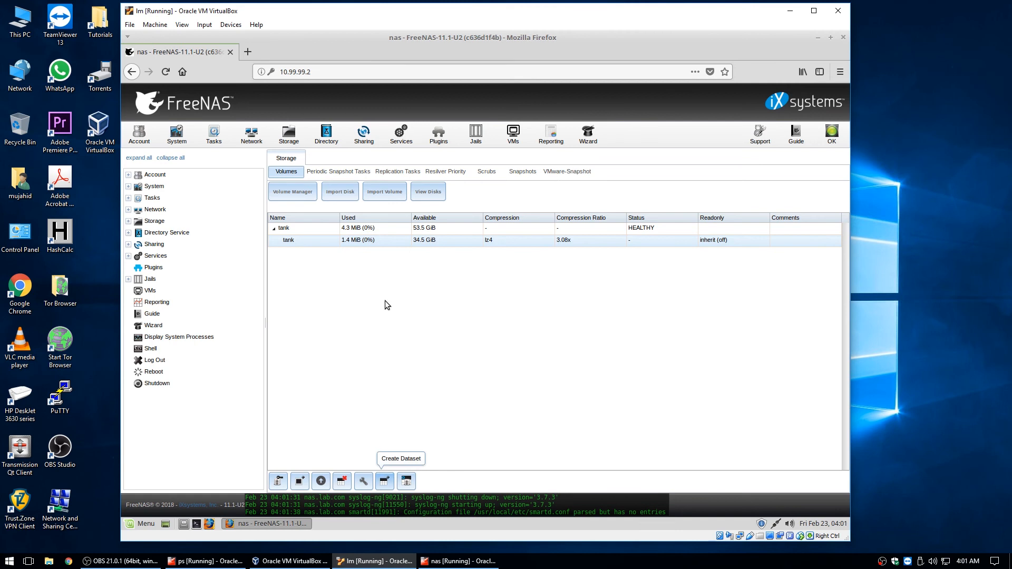
Start a new dataset under tank in advanced mode and name it iso
left_click(385, 481)
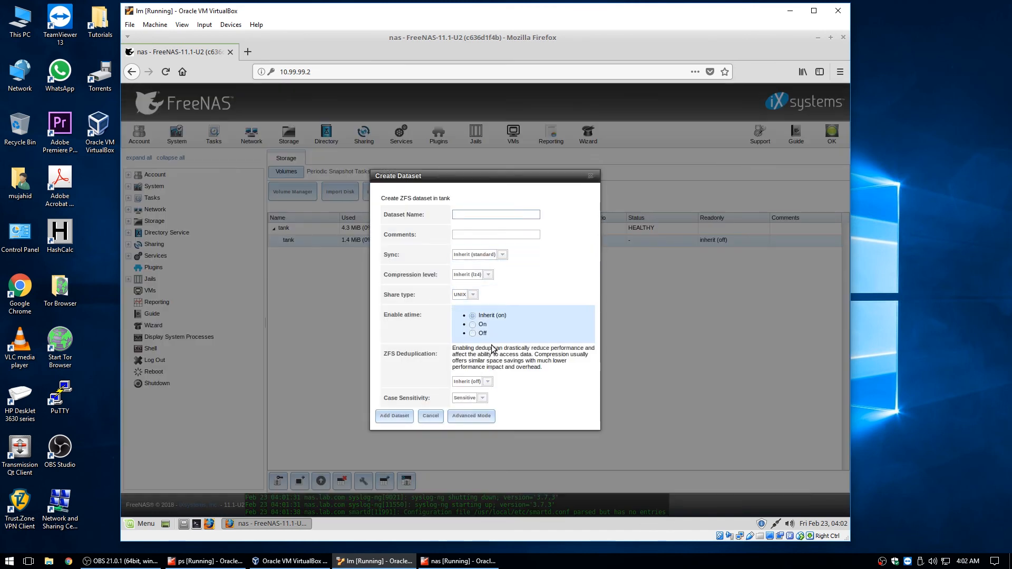
left_click(480, 415)
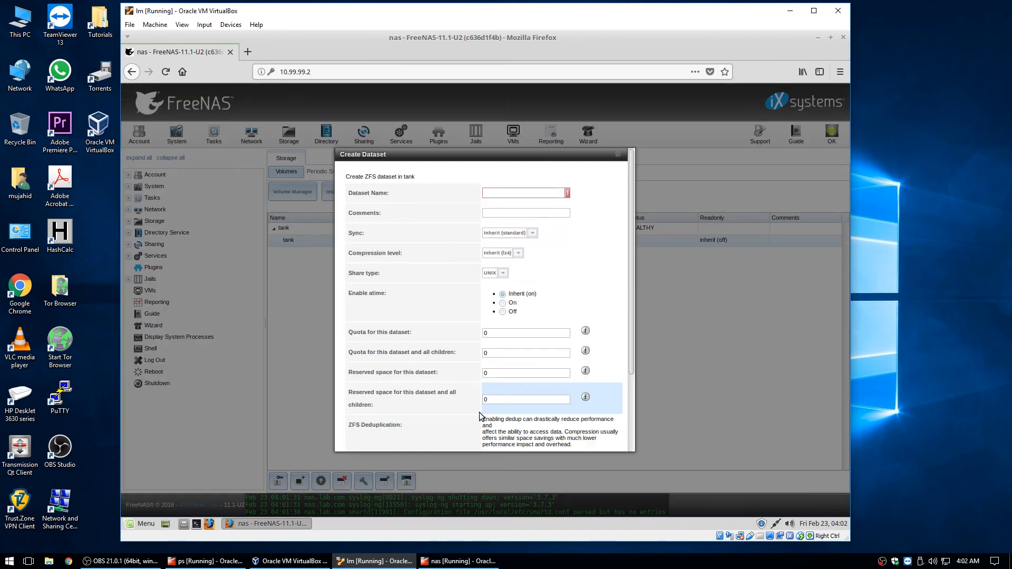
left_click(545, 192)
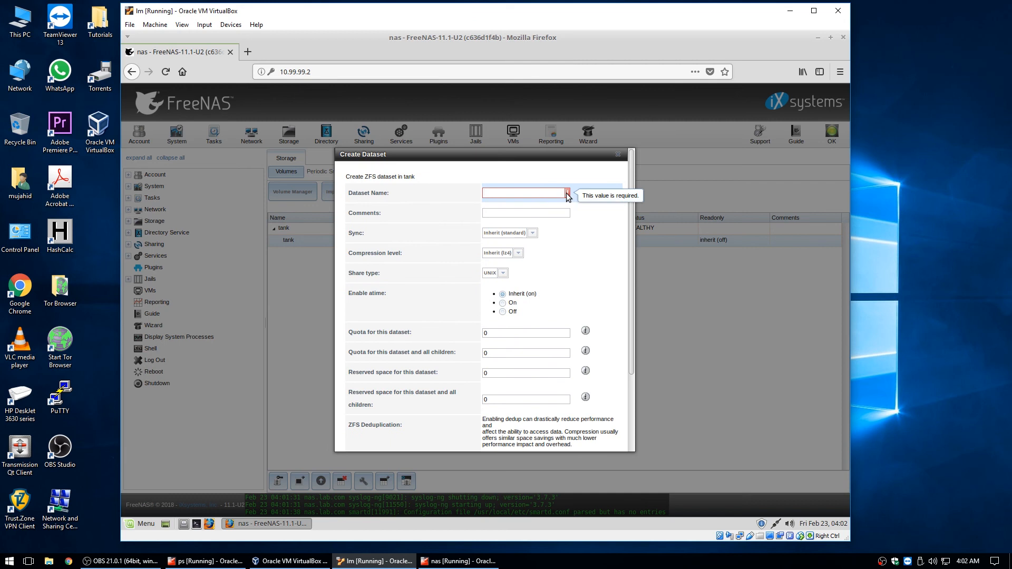
type("iso")
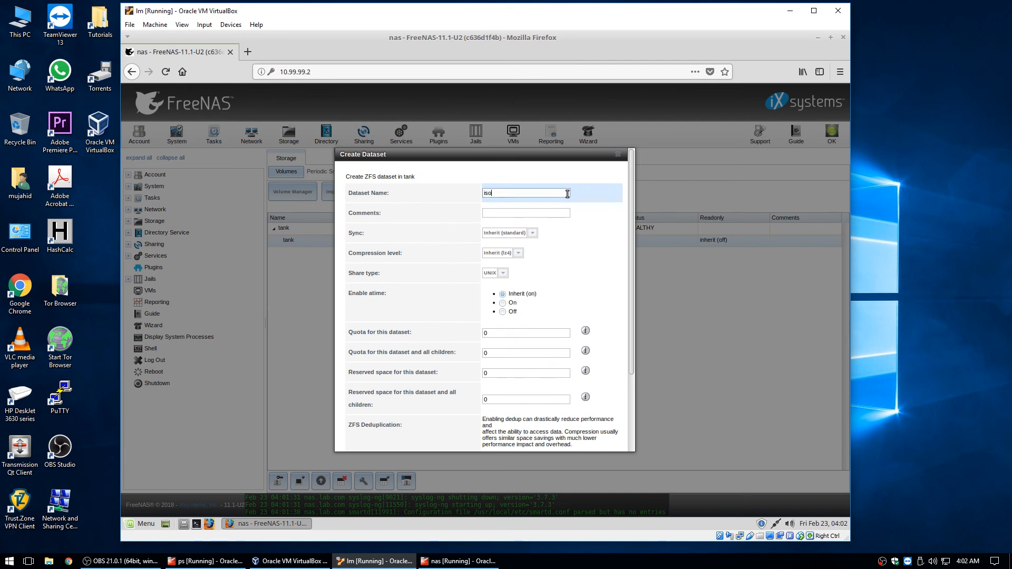
Keep inherited sync and lz4 compression, set share type to Windows, and add the dataset
left_click(533, 233)
left_click(508, 243)
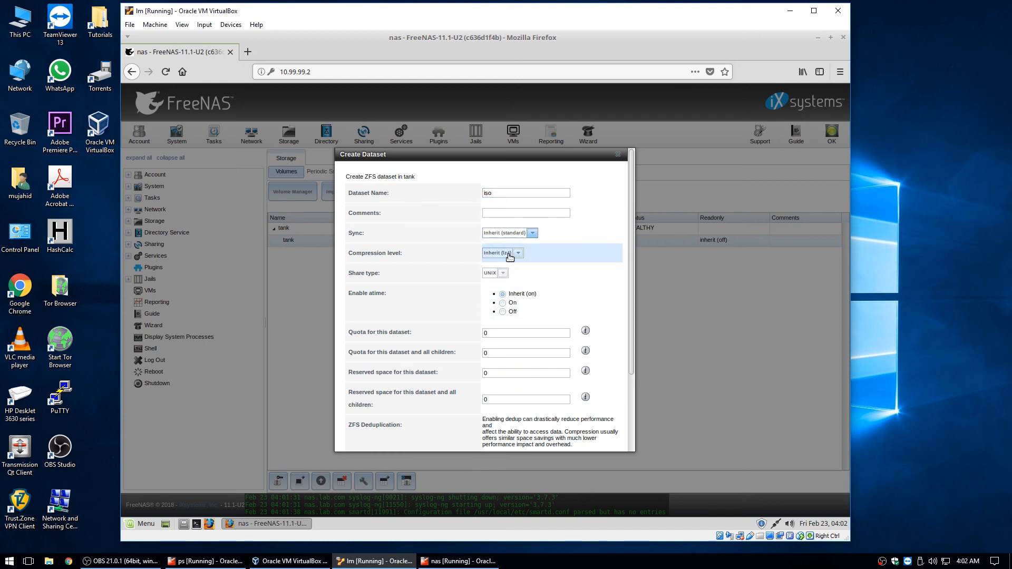
left_click(510, 255)
left_click(509, 262)
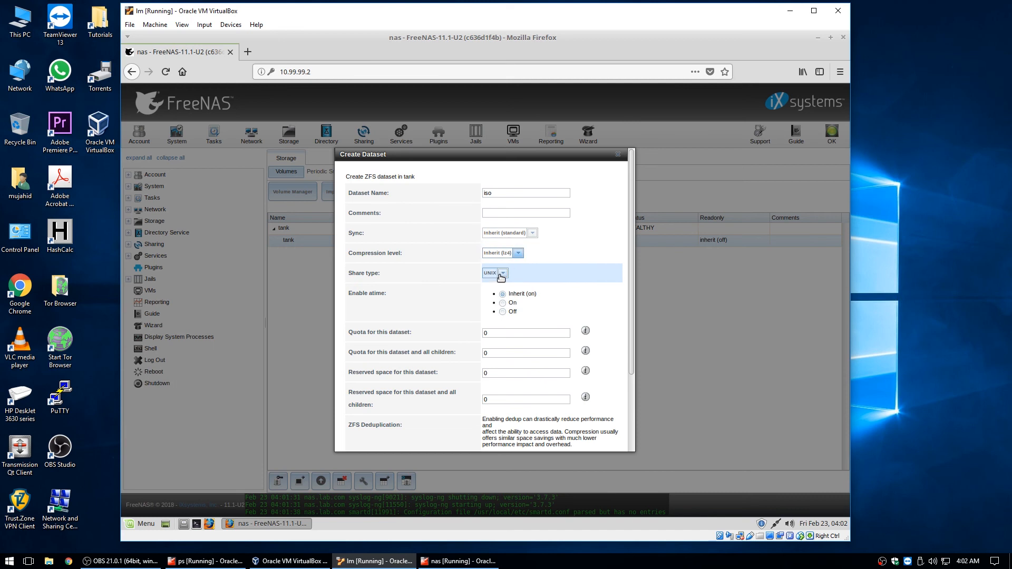
left_click(502, 274)
left_click(502, 275)
left_click(505, 272)
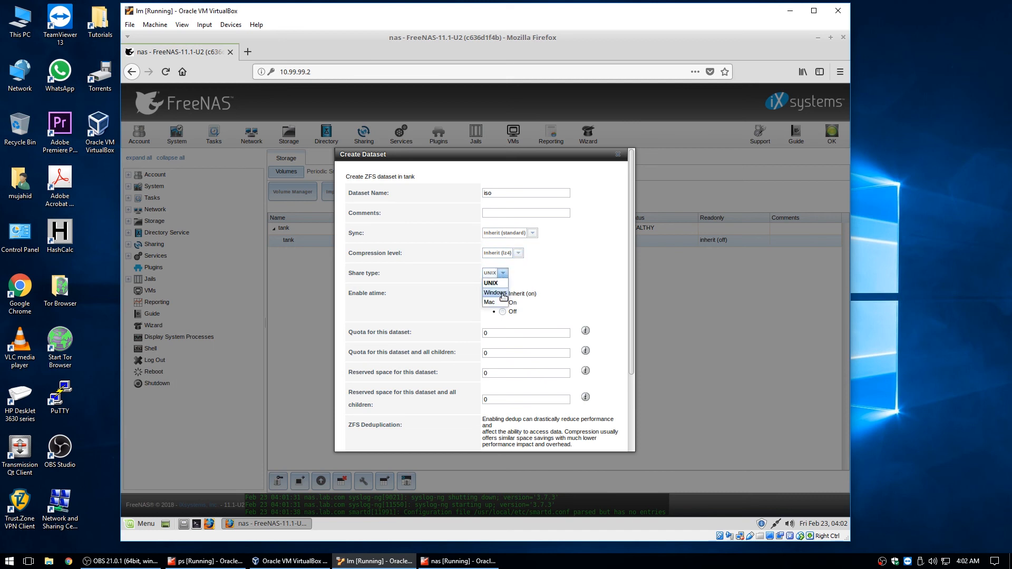
left_click(502, 290)
left_click_drag(631, 280, 634, 364)
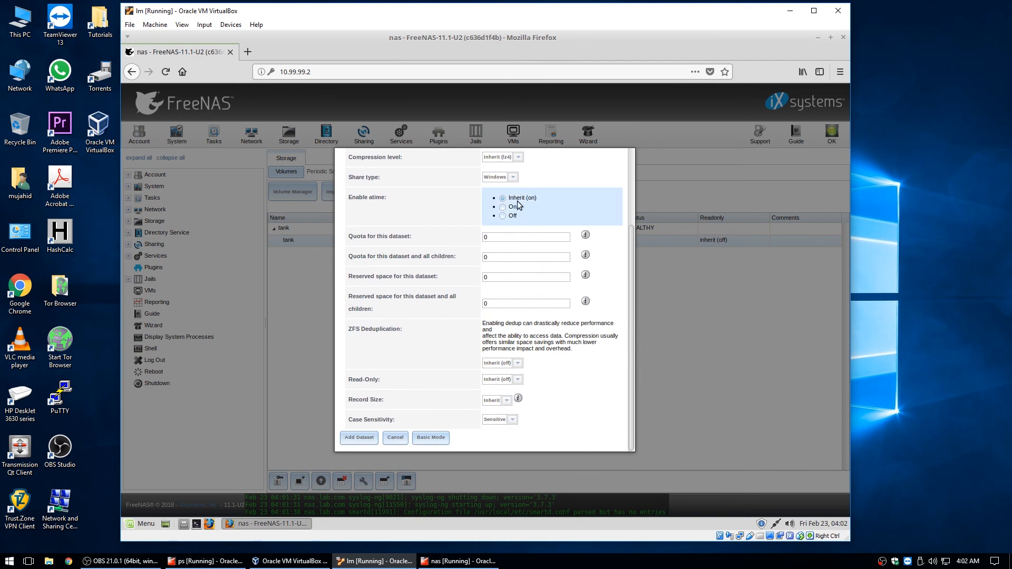
left_click(359, 437)
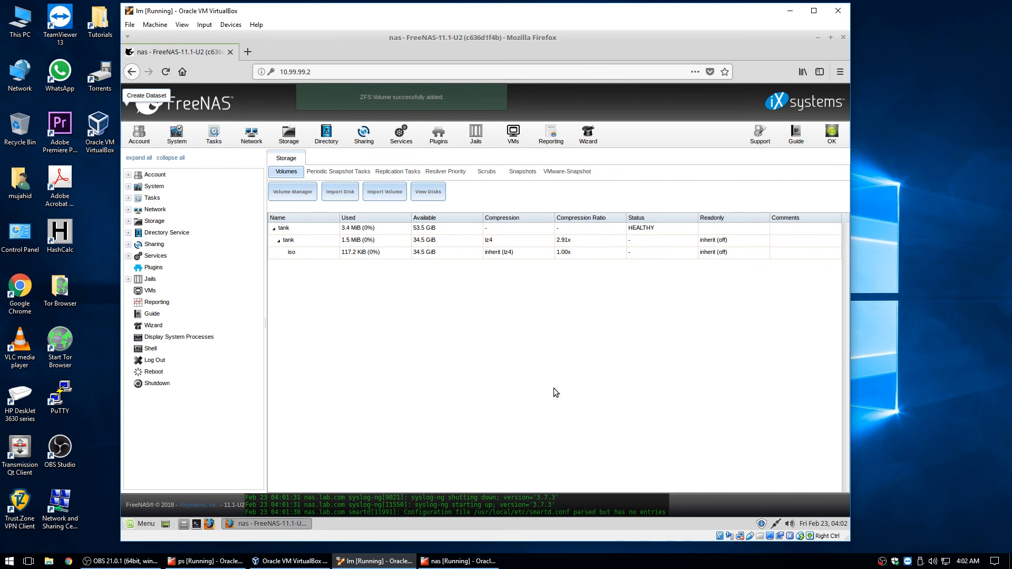
Select the iso dataset, then browse Snapshots, Resilver Priority, Volumes, Replication and Periodic Snapshot Tasks
left_click(331, 254)
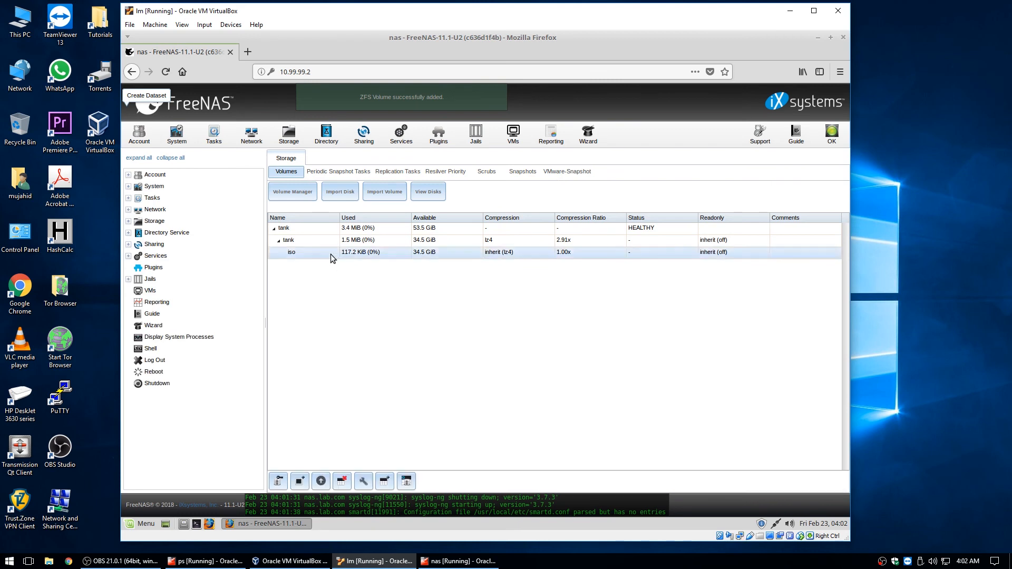
left_click(328, 172)
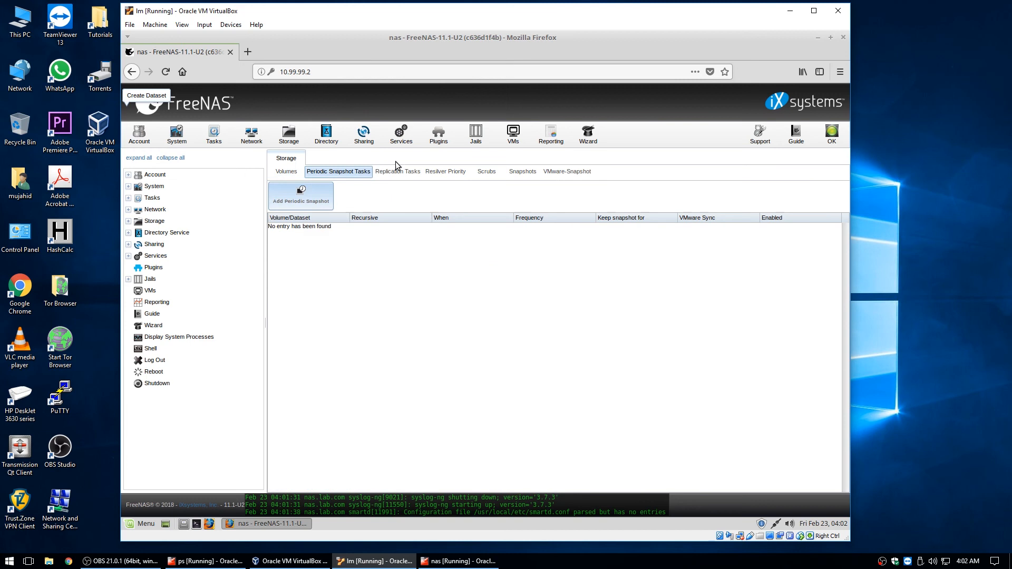
left_click(532, 175)
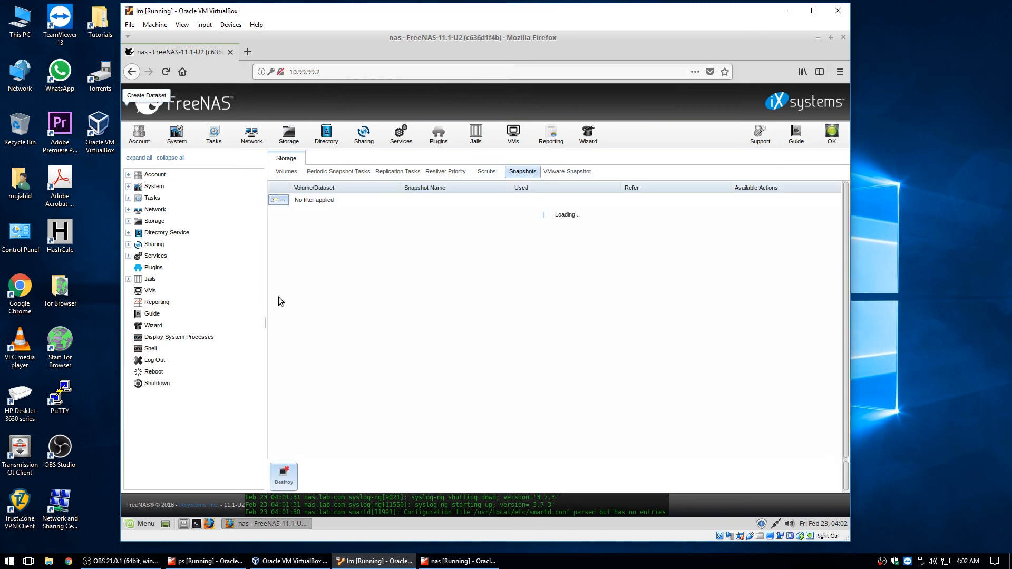
left_click(433, 172)
left_click(334, 172)
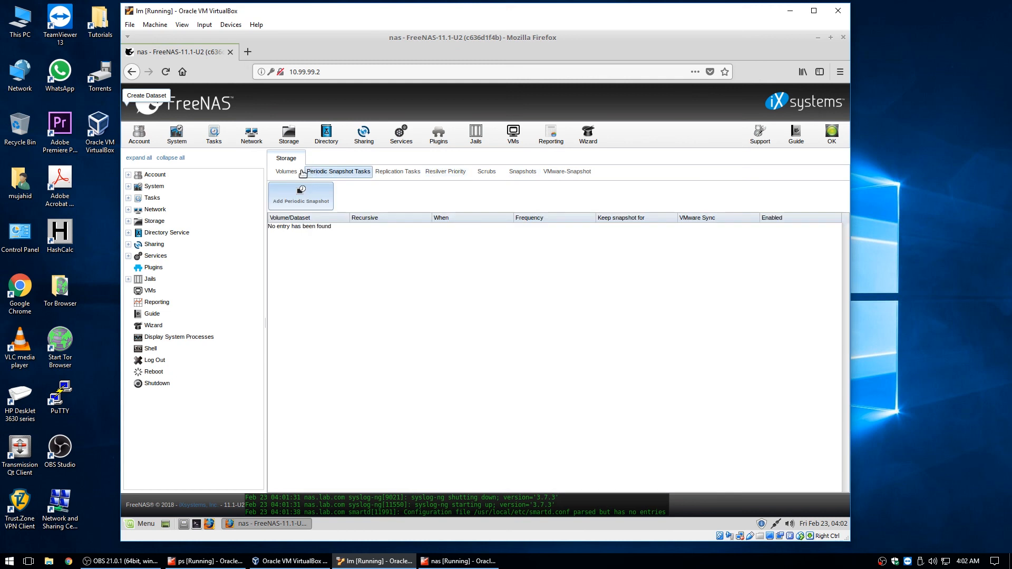
left_click(296, 174)
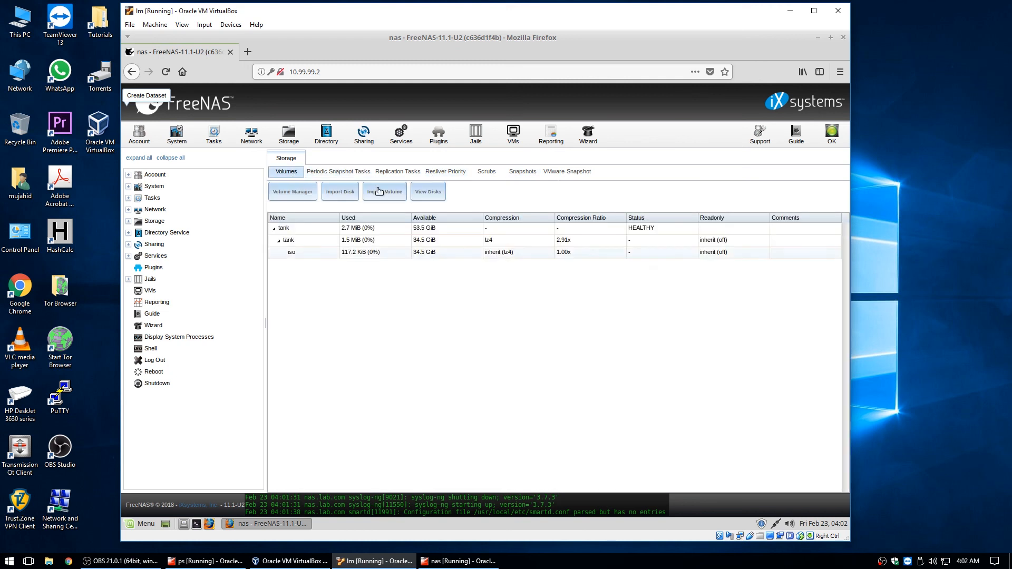
left_click(409, 175)
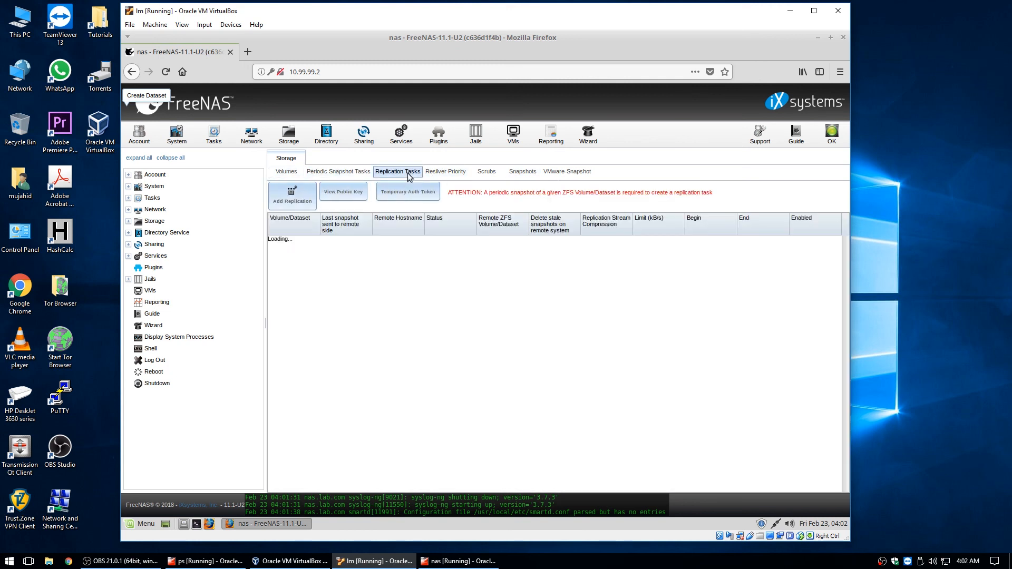
left_click(361, 174)
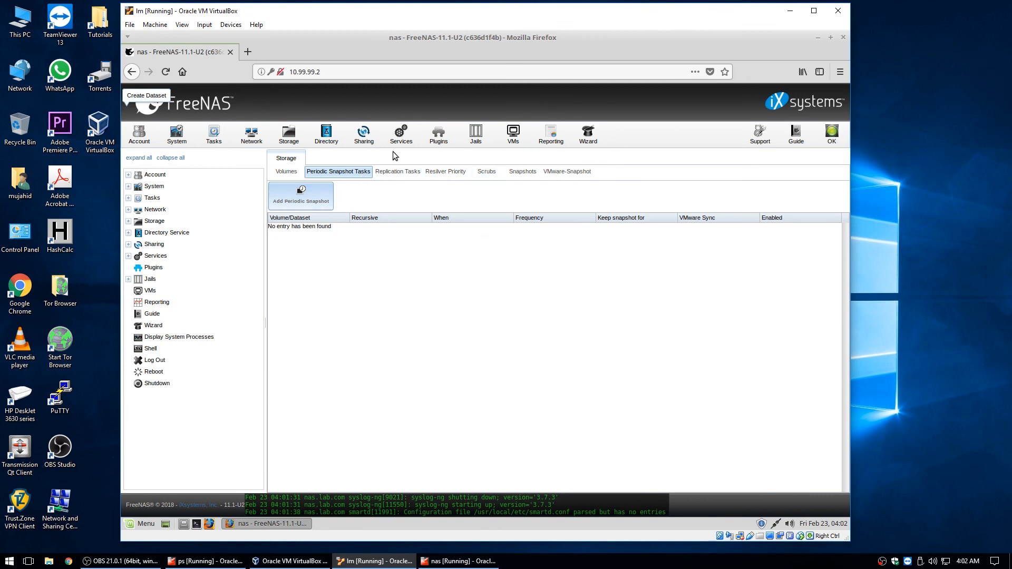
Look over the Active Directory, LDAP and NIS directory settings, then go to Sharing
left_click(326, 140)
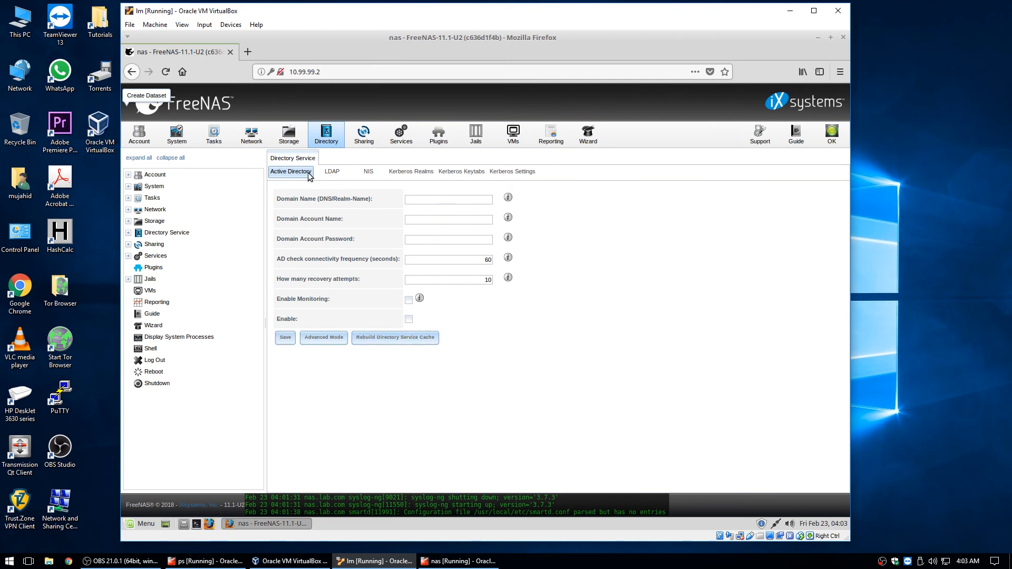
left_click(334, 174)
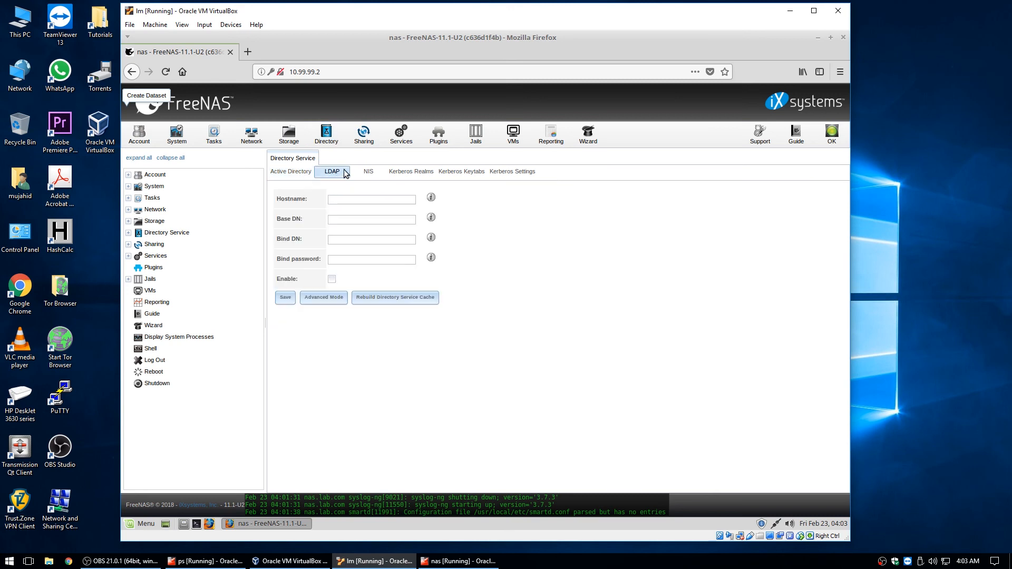
left_click(372, 173)
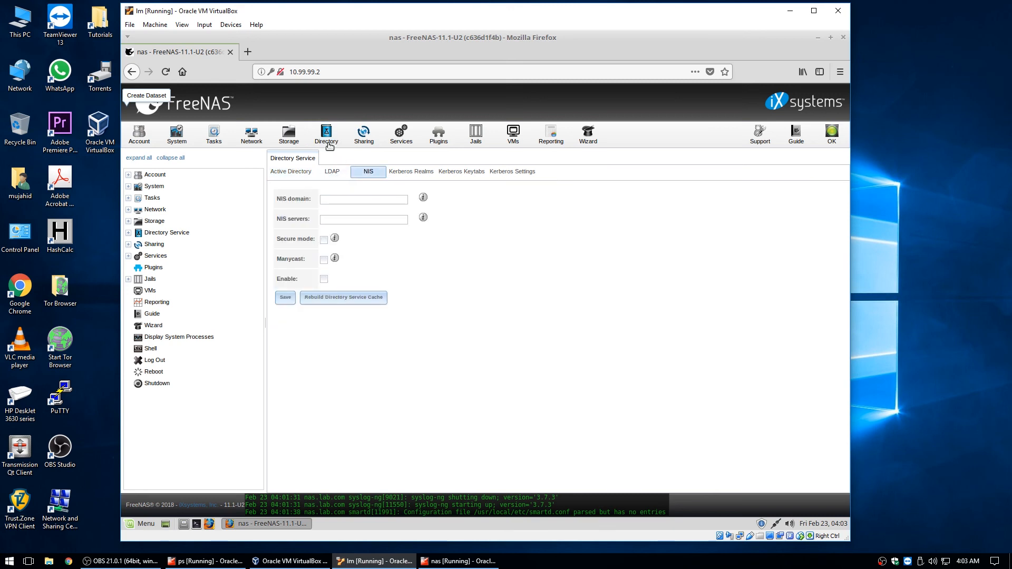
left_click(368, 139)
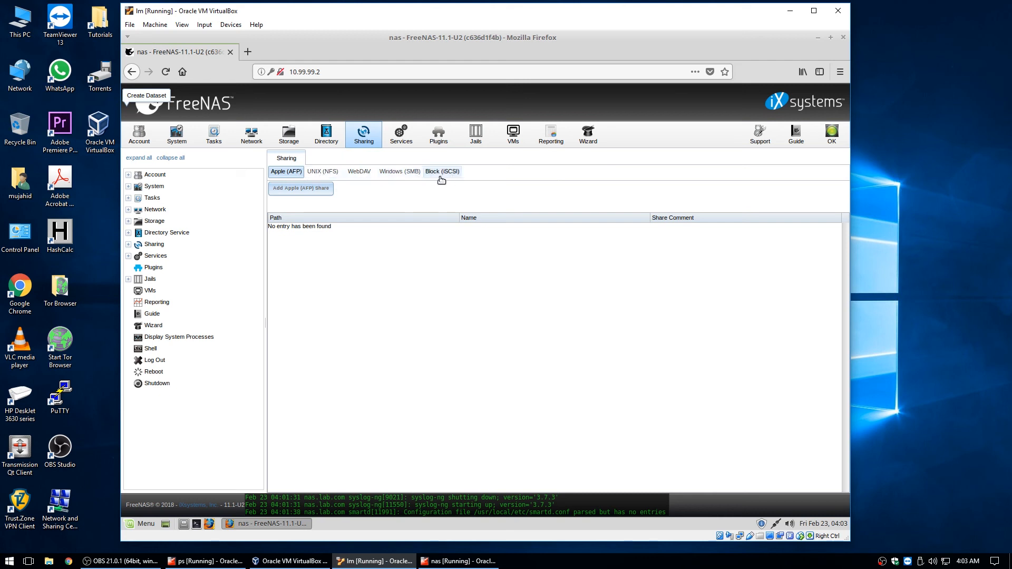
Start a new Windows (SMB) share with the path /mnt/tank/iso
left_click(409, 172)
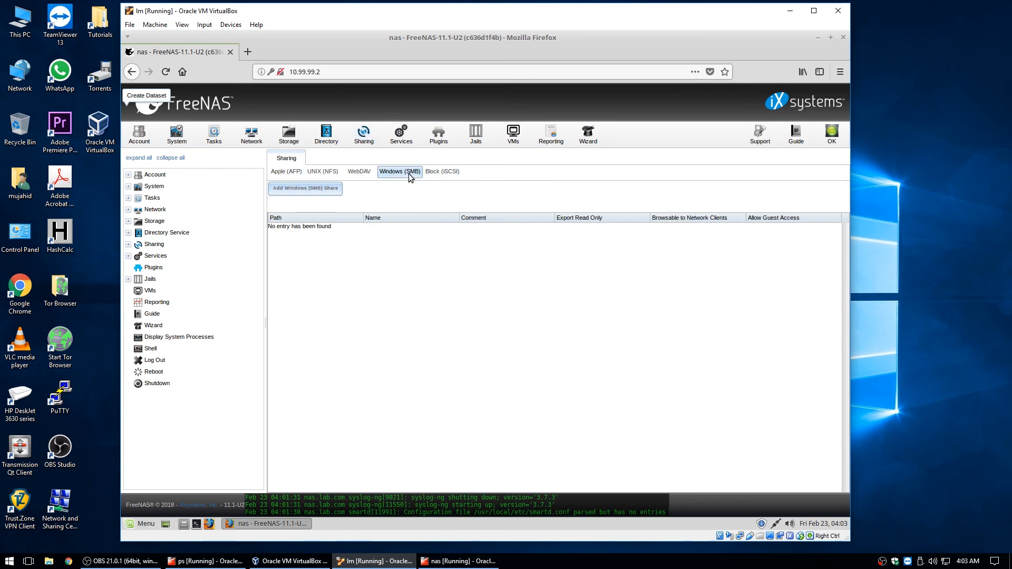
left_click(335, 189)
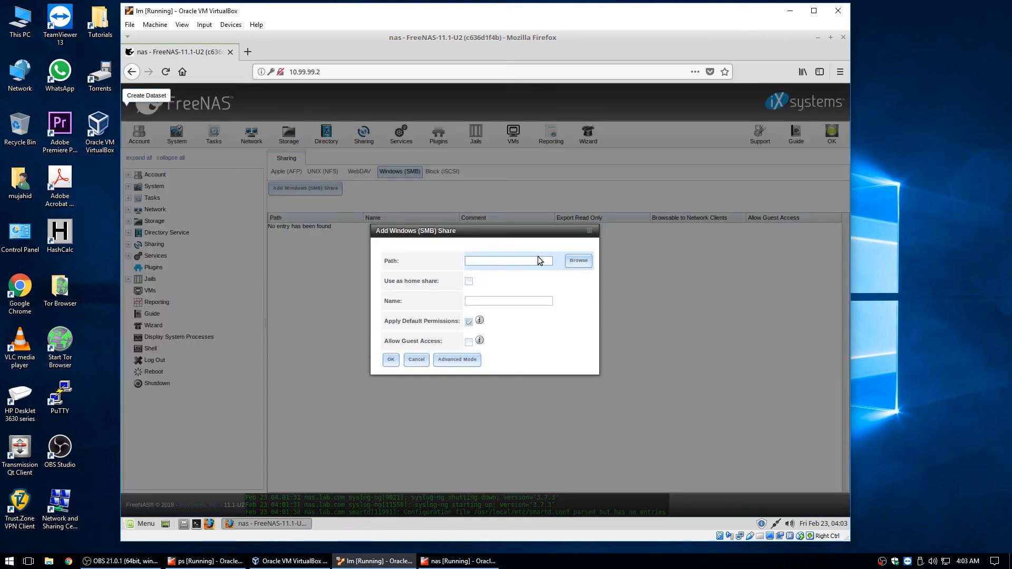
left_click(576, 262)
left_click(482, 221)
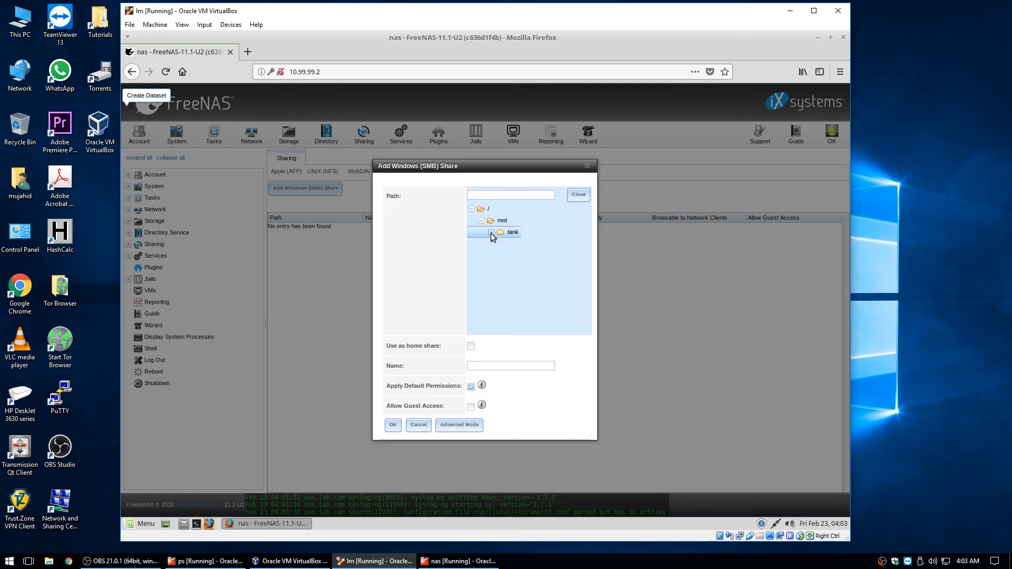
left_click(491, 232)
left_click(513, 244)
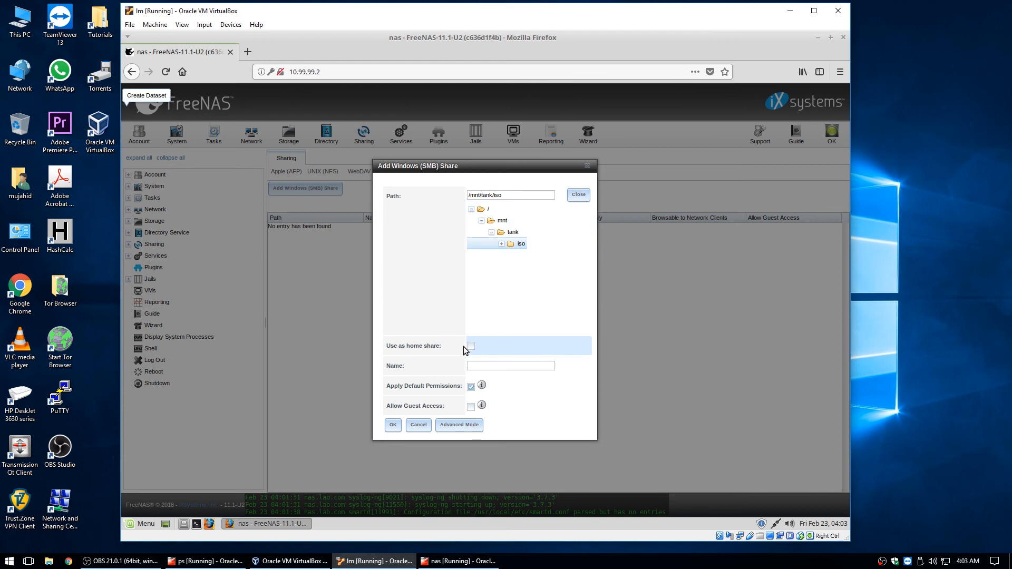
In Advanced Mode, name the share ISO with comment 'ISO Images', keep it browsable, and save
left_click(469, 426)
scroll(539, 335, "down", 3)
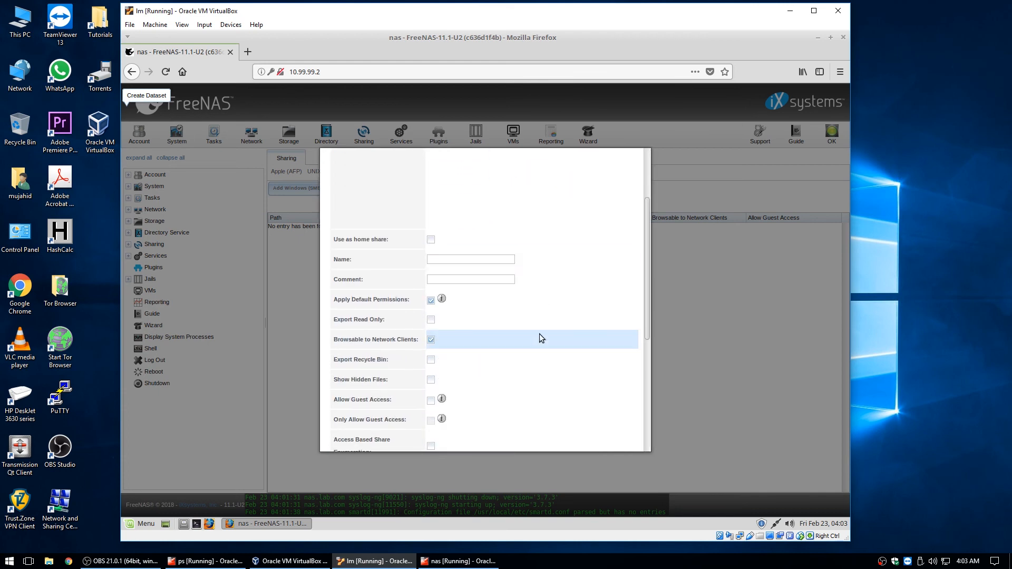
scroll(537, 333, "down", 1)
left_click(461, 240)
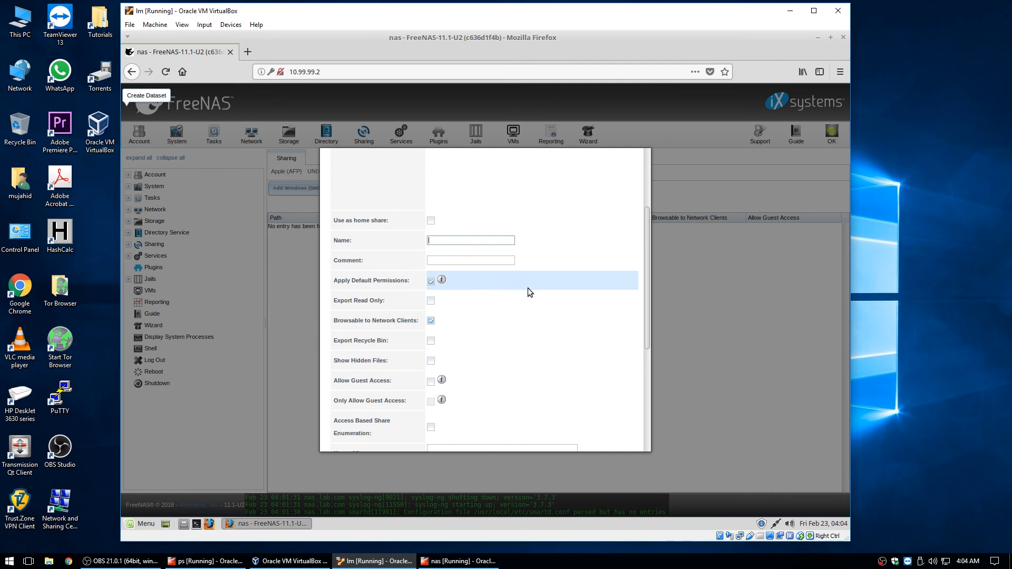
type("ISO")
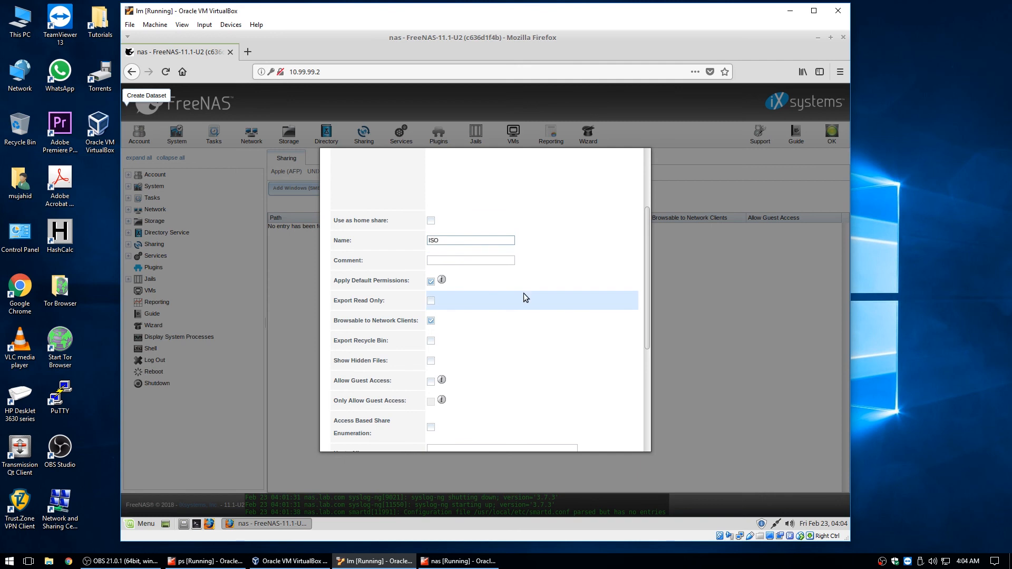
left_click(469, 260)
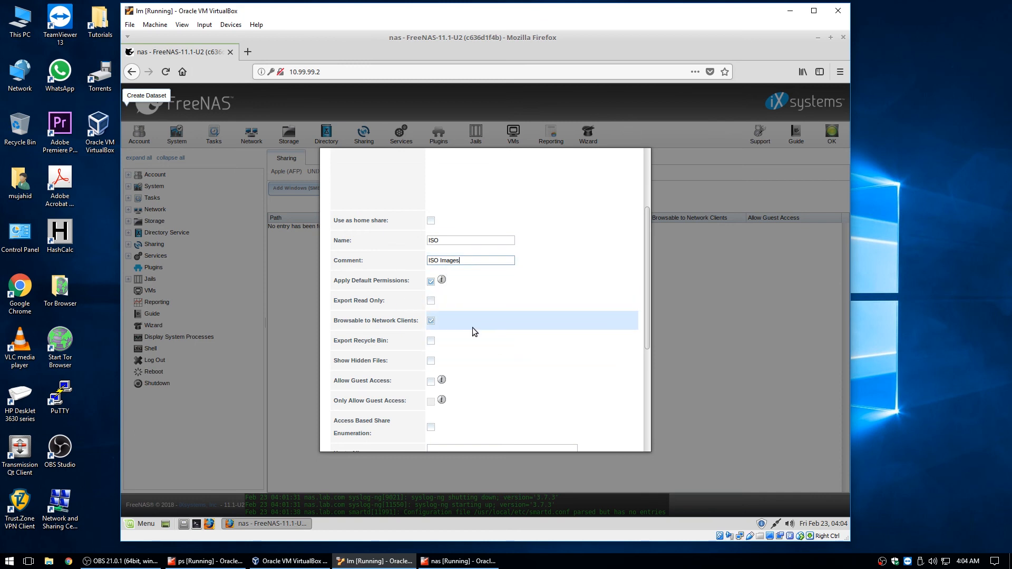
left_click(430, 321)
left_click(430, 321)
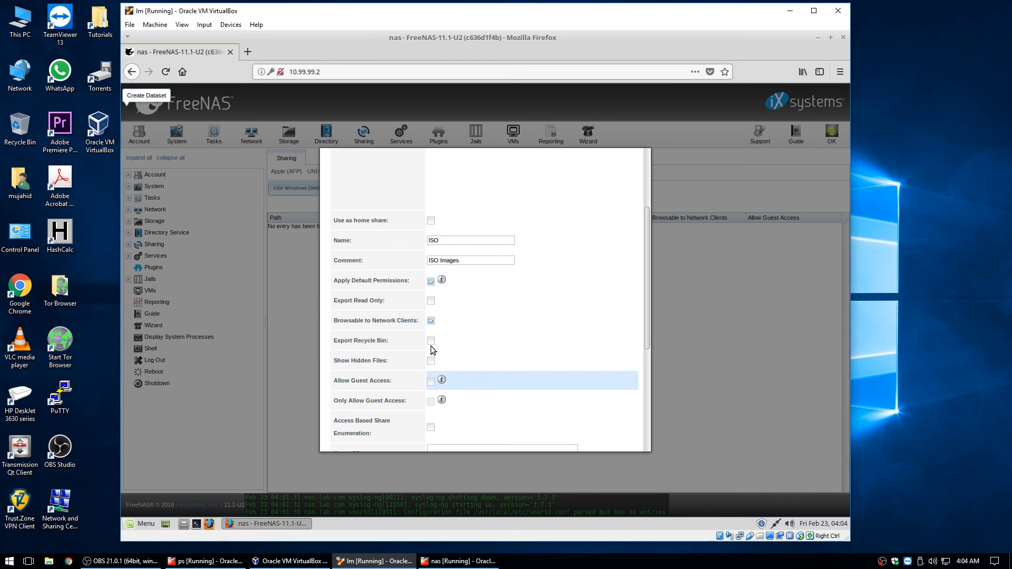
left_click_drag(647, 303, 643, 406)
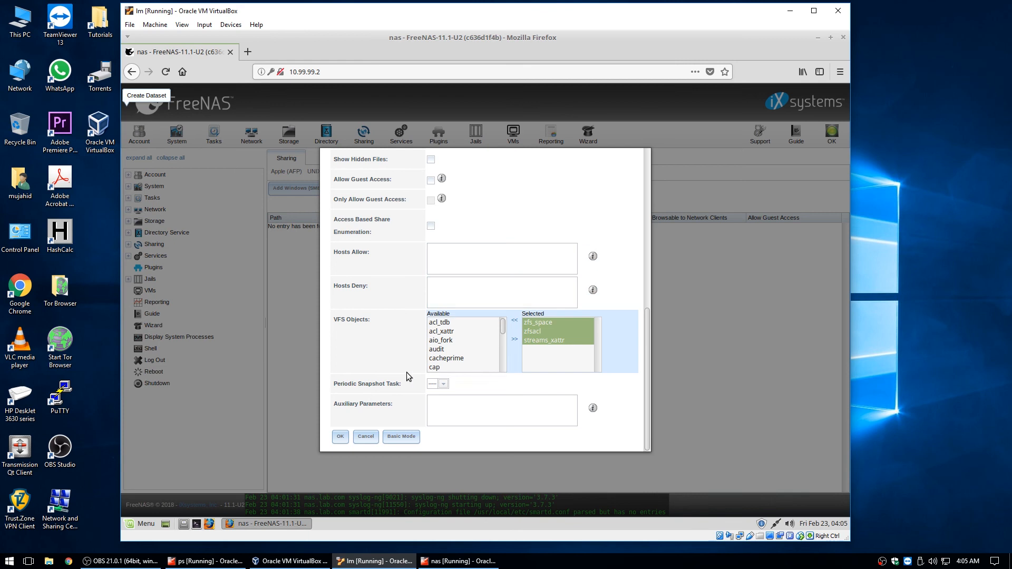
left_click(341, 437)
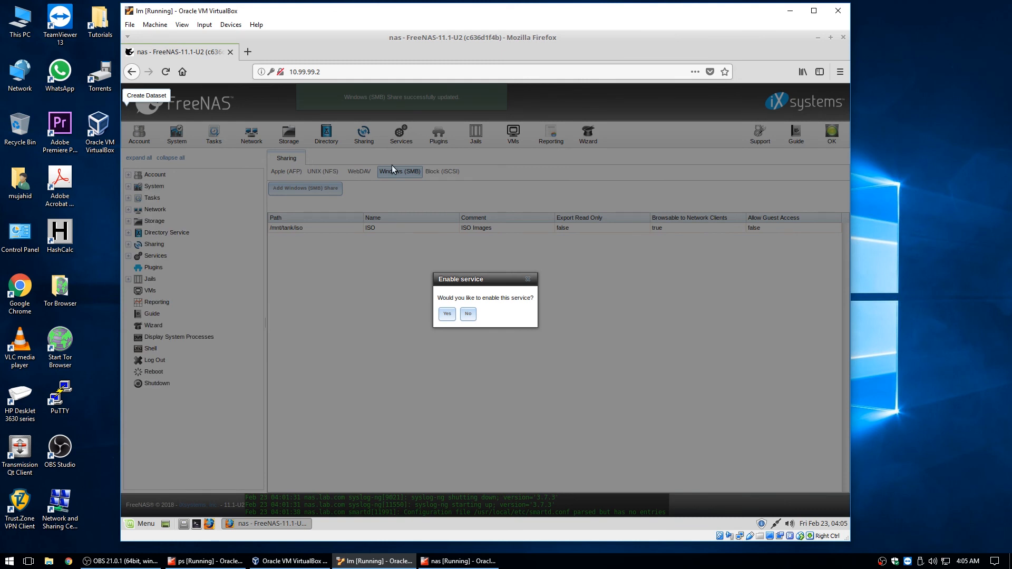
Enable and start the SMB service, stop S.M.A.R.T. starting on boot, and return to SMB shares
left_click(448, 314)
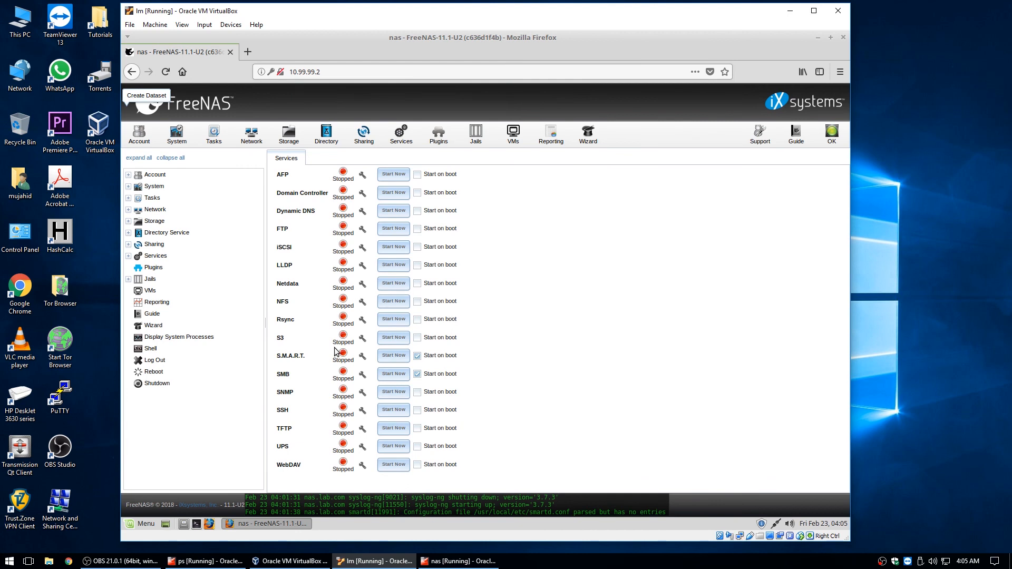
left_click(388, 378)
left_click(397, 356)
left_click(418, 358)
left_click(369, 136)
left_click(402, 172)
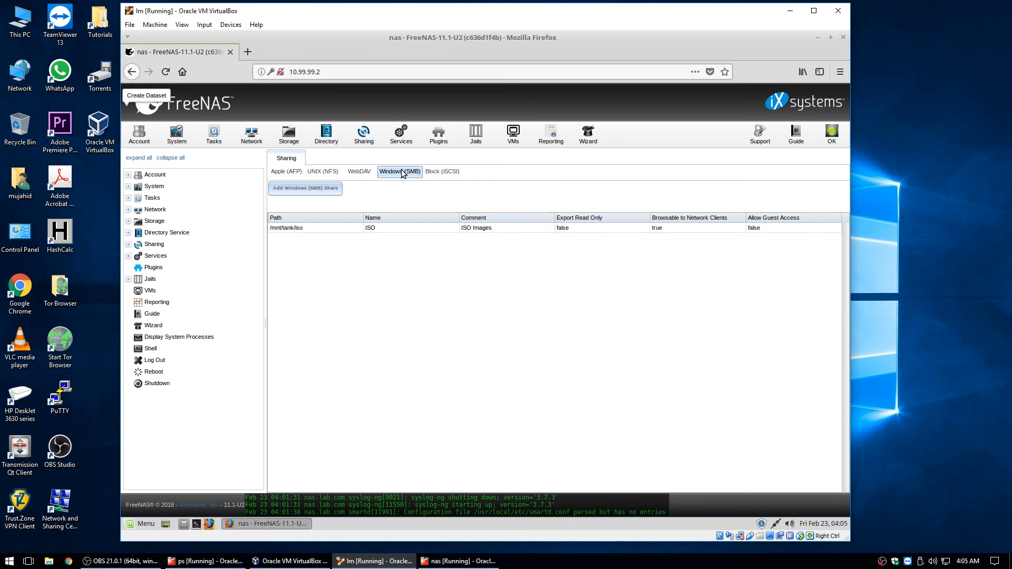
Inspect the iso dataset's permissions, leaving owner root and group wheel unchanged
left_click(346, 229)
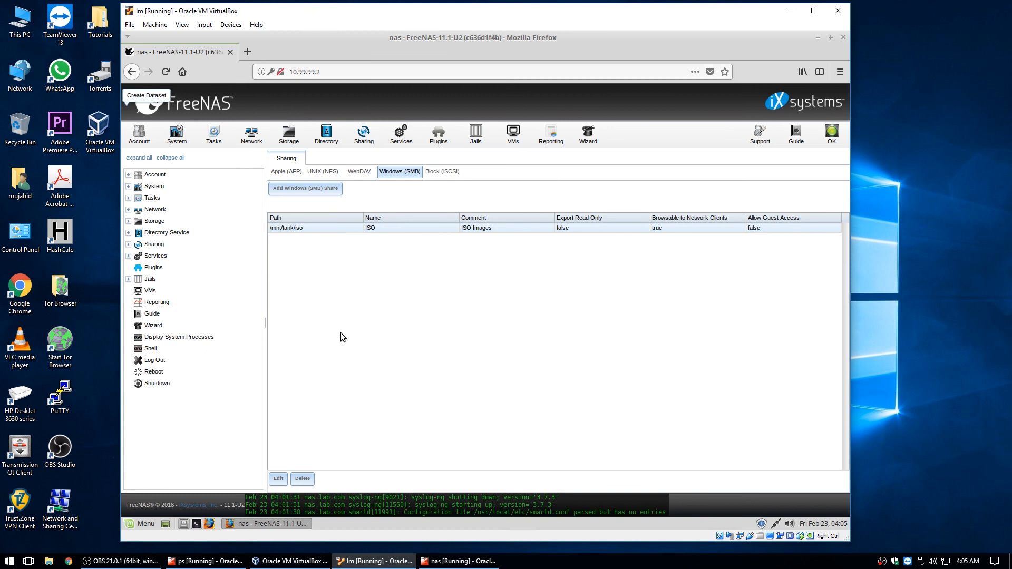
left_click(284, 142)
left_click(307, 255)
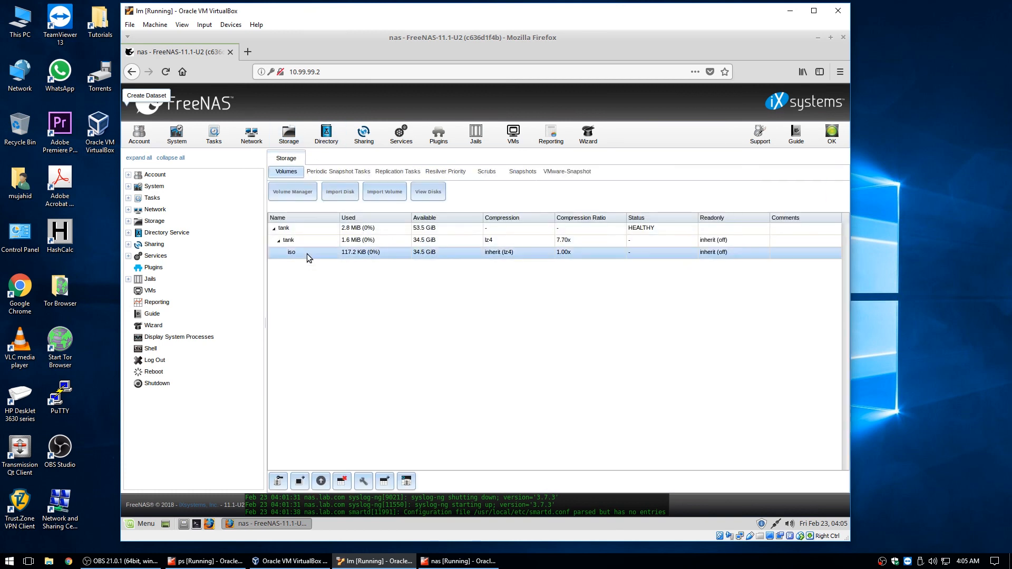
left_click(279, 481)
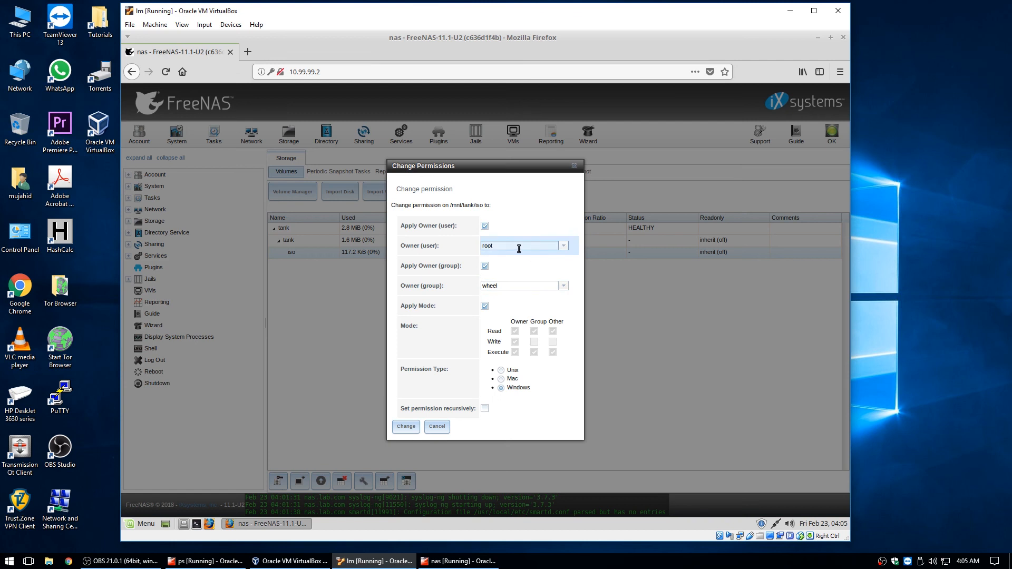
left_click(563, 246)
left_click(563, 245)
left_click(563, 246)
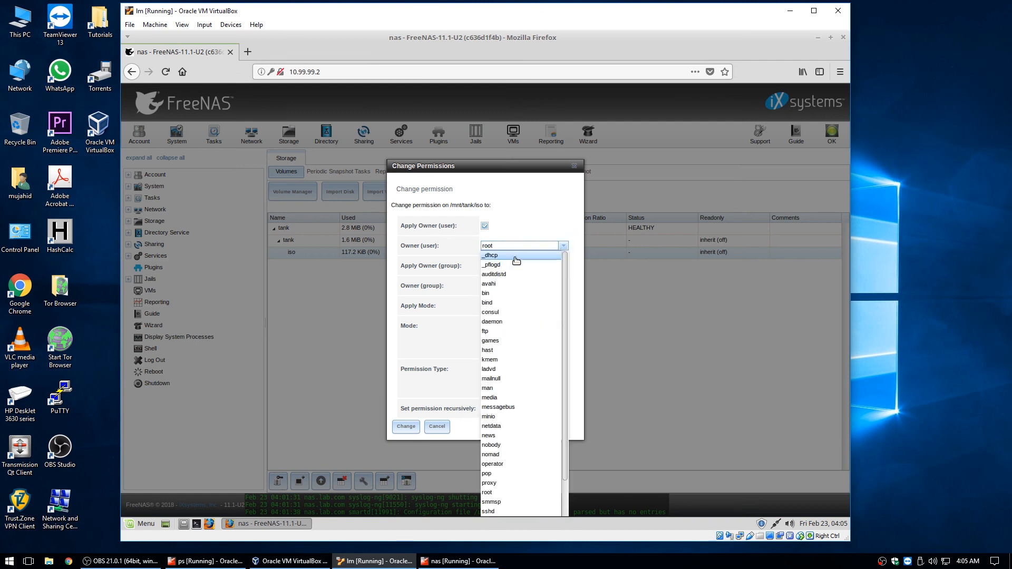
left_click(560, 230)
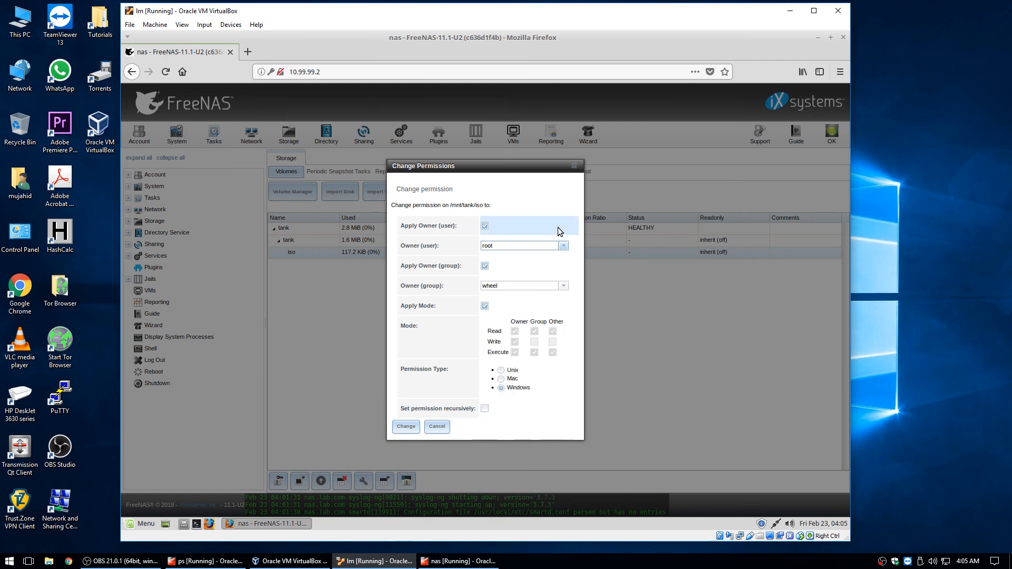
left_click(565, 285)
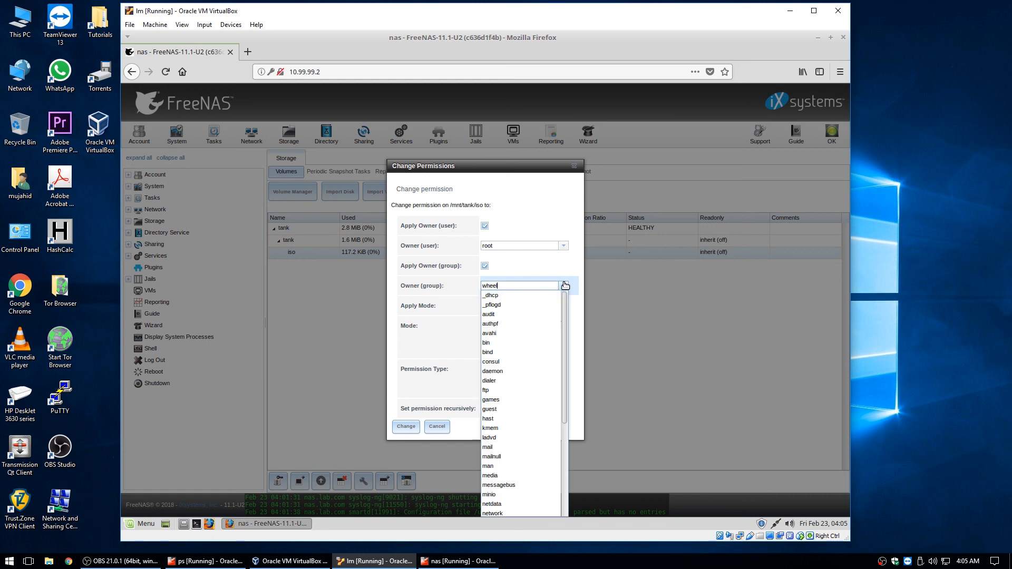
left_click(511, 270)
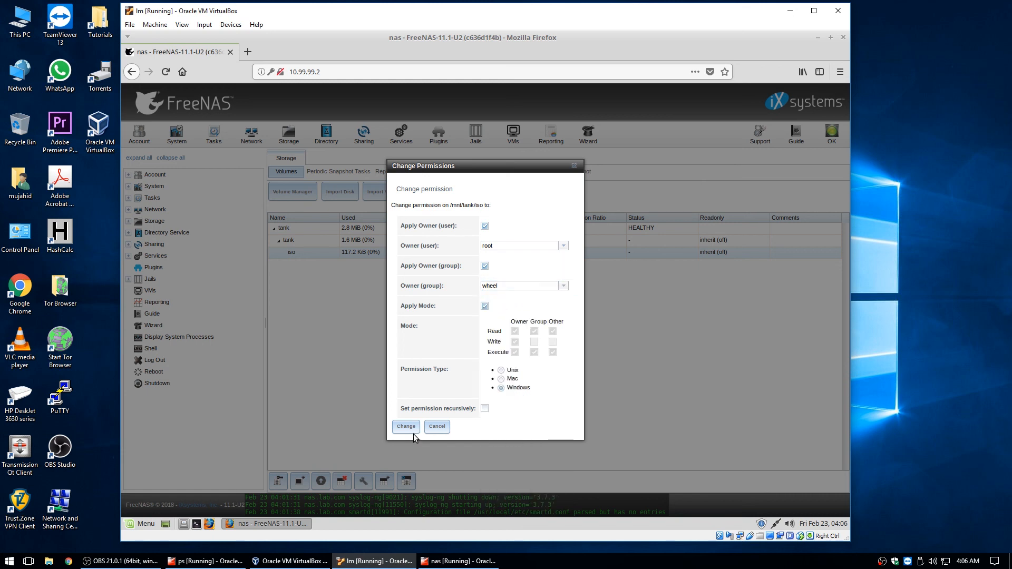
left_click(437, 427)
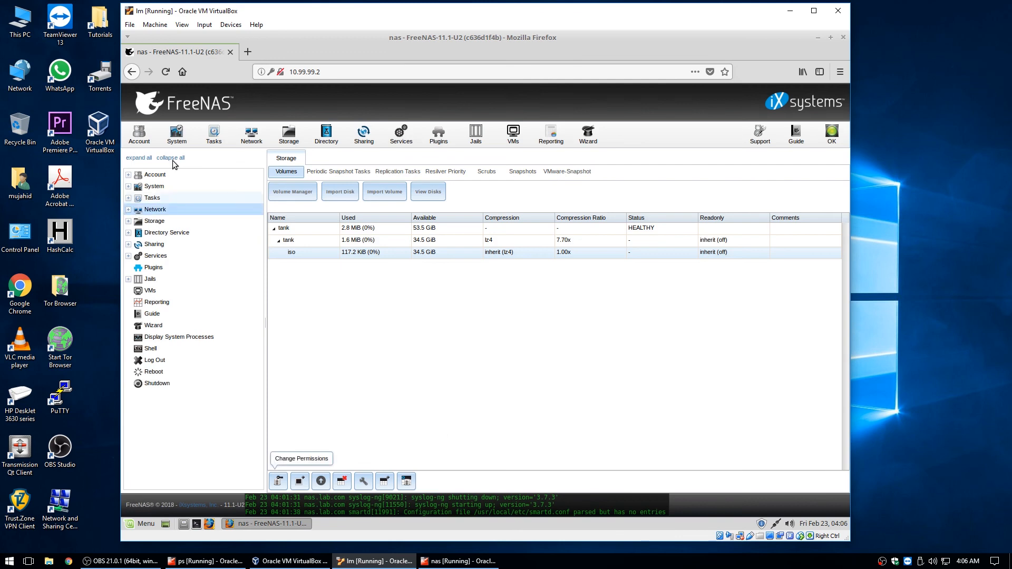
Start a new FreeNAS user account and enter its username and full name
left_click(139, 132)
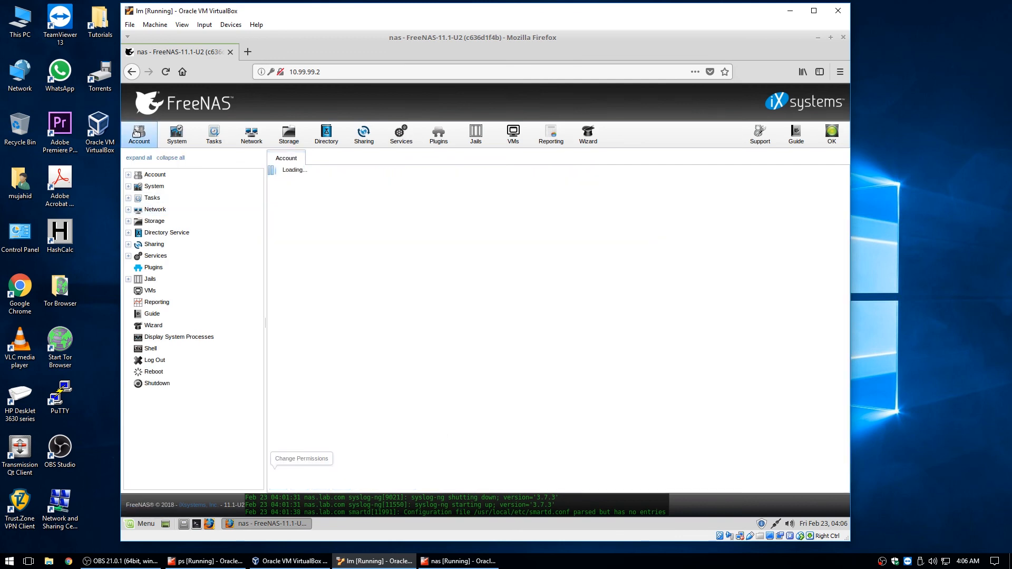
left_click(324, 172)
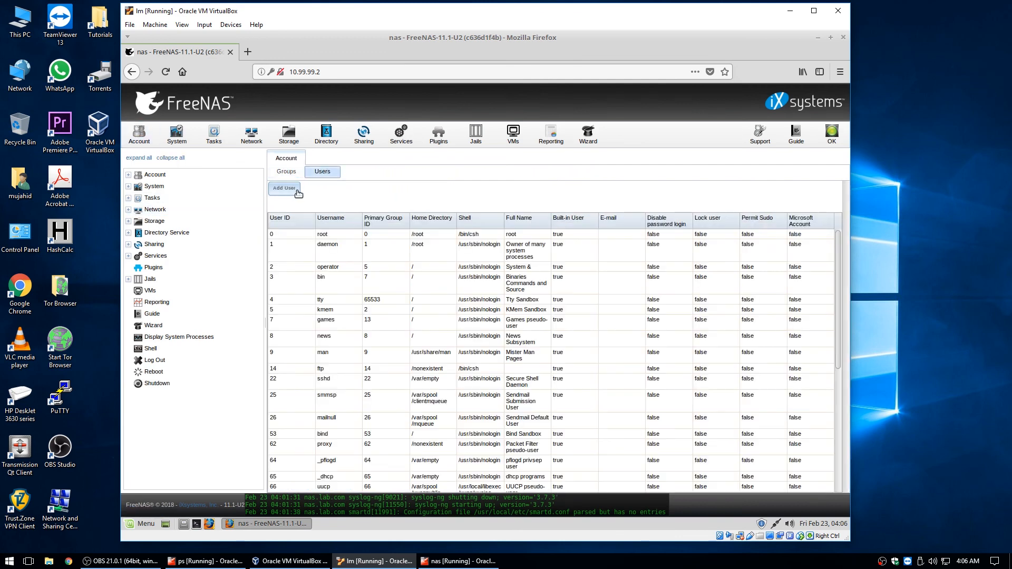
left_click(291, 189)
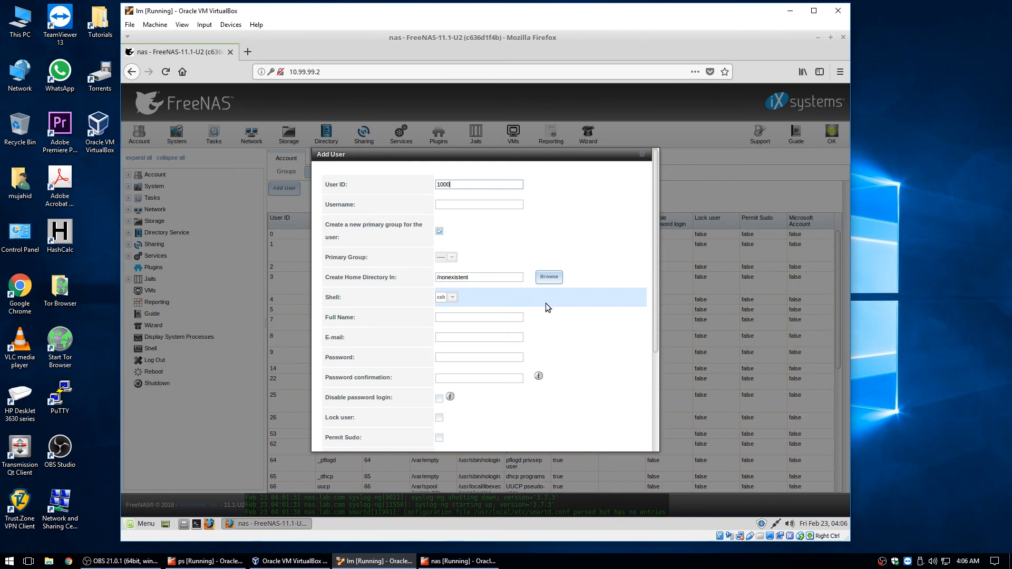
left_click(457, 206)
type("mujahid")
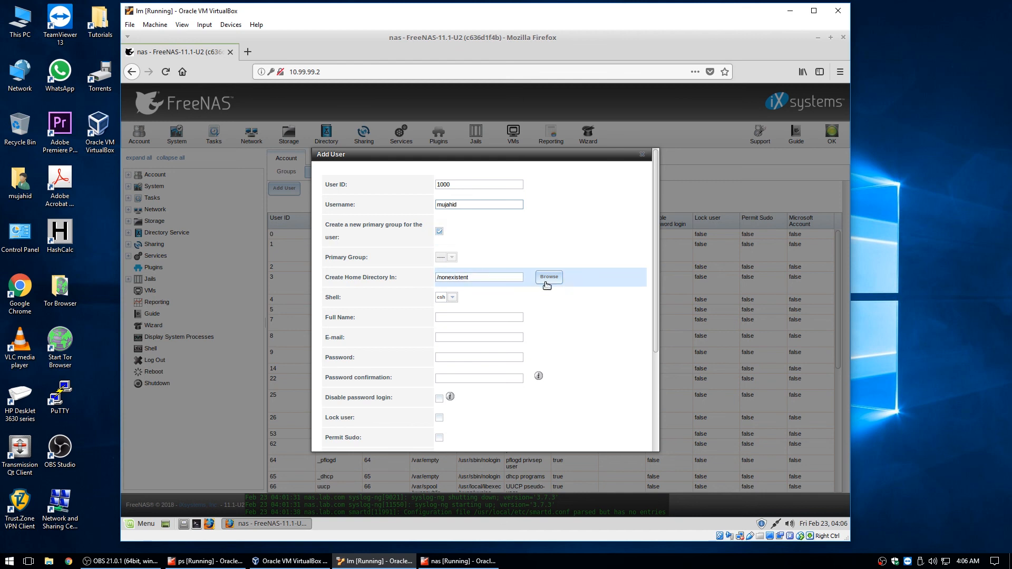
left_click(451, 259)
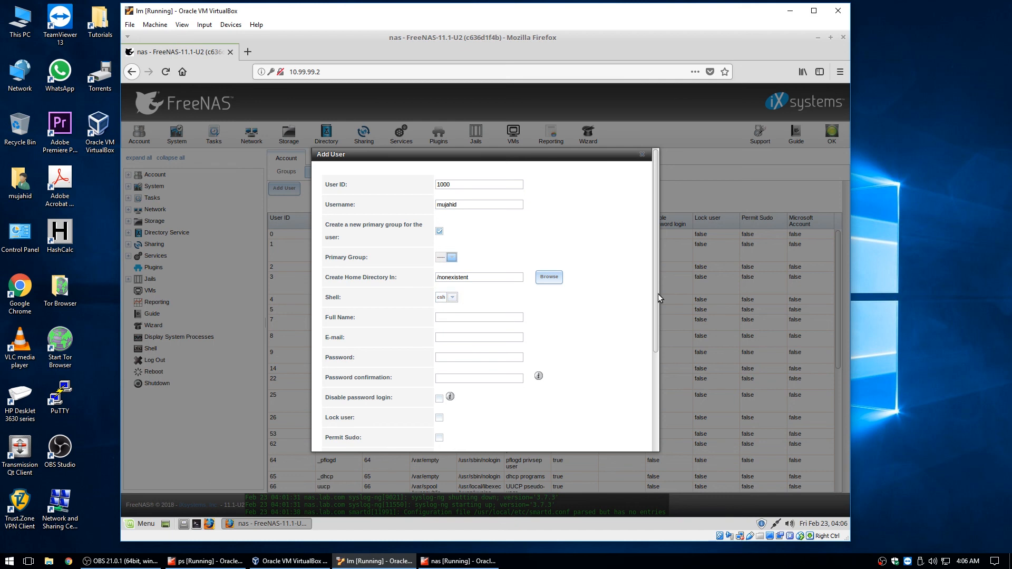
scroll(658, 293, "down", 3)
left_click(479, 214)
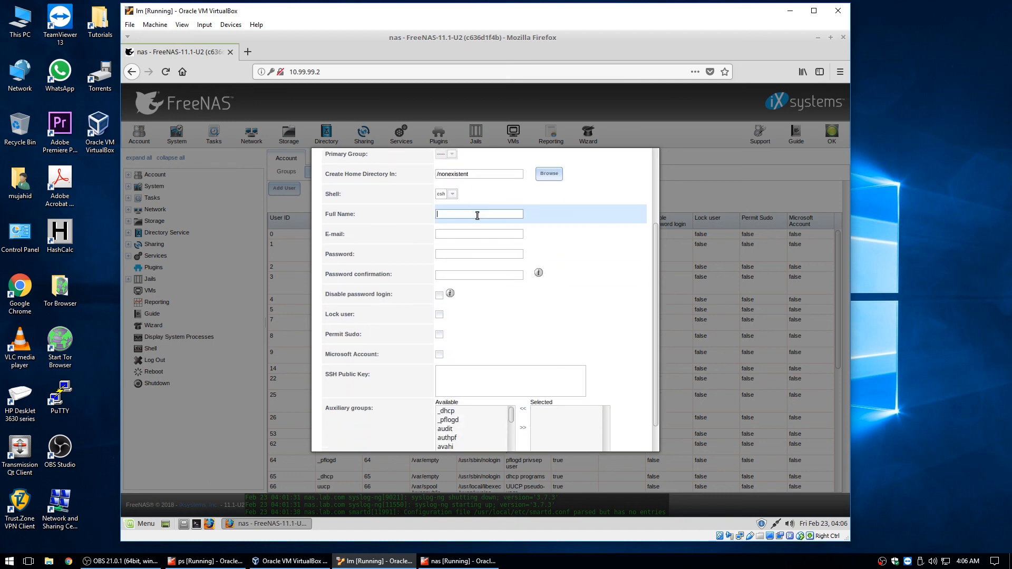
type("mujahid")
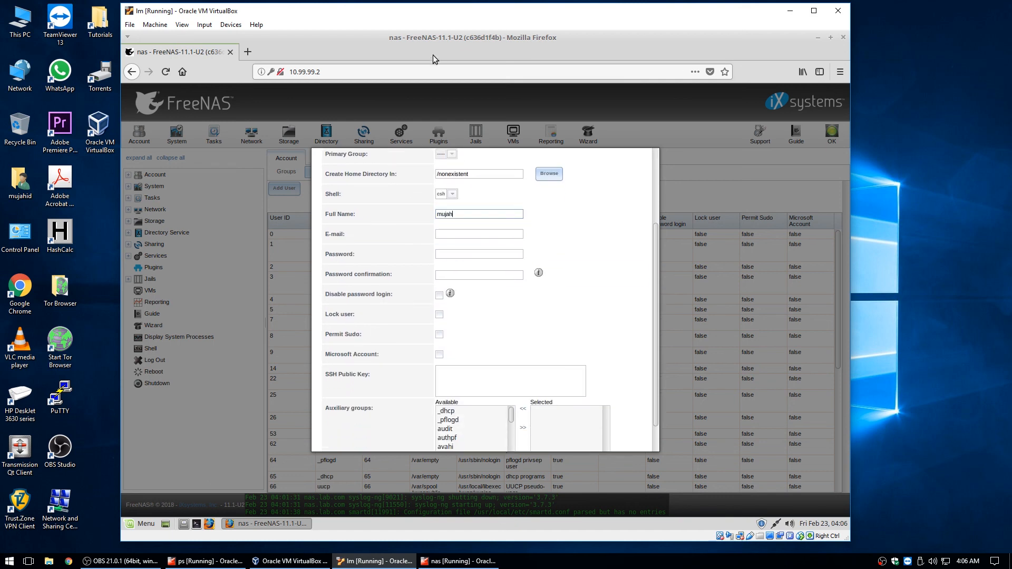
Set and confirm the user's password, then create the account
left_click(457, 233)
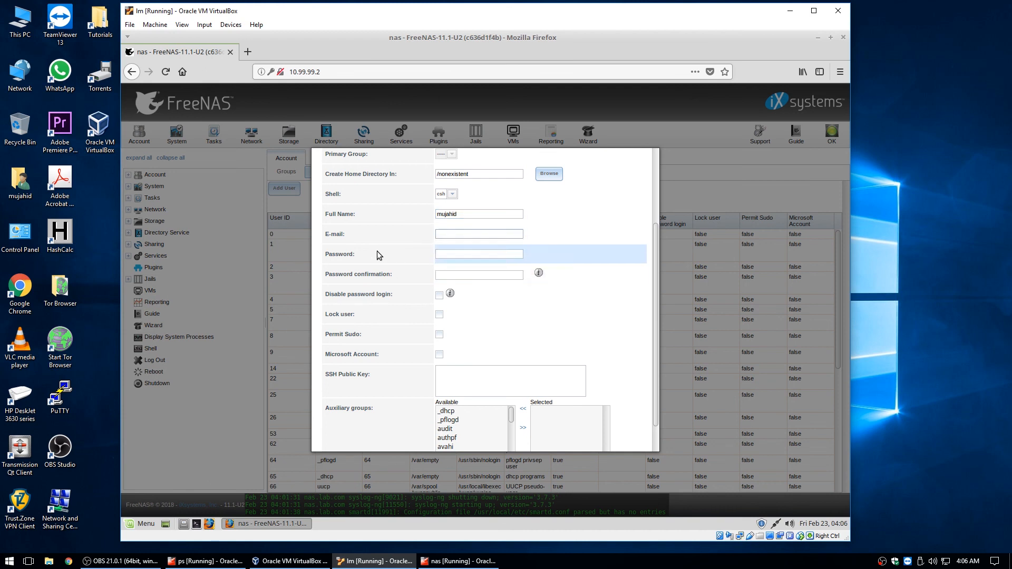
left_click(452, 254)
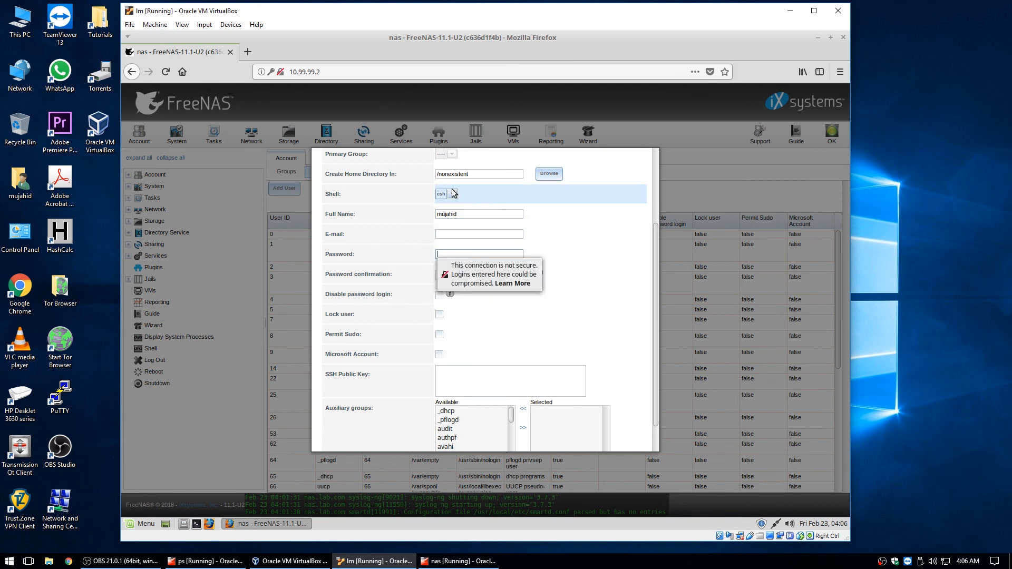
type("12345")
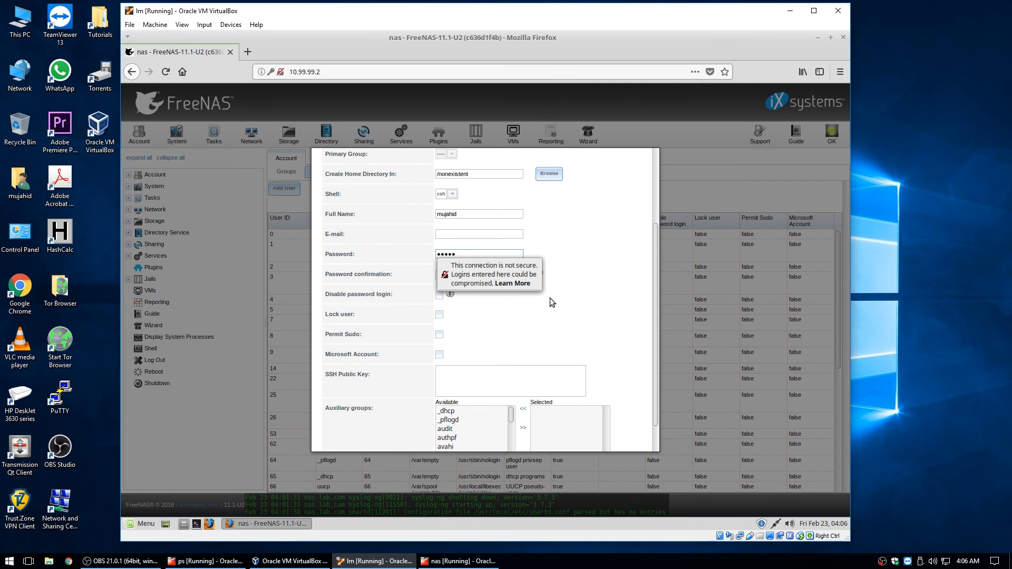
key("Tab")
left_click(490, 276)
type("12345")
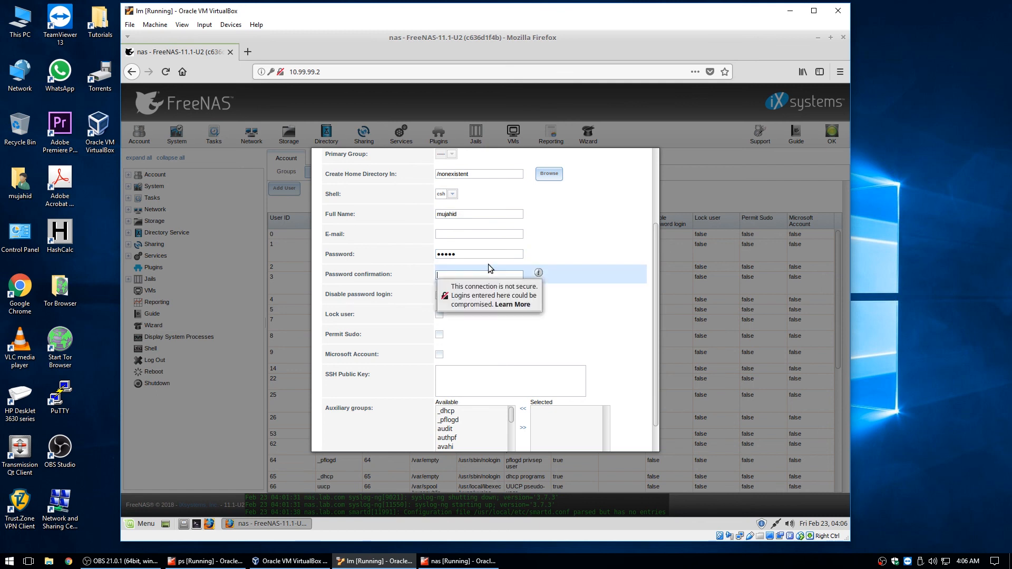
left_click(612, 323)
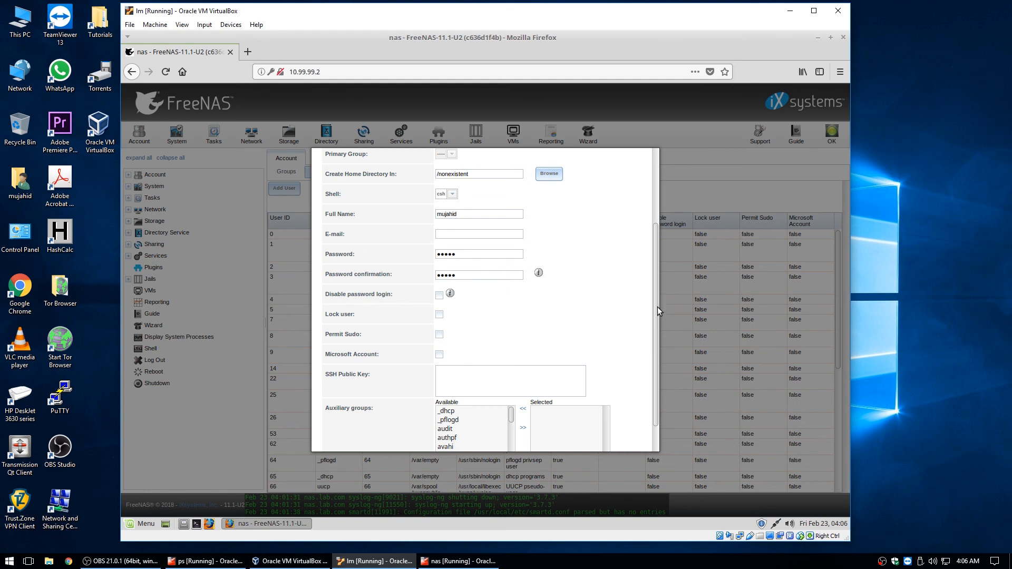
scroll(656, 307, "down", 2)
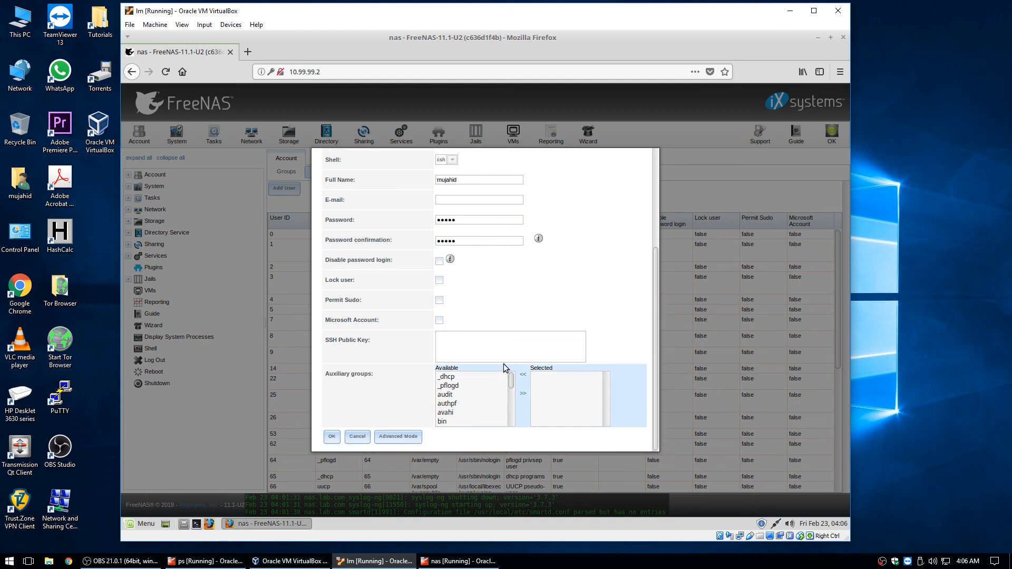
scroll(529, 428, "up", 2)
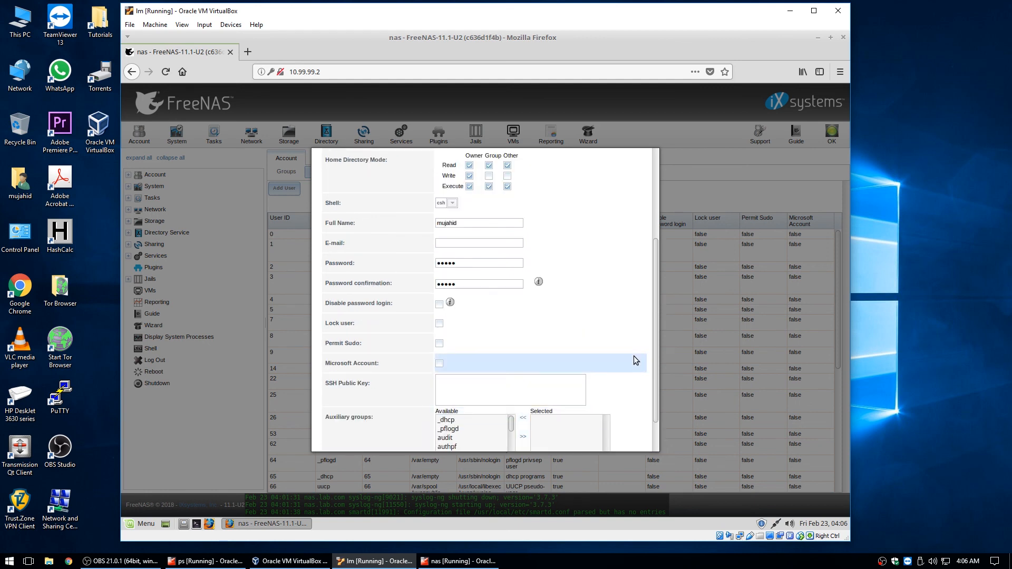
scroll(633, 356, "down", 2)
scroll(599, 334, "up", 8)
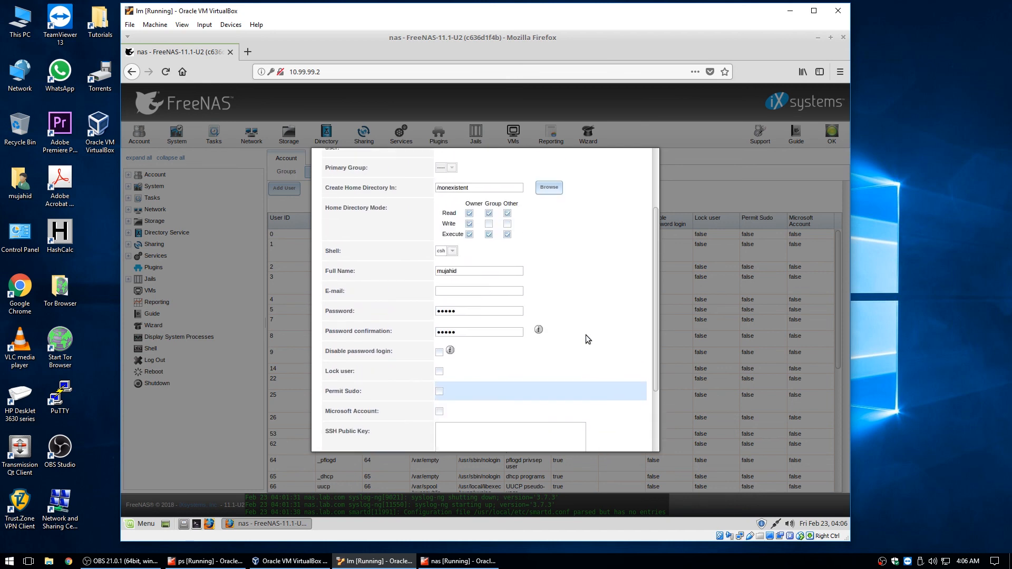
scroll(588, 327, "down", 8)
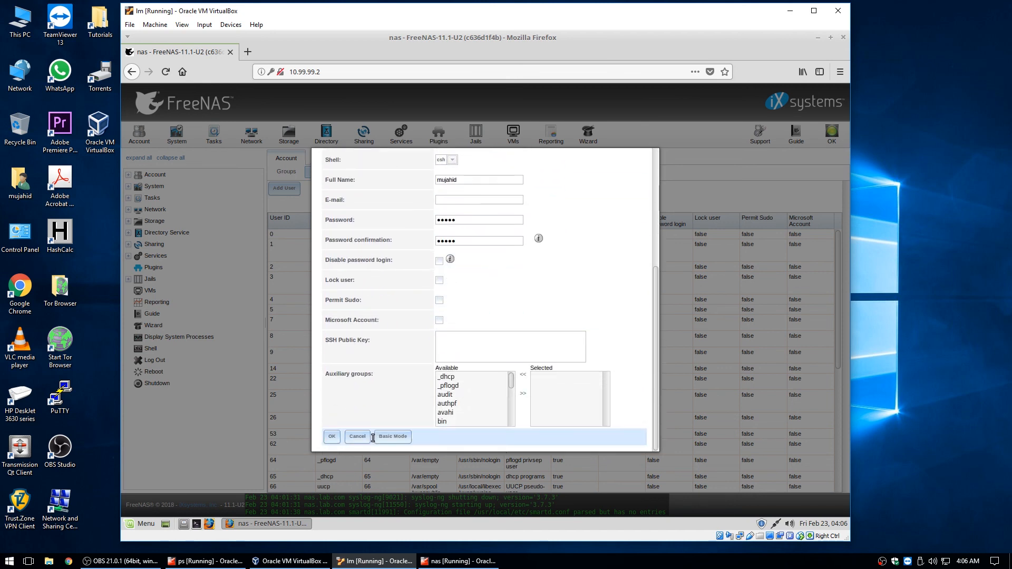
left_click(331, 437)
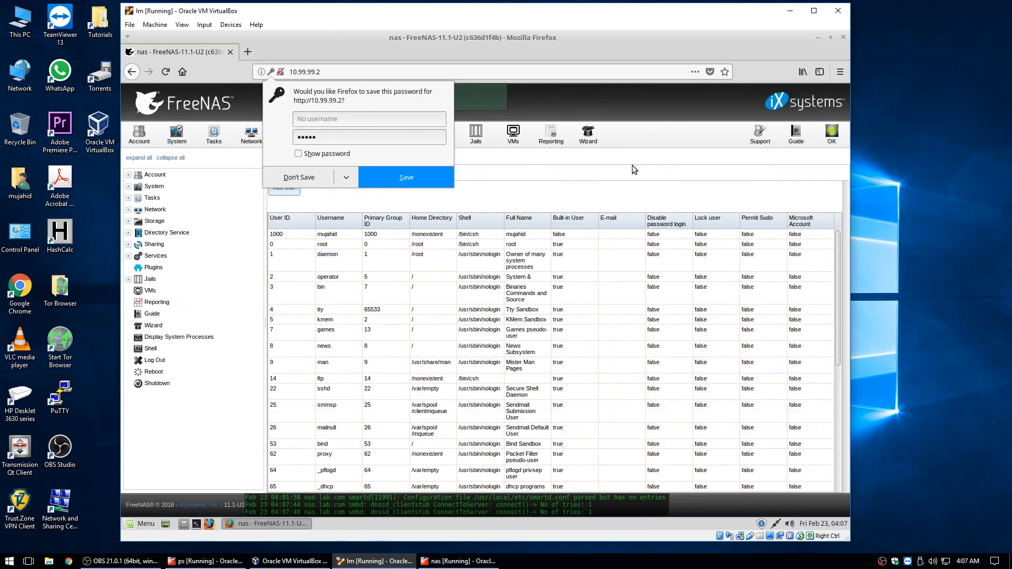
Make the new user the recursive owner of /mnt/tank/iso, keeping group wheel
left_click(631, 166)
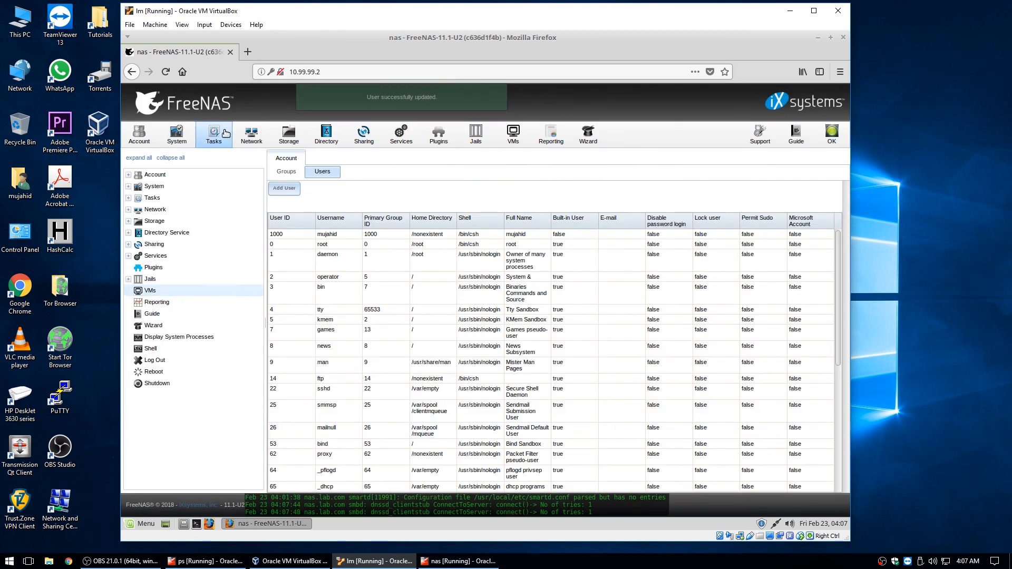
left_click(293, 136)
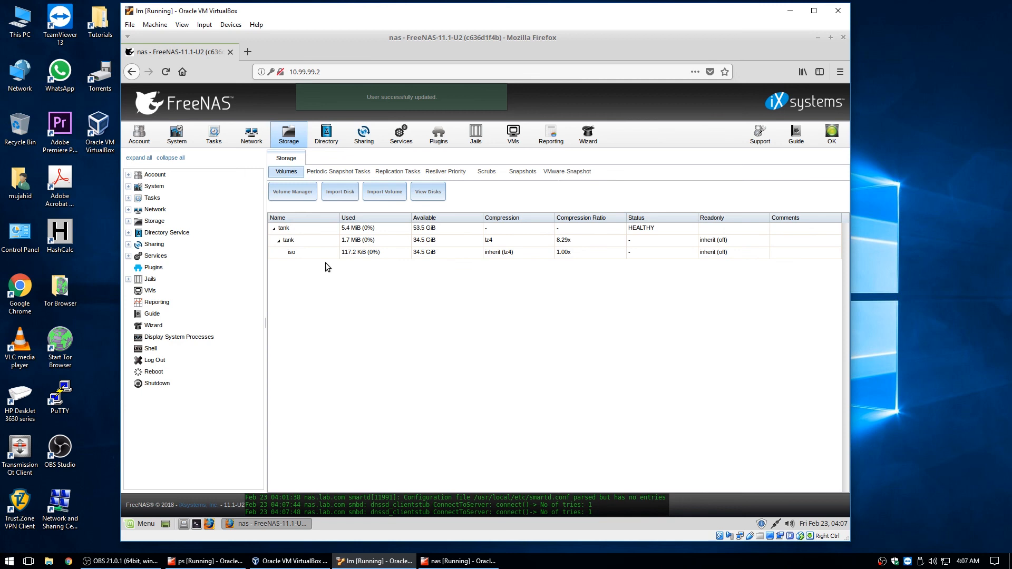
left_click(317, 252)
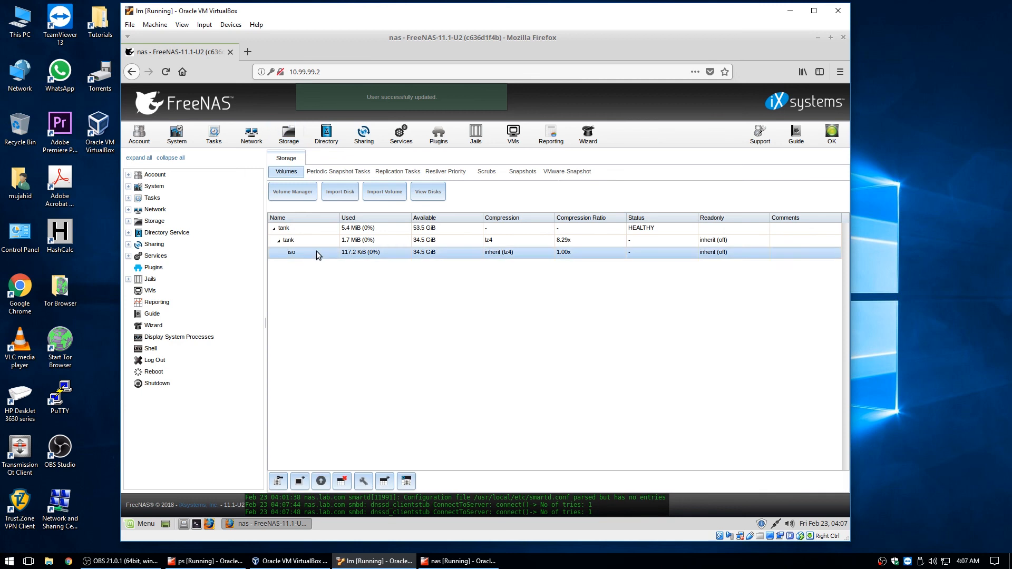
left_click(279, 482)
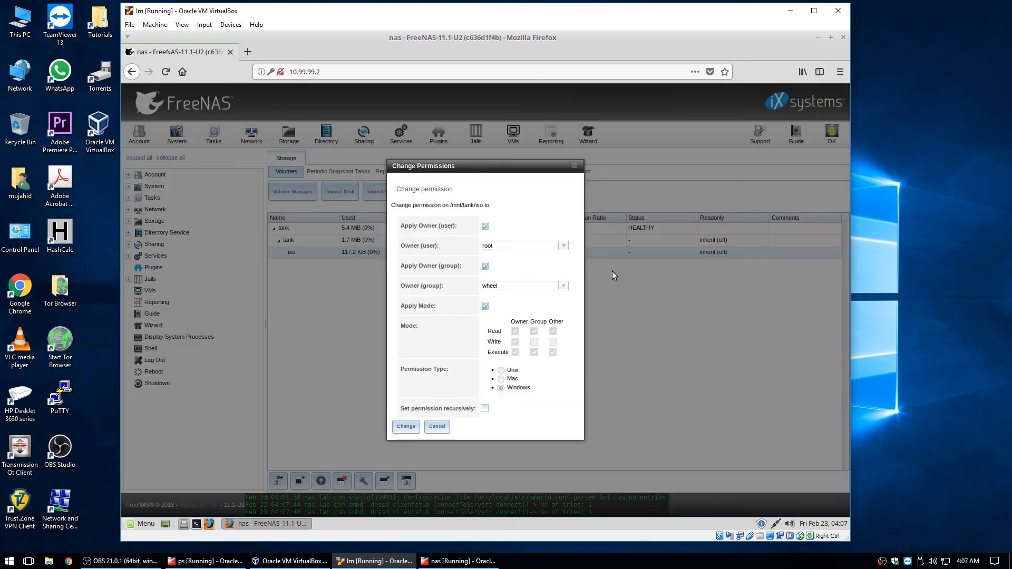
left_click(563, 245)
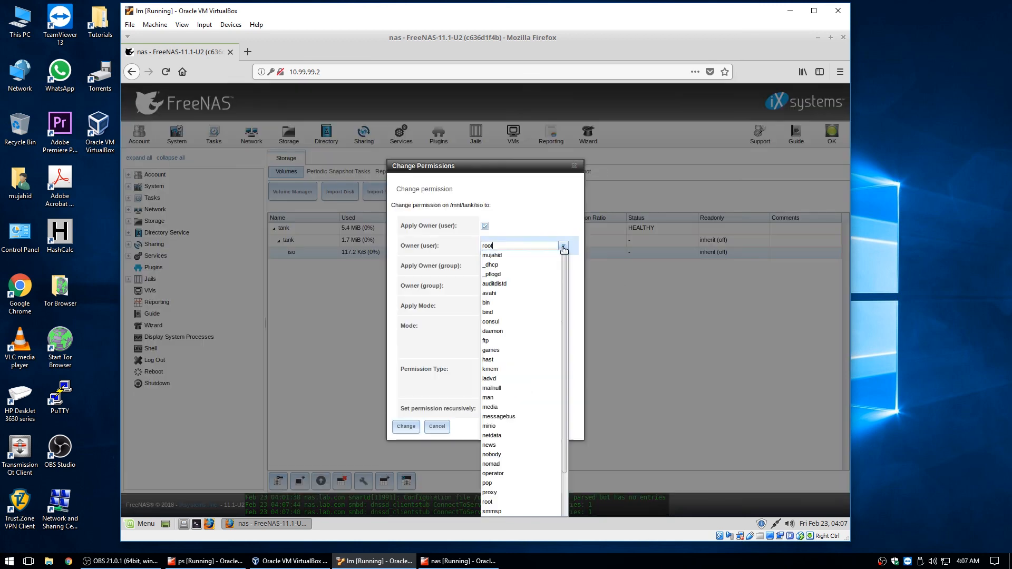
left_click(501, 256)
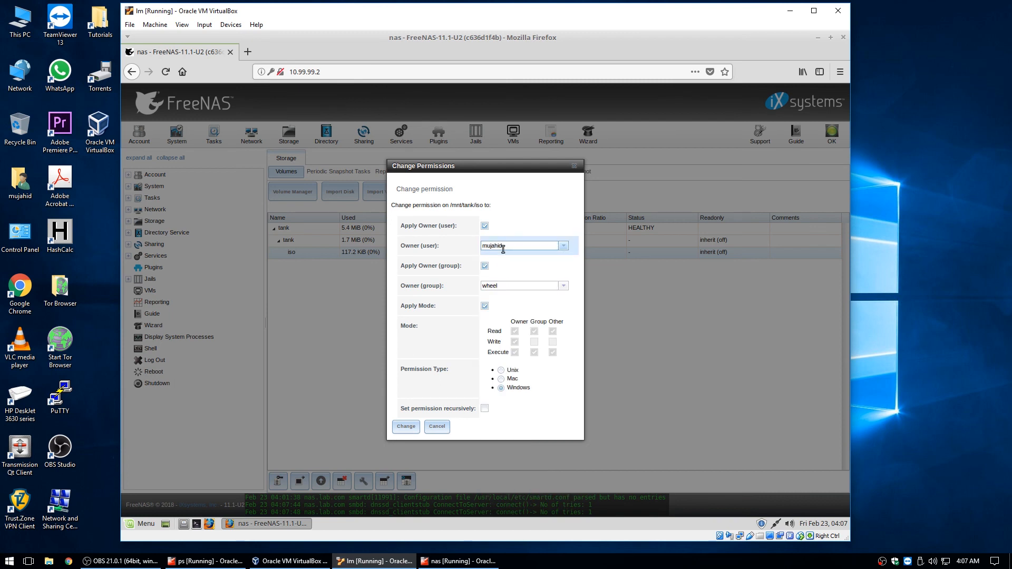
left_click(484, 408)
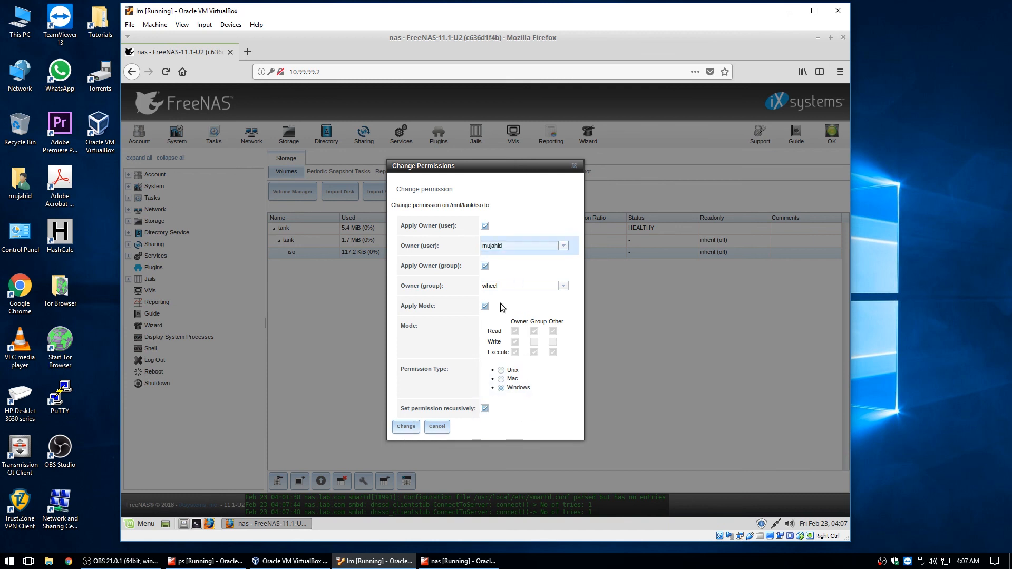
left_click(416, 428)
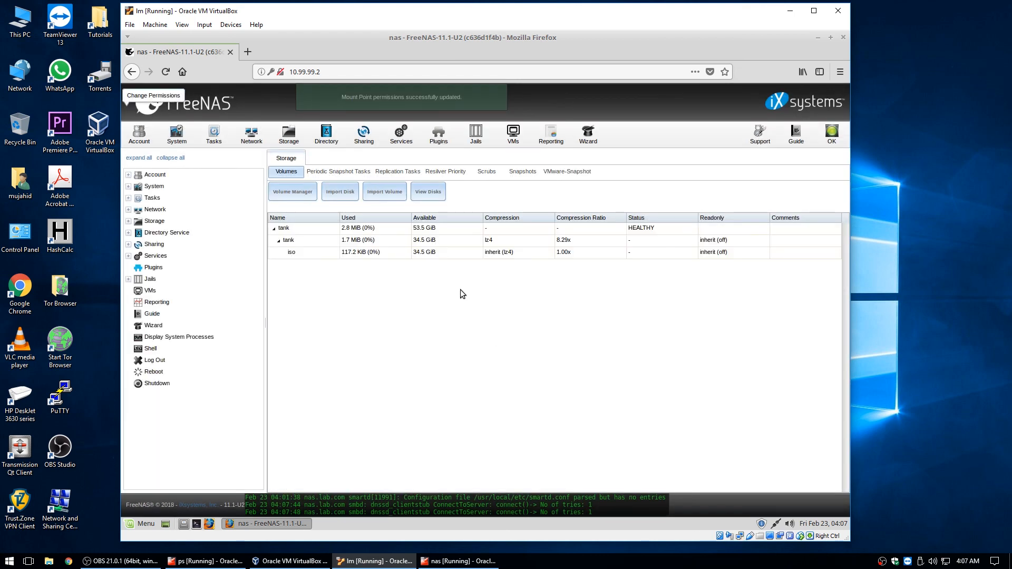
left_click(416, 133)
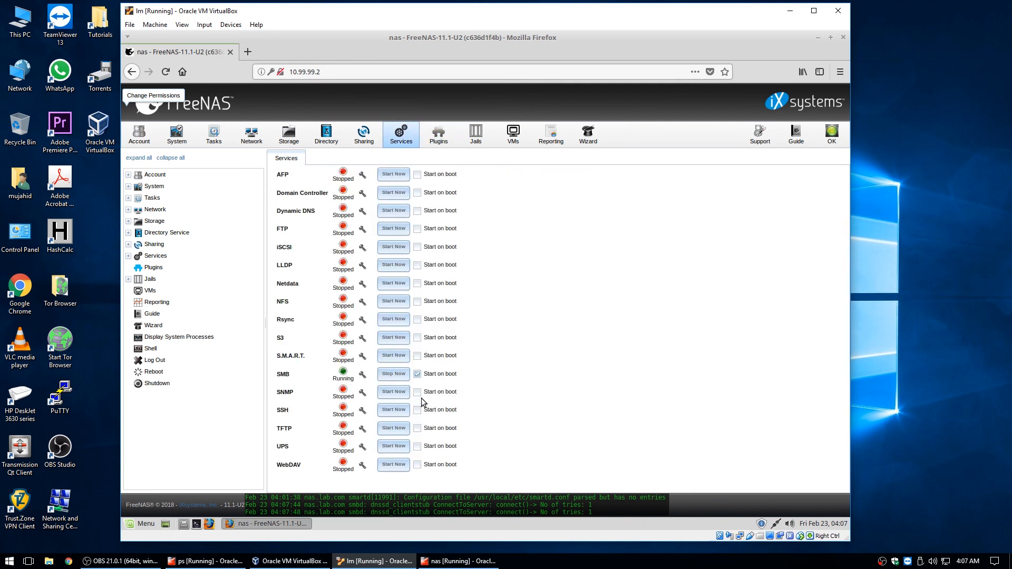
Restart the SMB service by stopping and starting it
left_click(393, 374)
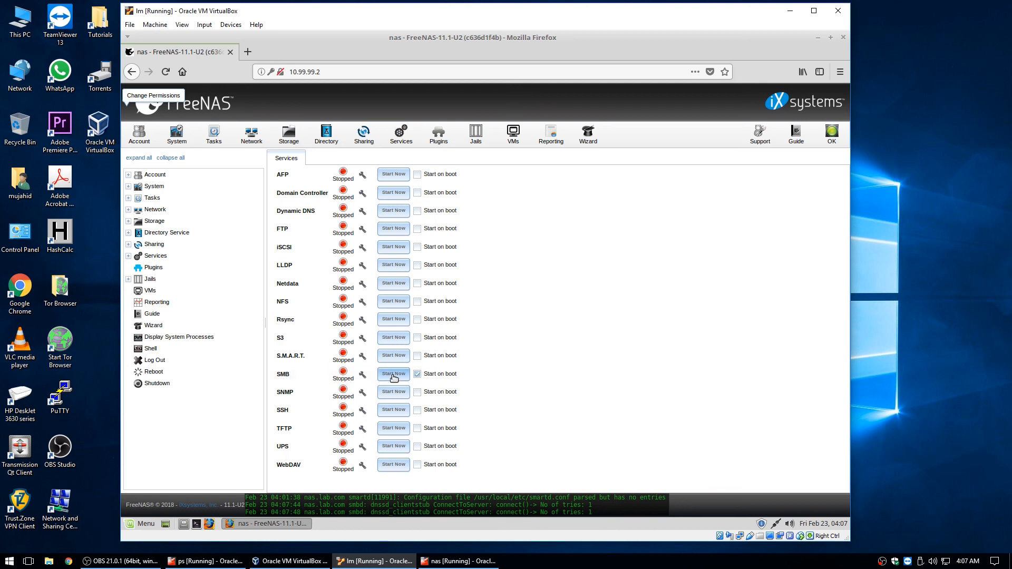
left_click(393, 374)
From the Linux Mint desktop, browse the network to the ISO share on nas
left_click(283, 523)
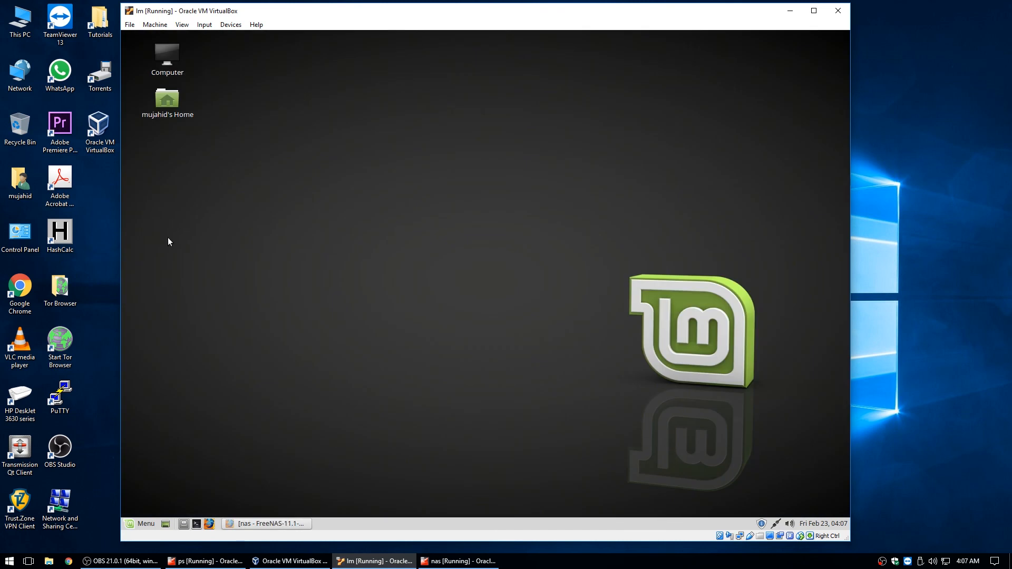
double_click(166, 52)
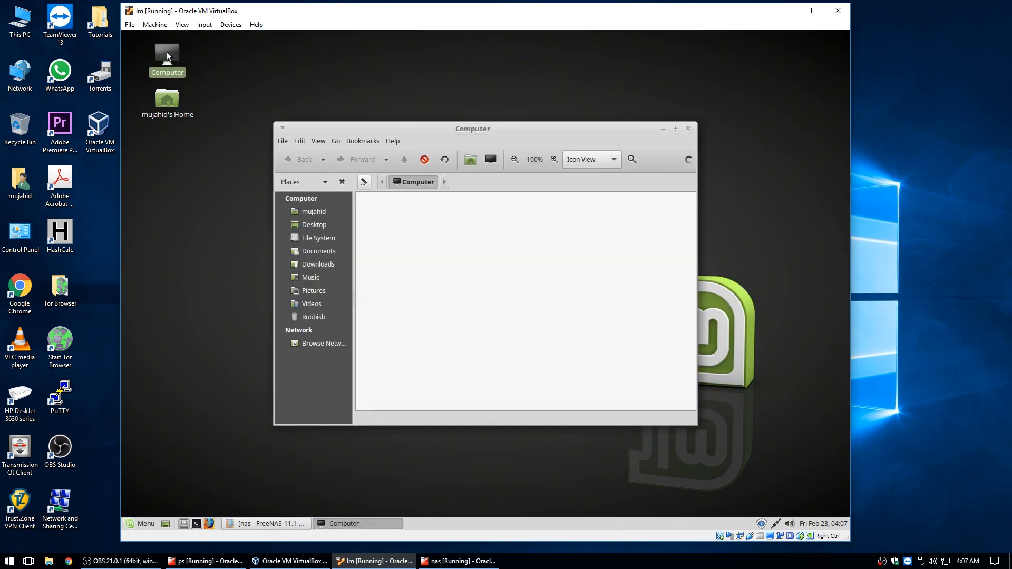
left_click(312, 343)
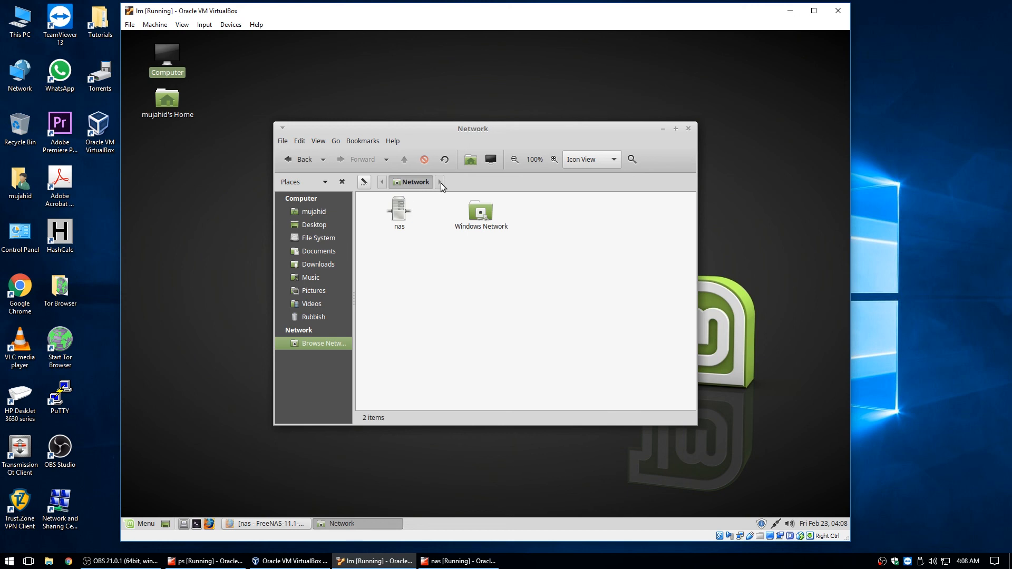
double_click(403, 212)
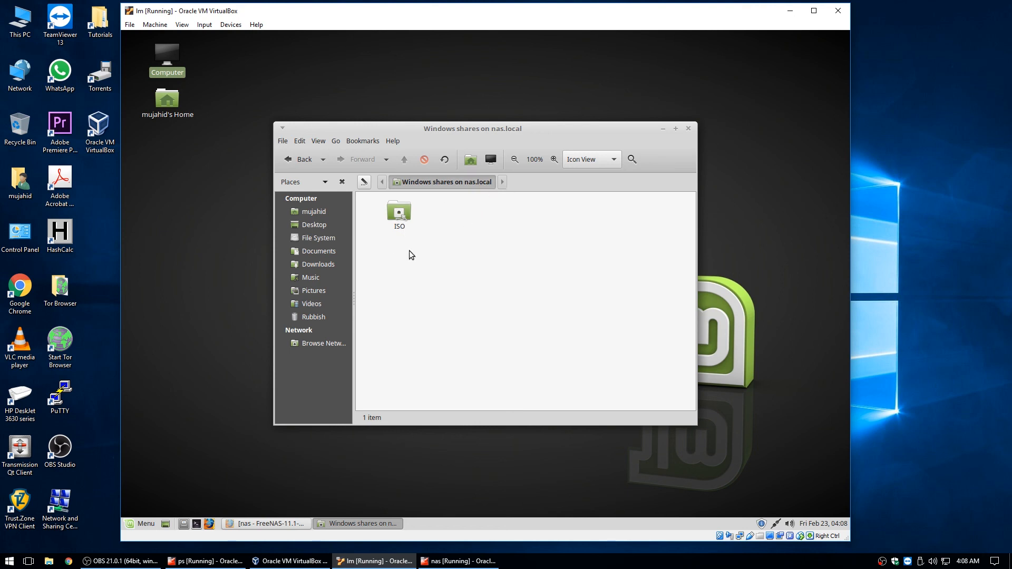
double_click(391, 207)
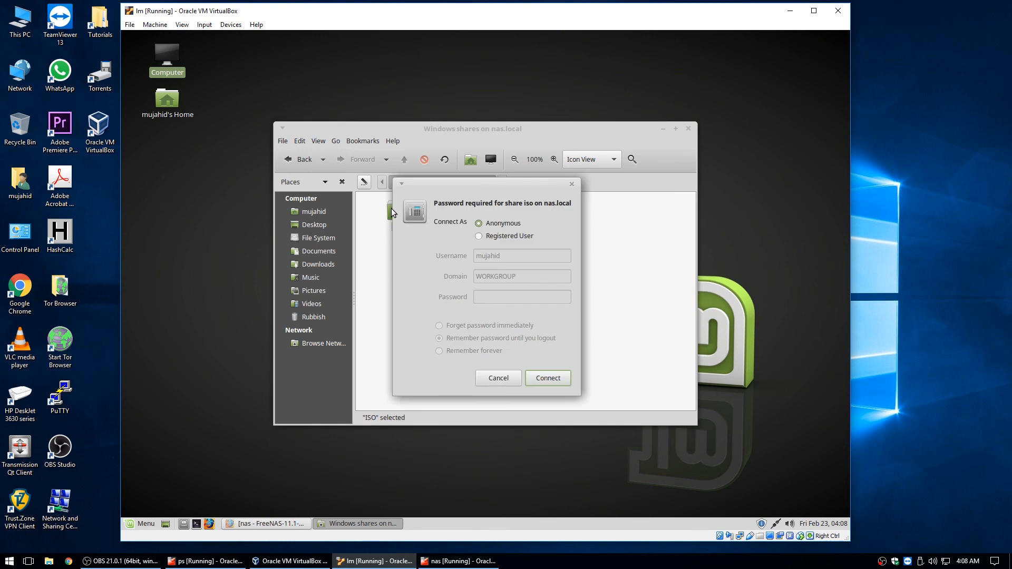
Choose Registered User in the share login prompt and select the WORKGROUP domain text
left_click(488, 237)
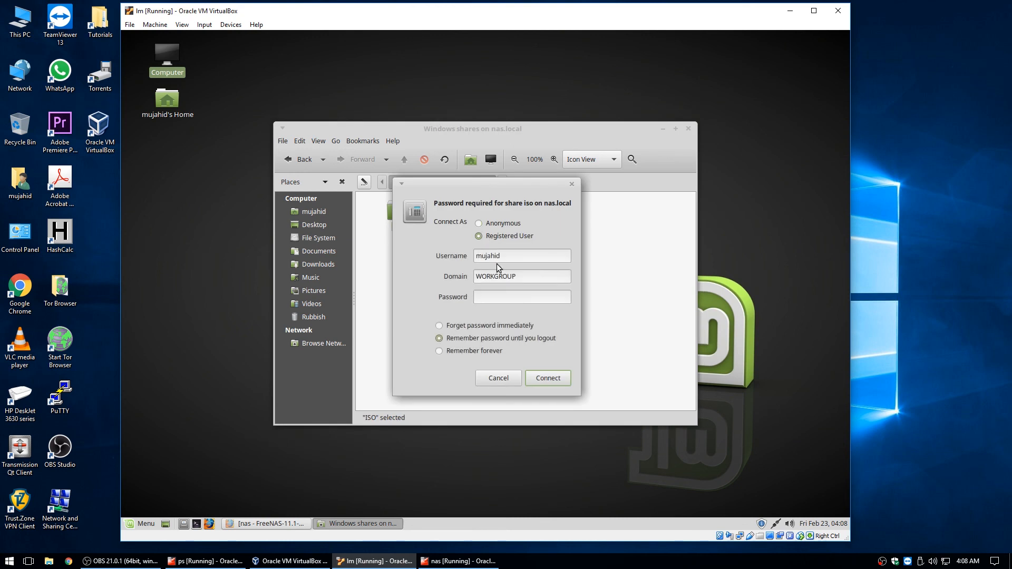
left_click_drag(520, 277, 435, 291)
left_click_drag(517, 276, 452, 271)
left_click(270, 523)
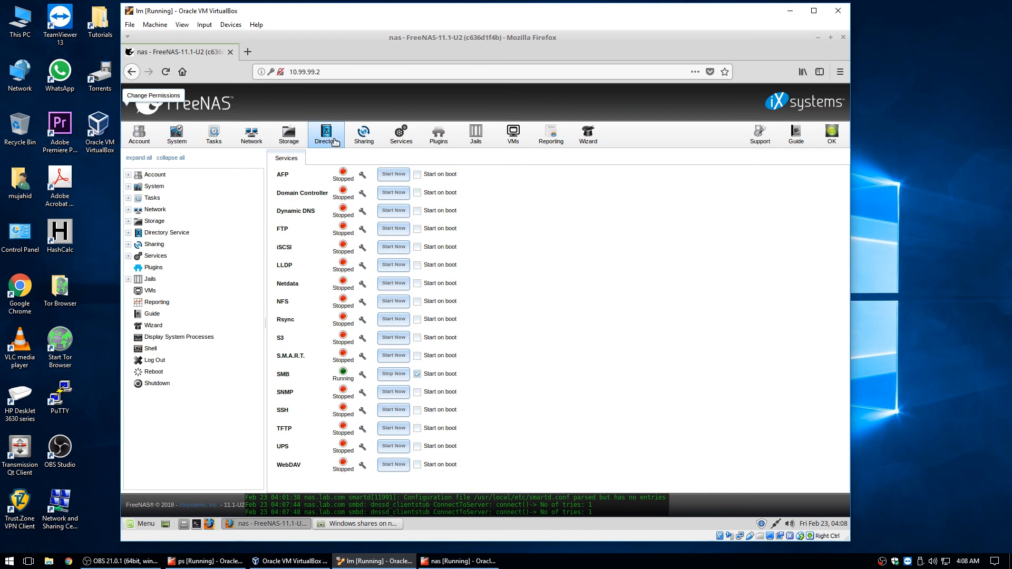
Change the SMB workgroup to LAB, save the settings, and stop the SMB service
left_click(362, 376)
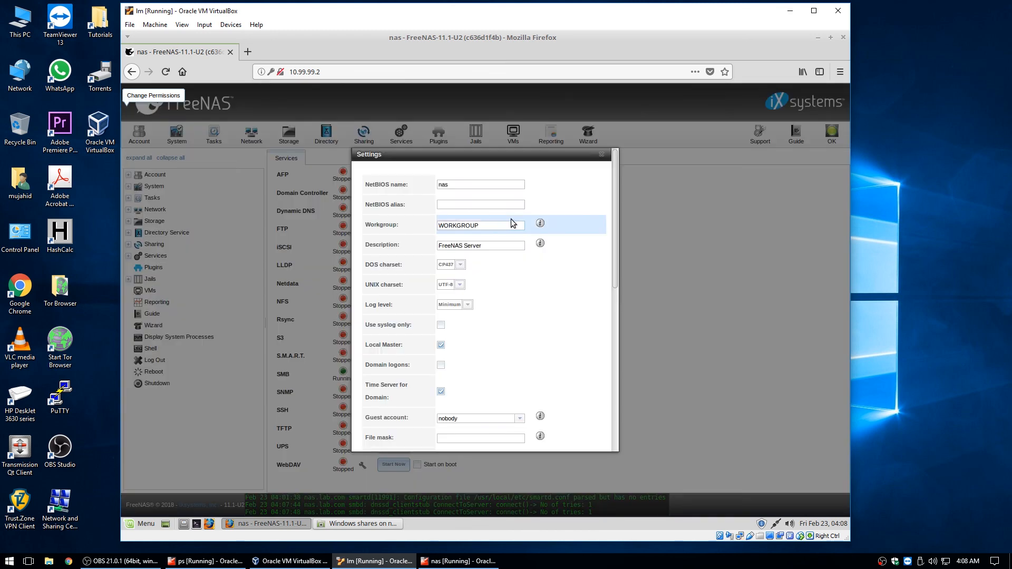
left_click_drag(486, 225, 429, 220)
type("LAB")
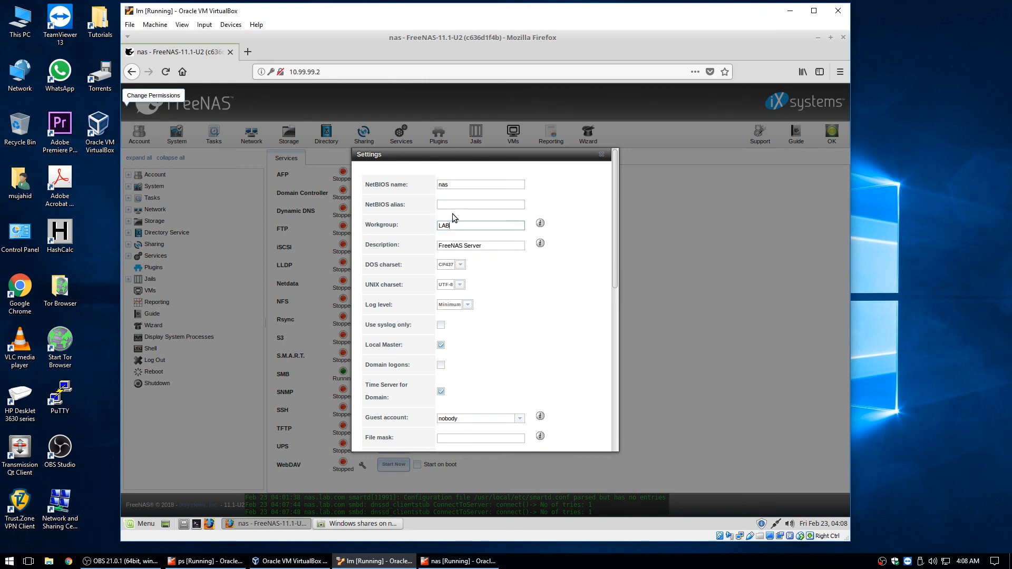
scroll(616, 187, "down", 3)
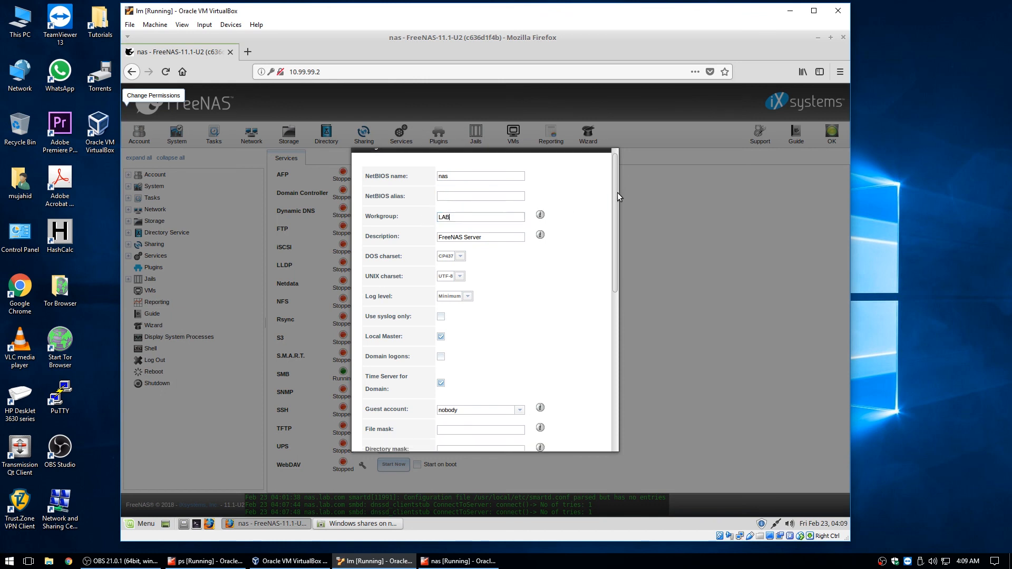
scroll(625, 226, "down", 2)
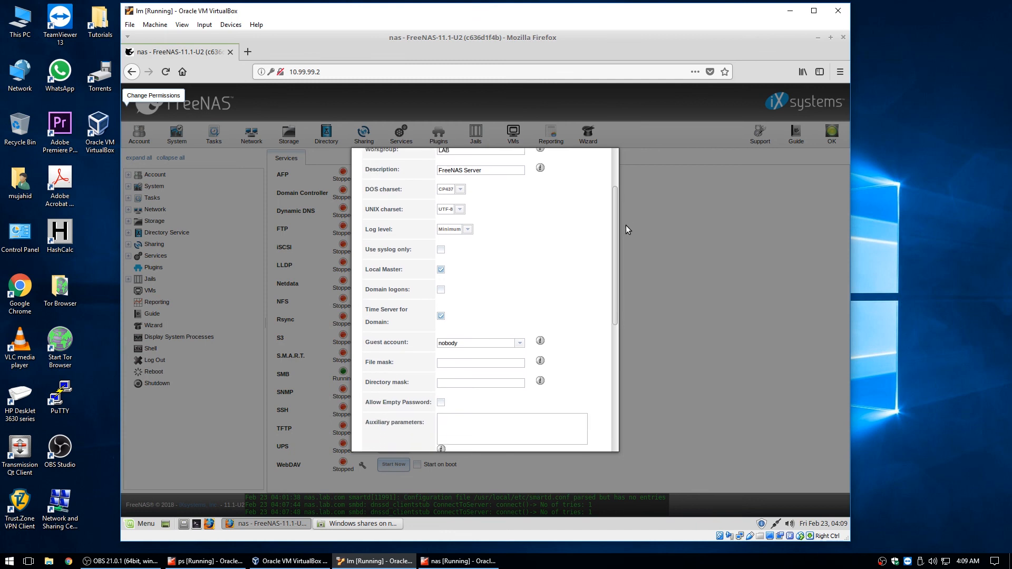
scroll(626, 229, "down", 6)
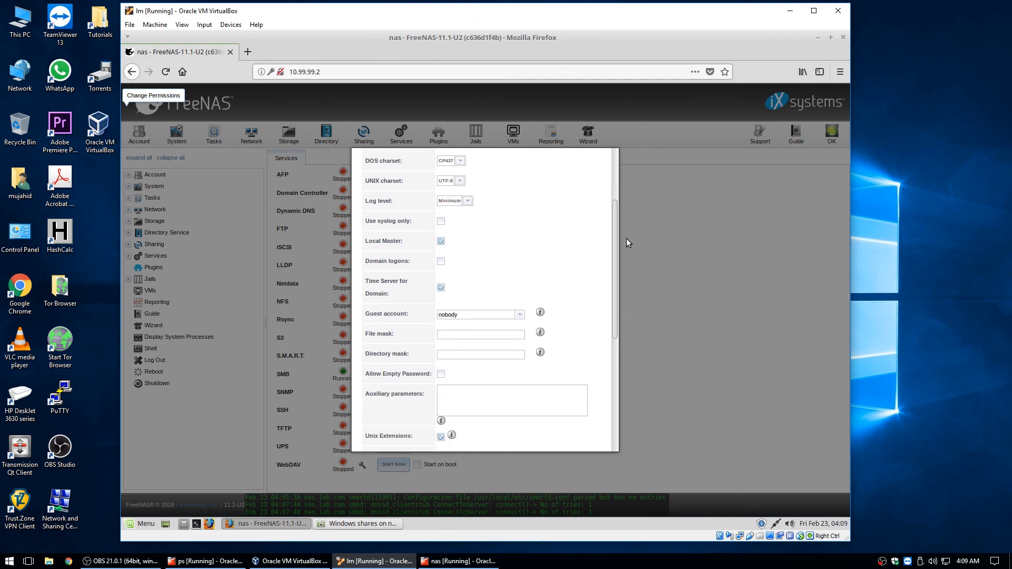
left_click_drag(617, 300, 615, 369)
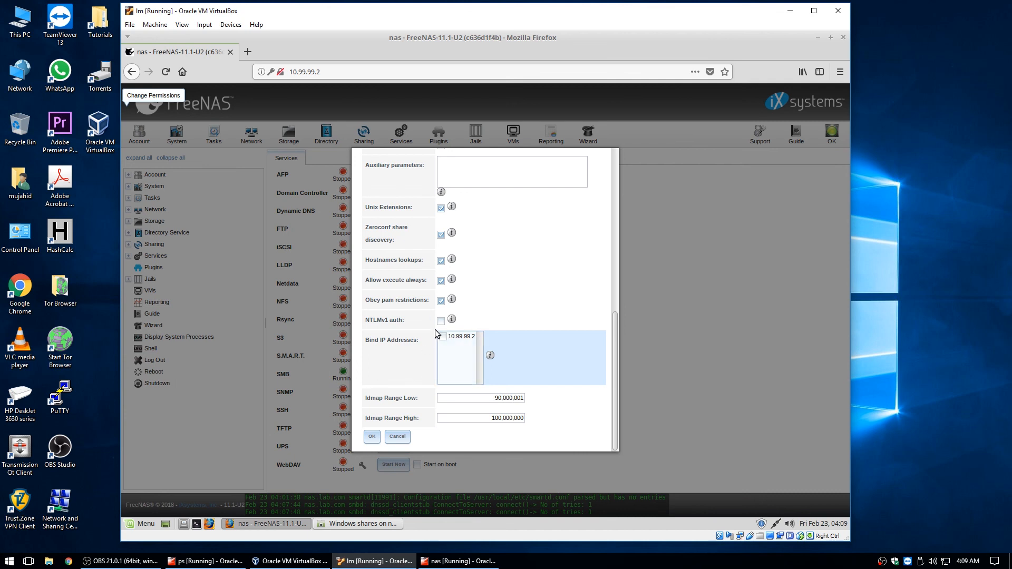
left_click(372, 437)
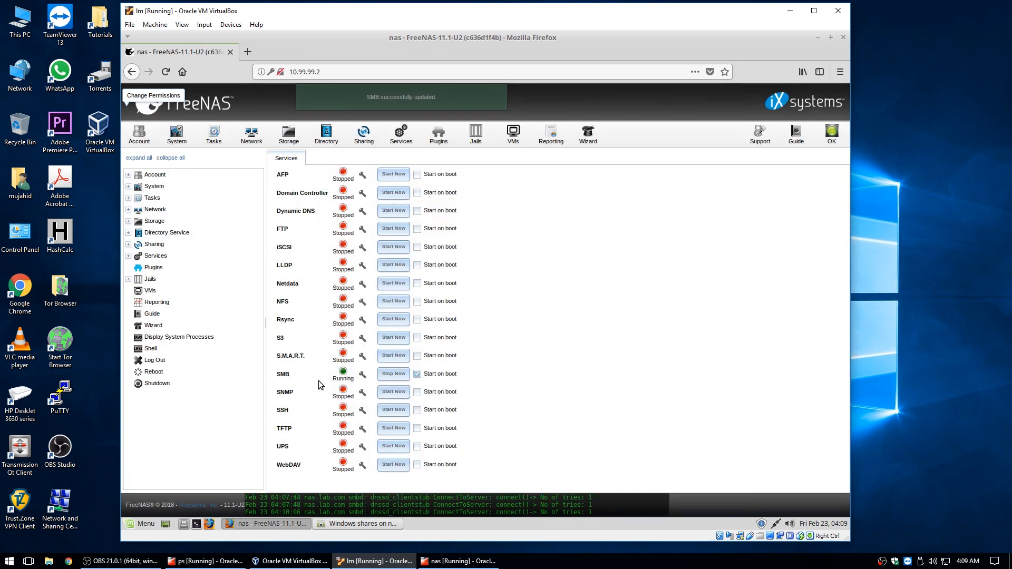
left_click(394, 376)
Start SMB again, then connect to the iso share using domain LAB and the user's password
left_click(395, 378)
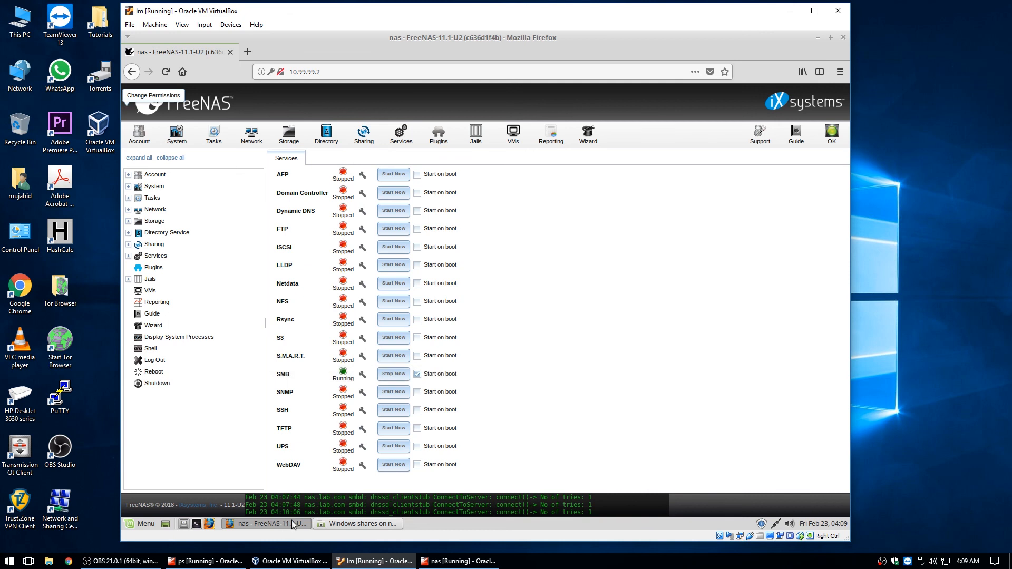
left_click(357, 524)
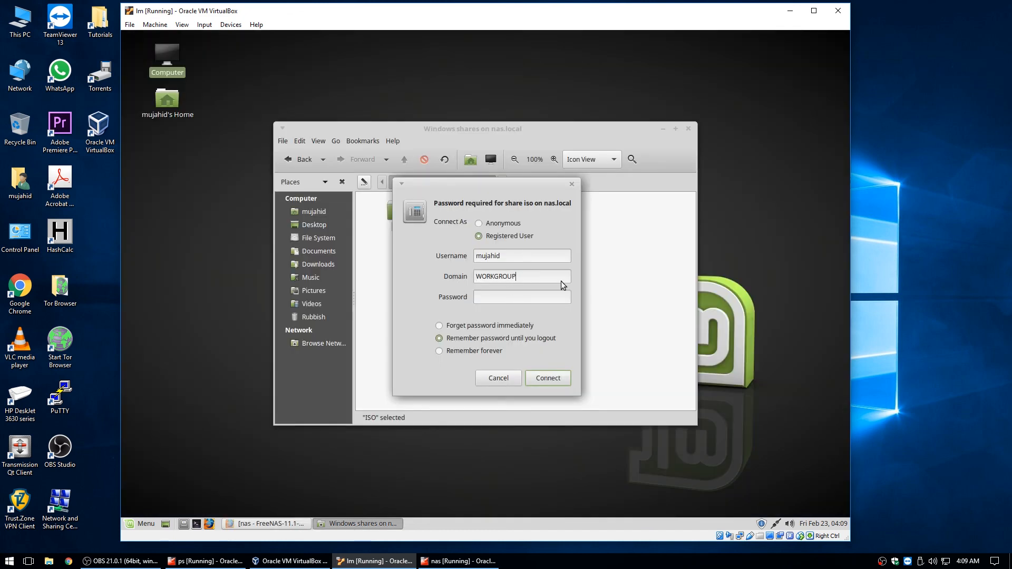
double_click(488, 276)
type("LAB")
left_click(499, 302)
type("••")
left_click(547, 378)
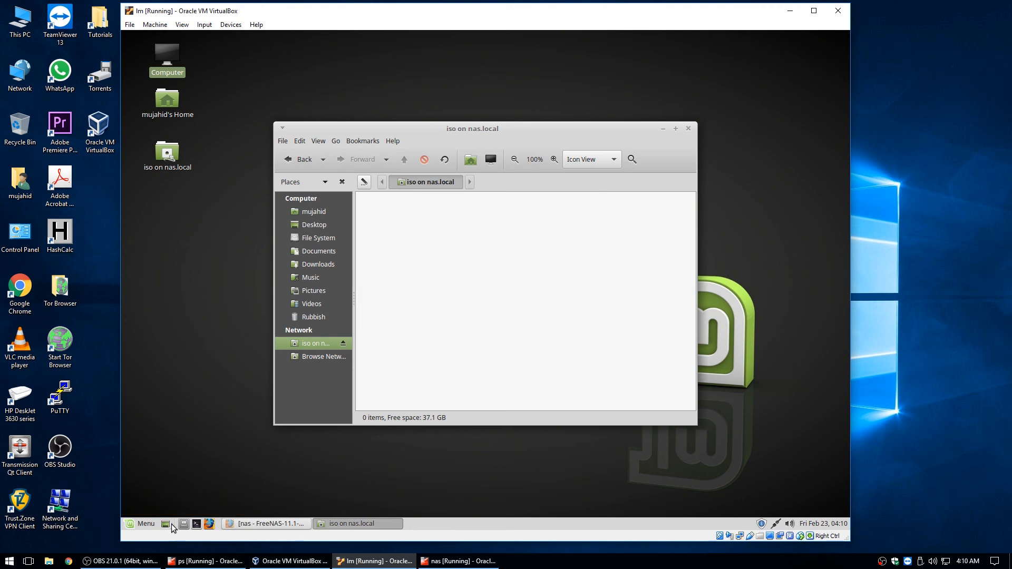
Create an empty file named test.txt in the iso share folder
left_click(247, 519)
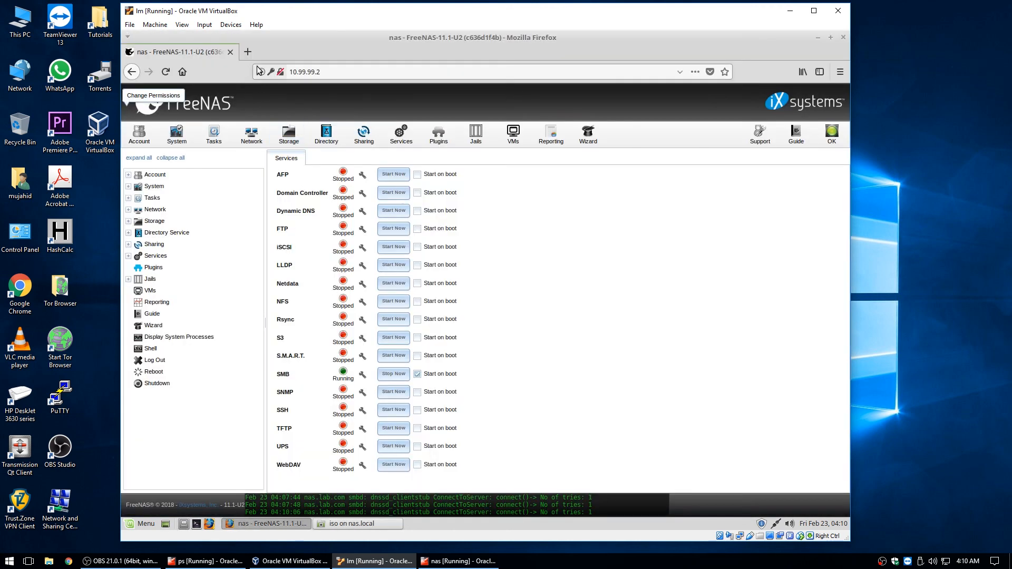
left_click(343, 524)
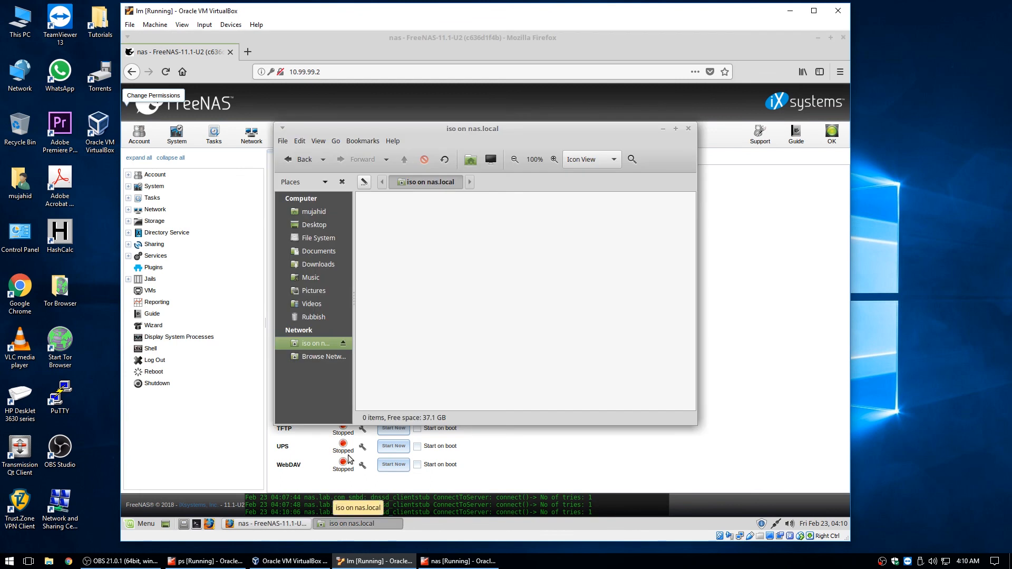
right_click(405, 249)
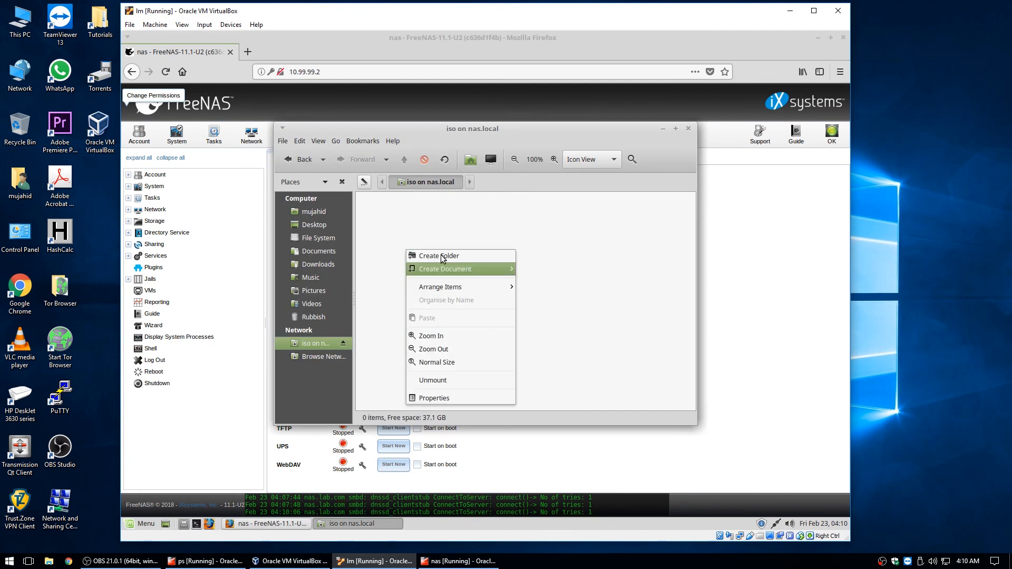
mouse_move(443, 270)
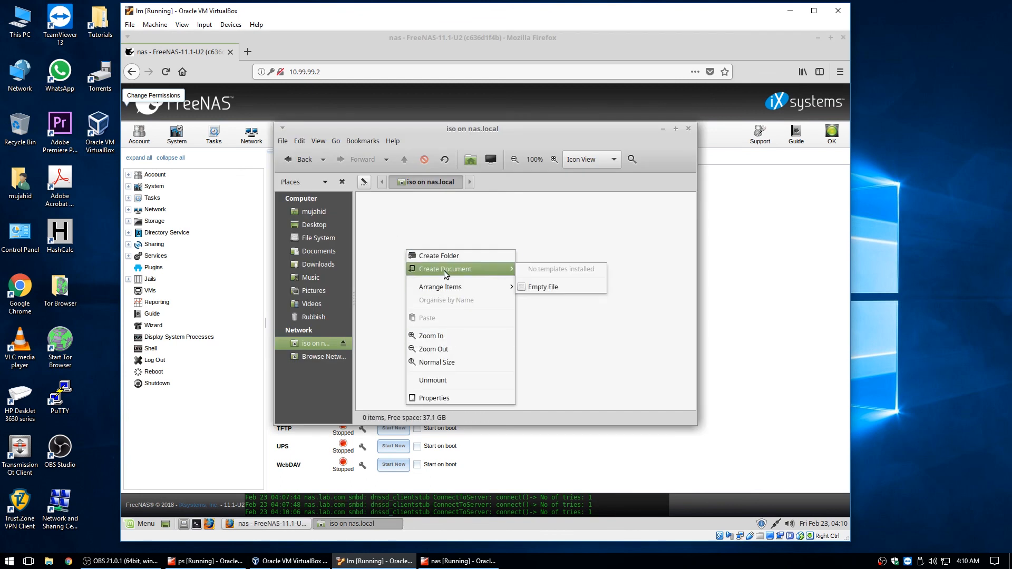
left_click(538, 285)
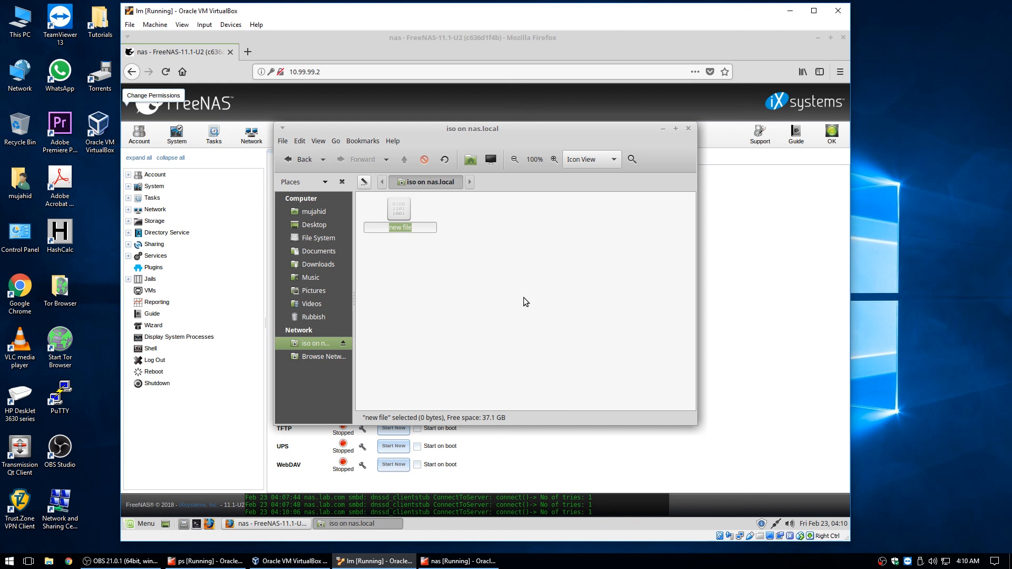
type("test.txt")
key("Return")
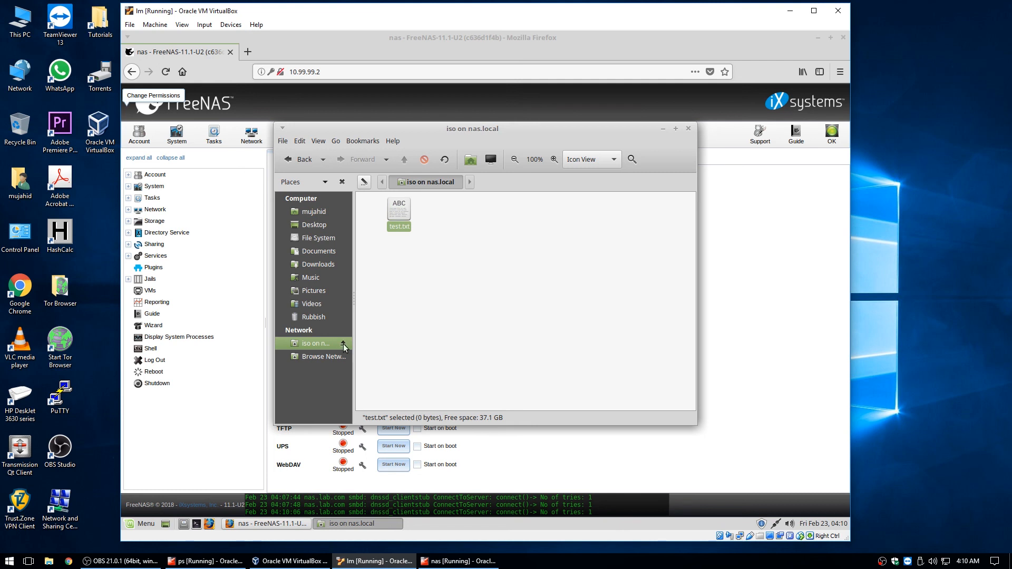
Close the share window, unmount the iso share, and restore the FreeNAS Services page
left_click(688, 129)
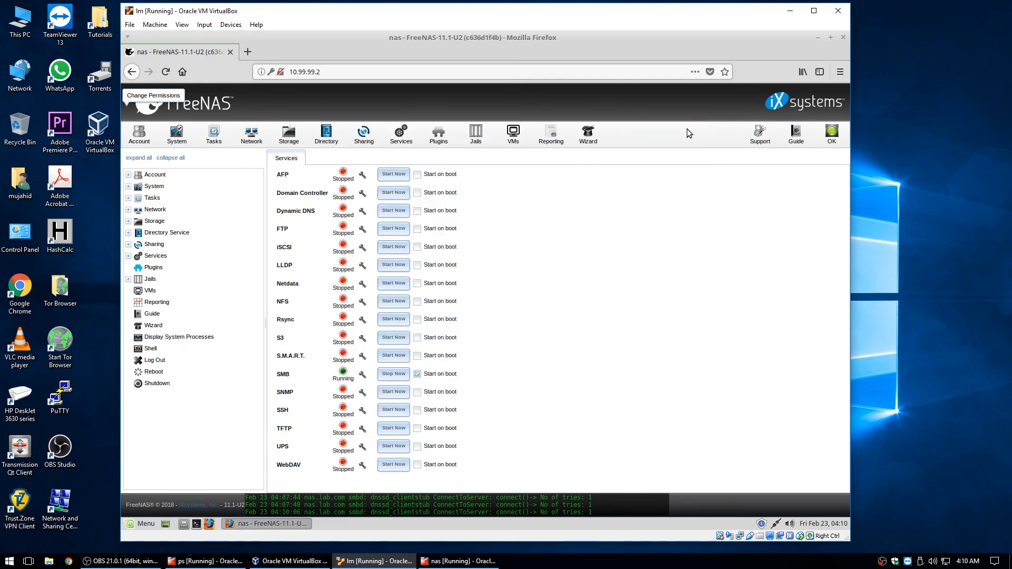
left_click(301, 522)
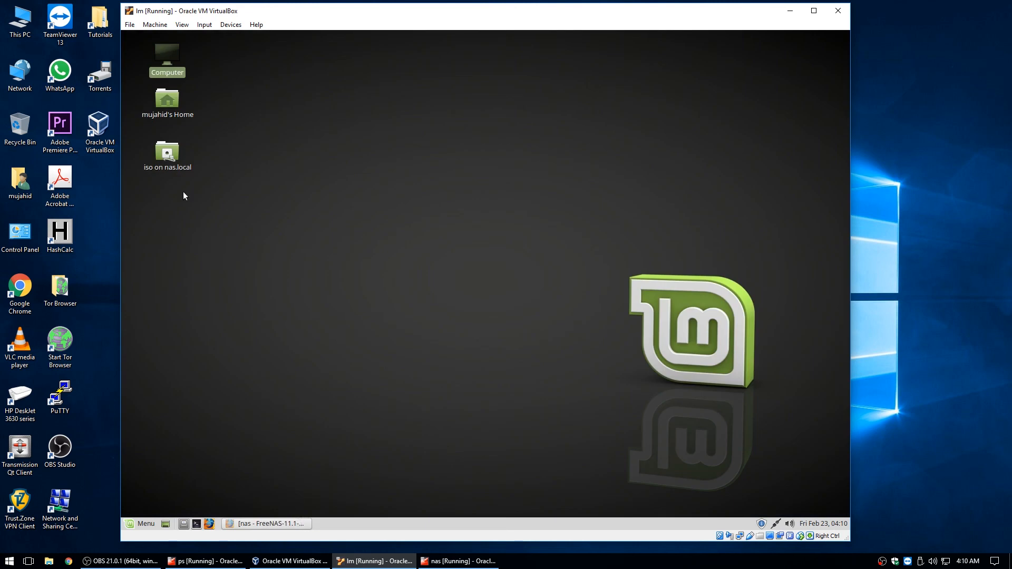
right_click(176, 165)
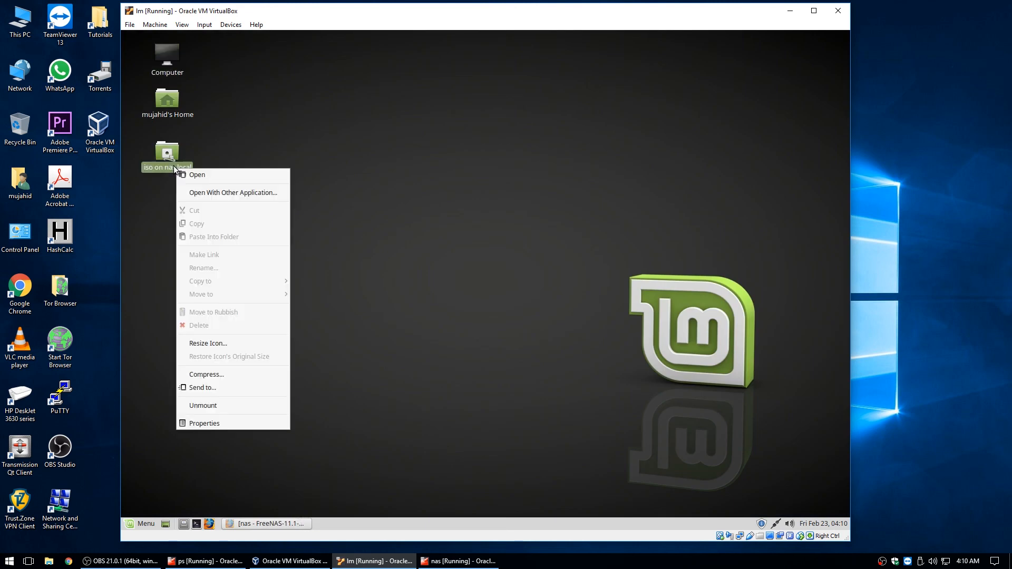
left_click(203, 406)
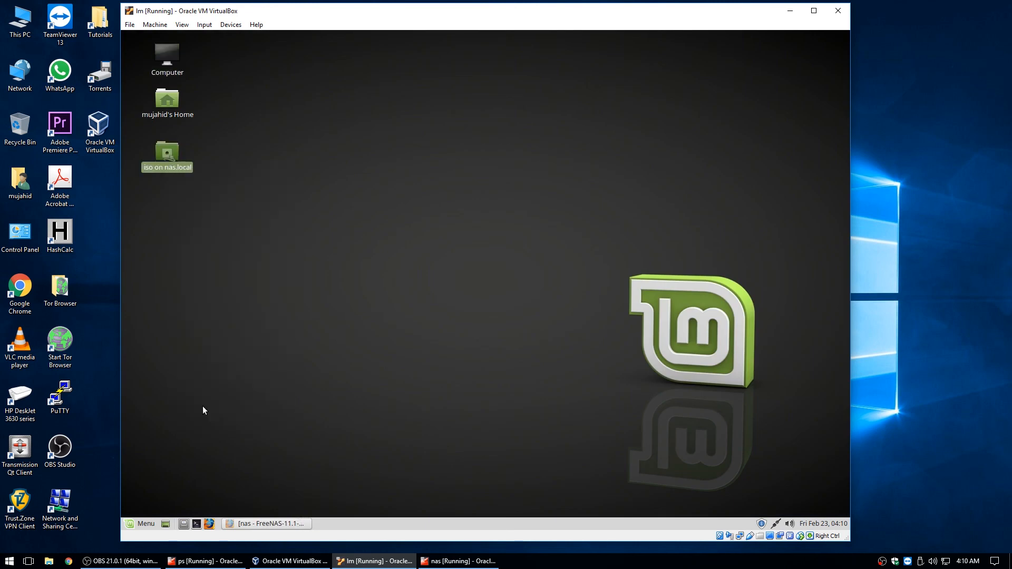
left_click(280, 521)
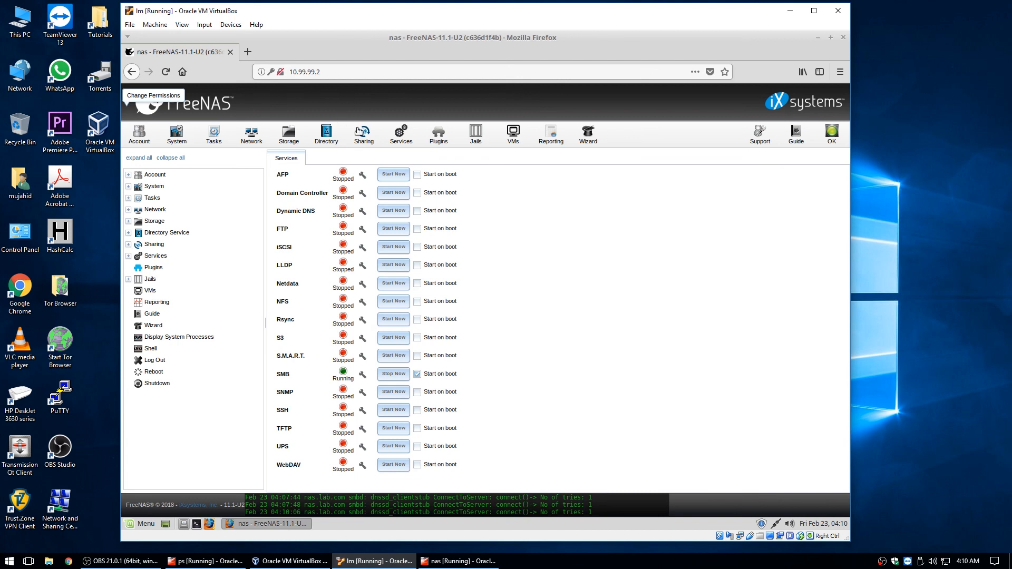
Browse FreeNAS's Services, Plugins, Jails and VMs pages, then open Reporting's CPU and load graphs
left_click(360, 132)
left_click(399, 137)
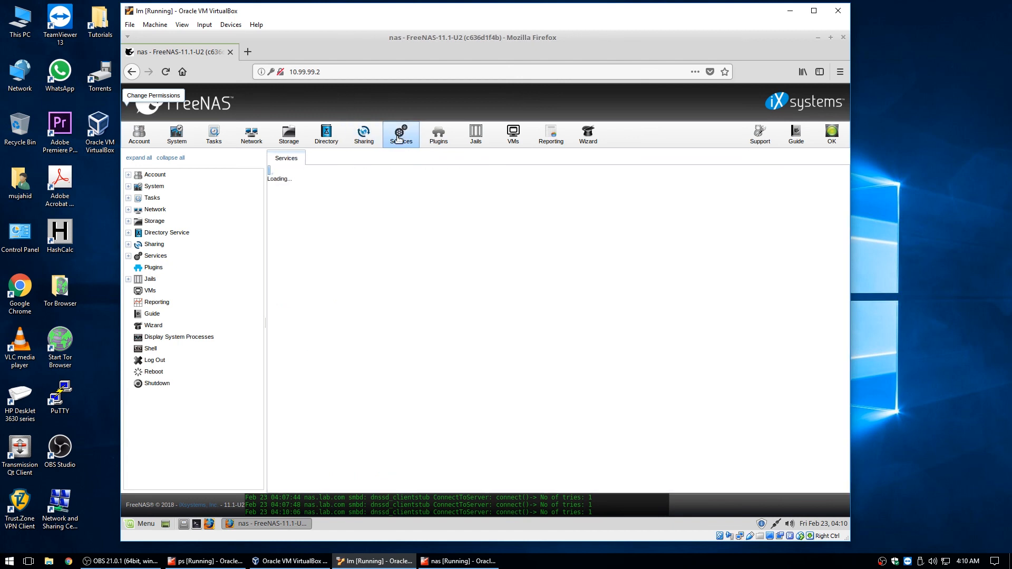
left_click(418, 136)
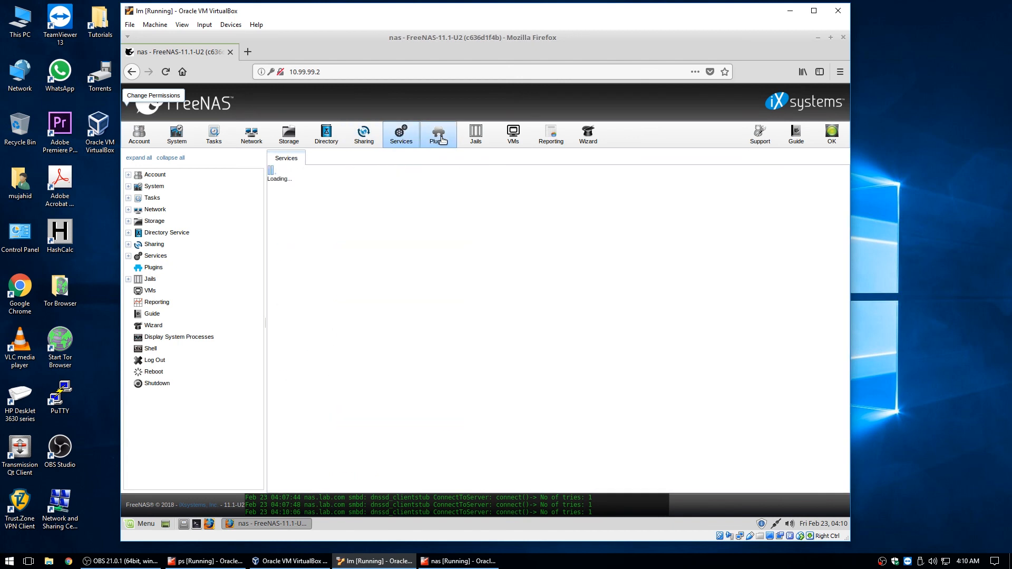
left_click(442, 139)
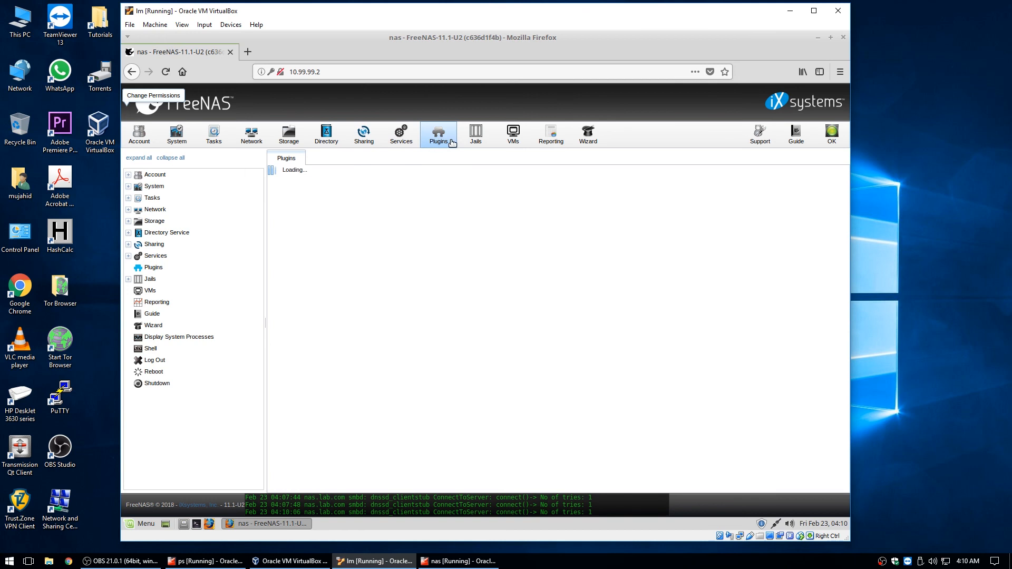
left_click(475, 145)
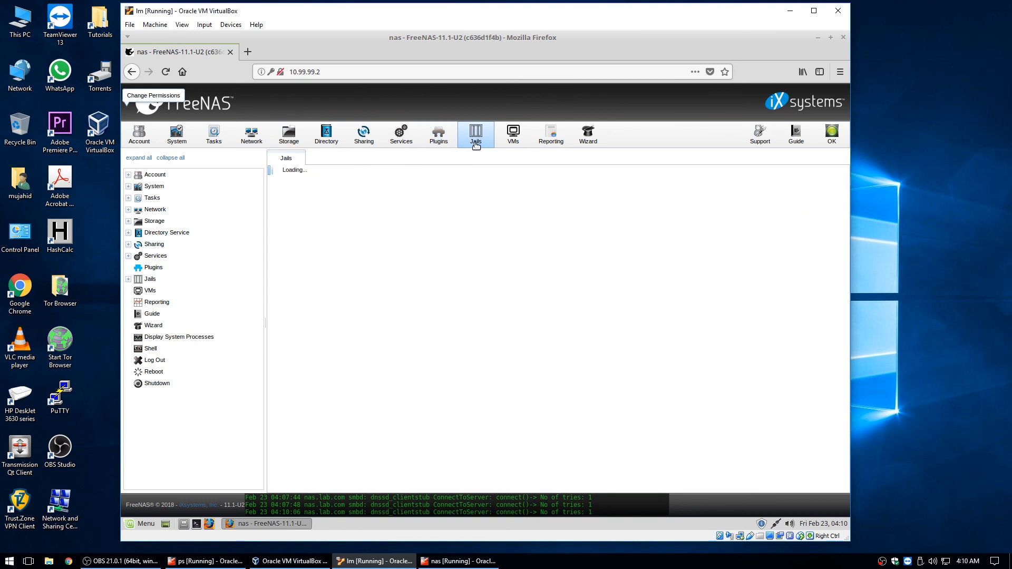
left_click(516, 143)
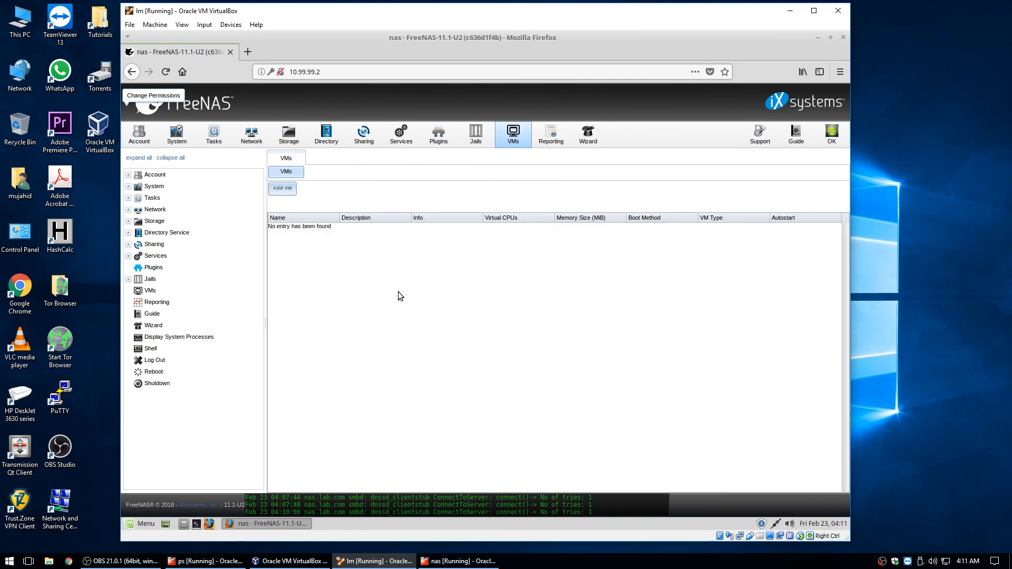
left_click(476, 136)
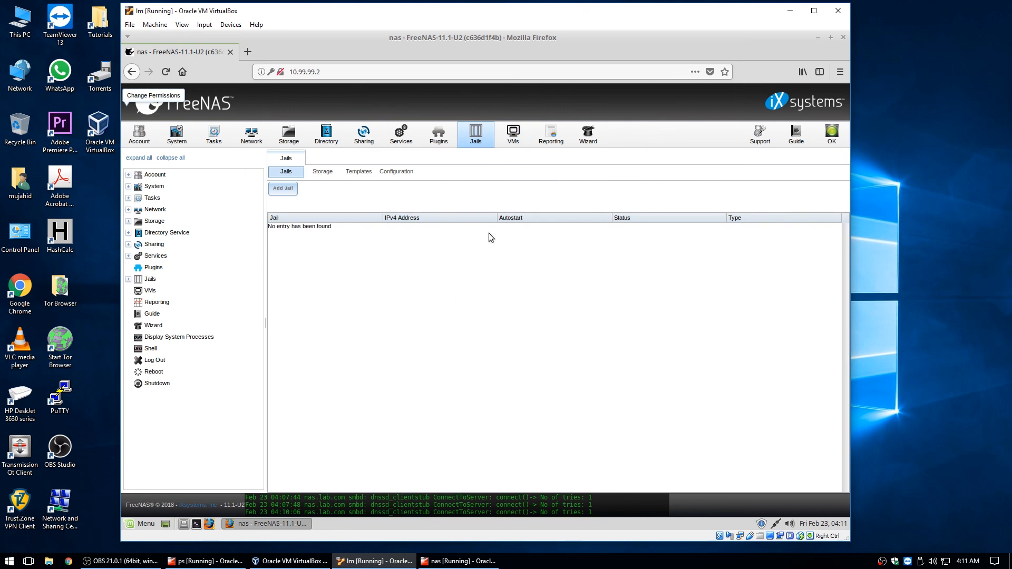
left_click(510, 145)
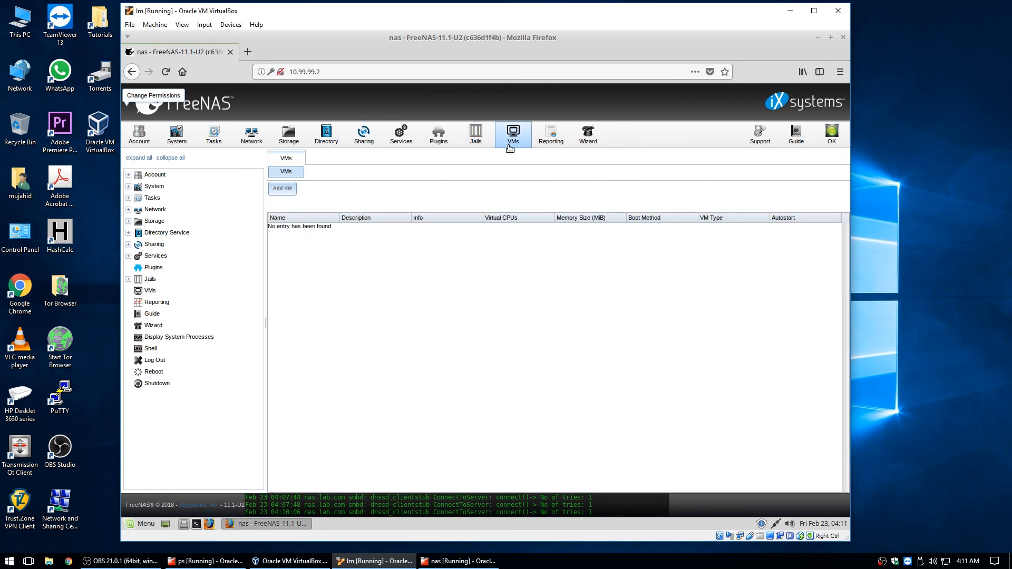
left_click(475, 136)
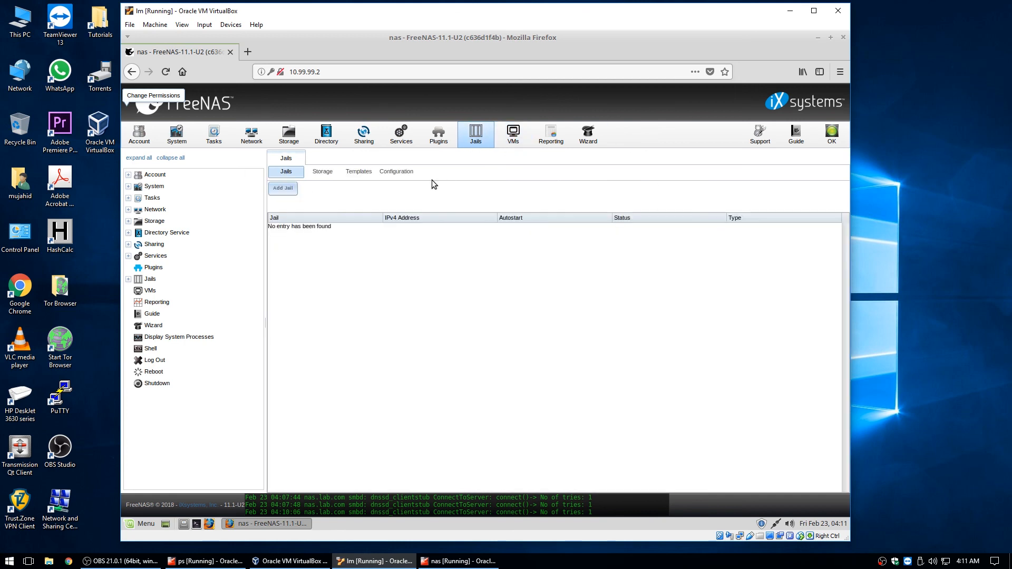
left_click(438, 138)
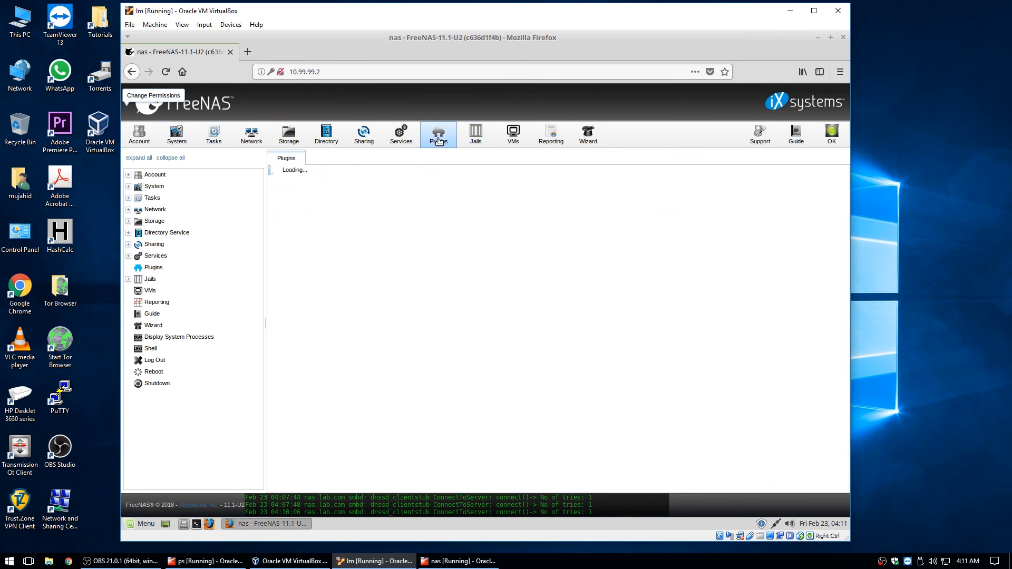
left_click(556, 140)
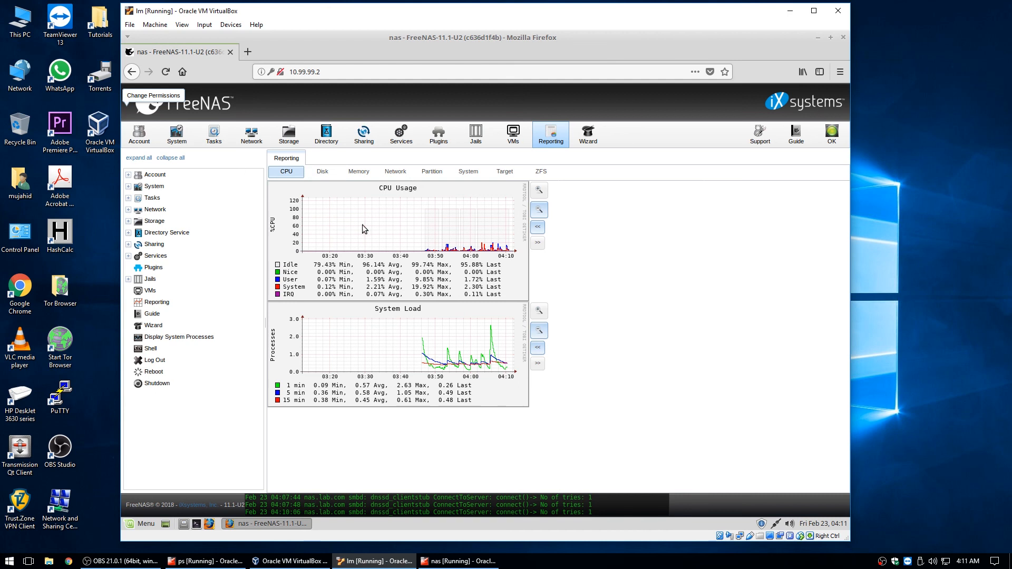
View the Disk, Memory and Network reports, ending on Partition disk space graphs
left_click(318, 173)
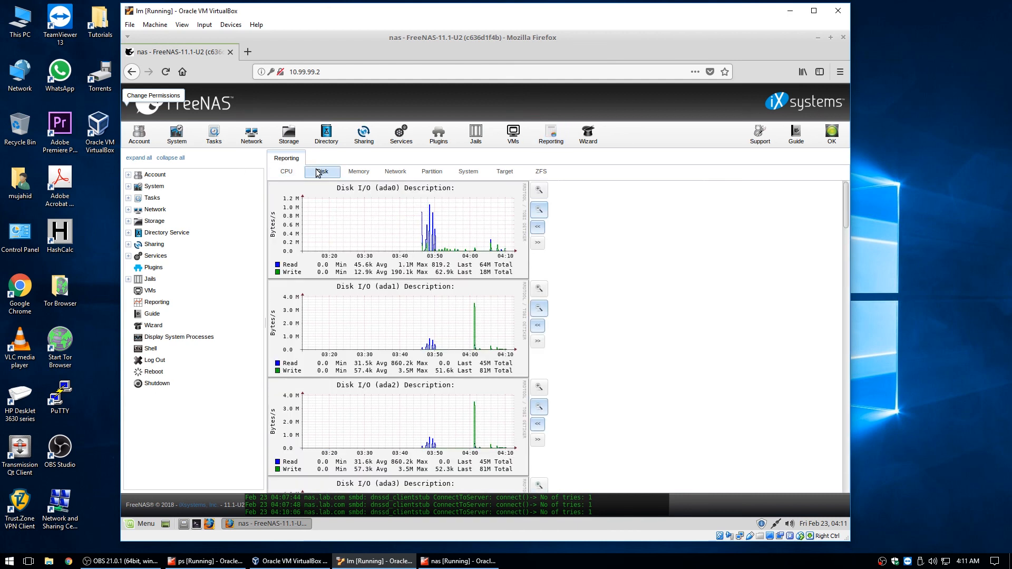
scroll(431, 291, "down", 4)
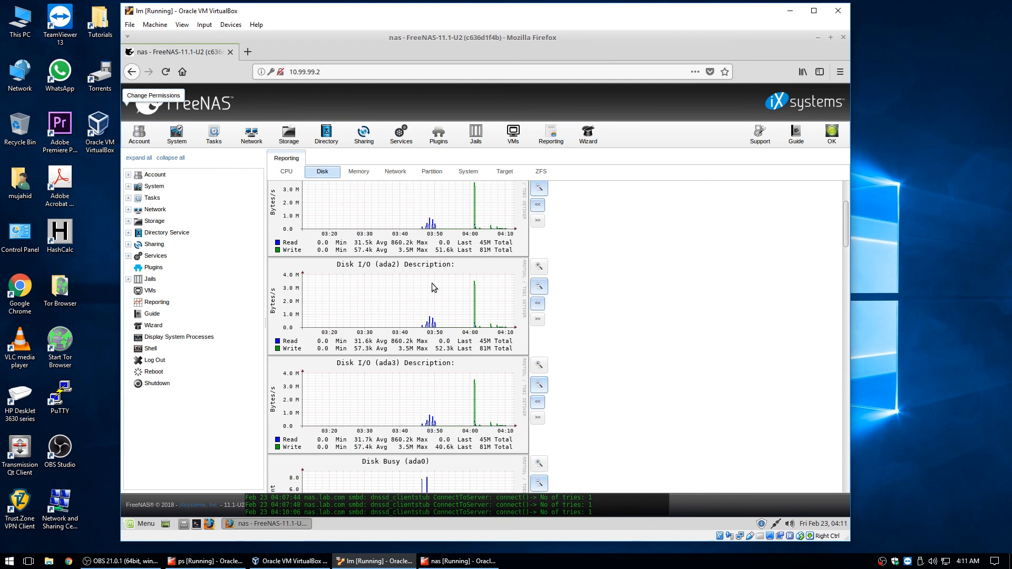
scroll(431, 287, "down", 5)
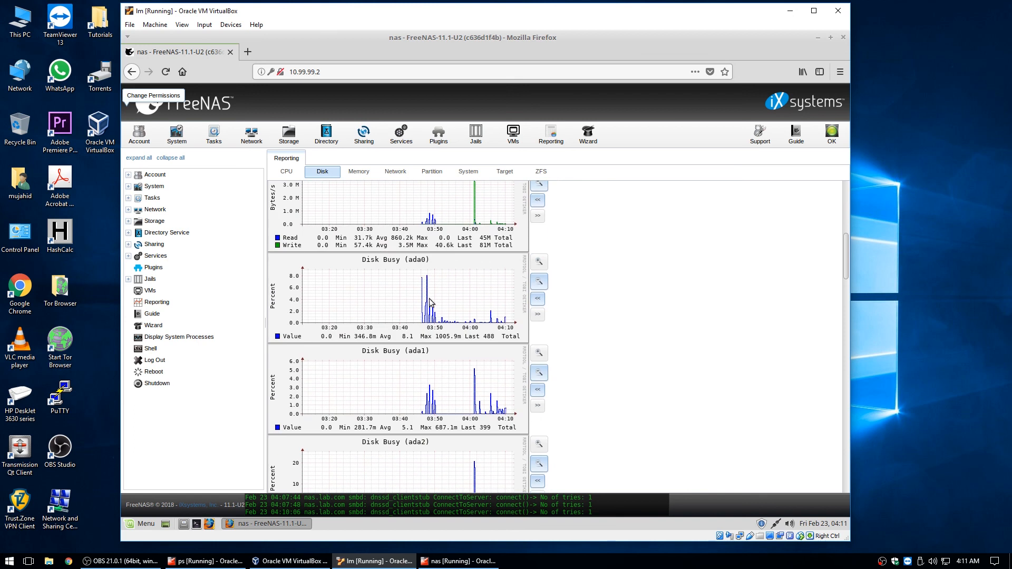
left_click(358, 172)
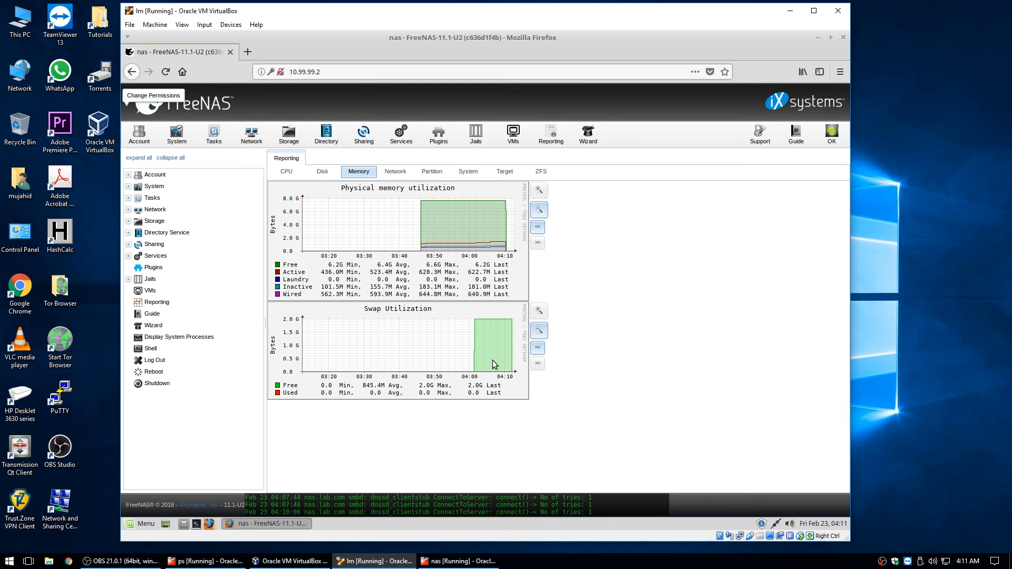
left_click(395, 172)
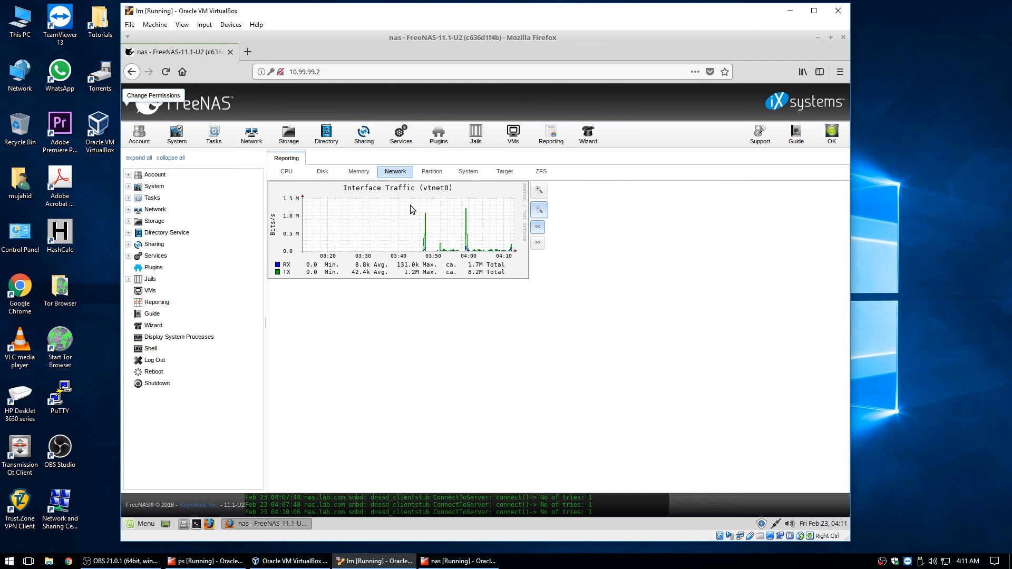
left_click(429, 172)
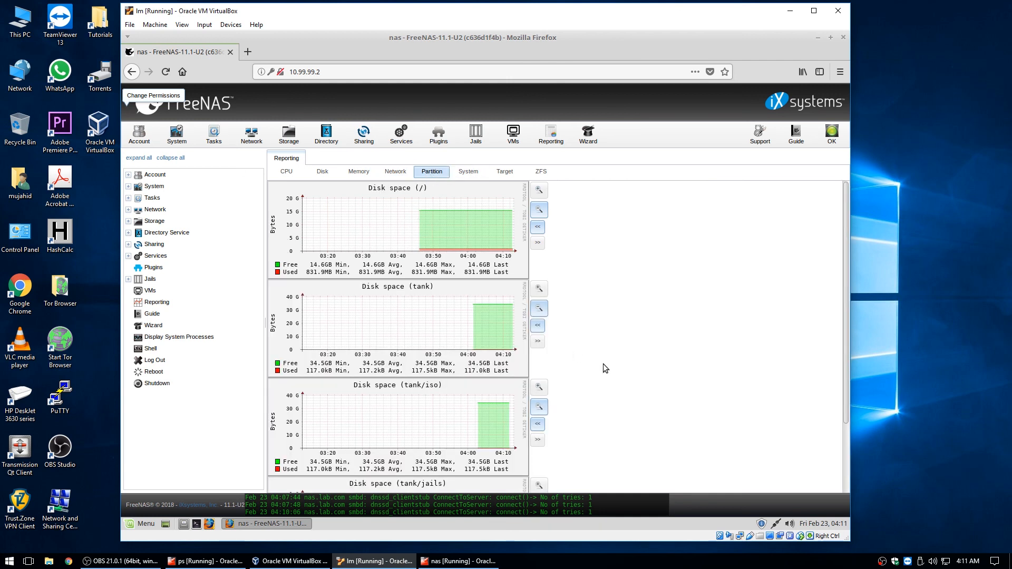
Review the partition graphs, then the System, Target and ZFS reports down to ARC requests
scroll(596, 357, "down", 1)
scroll(590, 352, "up", 1)
scroll(431, 298, "down", 2)
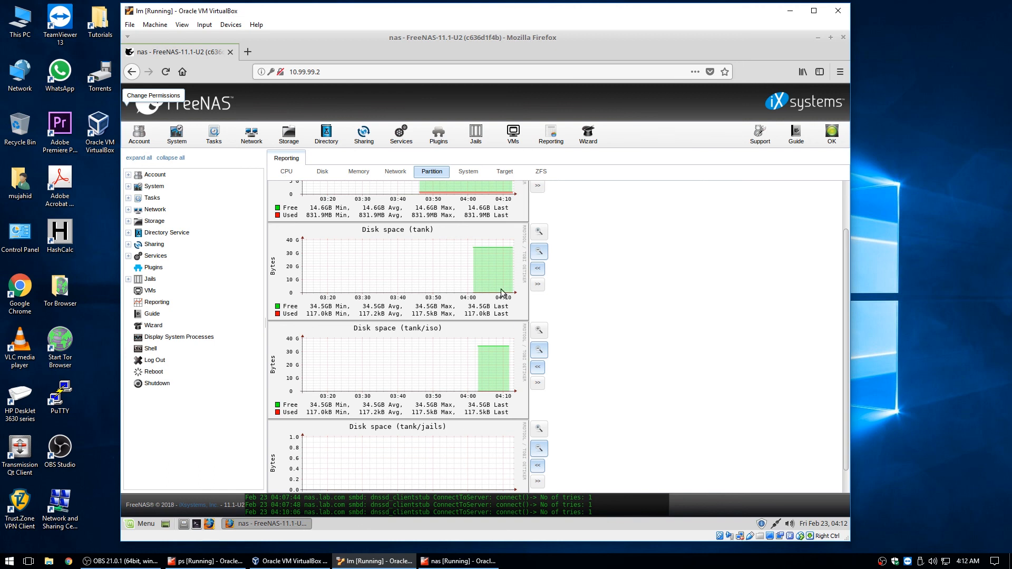
scroll(501, 293, "down", 1)
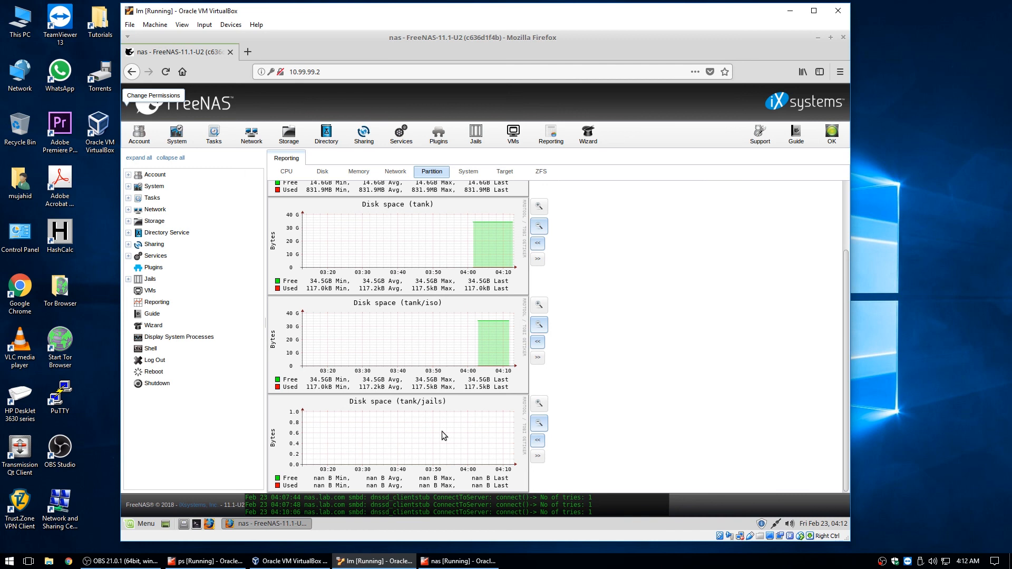
left_click(478, 171)
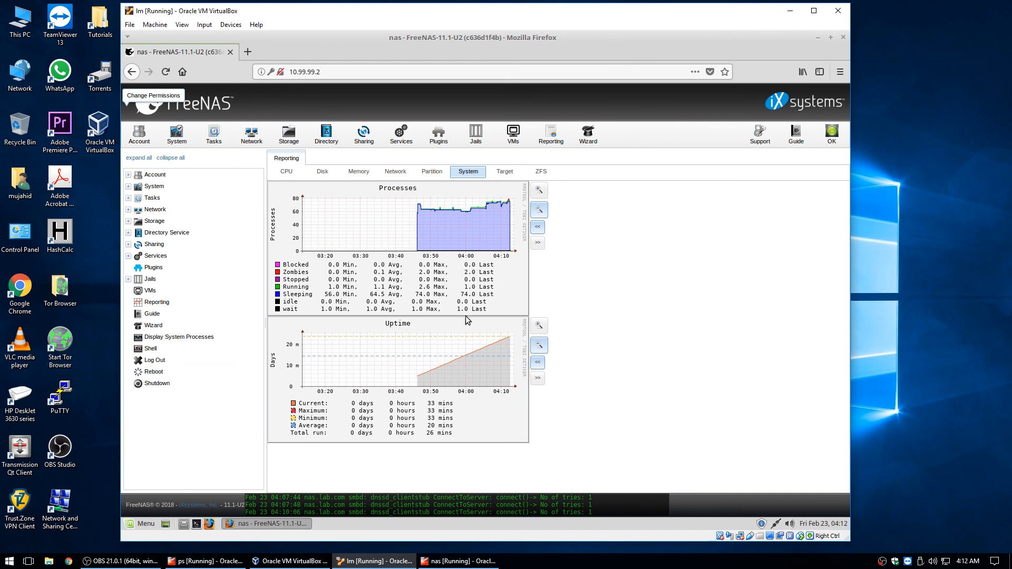
left_click(509, 175)
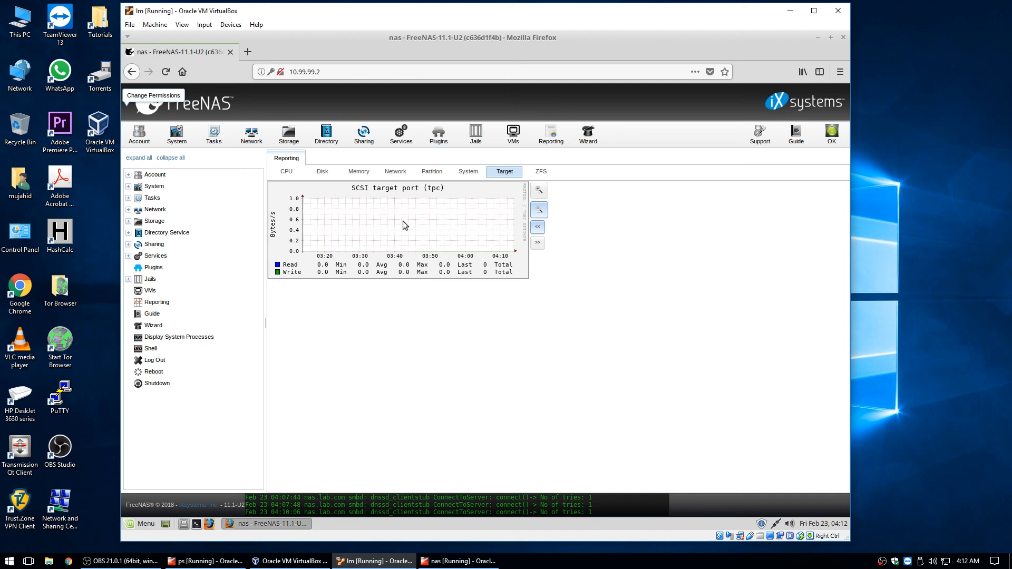
left_click(542, 172)
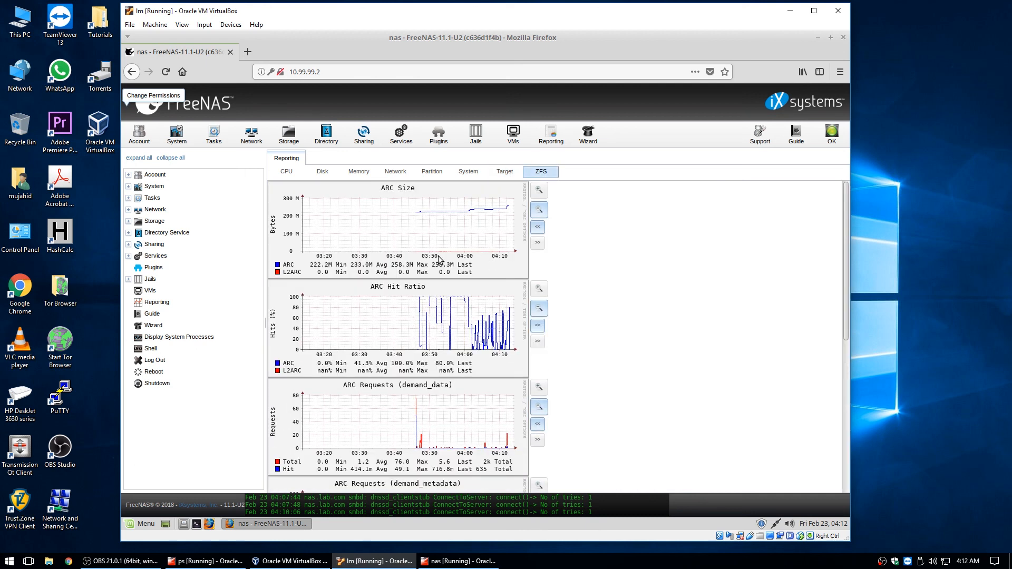
scroll(591, 338, "down", 2)
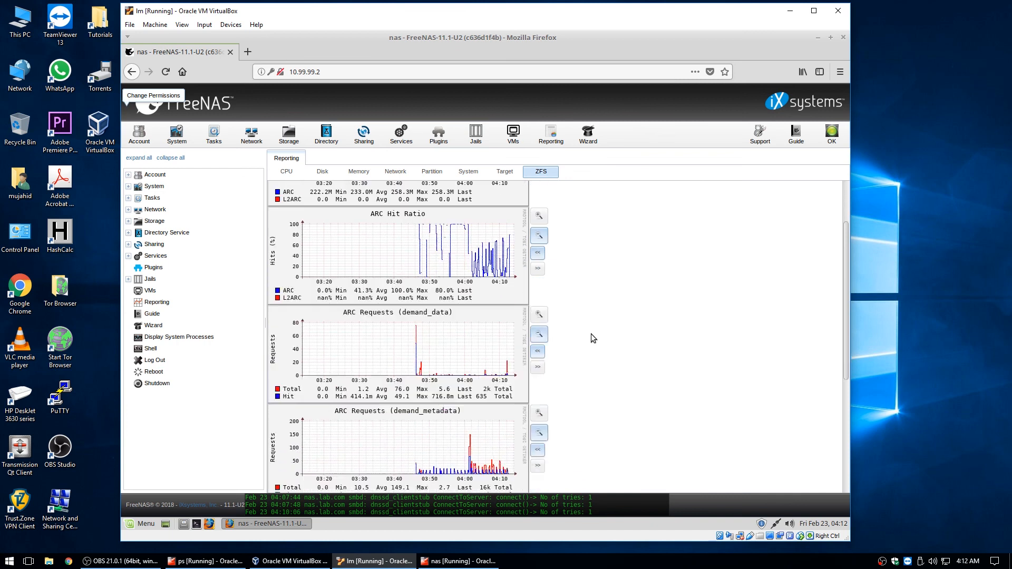
scroll(591, 333, "down", 4)
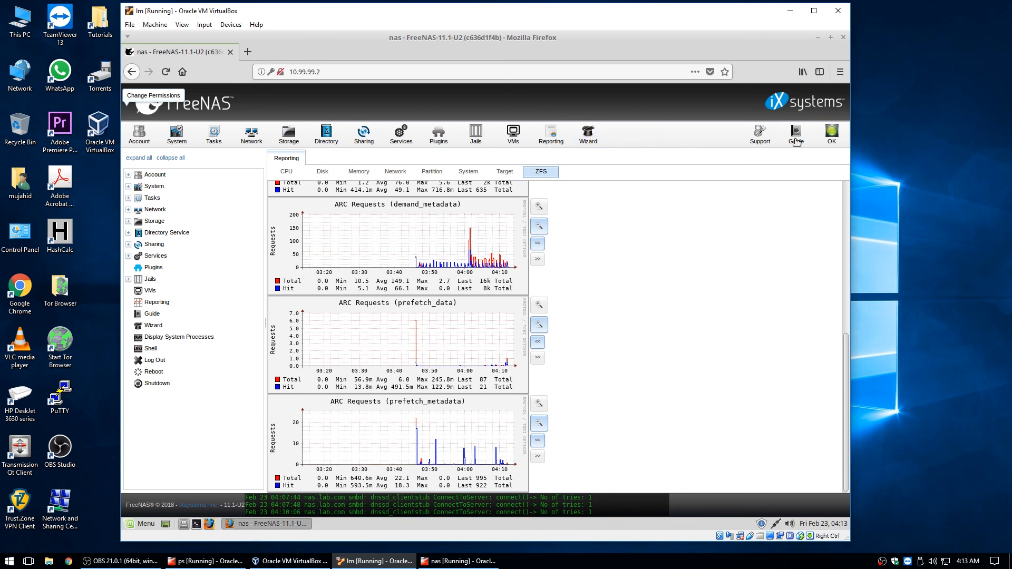
Browse the Support form and the FreeNAS 11.1-U2 User Guide, then log out of FreeNAS
left_click(757, 132)
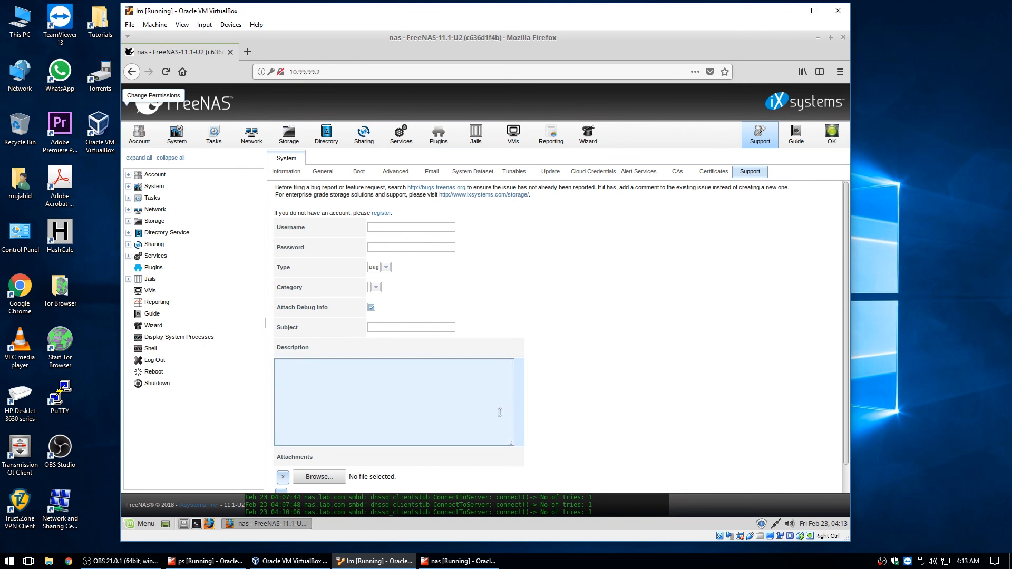
scroll(846, 274, "down", 1)
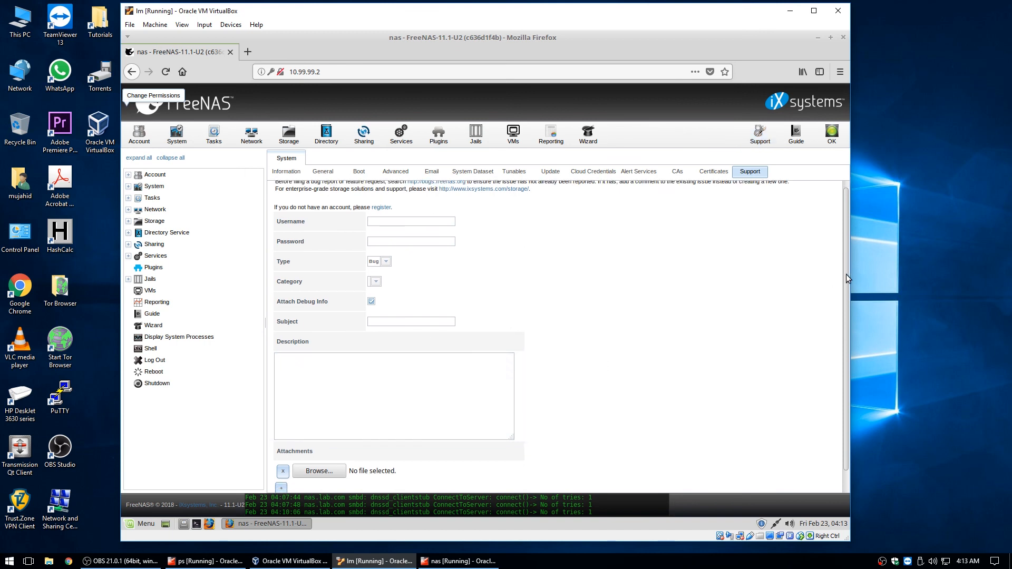
left_click(794, 134)
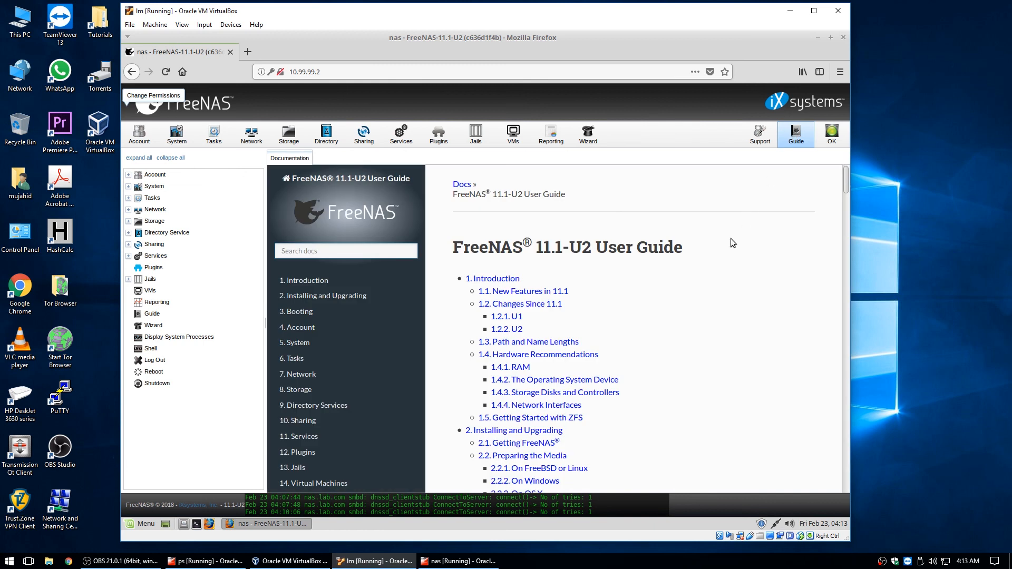
scroll(712, 265, "down", 6)
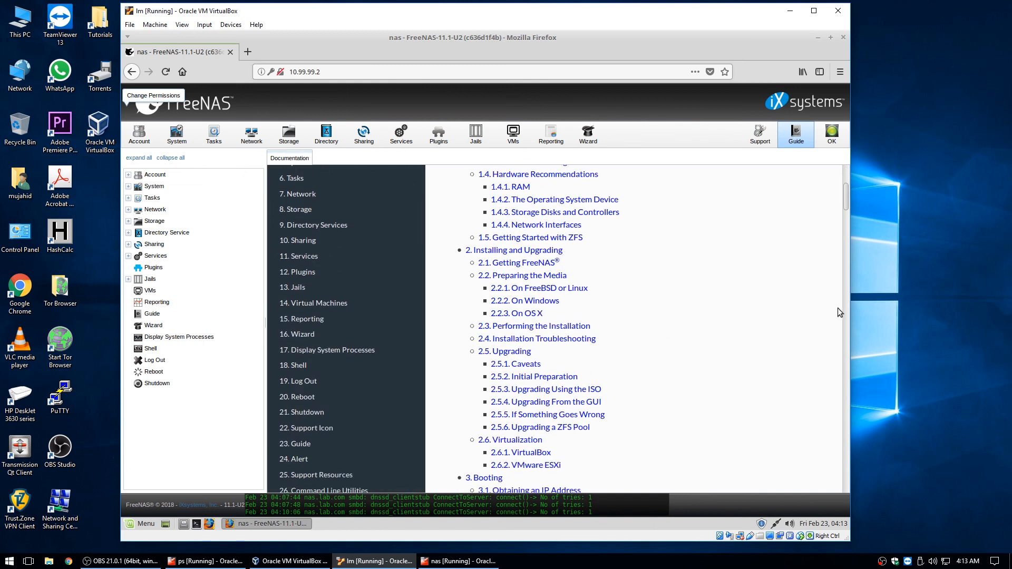
left_click_drag(845, 193, 855, 170)
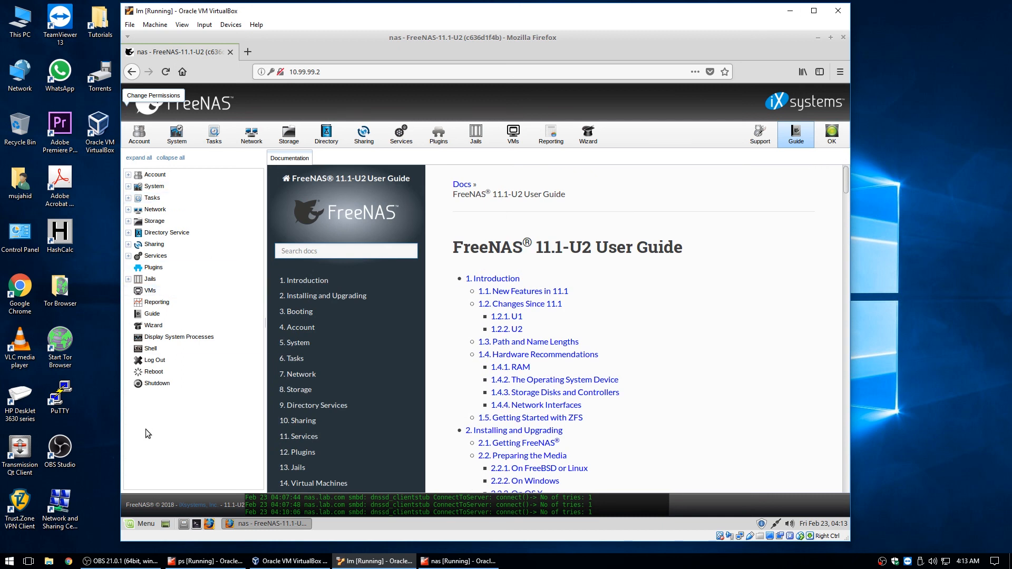
left_click(154, 360)
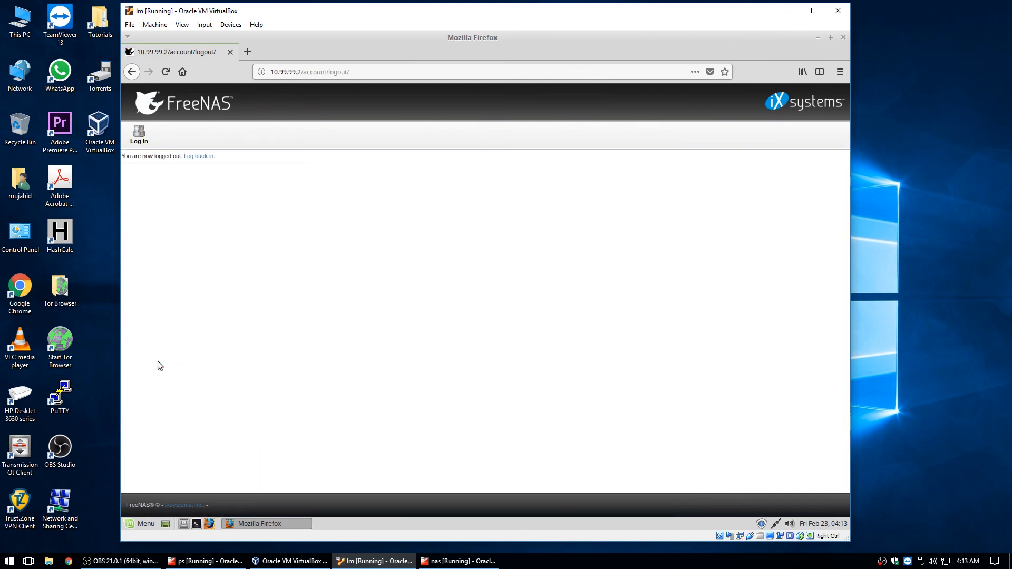
Relaunch Firefox and enter ps in the address bar to bring up ps.lab.com suggestions
left_click(230, 52)
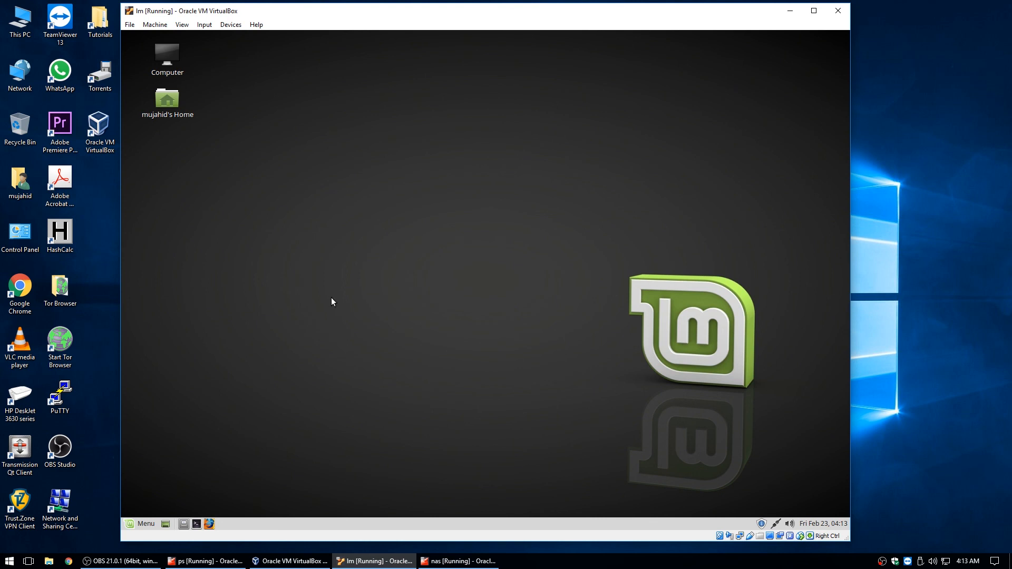
left_click(208, 522)
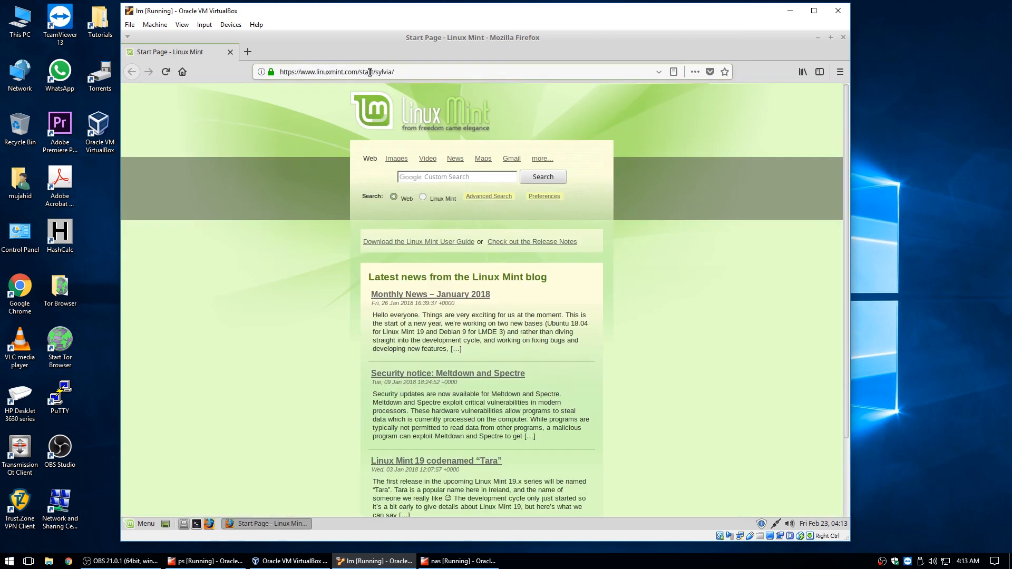
left_click_drag(405, 70, 254, 74)
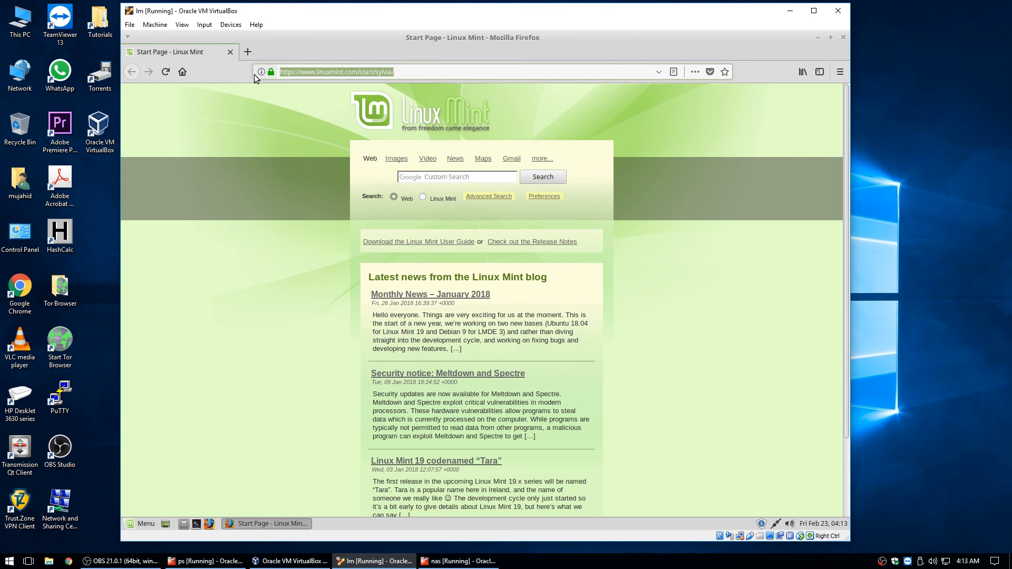
type("ps")
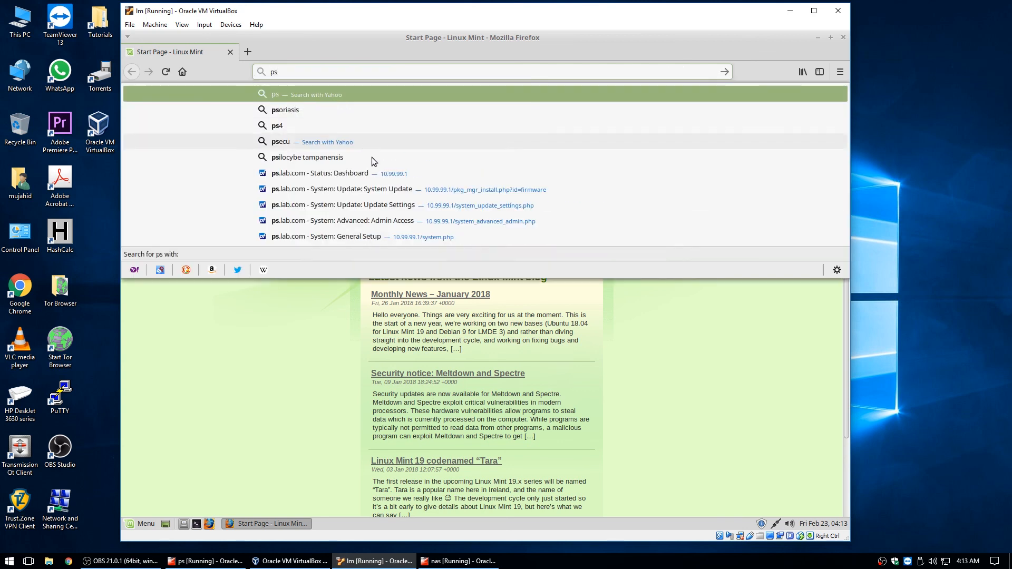
Sign in to pfSense at ps.lab.com as admin without saving the login in Firefox
left_click(378, 191)
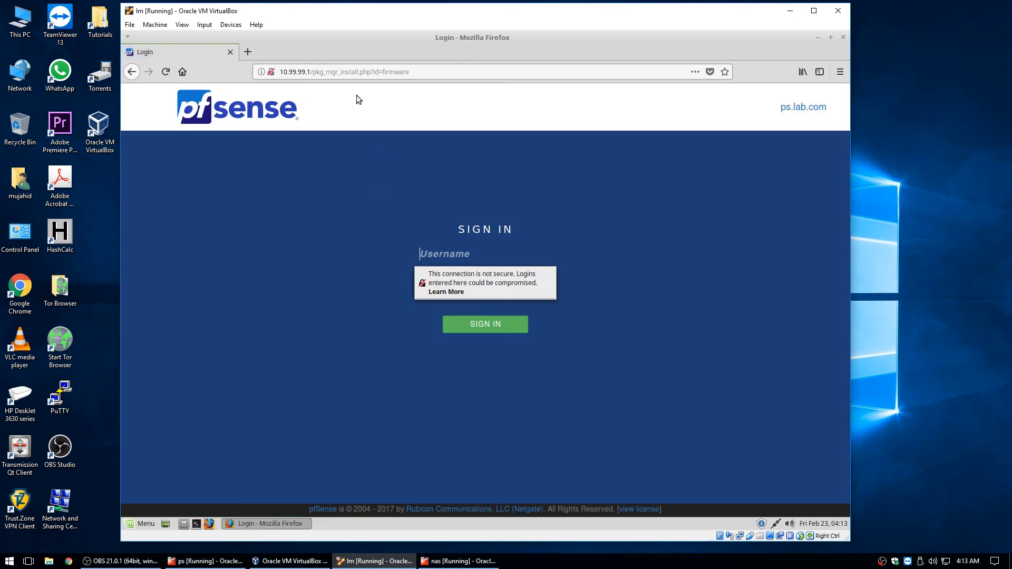
type("admin")
left_click(341, 315)
left_click(446, 280)
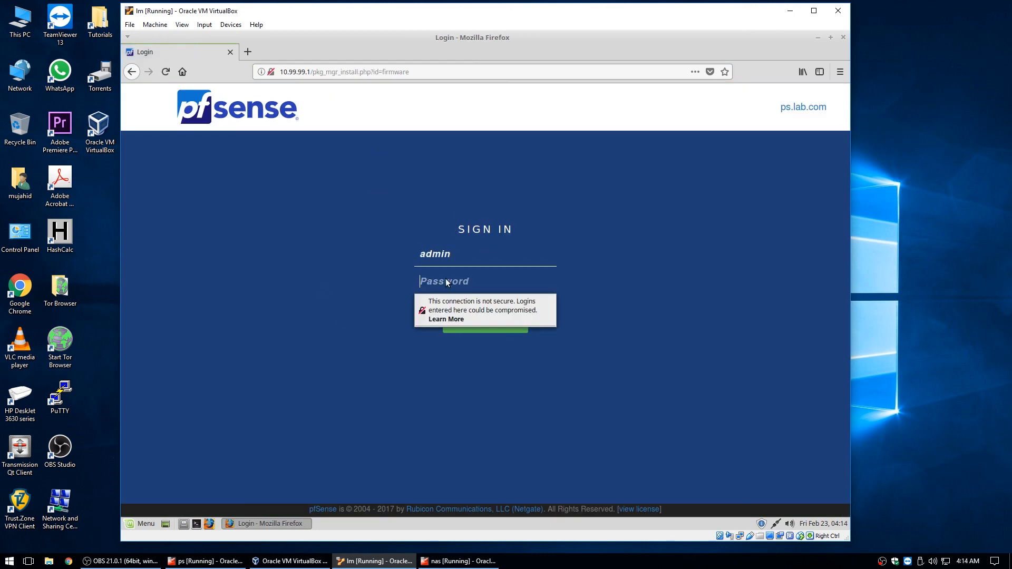
type("•••••")
left_click(497, 333)
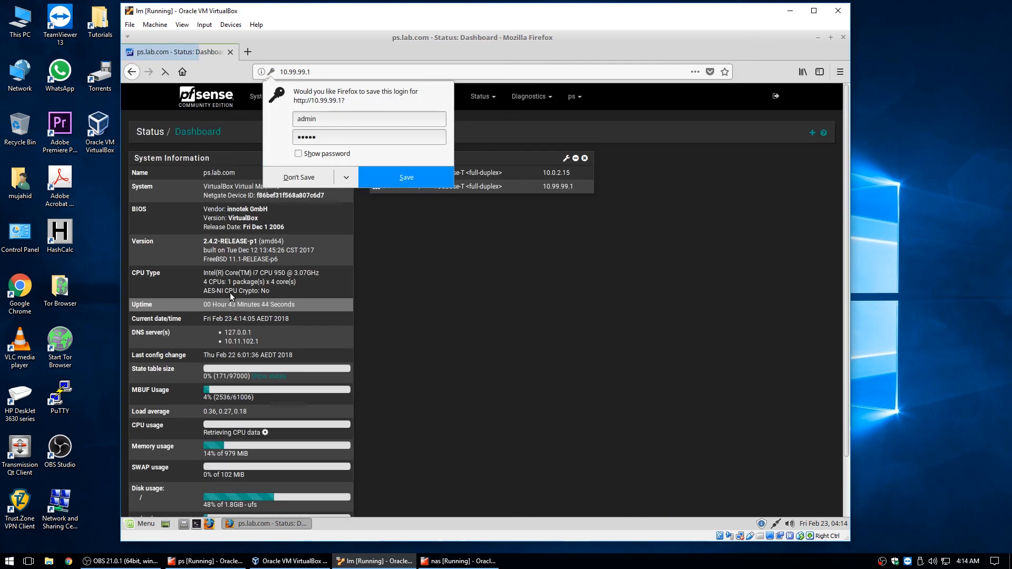
left_click(293, 178)
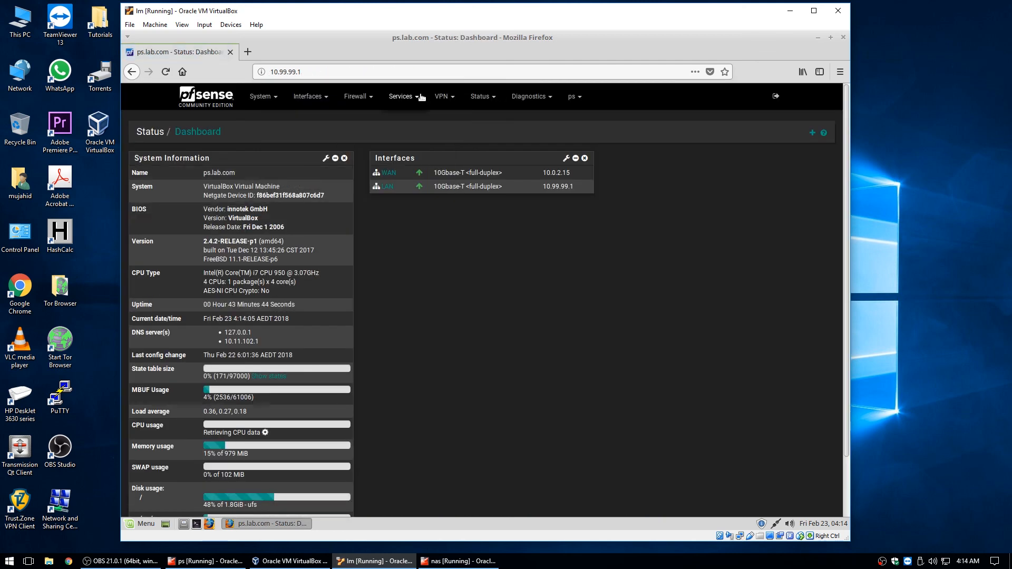
On the DHCP Leases status page, copy the freenas MAC address 08:00:27:4a:9b:2d
left_click(479, 99)
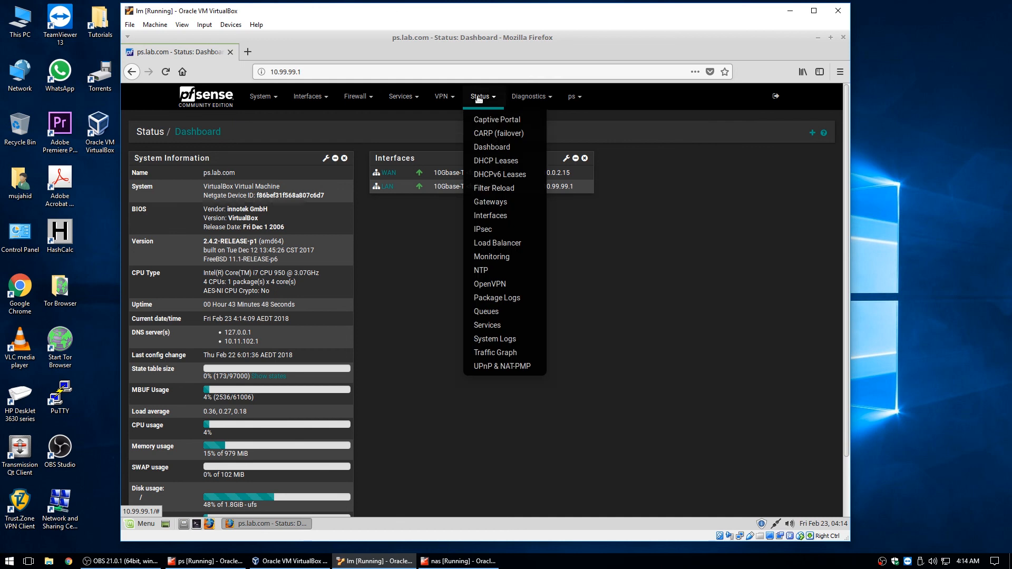
left_click(499, 160)
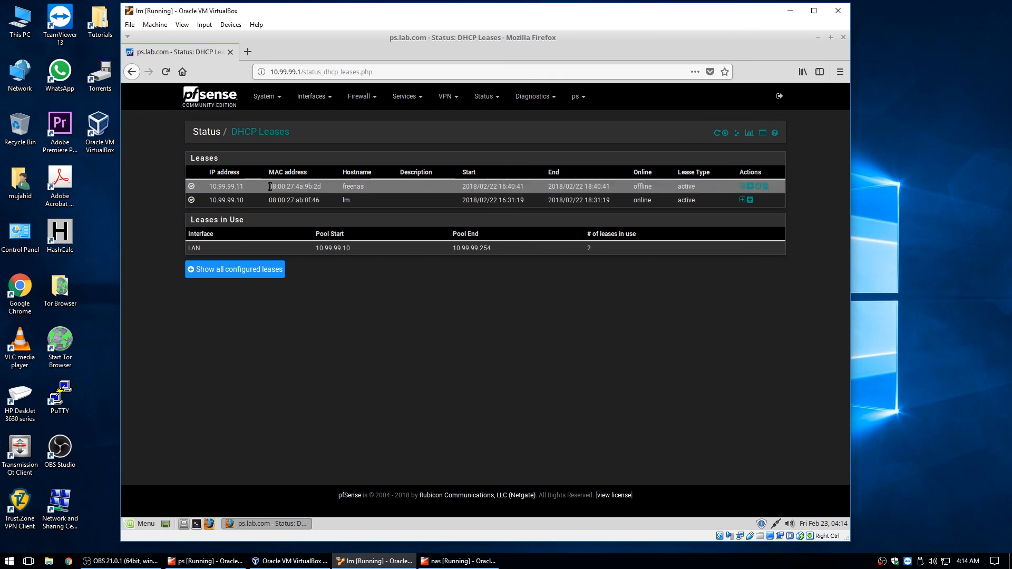
left_click_drag(269, 186, 323, 191)
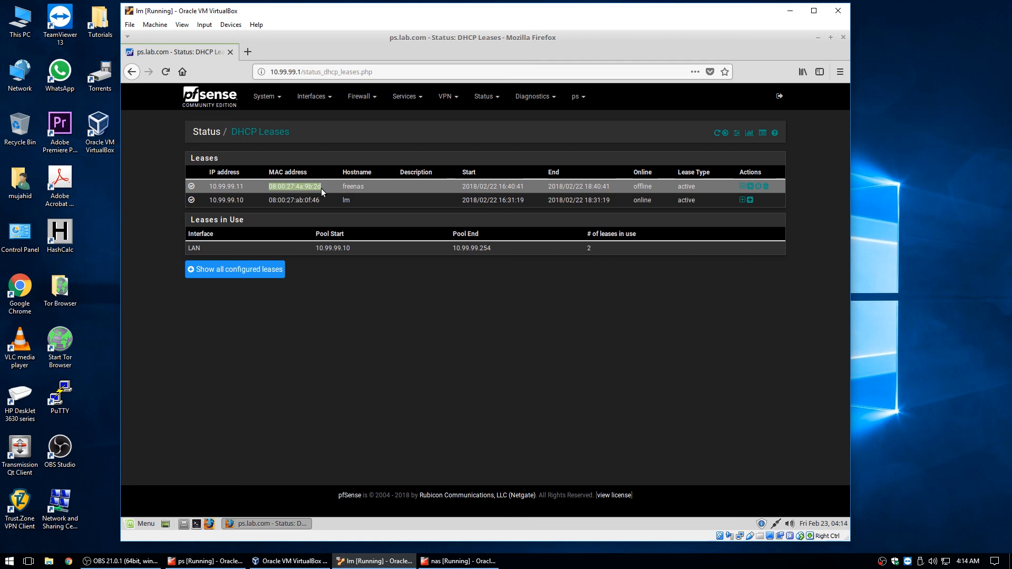
right_click(313, 190)
left_click(332, 197)
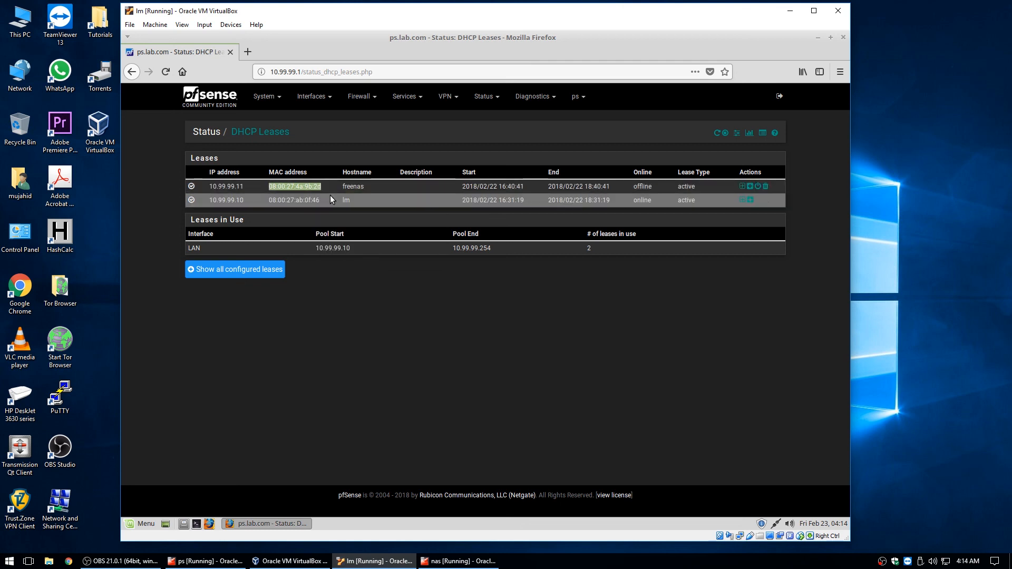
Delete the stale freenas lease at 10.99.99.11
left_click(764, 186)
left_click(532, 263)
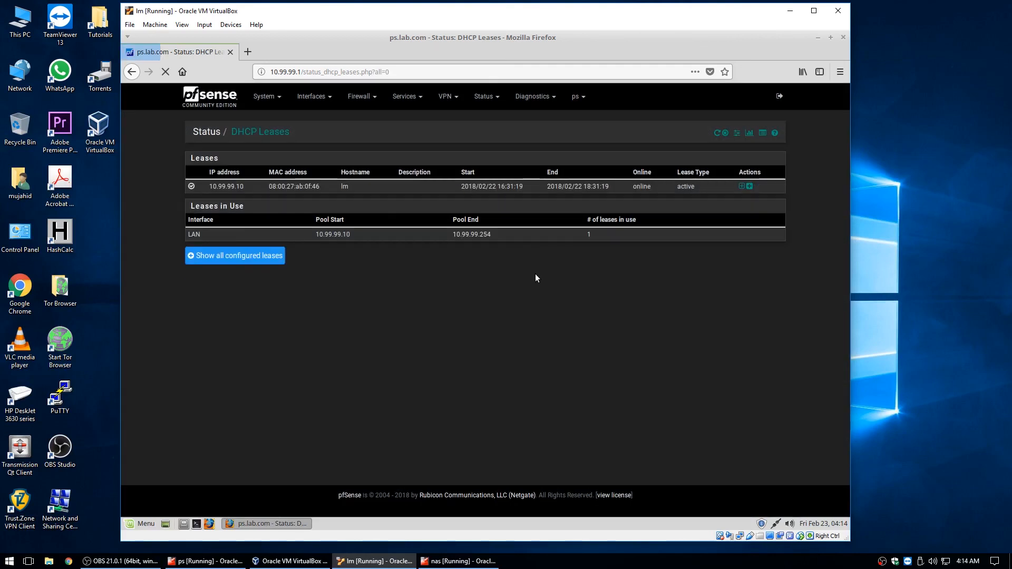
left_click(404, 100)
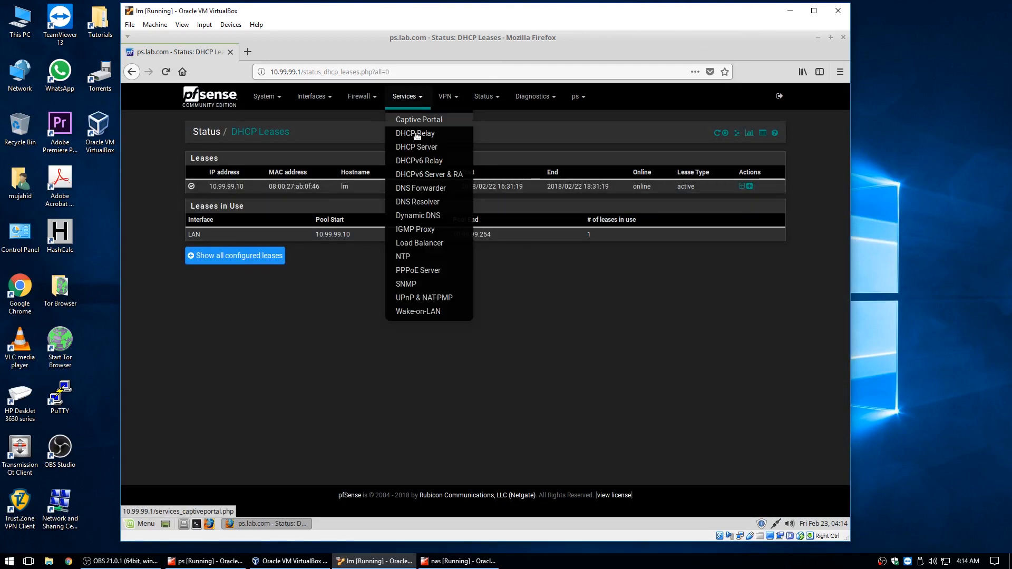
Add a LAN static DHCP mapping with the copied MAC 08:00:27:4a:9b:2d
left_click(421, 146)
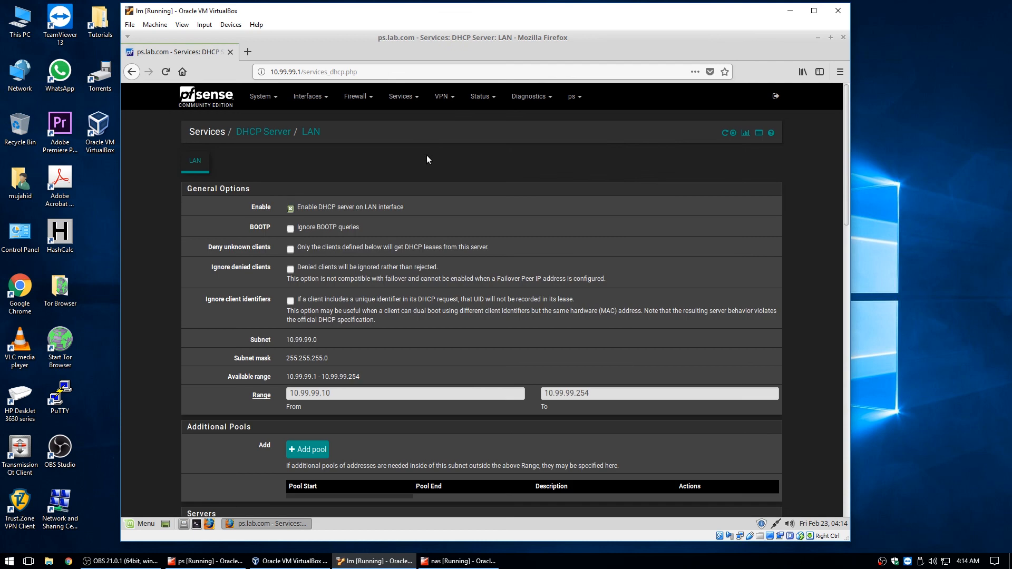
scroll(300, 350, "down", 10)
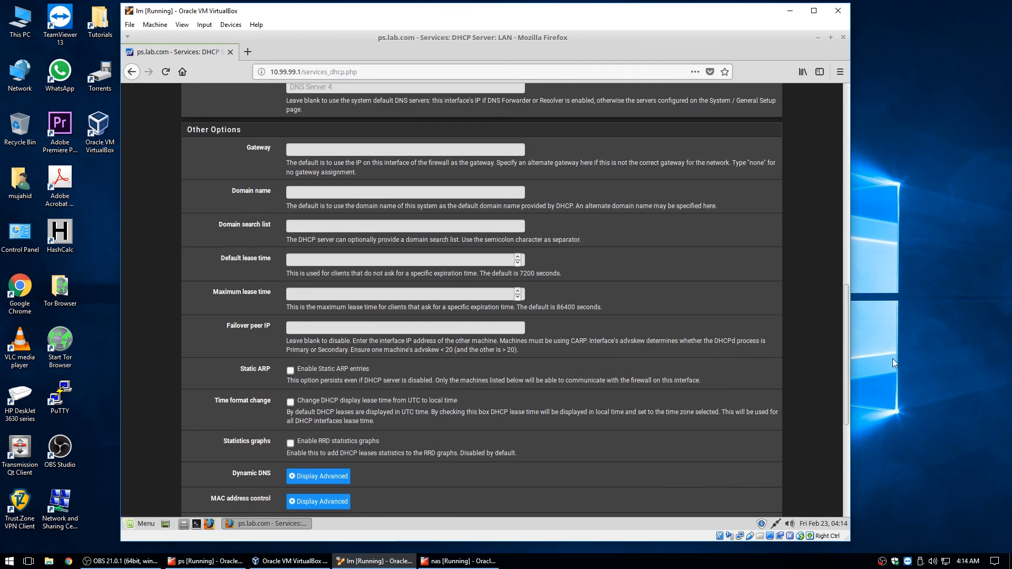
left_click_drag(847, 303, 834, 434)
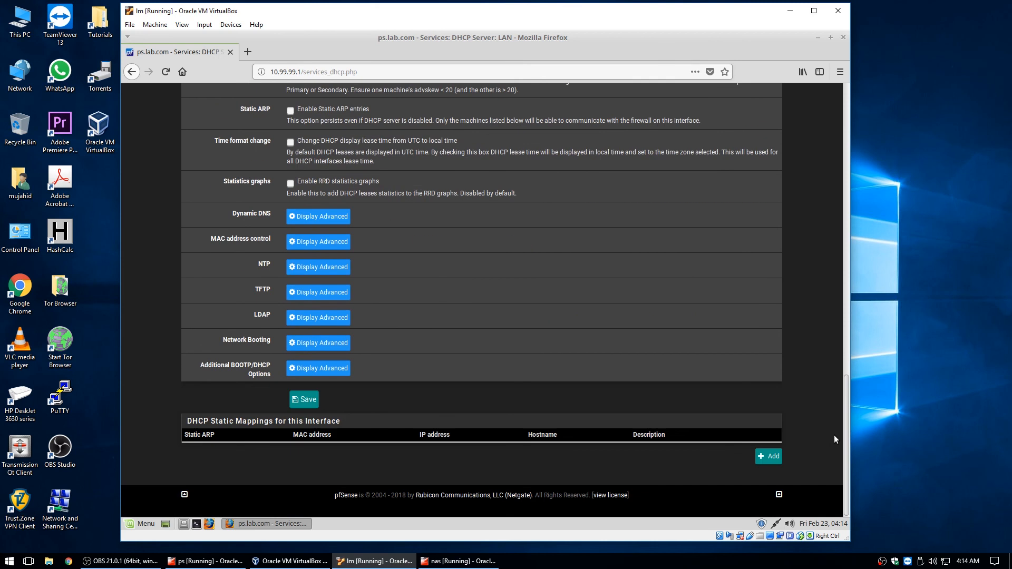
left_click(766, 456)
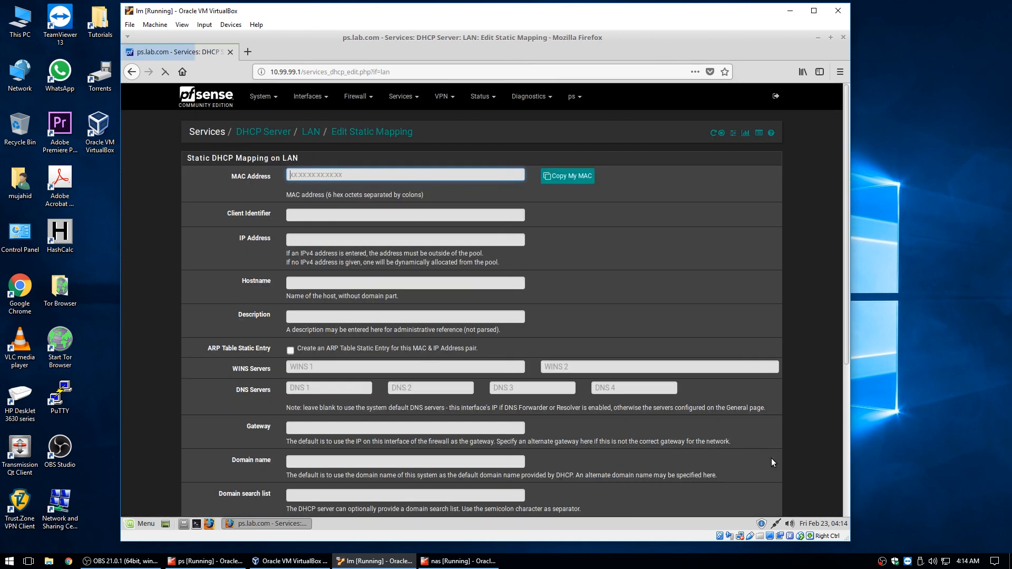
right_click(334, 174)
left_click(402, 228)
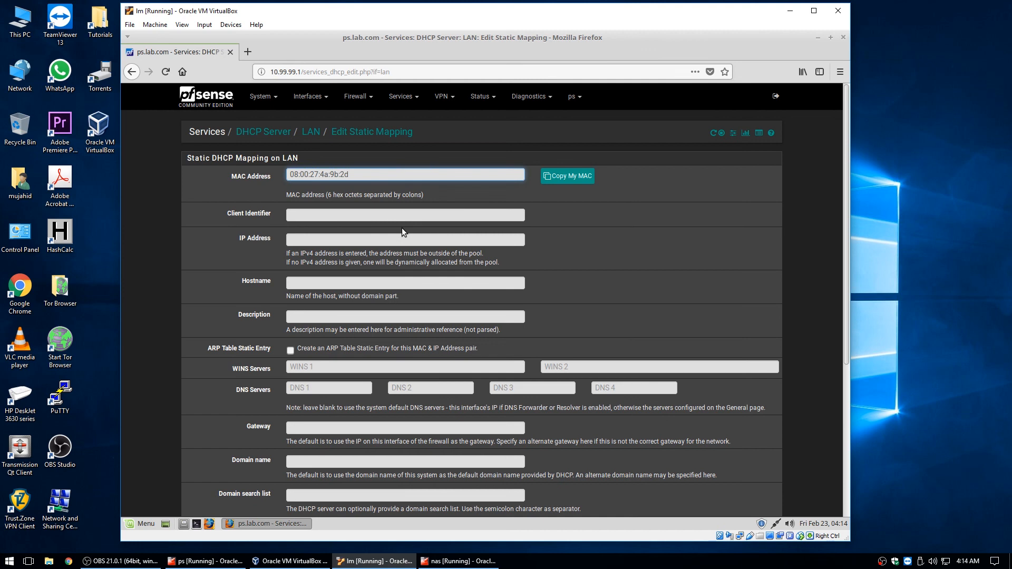
Give the mapping IP 10.99.99.2, hostname nas, and description 'frenas server'
left_click(340, 241)
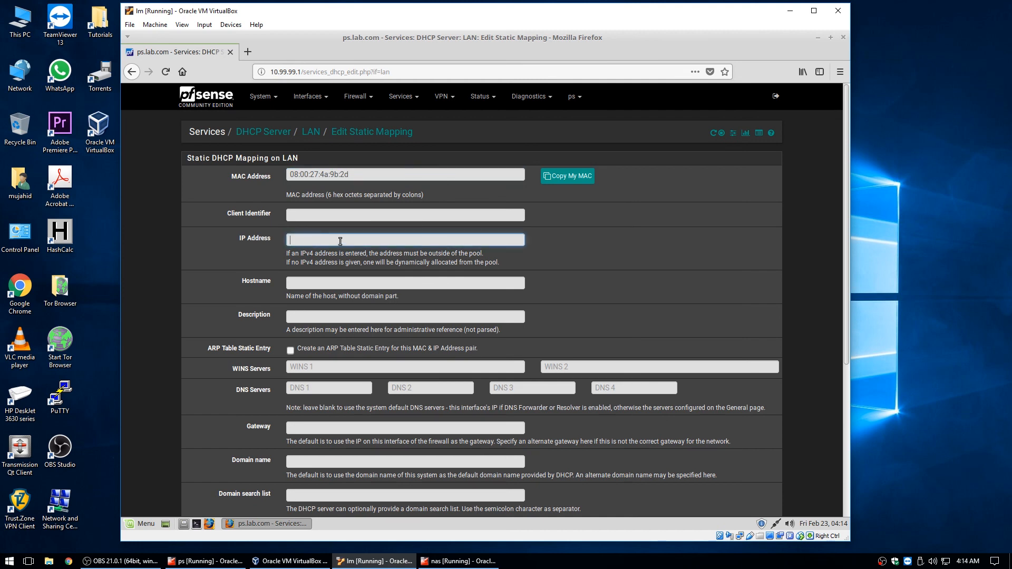
type("10.99.99.2")
left_click(338, 281)
type("n")
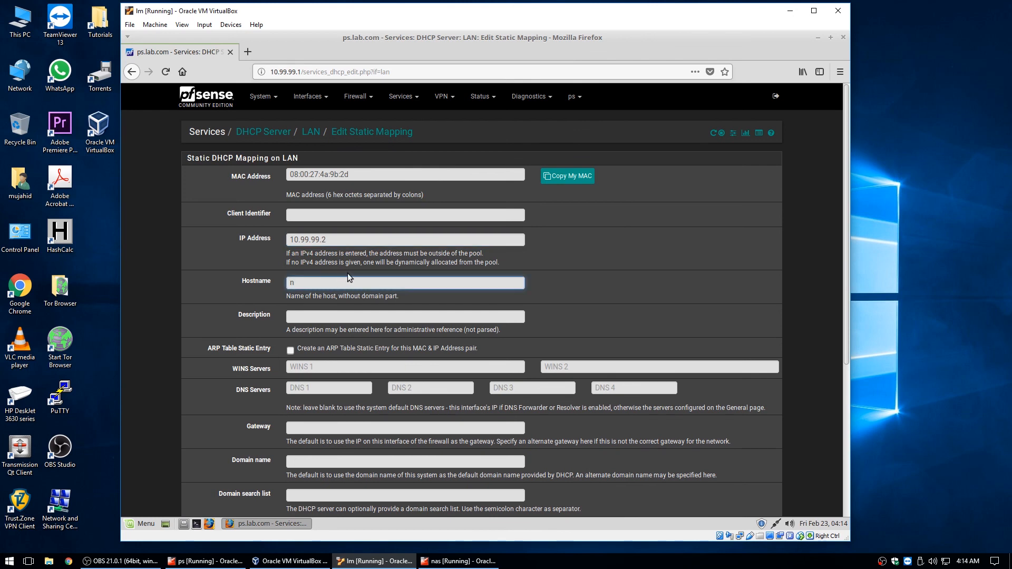
type("as")
left_click(387, 319)
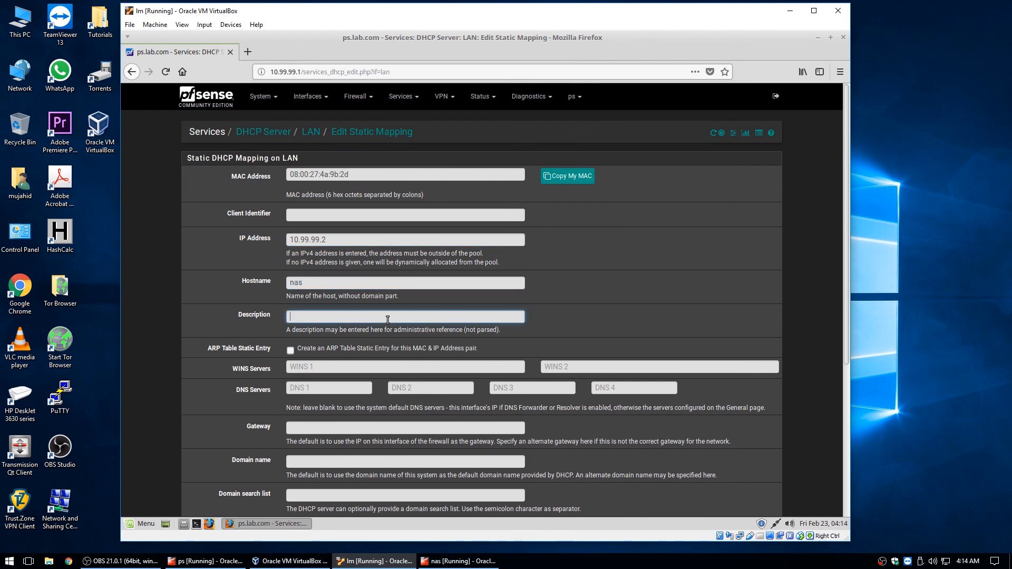
type("frenas ser")
type(" e")
type("ver")
Save the static mapping, apply the DHCP changes, and return to the dashboard
scroll(246, 337, "down", 5)
scroll(249, 319, "down", 2)
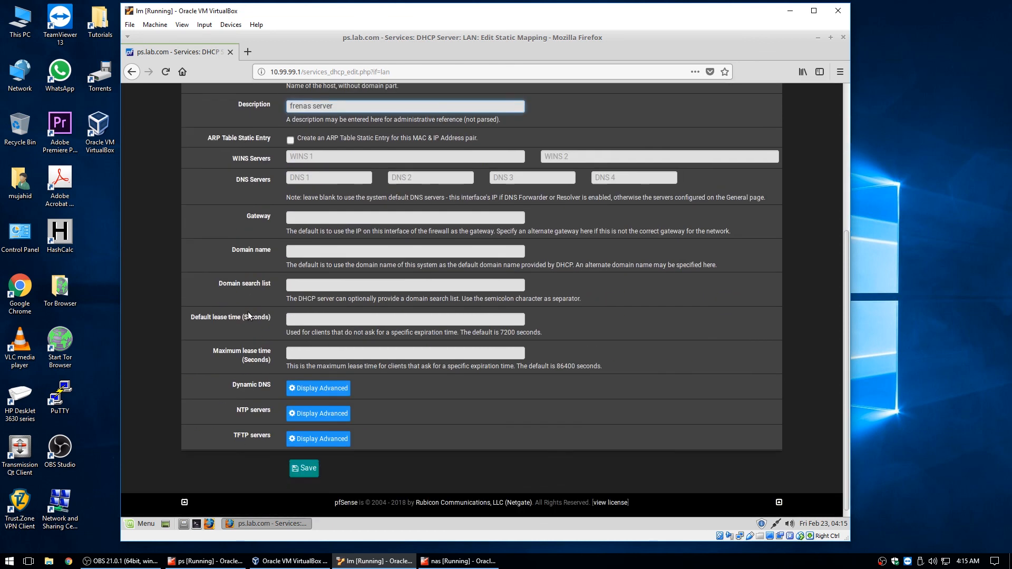
left_click(309, 461)
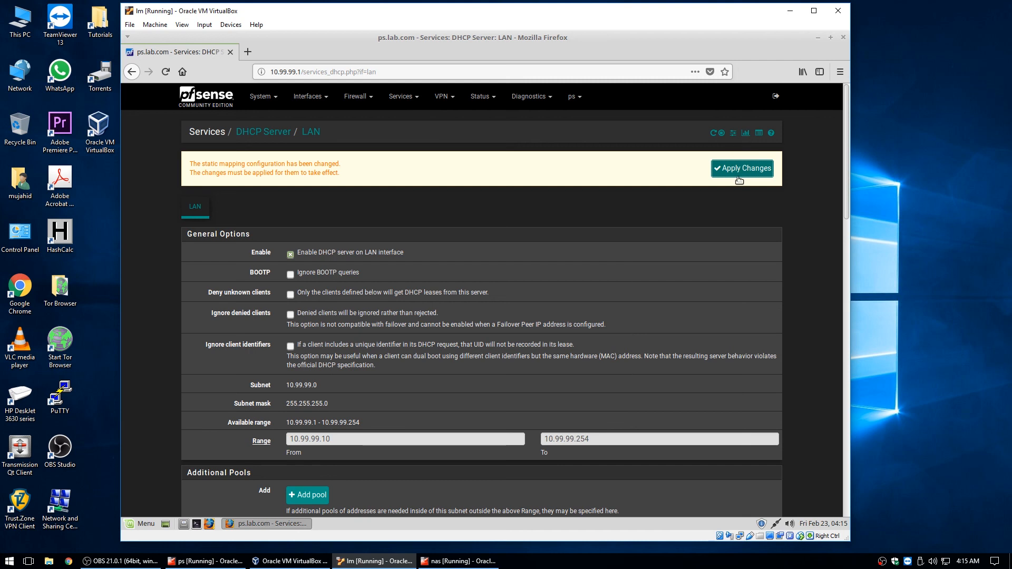
left_click(737, 166)
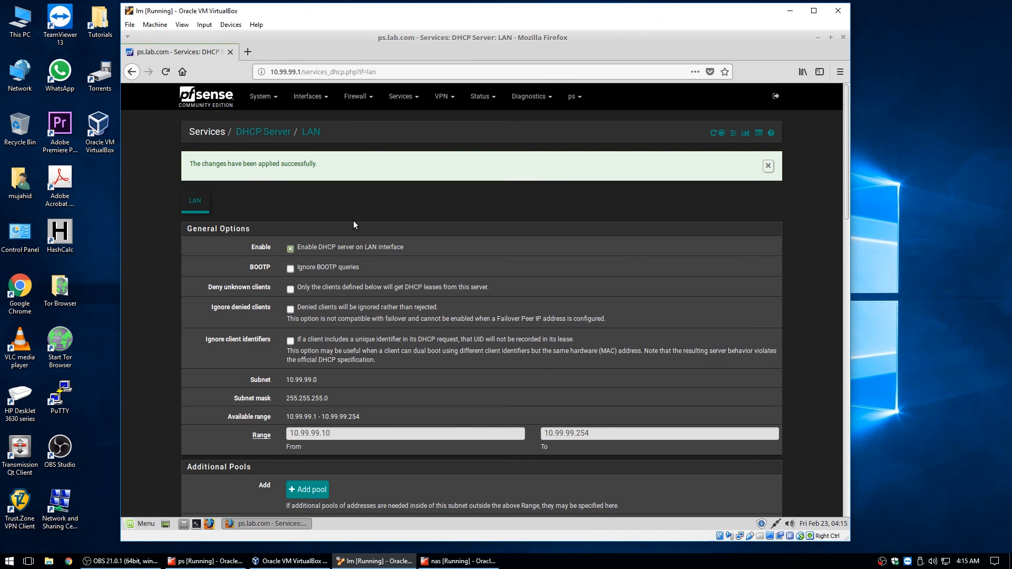
left_click(215, 102)
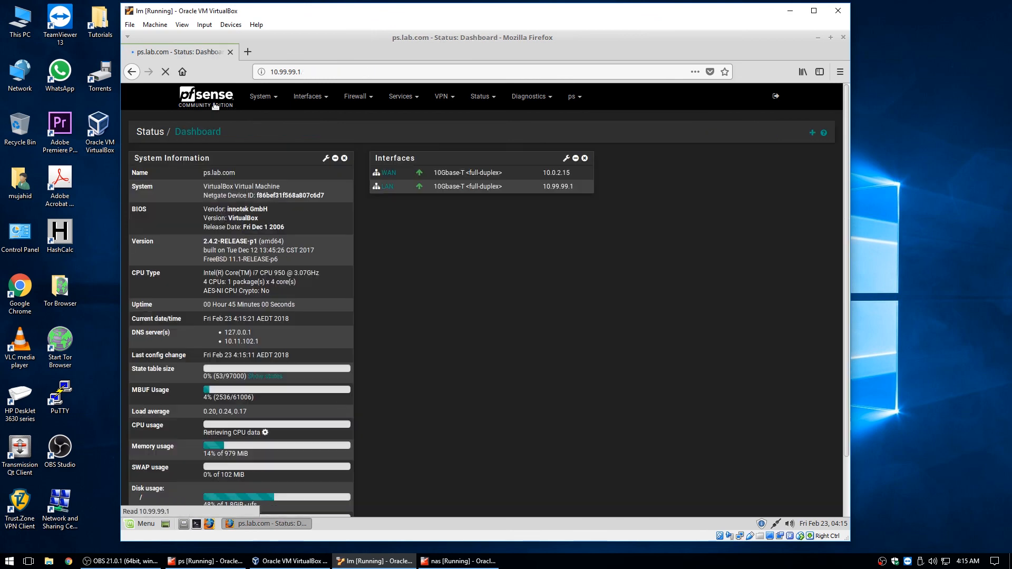
In the DNS Resolver, enable registration of DHCP leases and DHCP static mappings
left_click(401, 97)
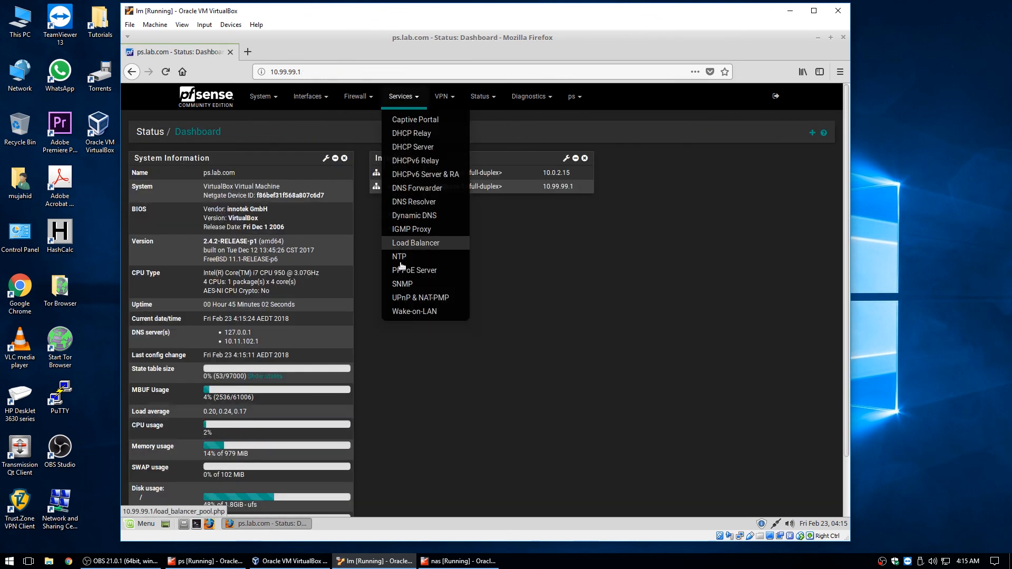
left_click(413, 202)
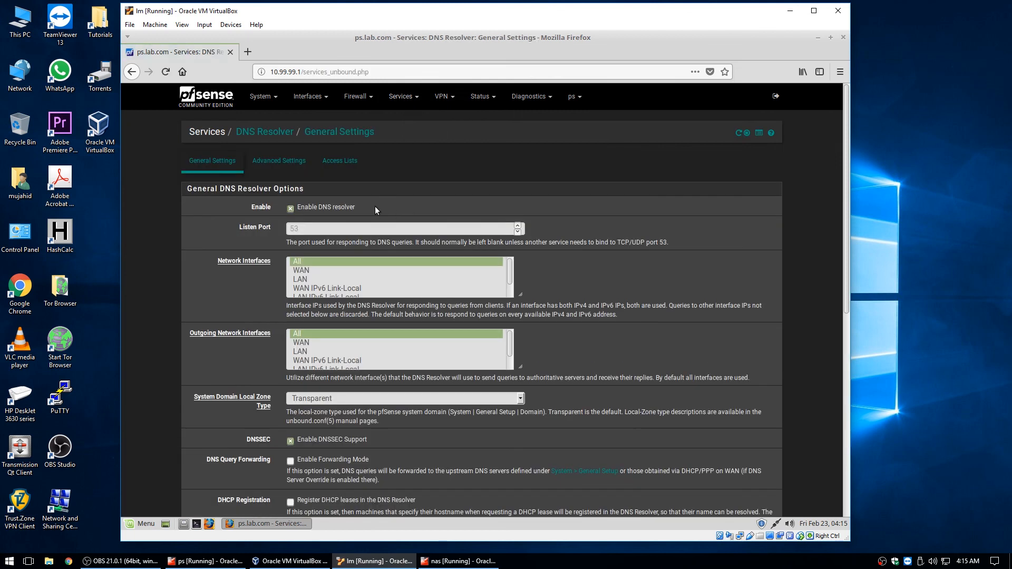
scroll(410, 294, "down", 5)
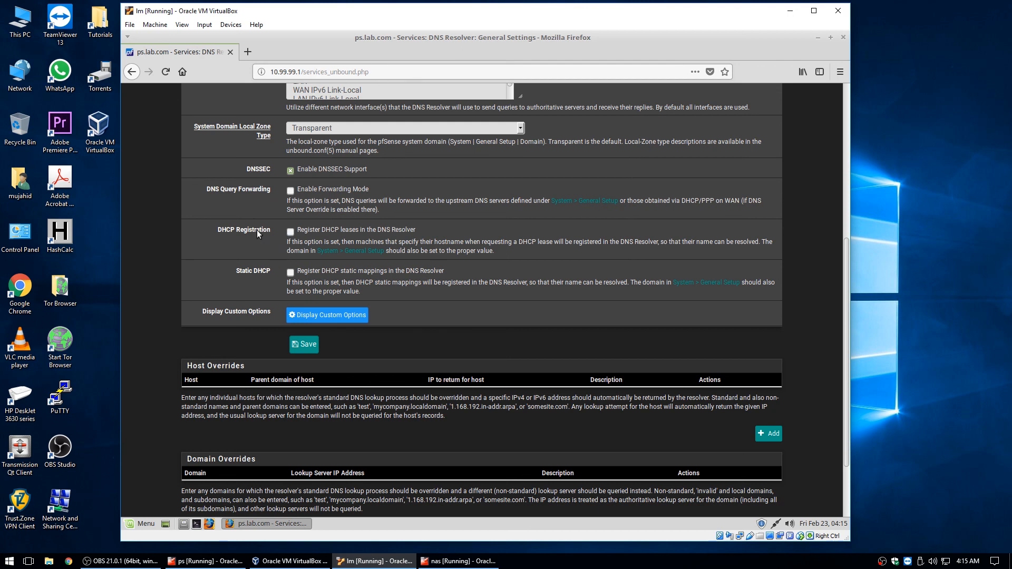
left_click(290, 272)
left_click(290, 232)
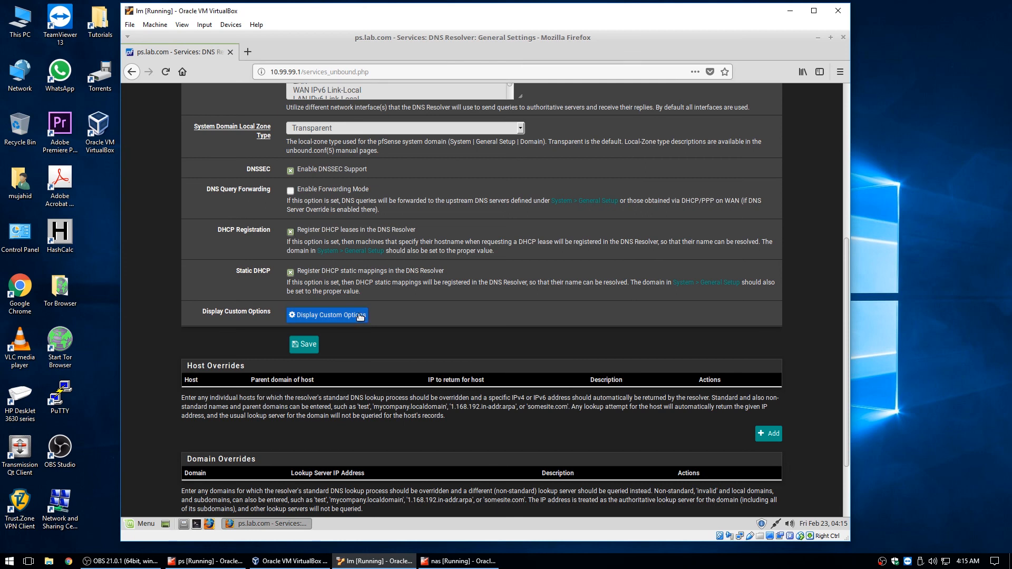
scroll(497, 318, "up", 5)
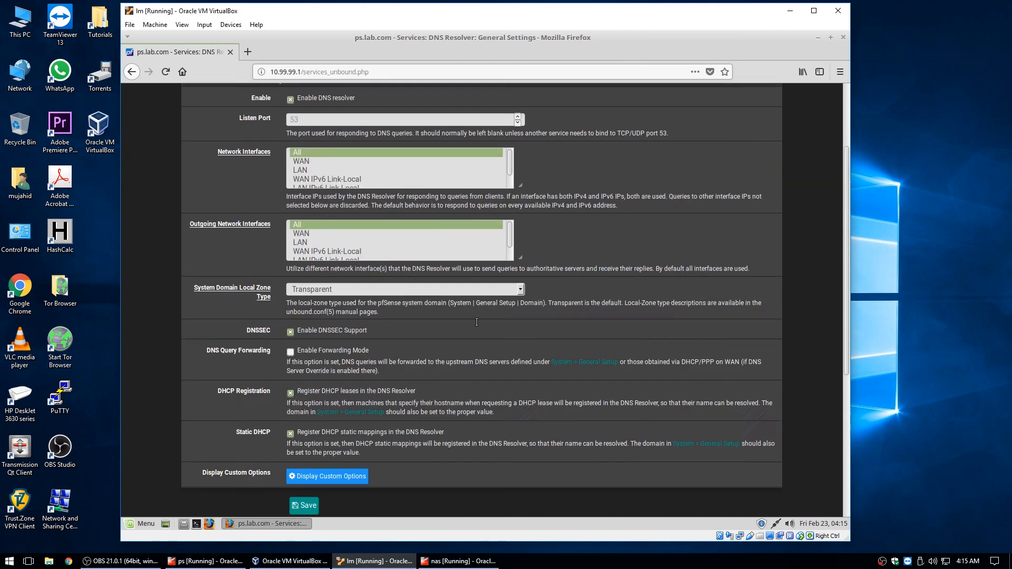
scroll(483, 314, "down", 2)
scroll(488, 311, "down", 3)
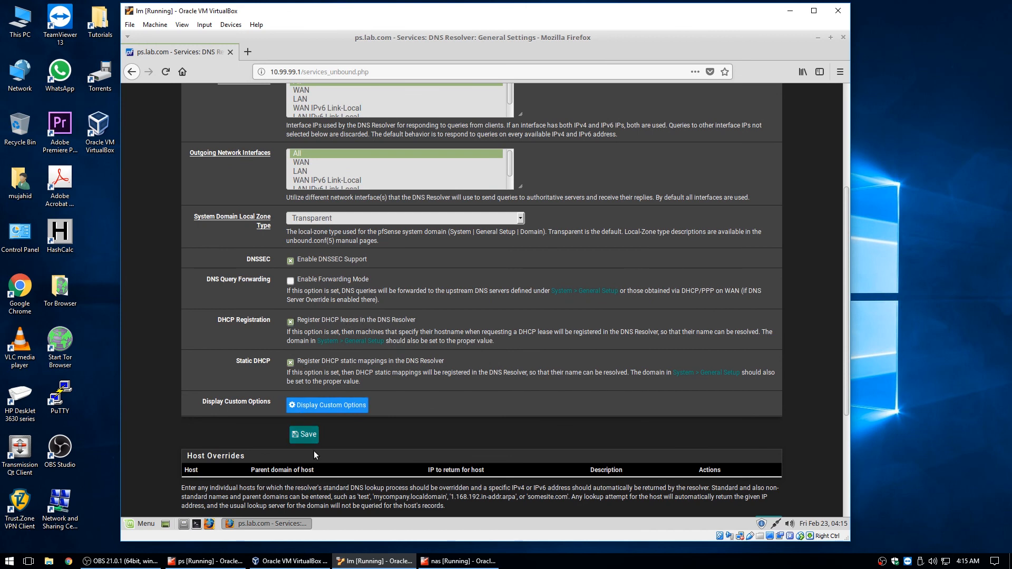
Save and apply the DNS Resolver settings, then log out of pfSense
left_click(311, 433)
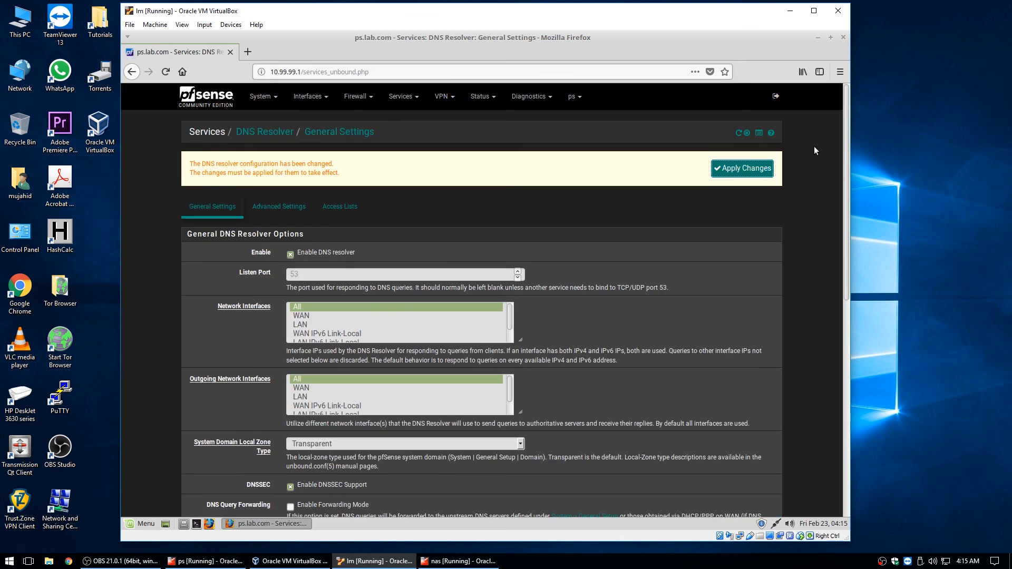
left_click(740, 169)
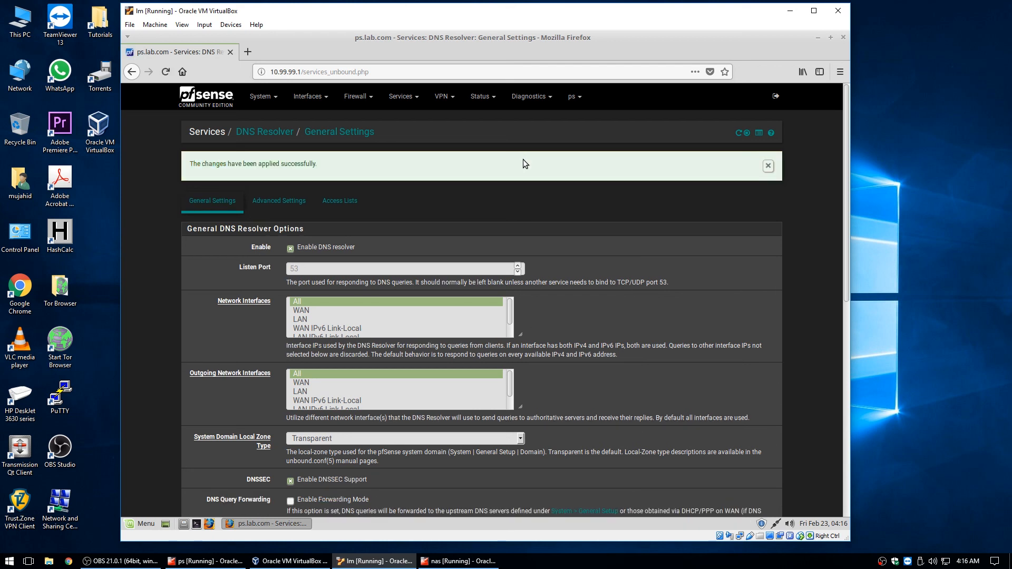
left_click(775, 96)
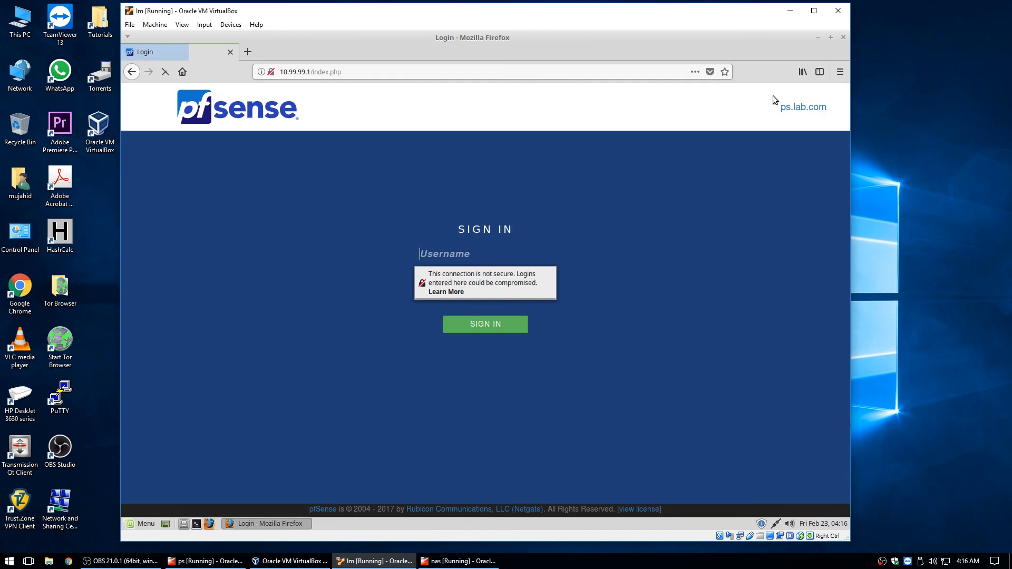
In a fresh tab replacing the old pfSense tab, load pfSense at ps.lab.com
left_click(248, 52)
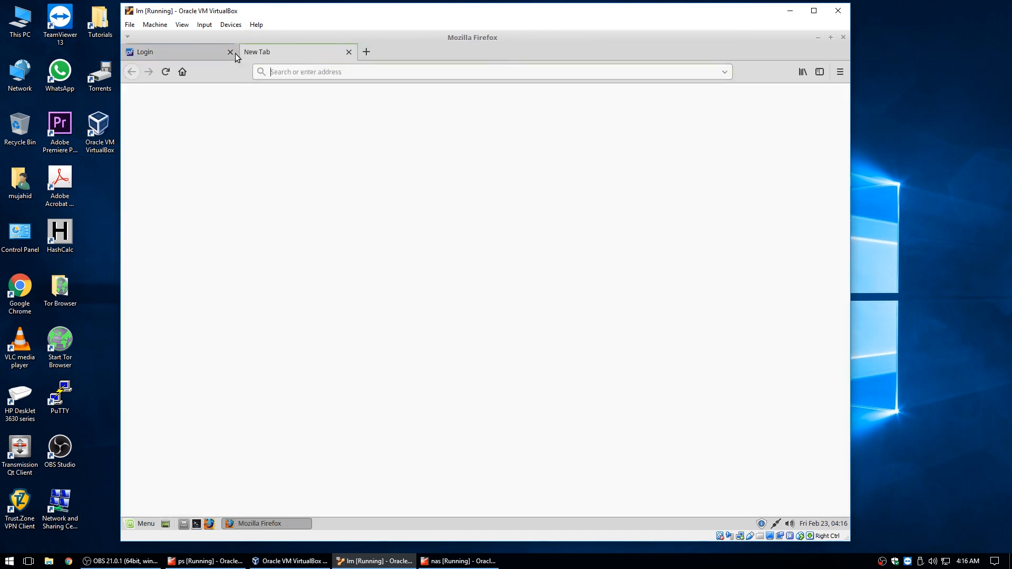
left_click(232, 52)
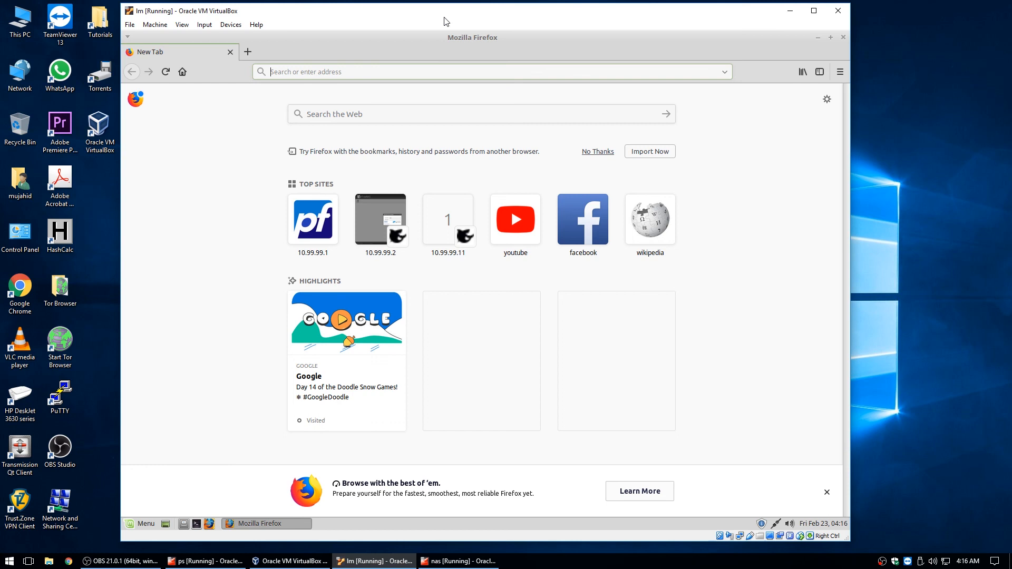
type("ps.")
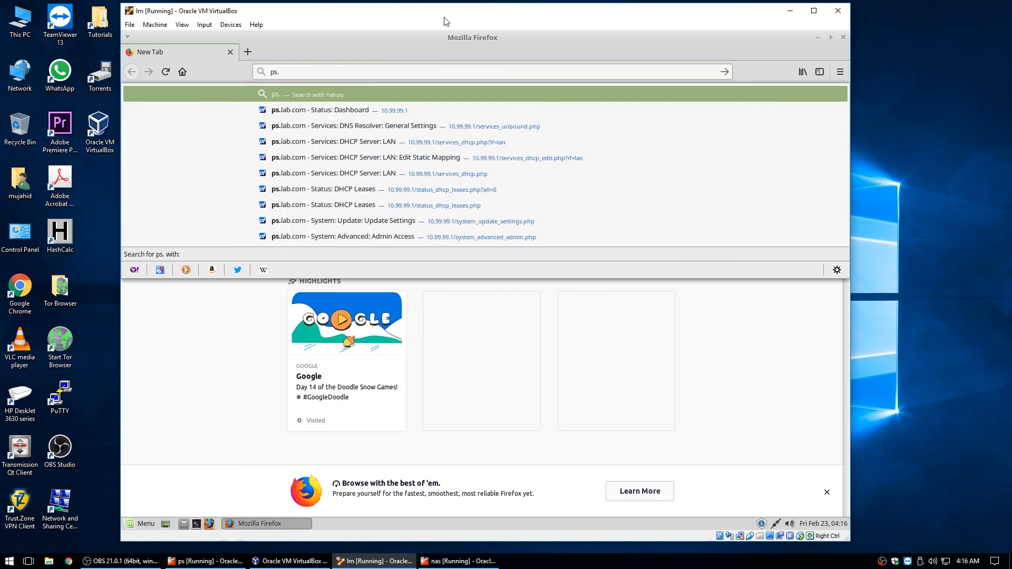
type("lab.com")
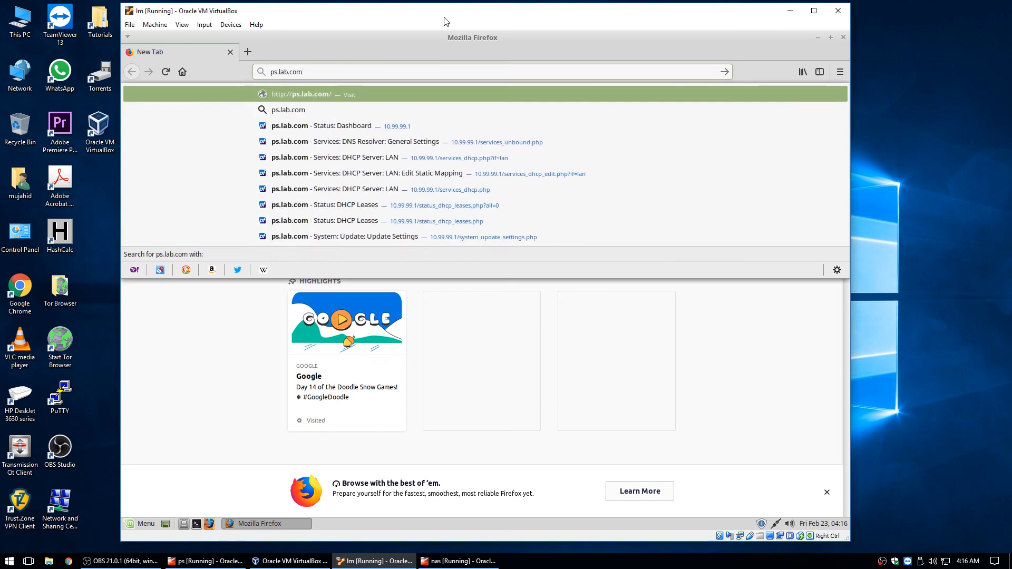
key("Return")
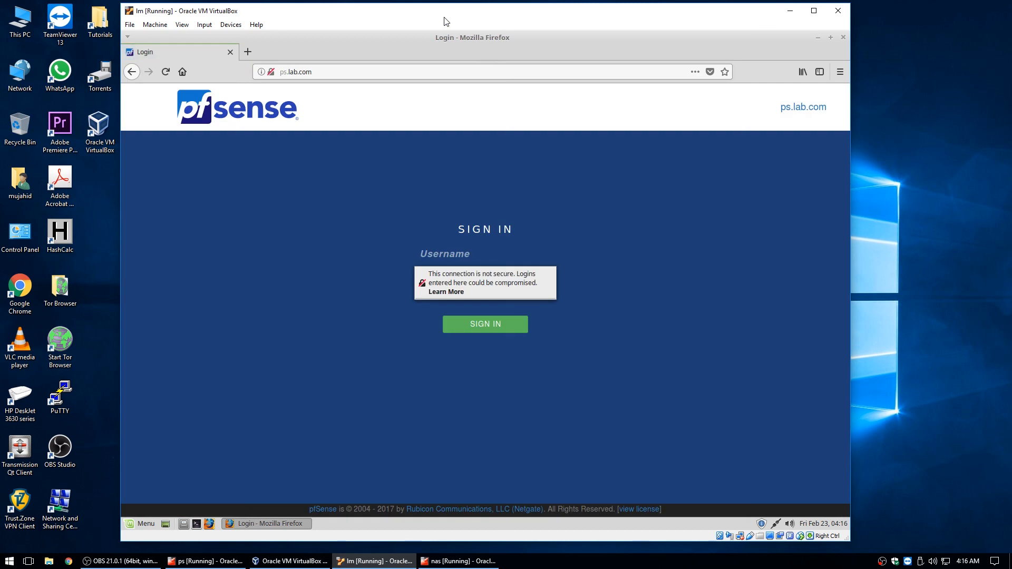
Try reaching hosts by the short names 'ps' and 'nas/' in the address bar
left_click(286, 73)
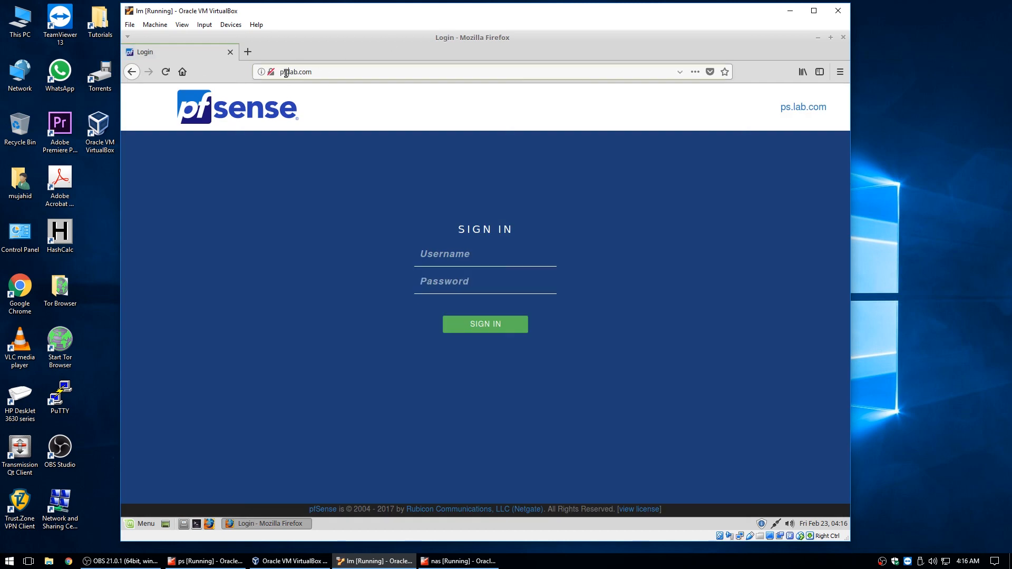
key("ctrl+a")
type("ps")
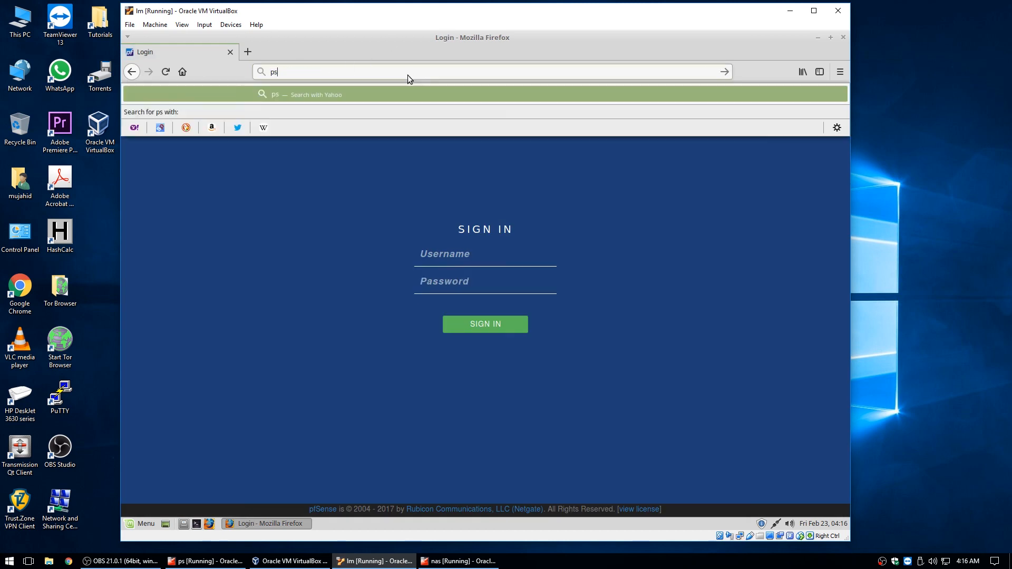
key("Return")
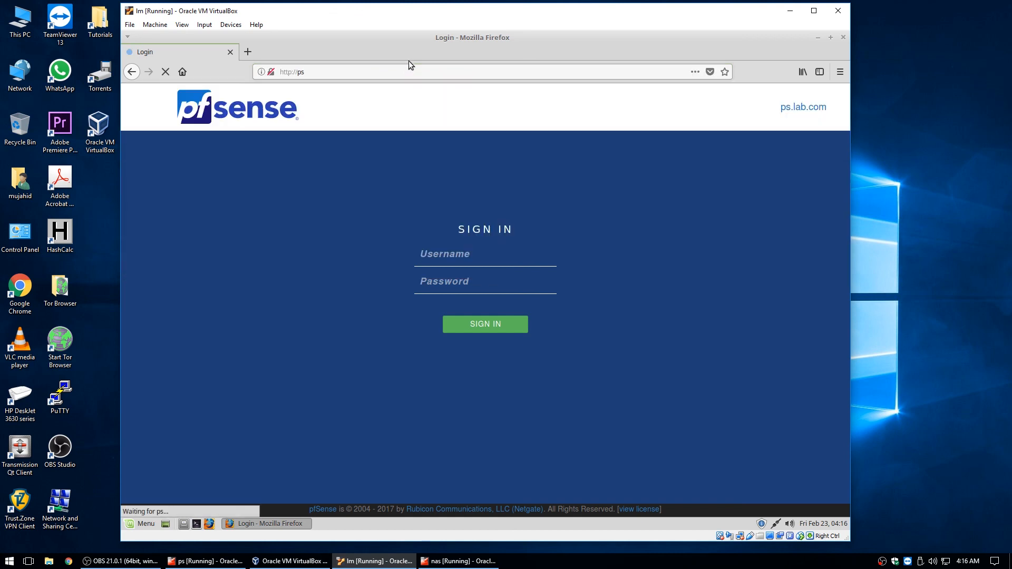
double_click(301, 74)
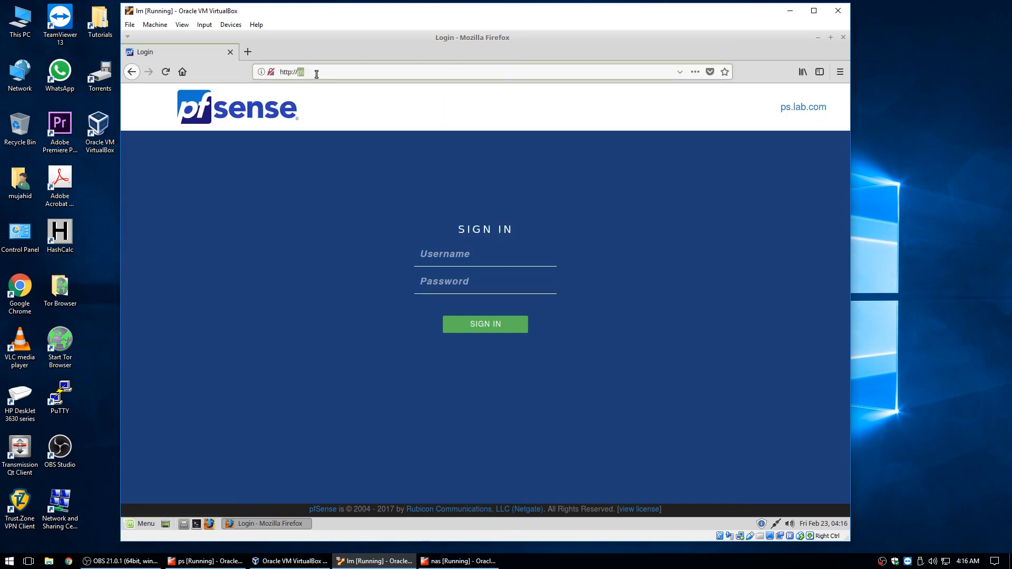
type("nas/")
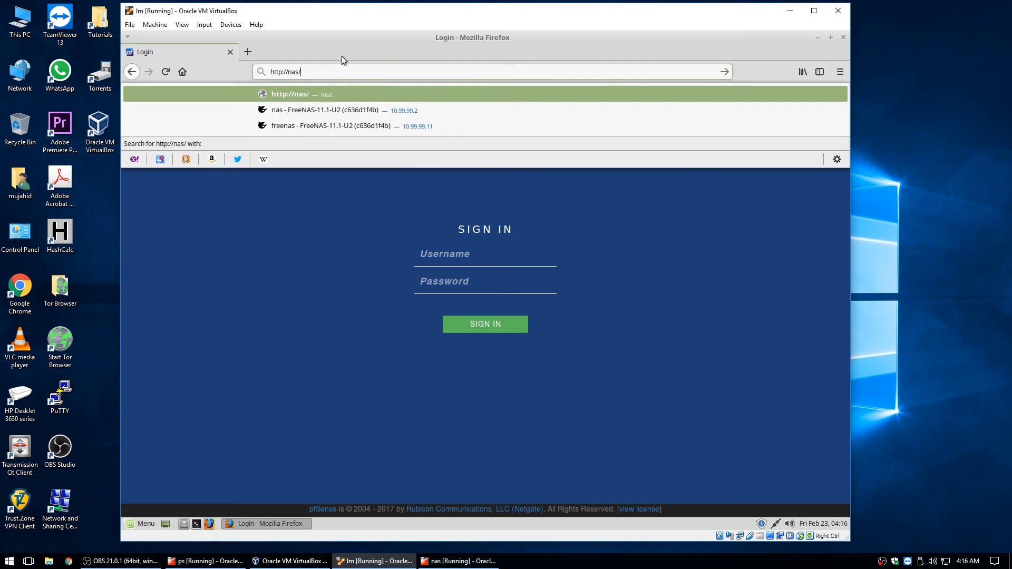
key("Return")
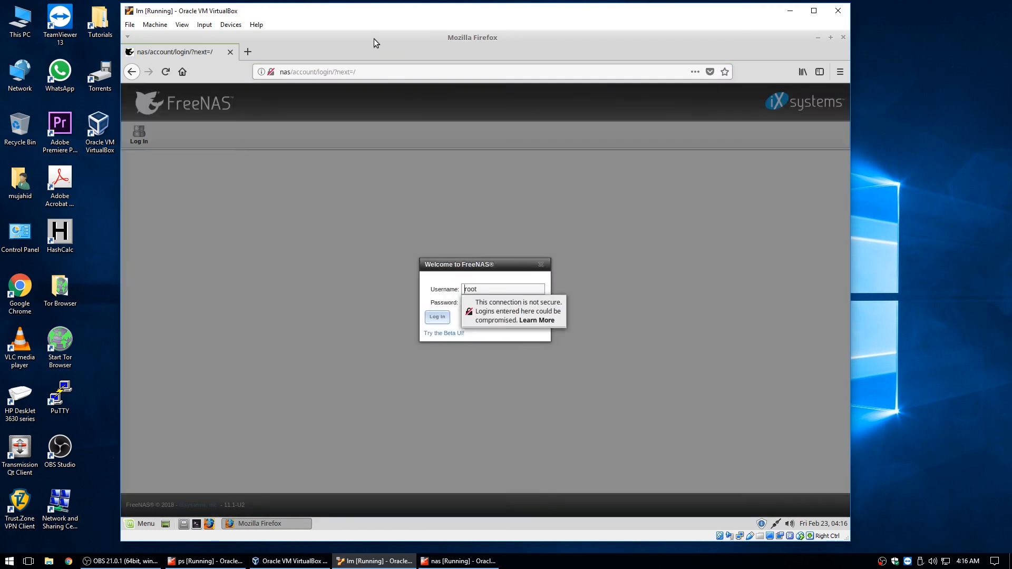
Load the FreeNAS login page at the full hostname nas.lab.com
left_click(289, 73)
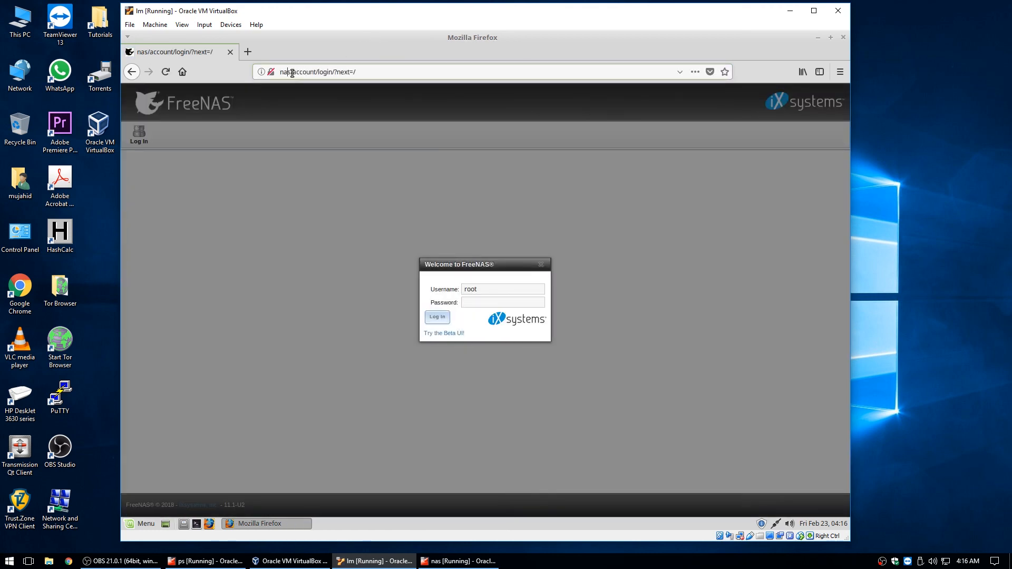
left_click_drag(291, 73, 393, 65)
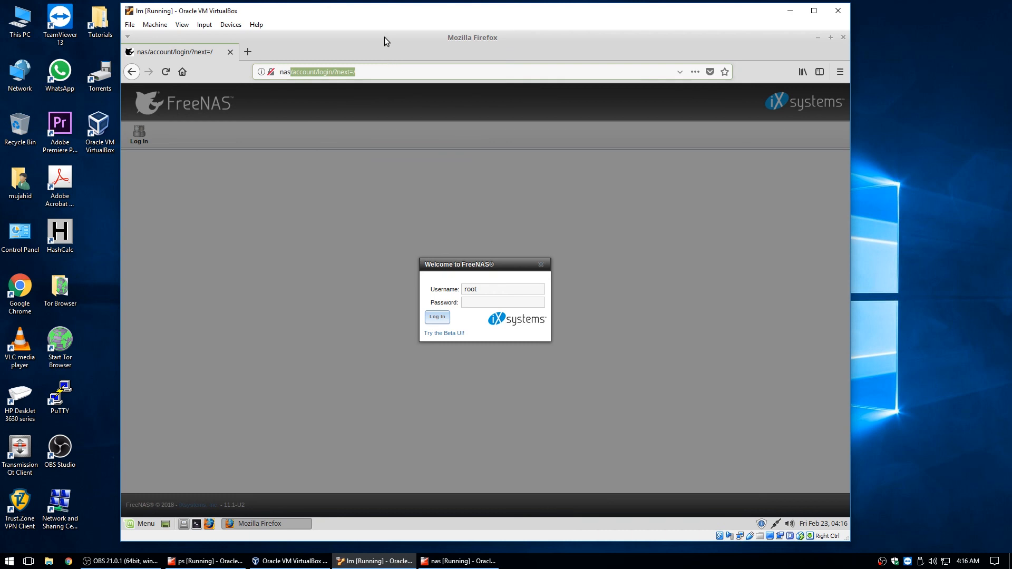
type(".lab")
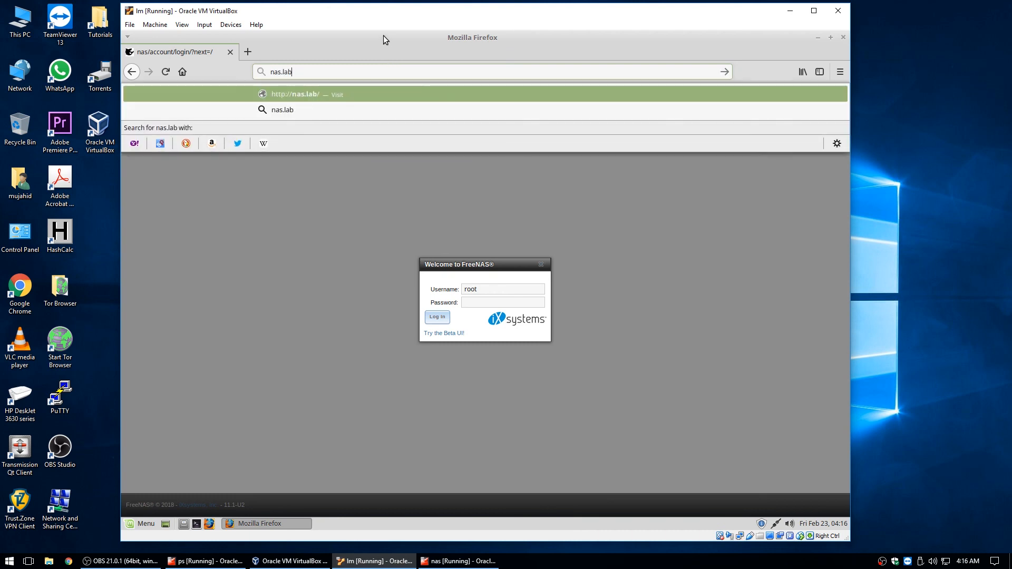
type(".com")
key("Return")
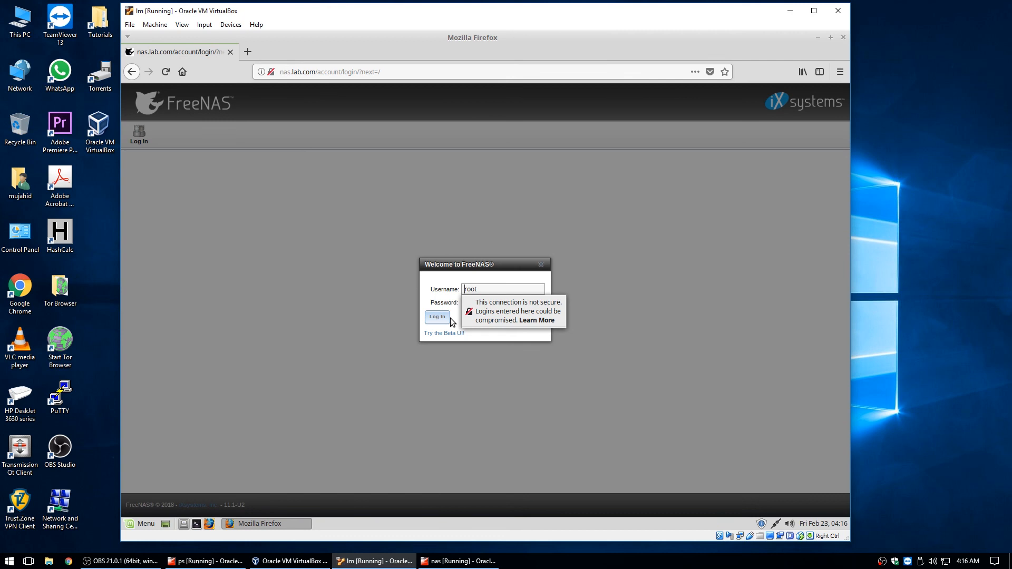
Sign in to FreeNAS with the root password and decline saving the login
left_click(462, 305)
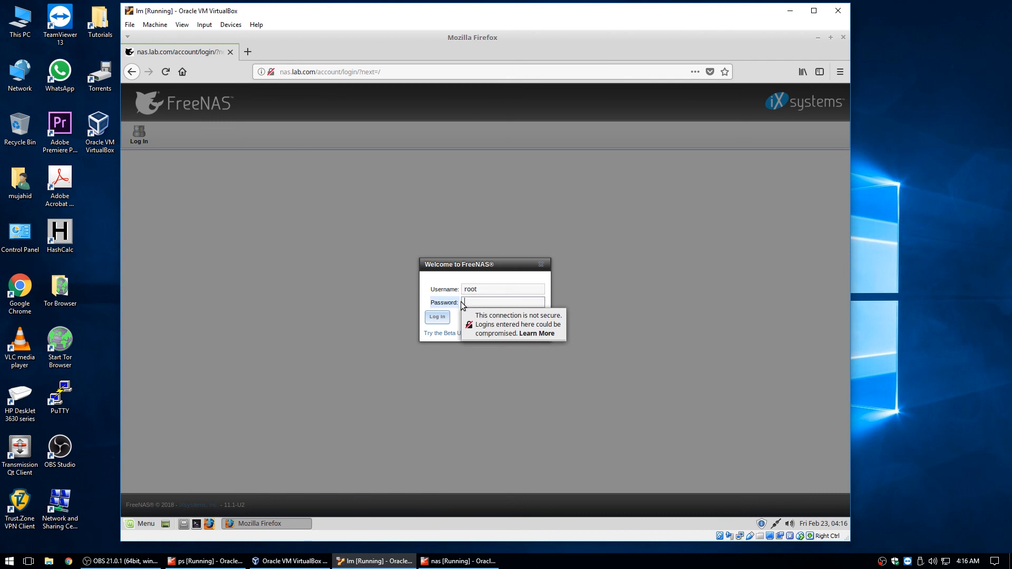
type("•••••")
key("Return")
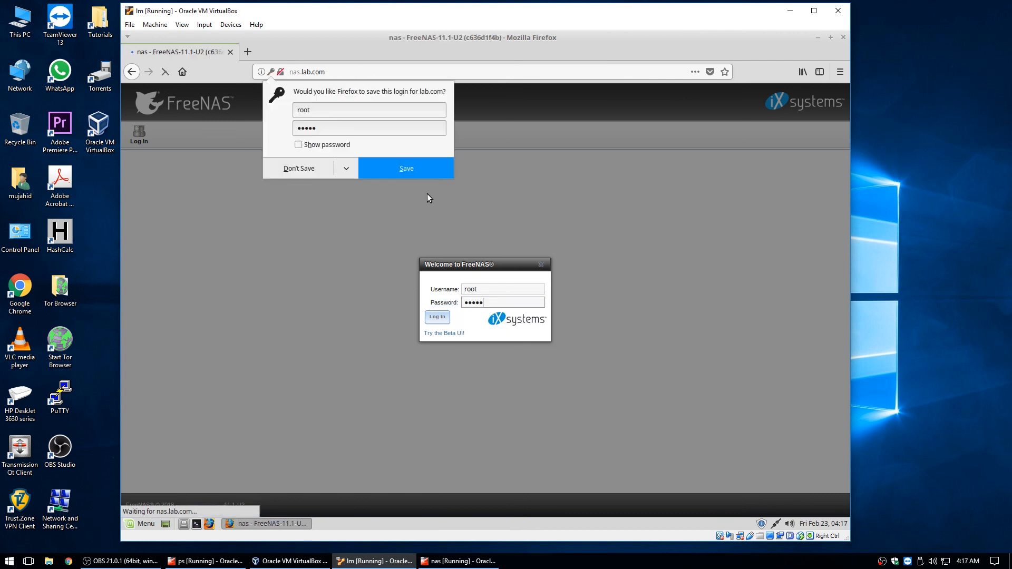
left_click(661, 99)
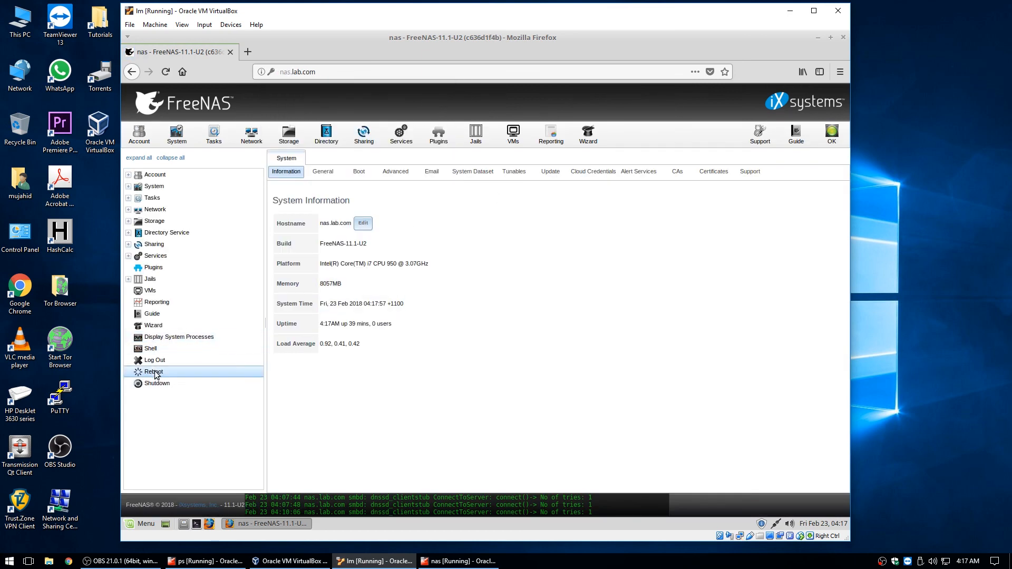
Shut down FreeNAS, close Firefox, and bring up the nas VM console
left_click(150, 383)
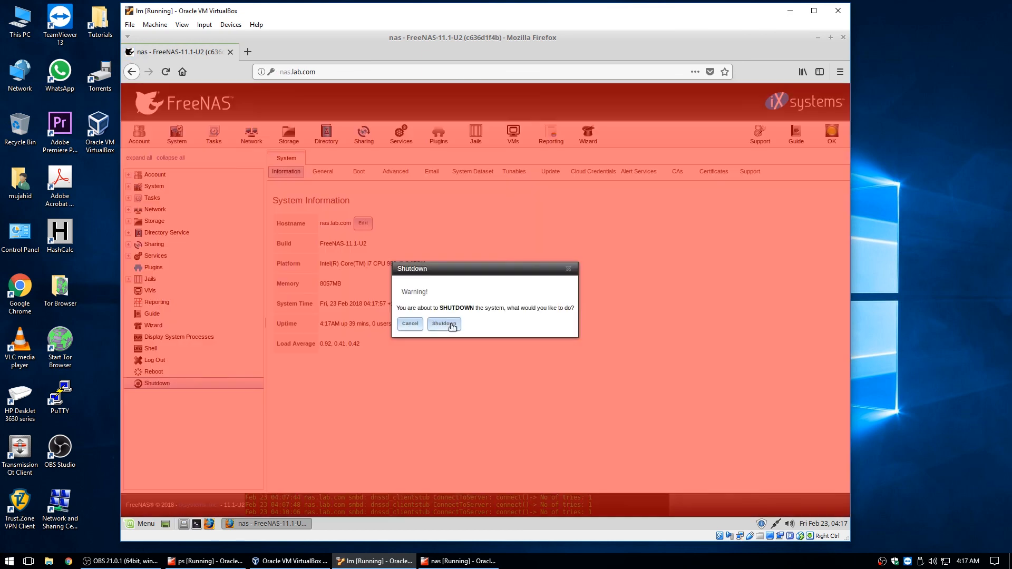
left_click(451, 324)
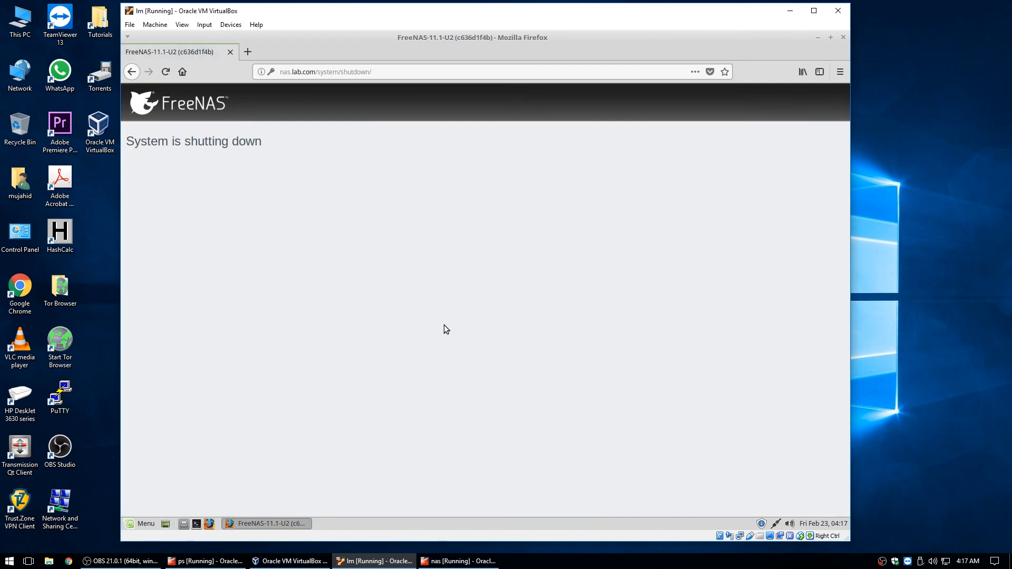
left_click(231, 53)
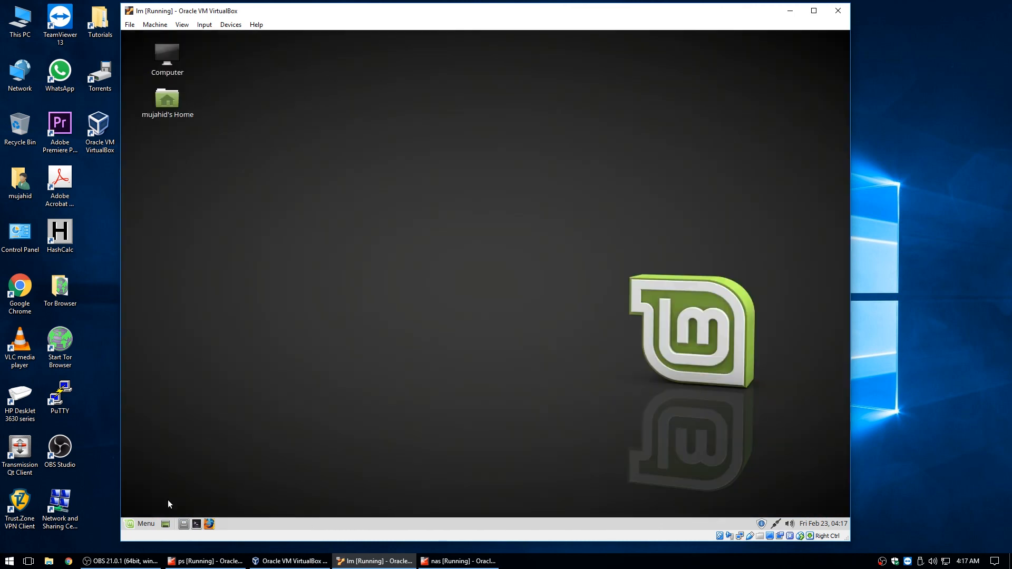
left_click(457, 561)
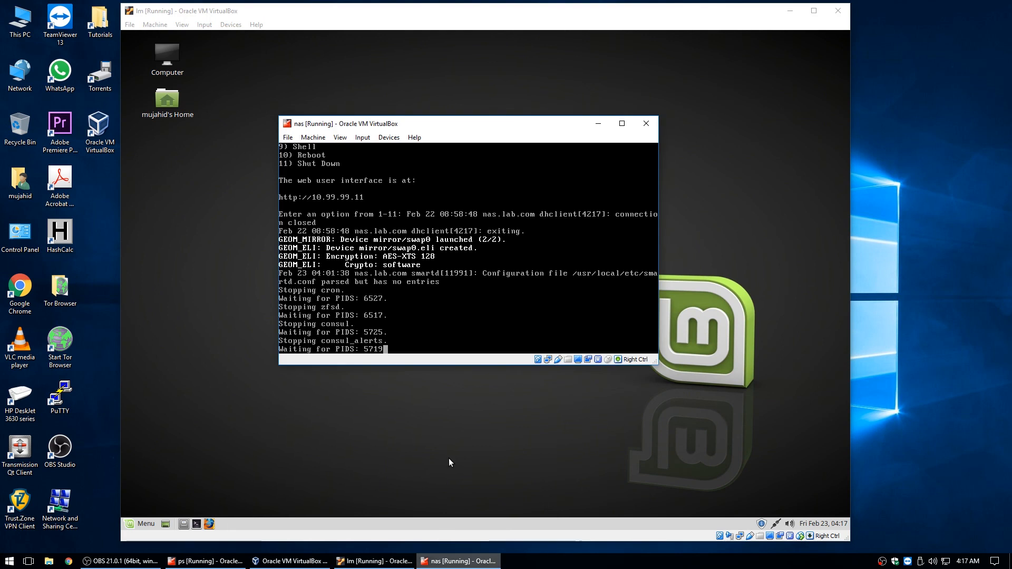
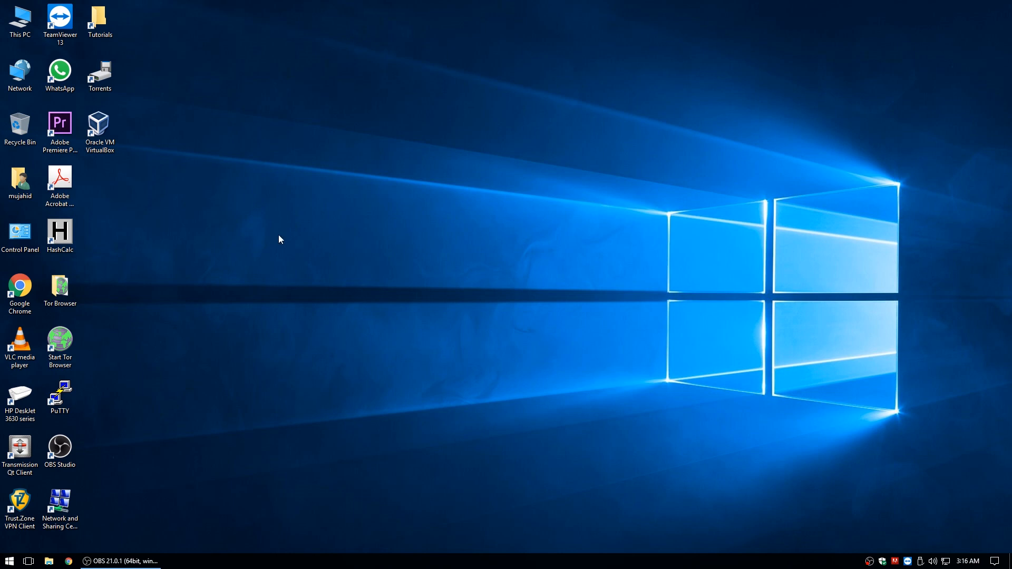
Launch VirtualBox Manager and display the snapshots pane for the lm machine
double_click(102, 132)
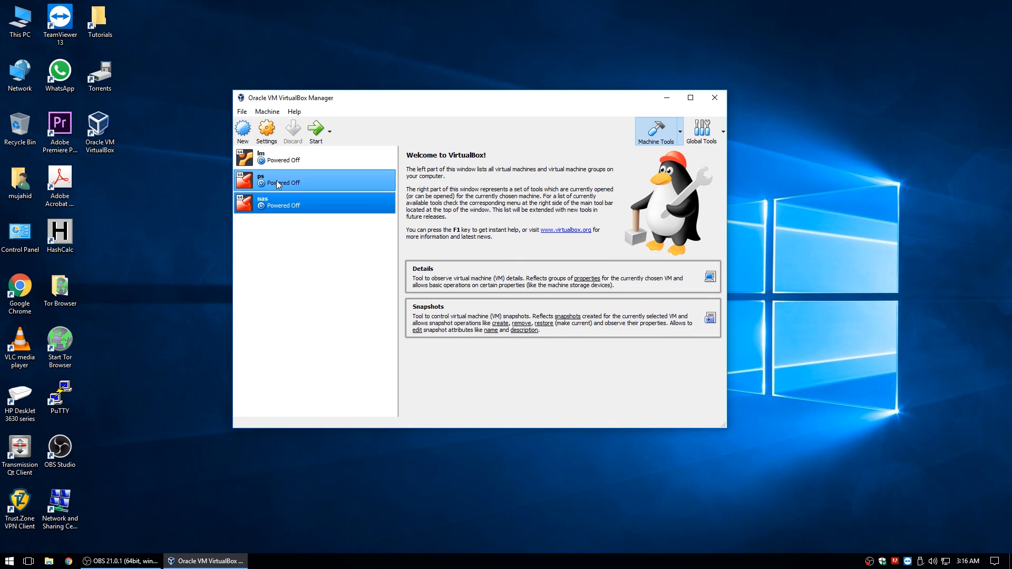
left_click(282, 160)
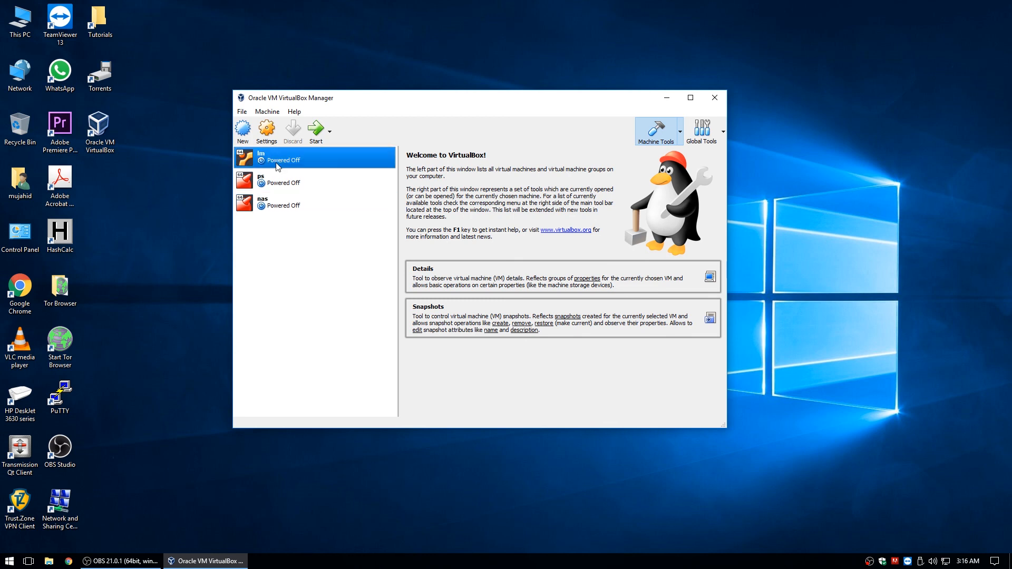
left_click(680, 135)
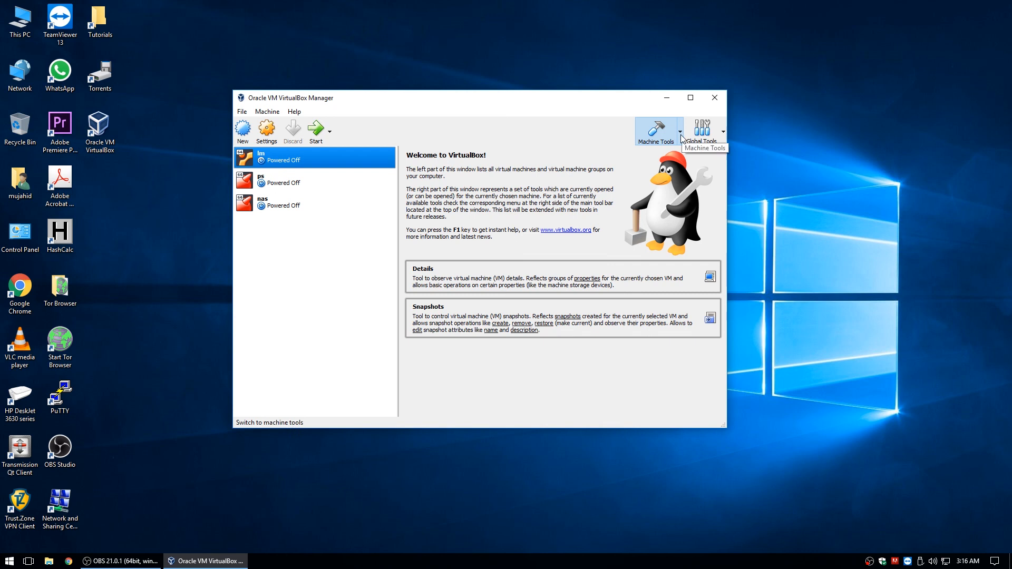
left_click(667, 165)
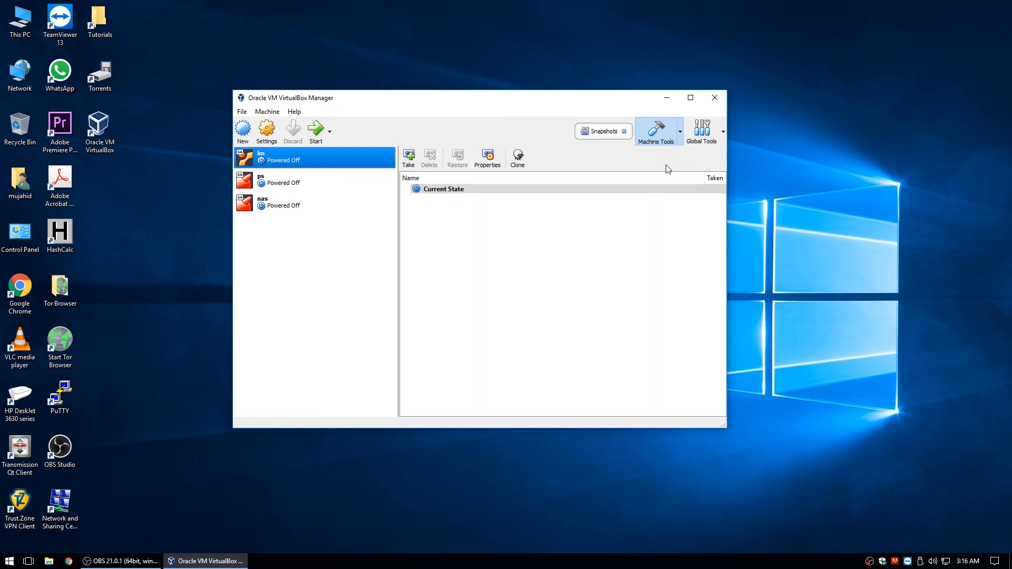
left_click_drag(595, 105, 592, 78)
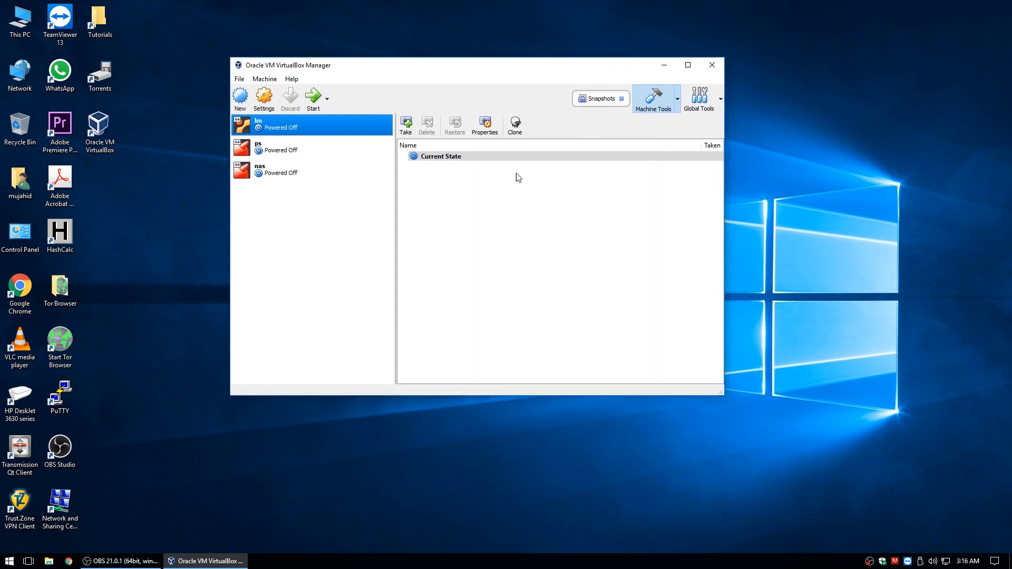
Take a snapshot of lm named 'Fresh install and updated.'
left_click(406, 127)
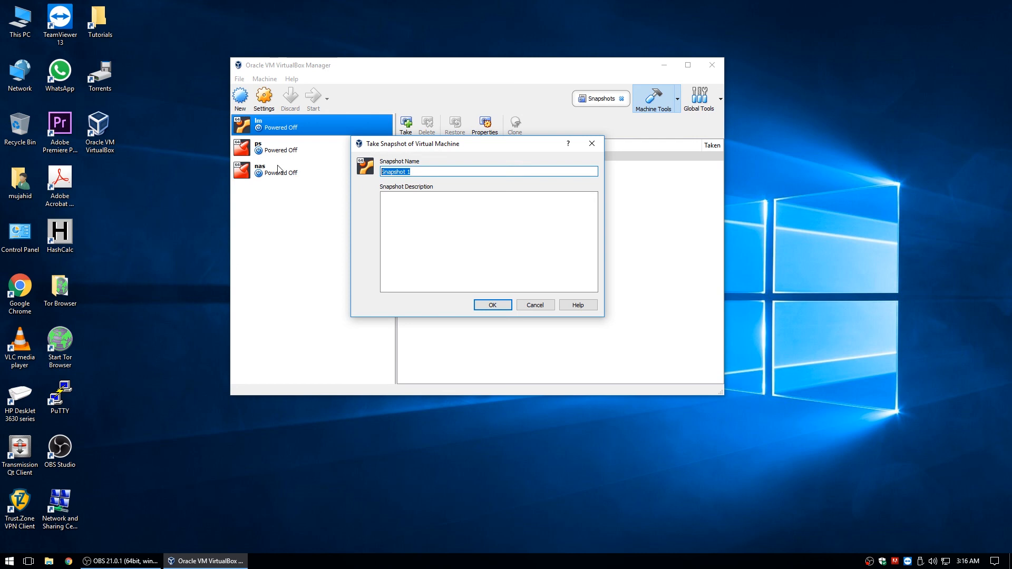
type("I")
key("BackSpace")
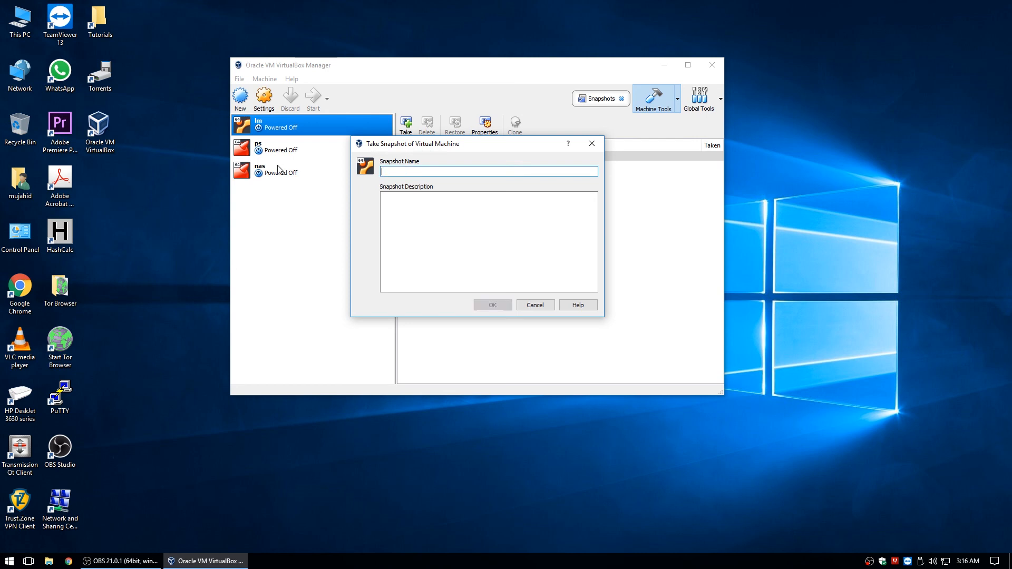
type("Fresh")
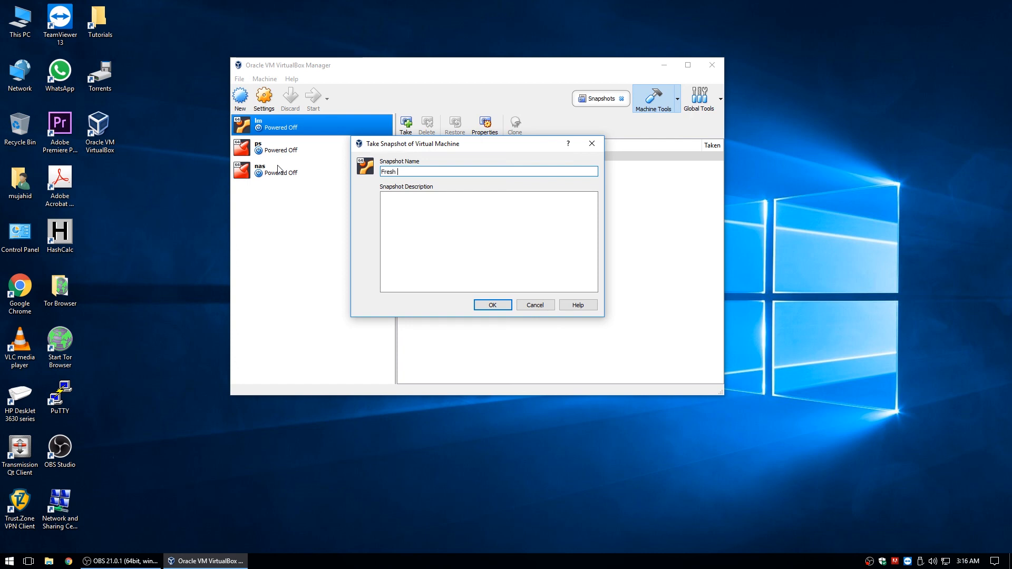
type(" install and updated.")
left_click(483, 308)
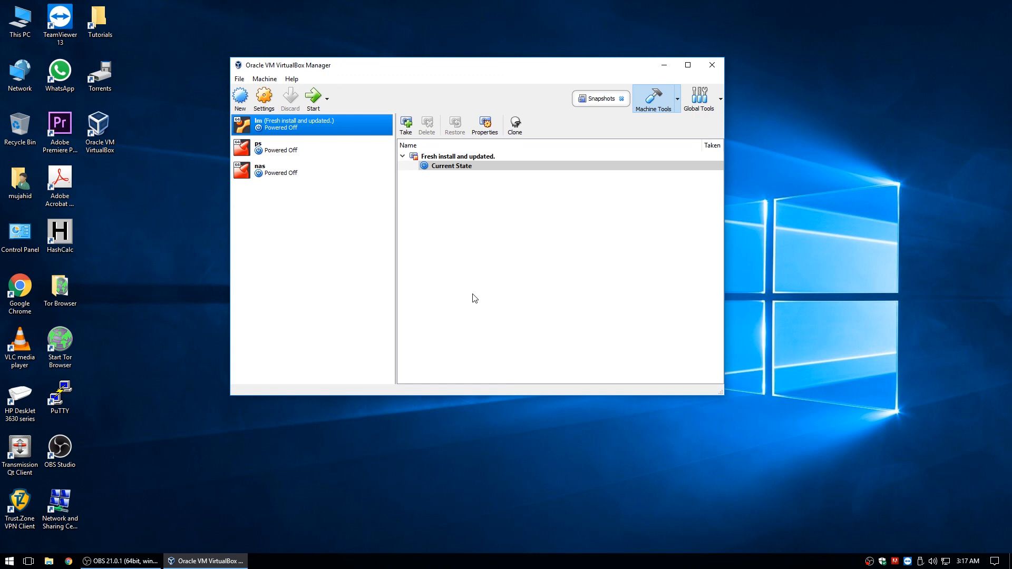
Take a snapshot of the ps machine named 'fresh install and updates applied'
left_click(277, 150)
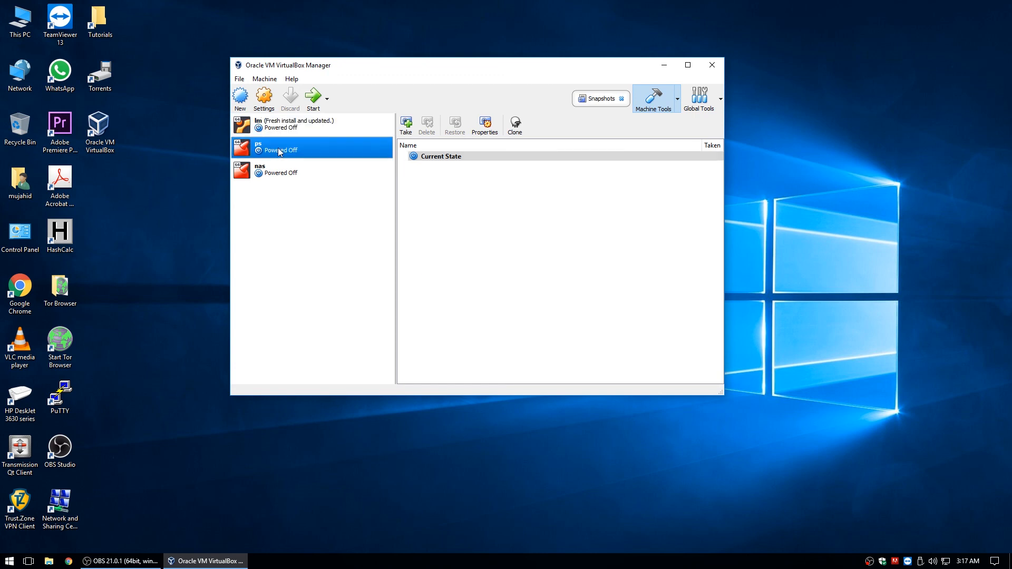
left_click(406, 126)
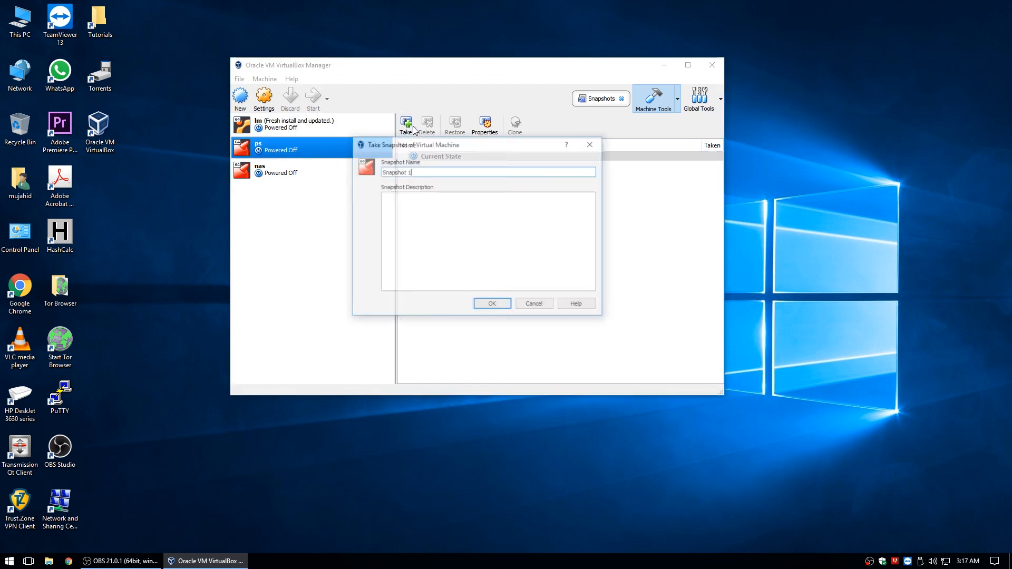
left_click_drag(413, 172, 288, 159)
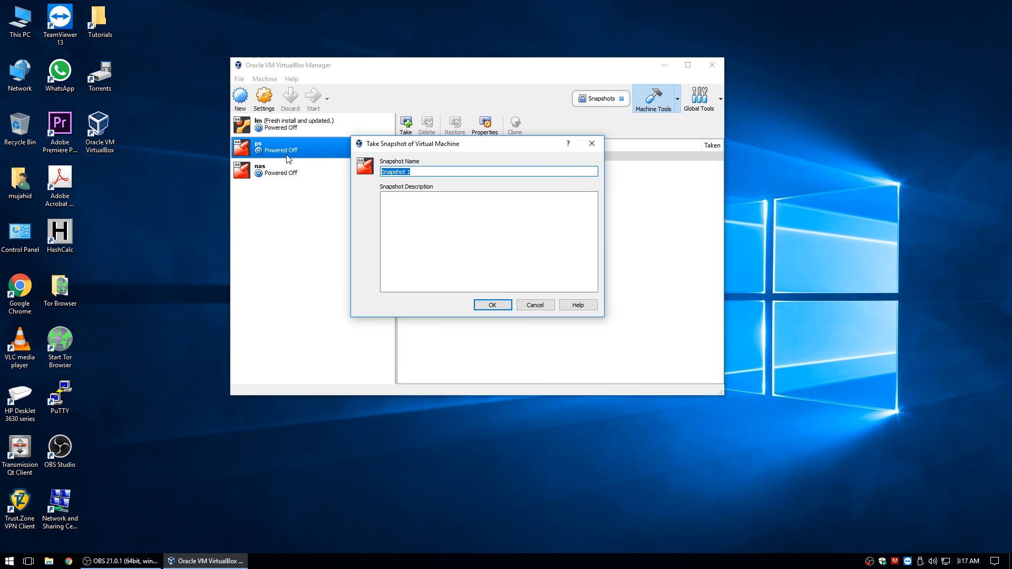
type("fresh install and updates applies")
key("BackSpace")
type("d")
left_click(495, 305)
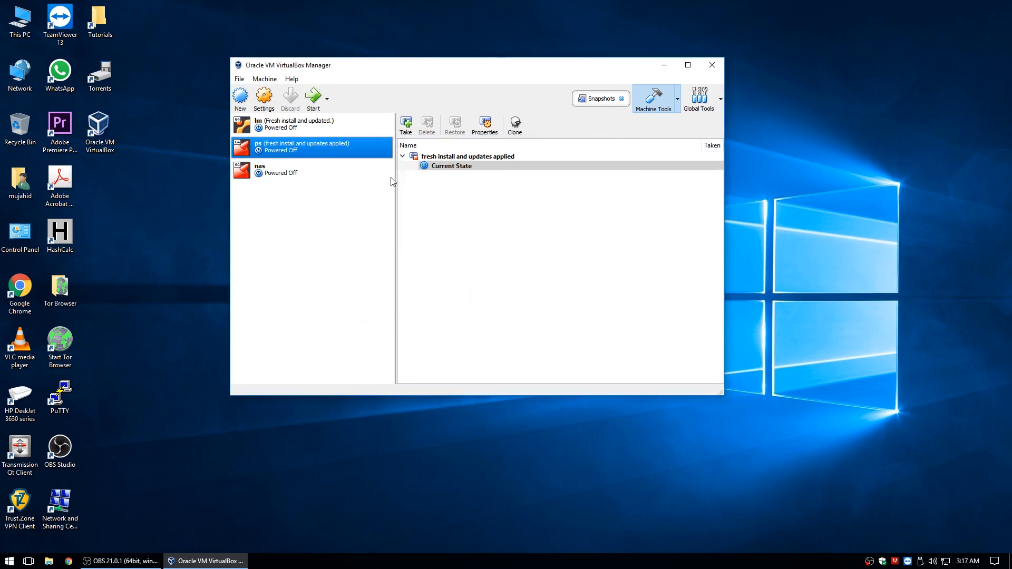
left_click(292, 174)
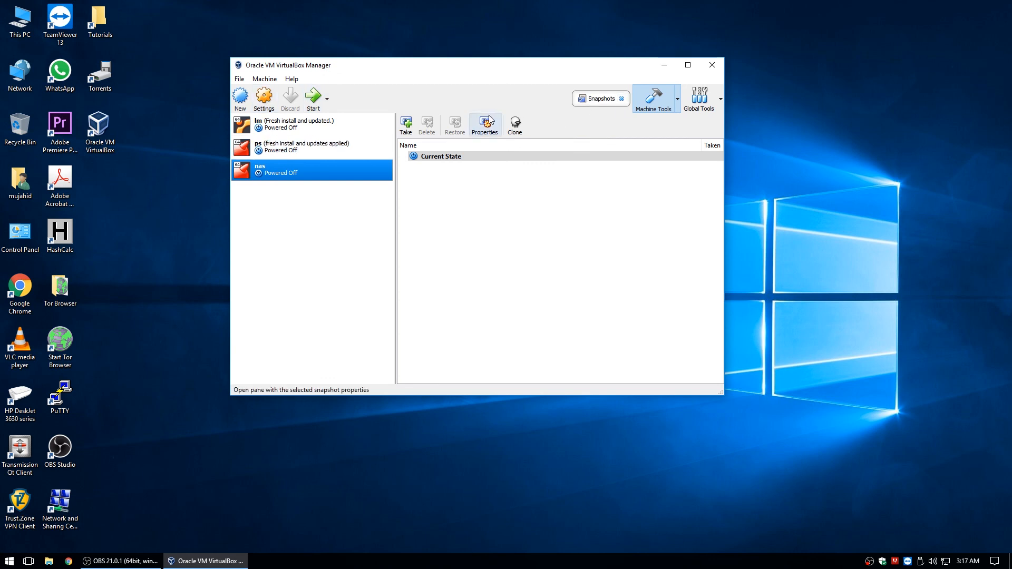
Take a 'fresh install and updated' snapshot of nas and select it in the snapshot tree
left_click(409, 128)
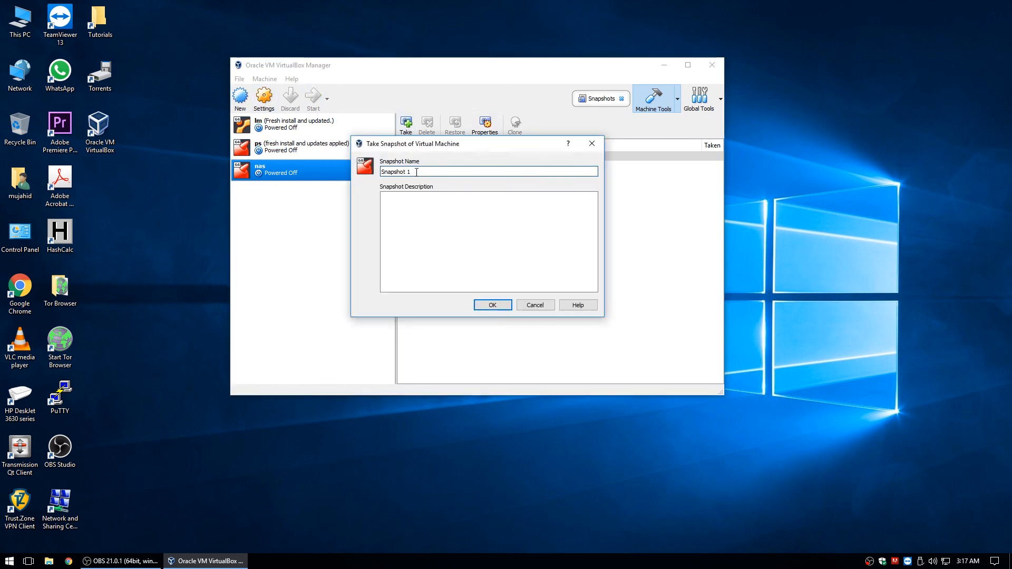
left_click_drag(416, 171, 293, 174)
type("fr")
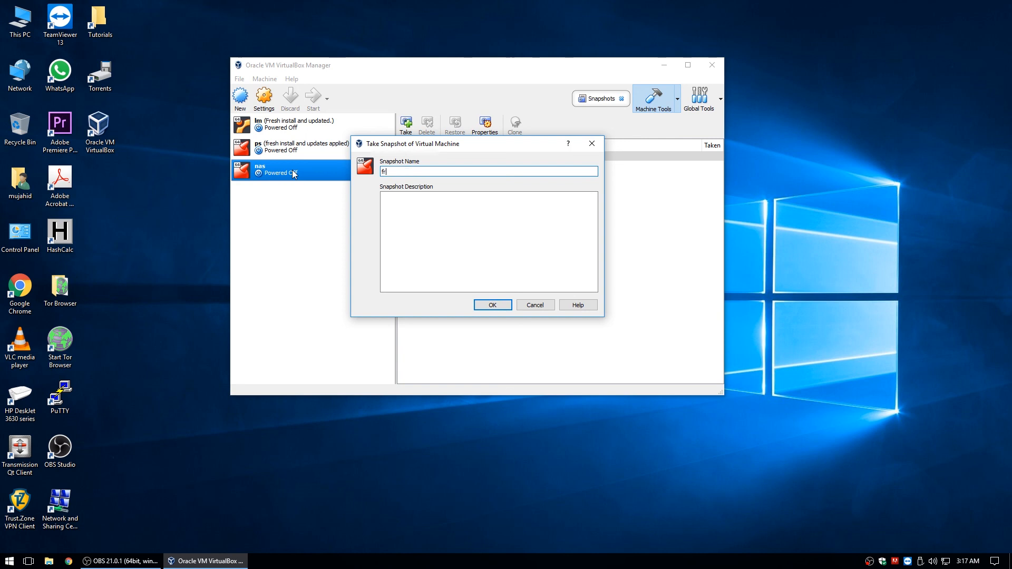
type("esh install and updated")
left_click(506, 304)
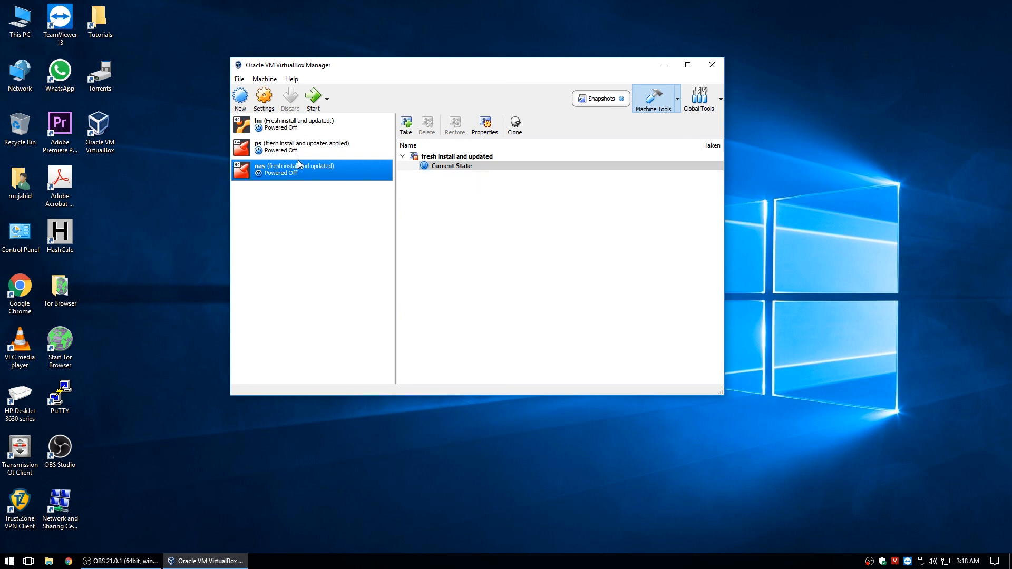
left_click(450, 157)
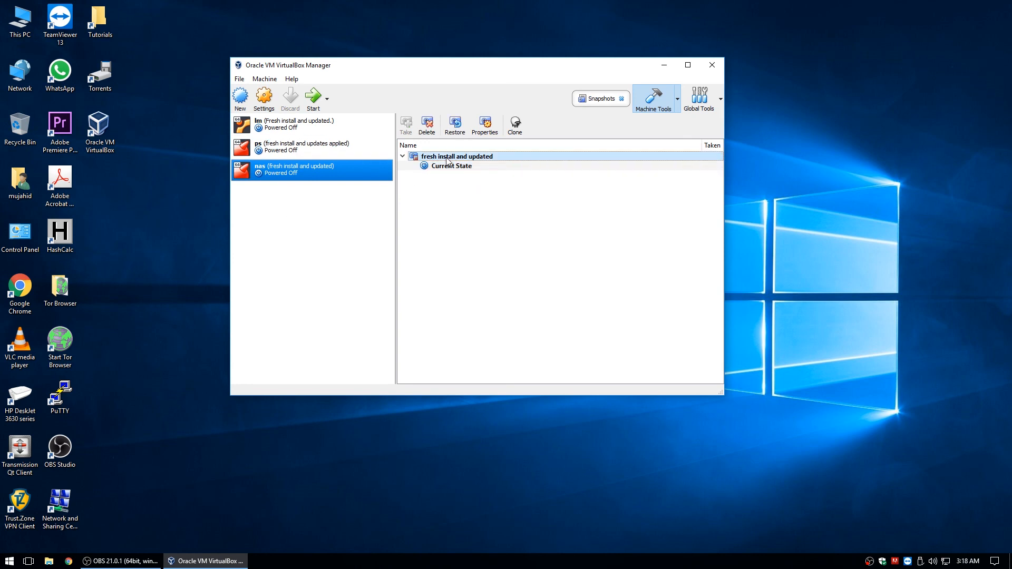